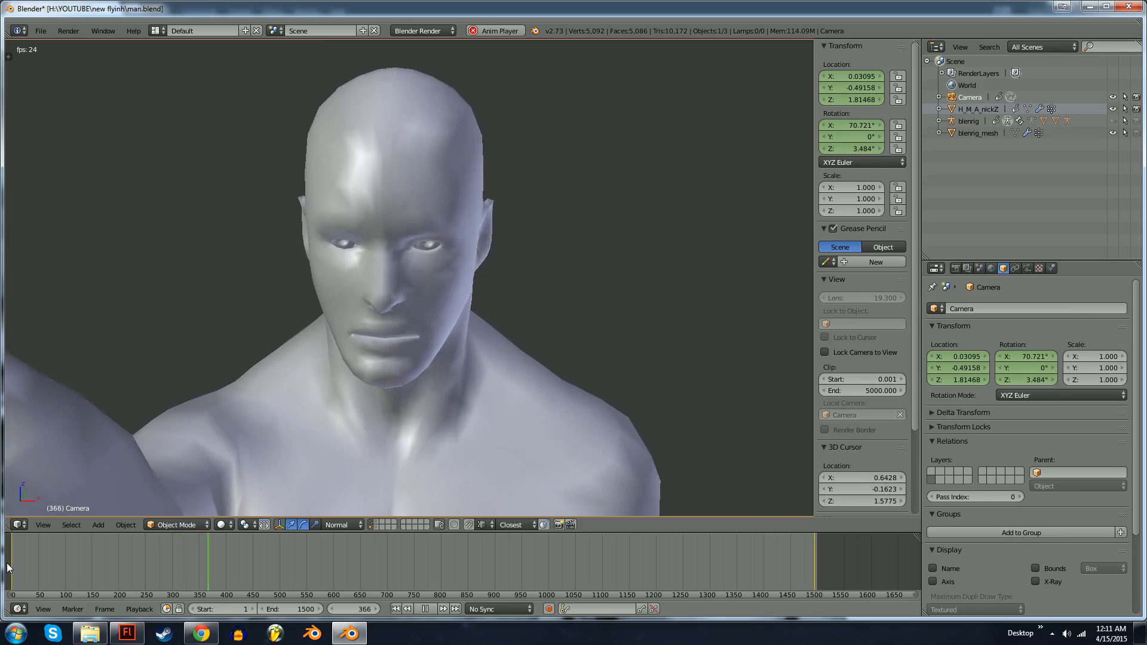
Compare the railway-track photo in the browser with the camera animation playing in Blender.
{"action": "key", "text": "alt+Tab"}
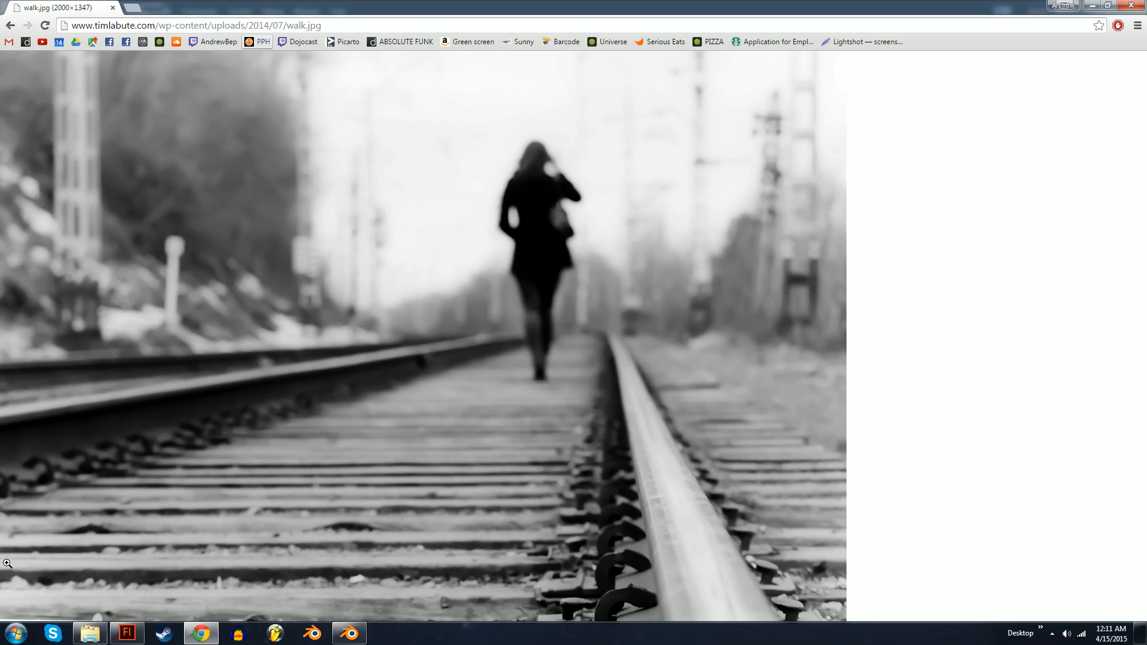
{"action": "key", "text": "alt+Tab"}
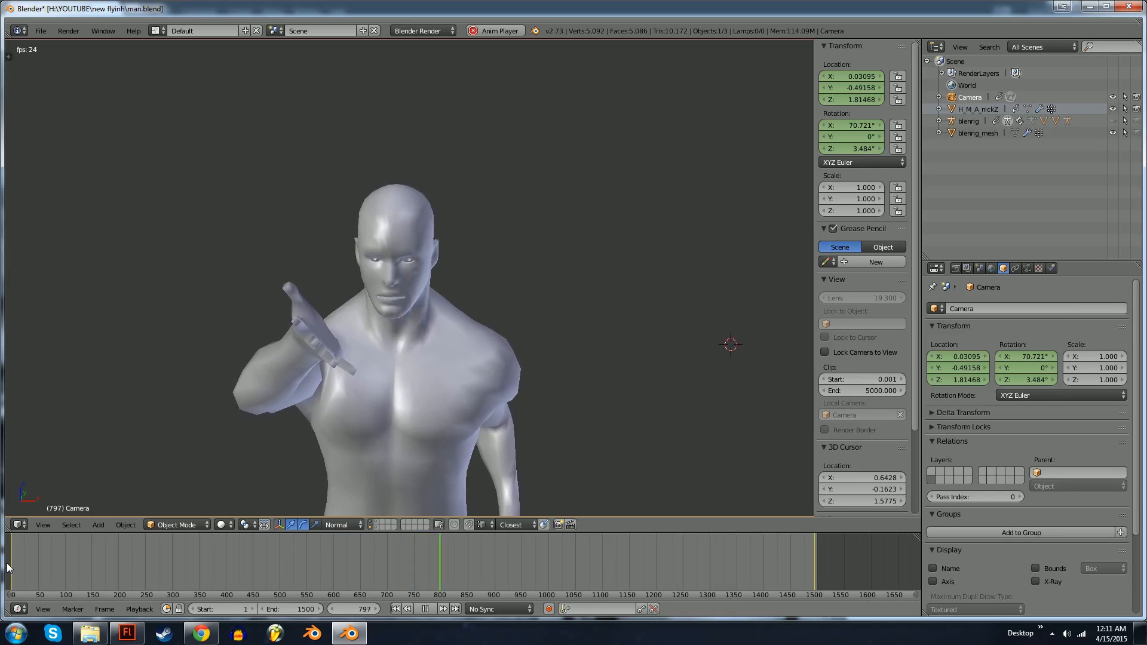
{"action": "key", "text": "alt+Tab"}
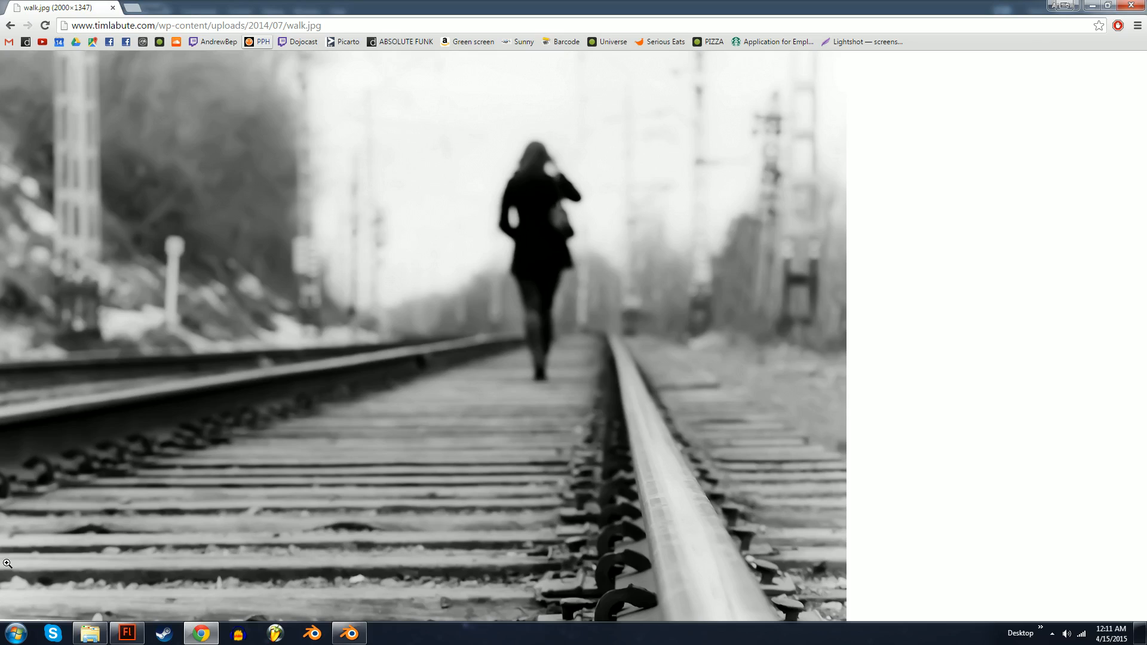
{"action": "key", "text": "alt+Tab"}
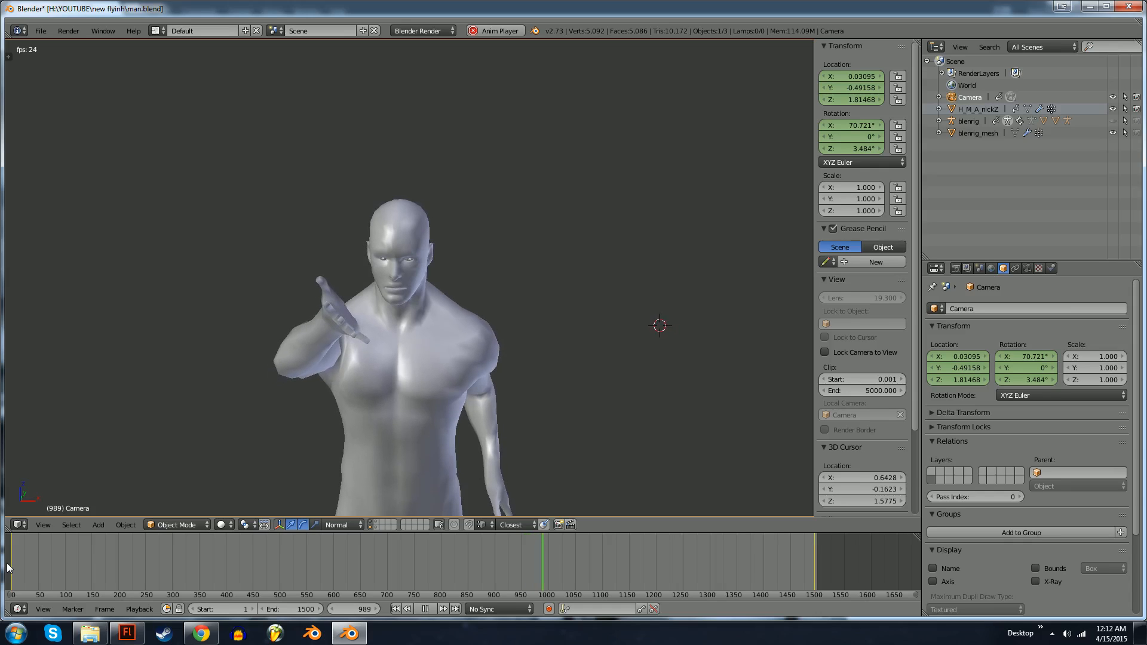
{"action": "key", "text": "alt+Tab"}
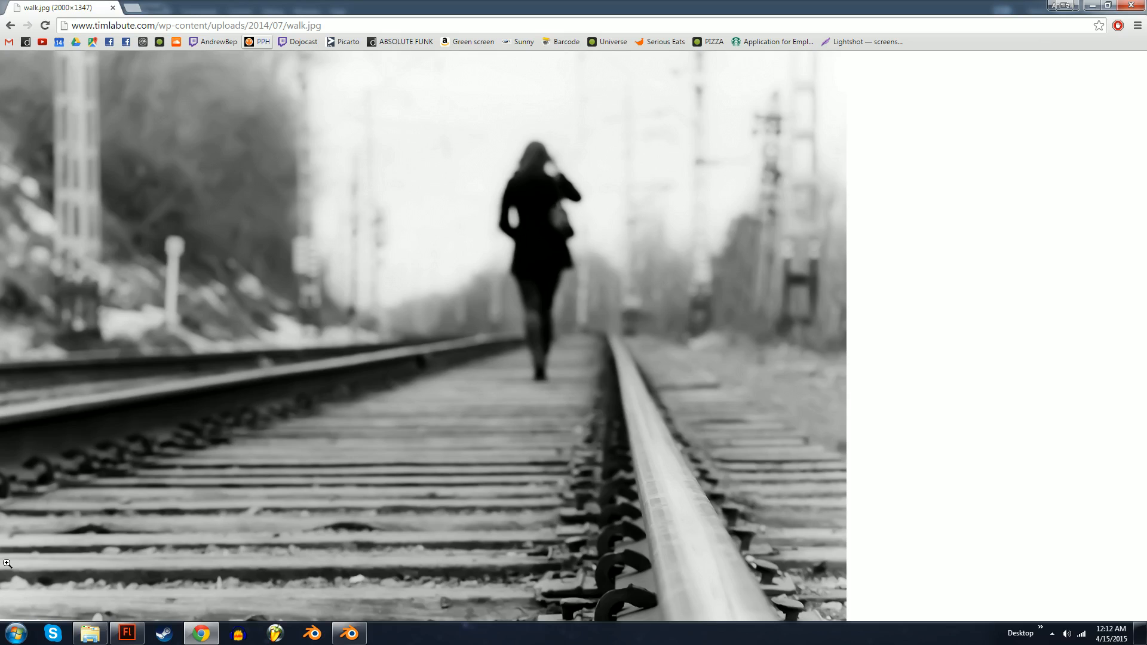
{"action": "key", "text": "alt+Tab"}
{"action": "key", "text": "alt+Tab"}
{"action": "key", "text": "alt+Tab"}
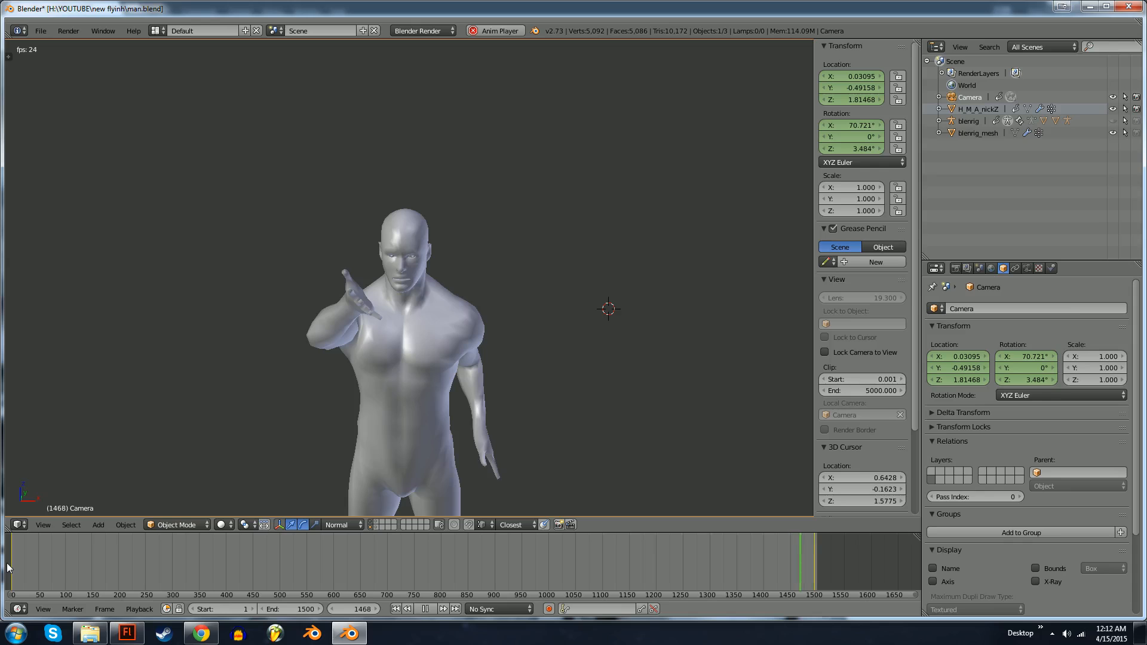
Close the Chrome window that holds the railway-track photo.
{"action": "right_click", "coordinate": [201, 634]}
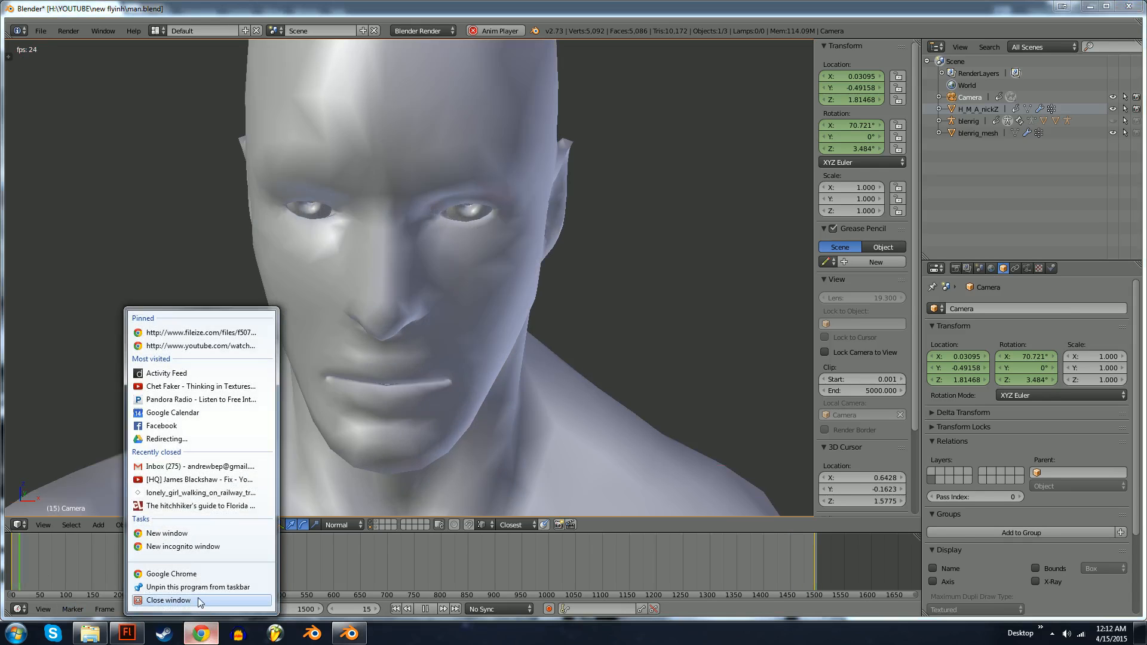
{"action": "left_click", "coordinate": [199, 601]}
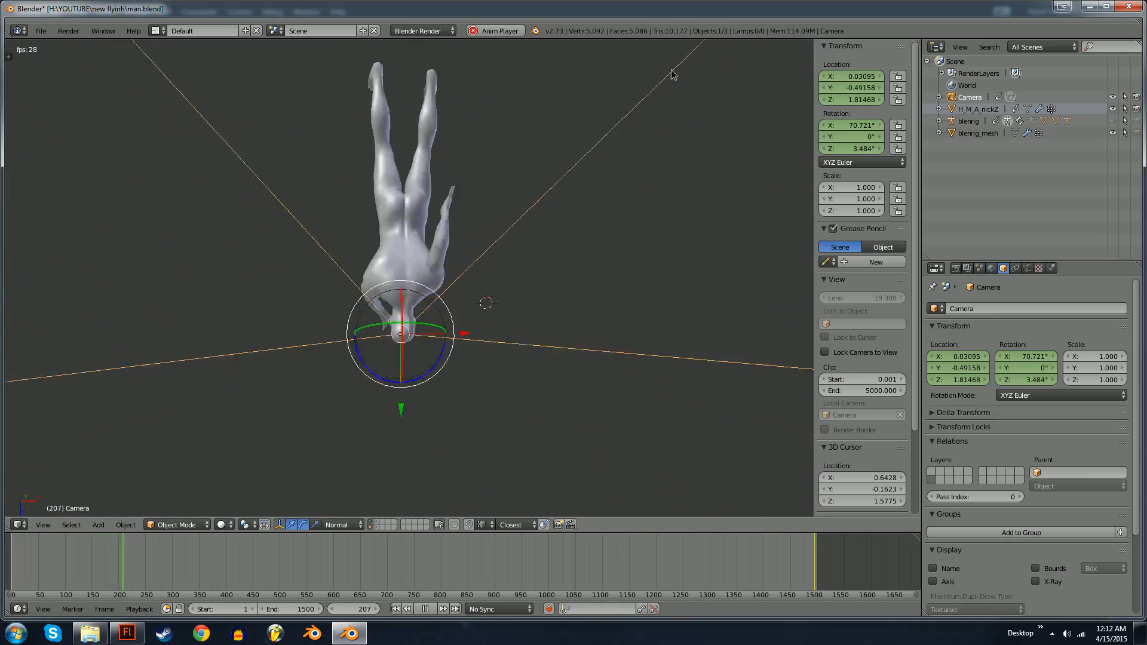
Scale the camera object down to about 0.099 and stop the animation playback at frame 424 in camera view.
{"action": "key", "text": "s"}
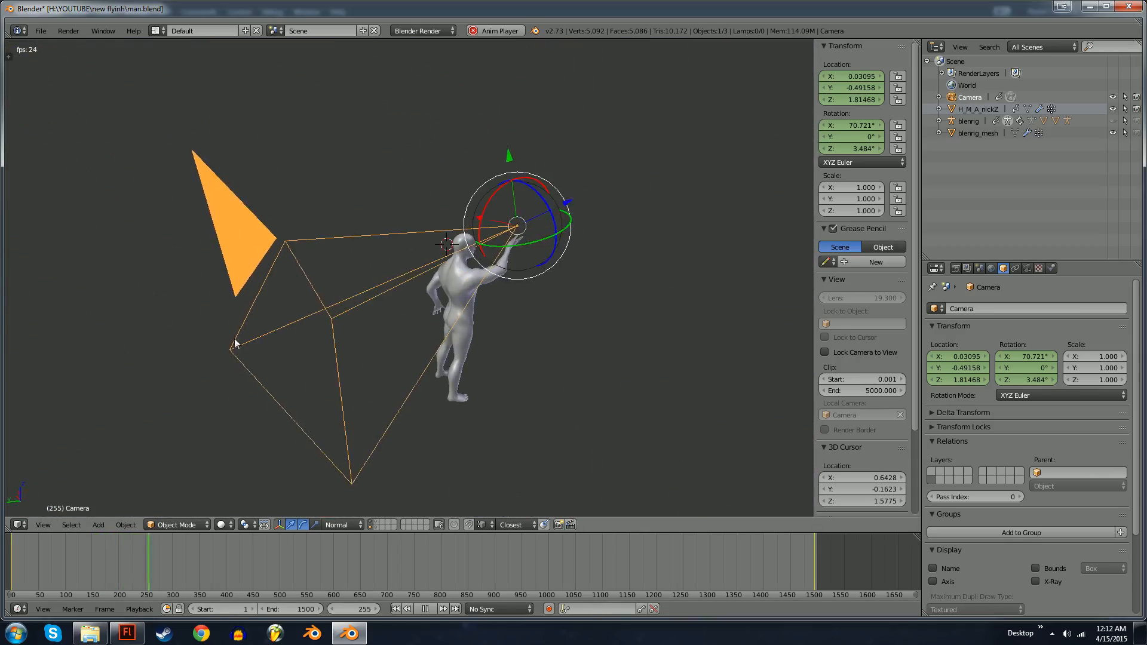
{"action": "left_click", "coordinate": [489, 232]}
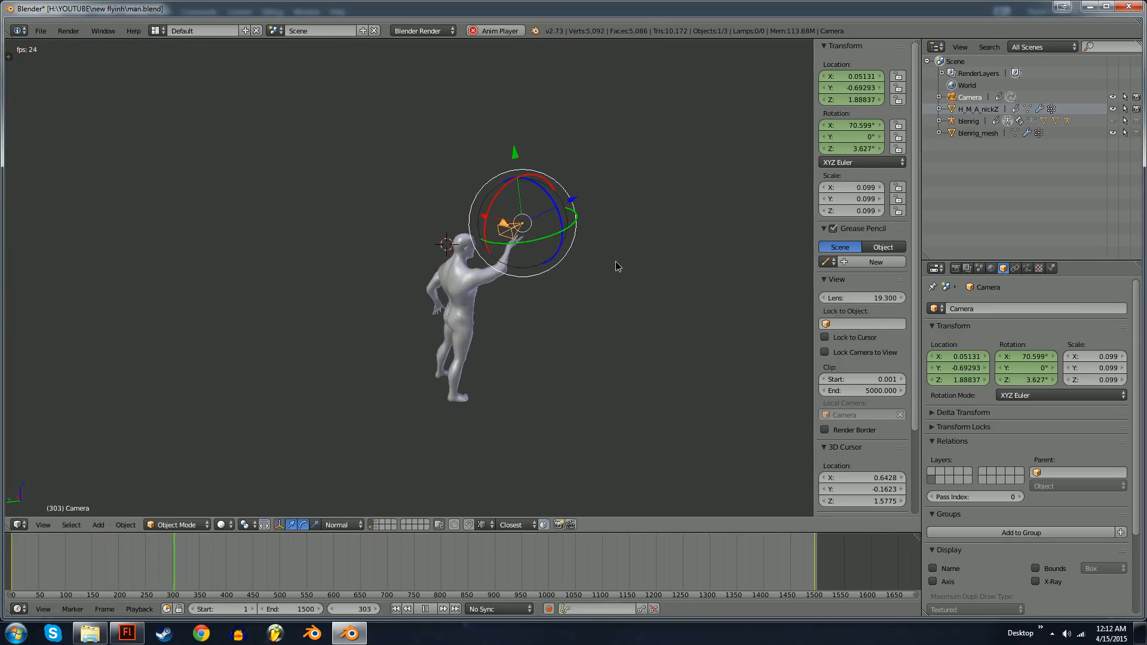
{"action": "key", "text": "KP_0"}
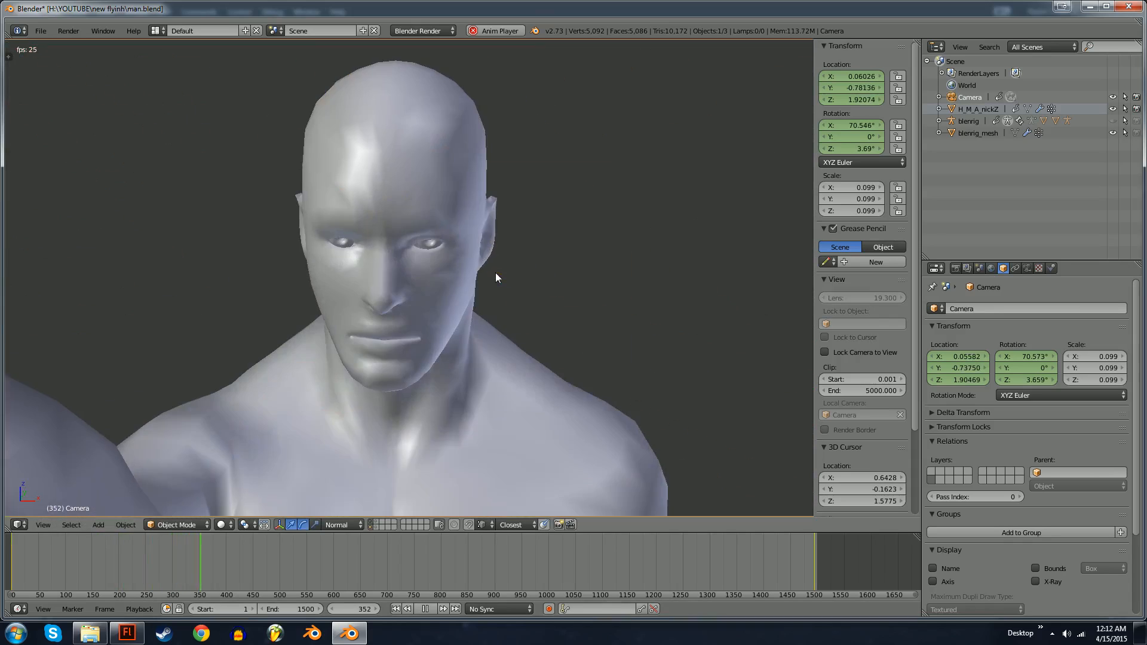
{"action": "scroll", "coordinate": [223, 361], "scroll_direction": "down", "scroll_amount": 2}
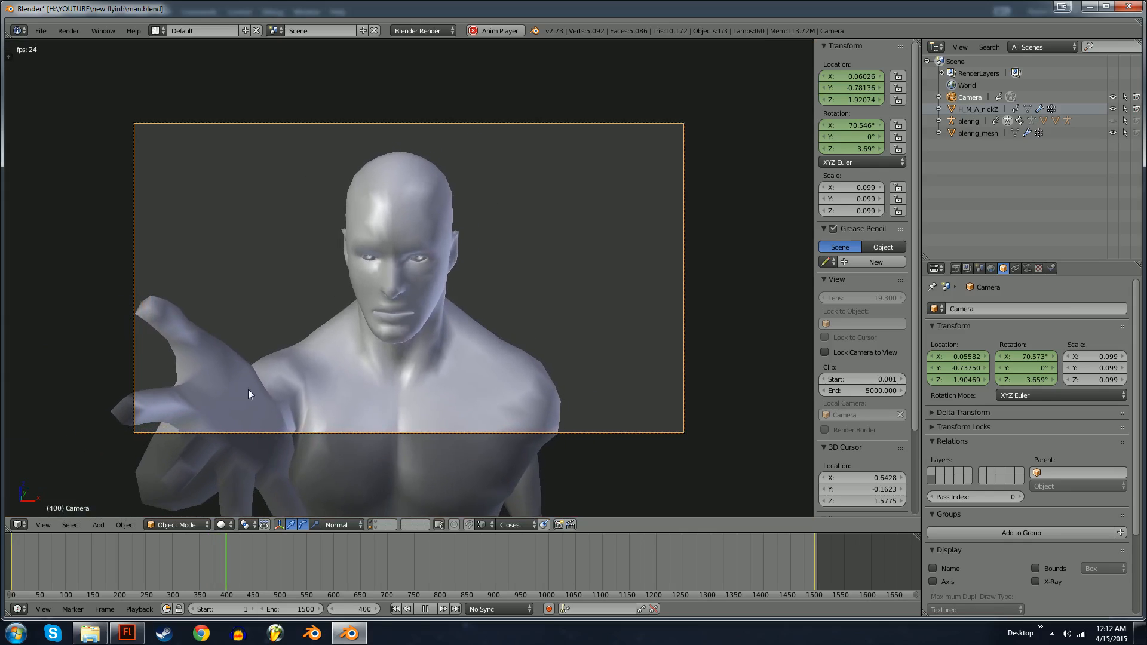
{"action": "key", "text": "alt+a"}
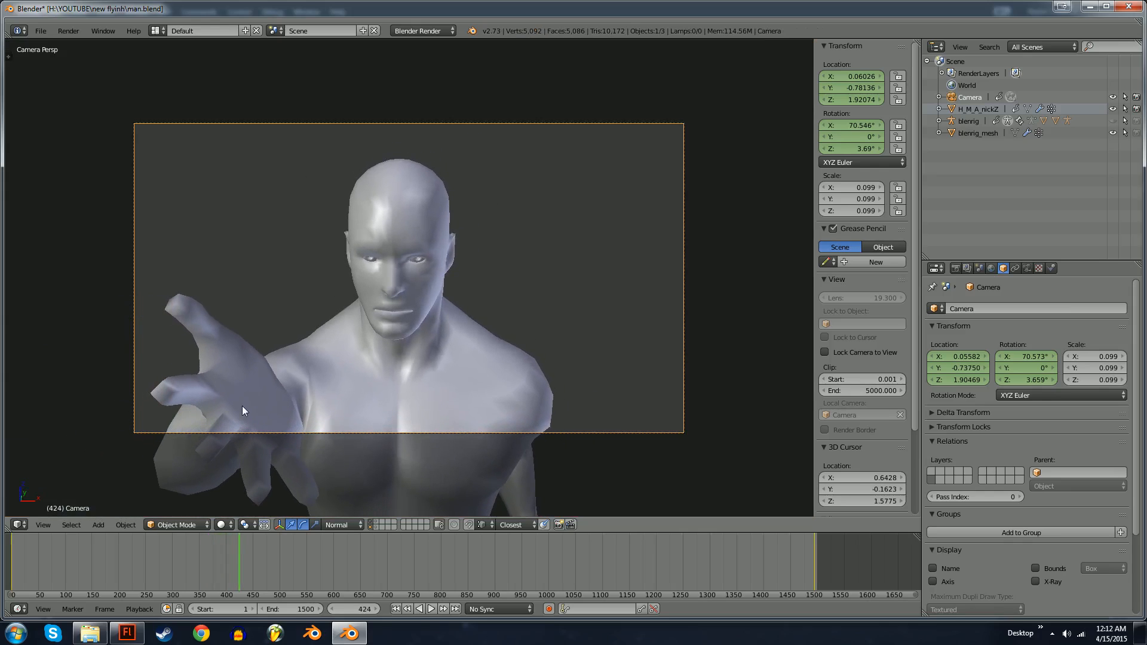
Examine the man's reaching hand at frame 424 up close and from several angles, and return to the camera view.
{"action": "key", "text": "KP_0"}
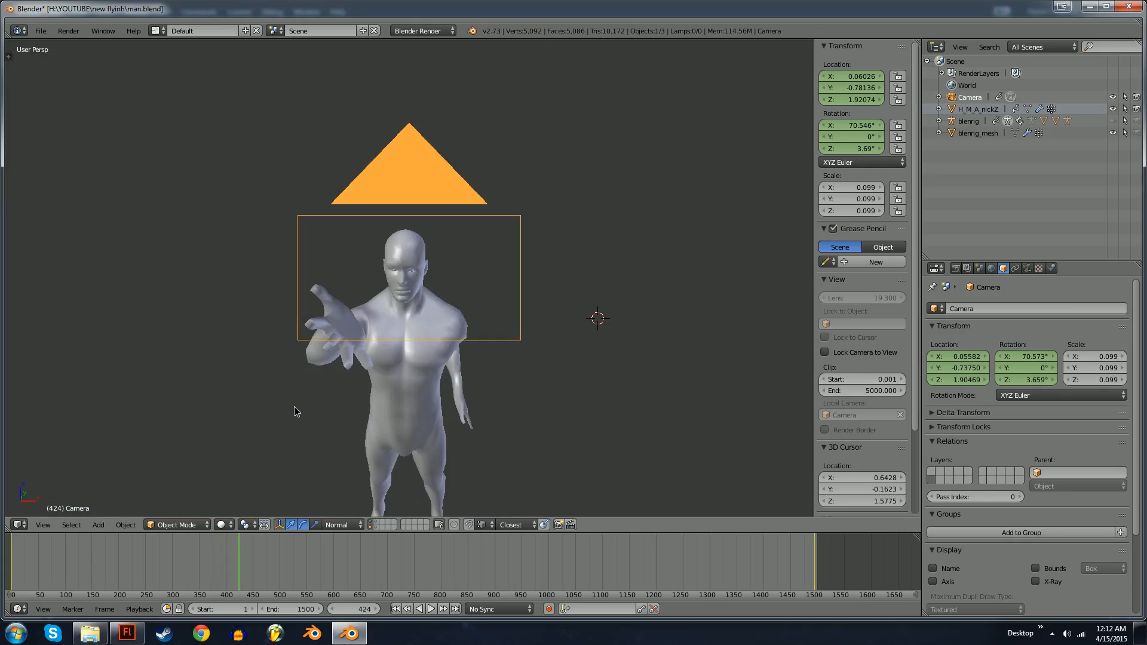
{"action": "scroll", "coordinate": [294, 406], "scroll_direction": "up", "scroll_amount": 6}
{"action": "scroll", "coordinate": [296, 402], "scroll_direction": "down", "scroll_amount": 3}
{"action": "scroll", "coordinate": [334, 382], "scroll_direction": "down", "scroll_amount": 1}
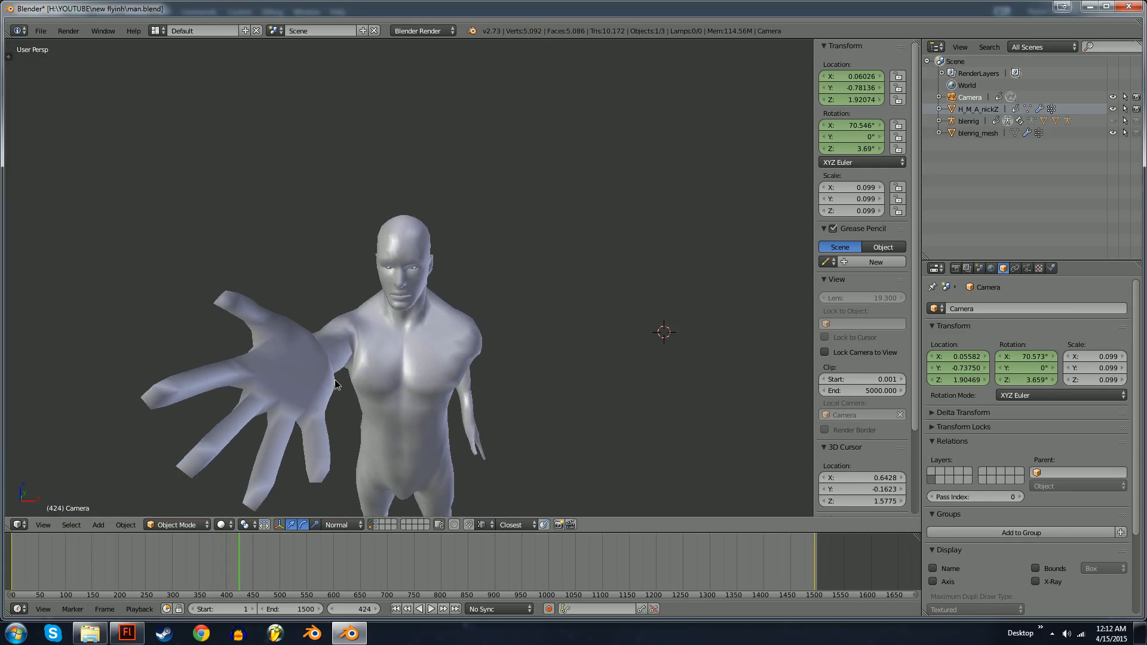
{"action": "left_click_drag", "start_coordinate": [476, 388], "coordinate": [479, 373]}
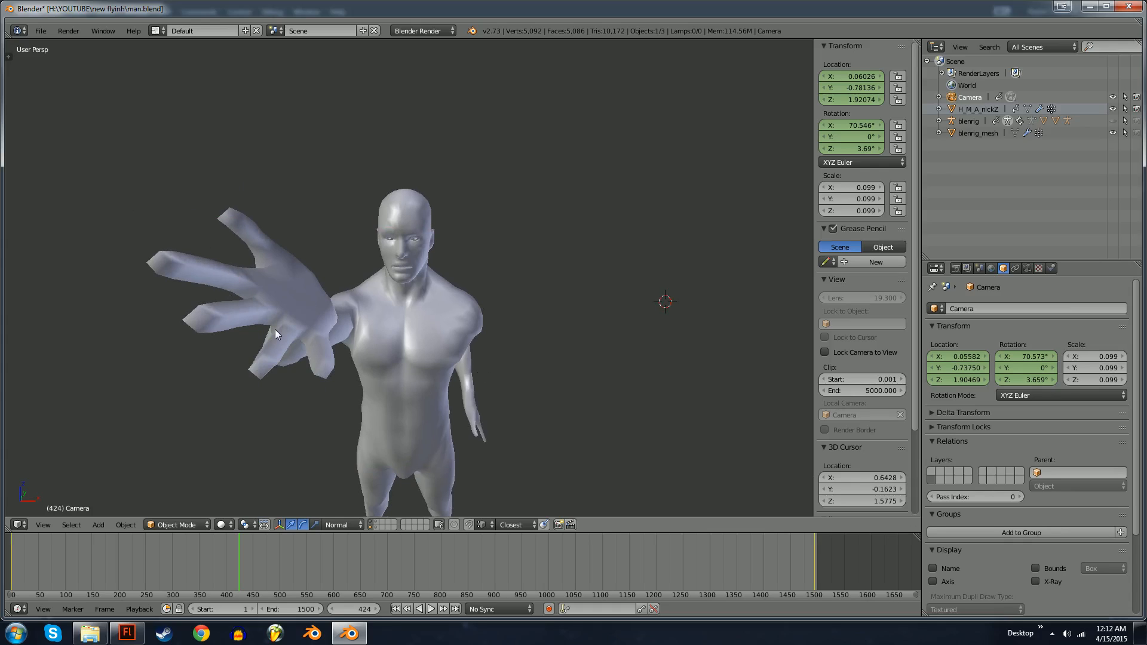
{"action": "scroll", "coordinate": [440, 238], "scroll_direction": "up", "scroll_amount": 2}
{"action": "left_click_drag", "start_coordinate": [440, 238], "coordinate": [530, 291]}
{"action": "scroll", "coordinate": [321, 252], "scroll_direction": "down", "scroll_amount": 2}
{"action": "scroll", "coordinate": [479, 328], "scroll_direction": "up", "scroll_amount": 3}
{"action": "scroll", "coordinate": [451, 302], "scroll_direction": "up", "scroll_amount": 3}
{"action": "left_click_drag", "start_coordinate": [251, 293], "coordinate": [394, 325]}
{"action": "key", "text": "ctrl+alt+KP_0"}
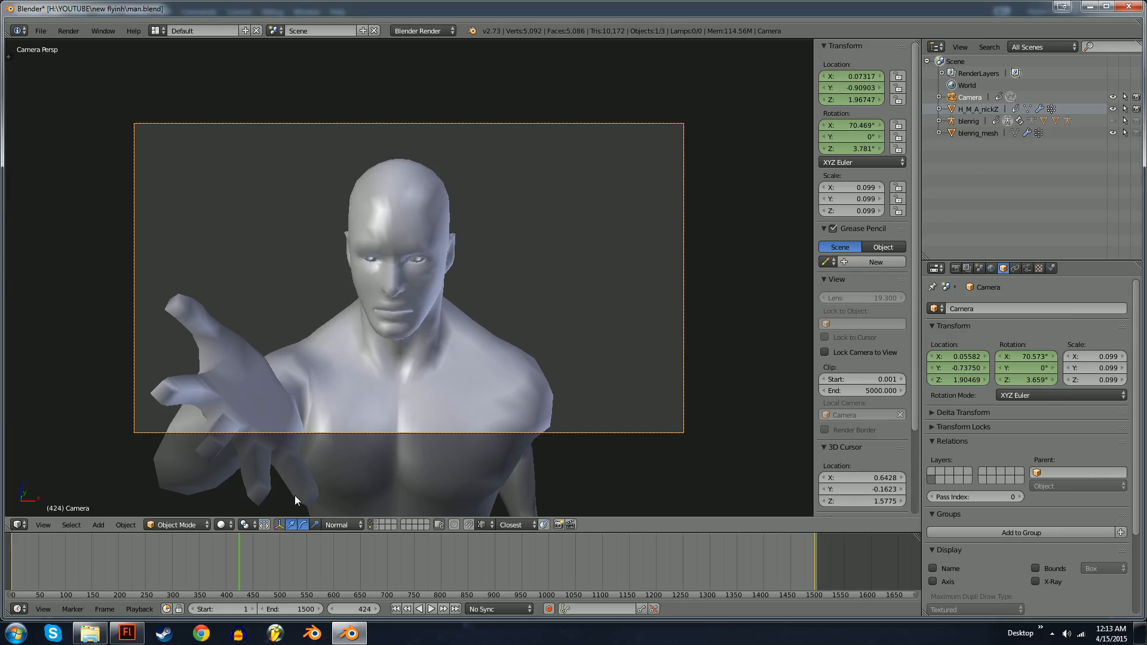
Go to frame 0 and raise the camera's focal length to 65.83 mm.
{"action": "left_click_drag", "start_coordinate": [180, 565], "coordinate": [11, 559]}
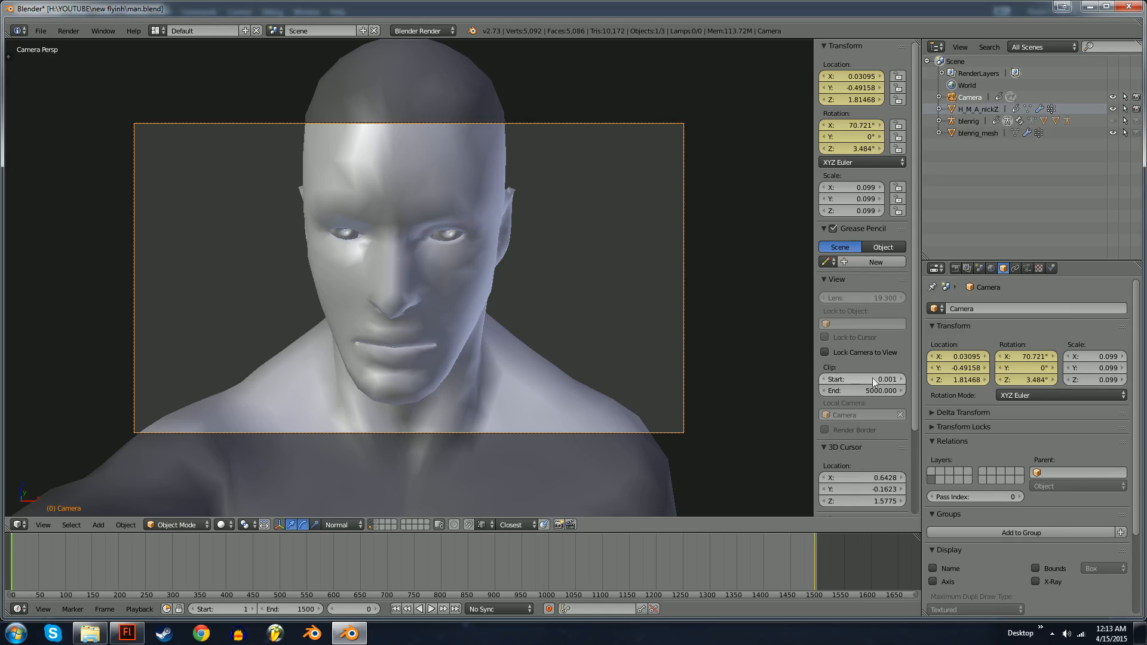
{"action": "scroll", "coordinate": [855, 220], "scroll_direction": "down", "scroll_amount": 1}
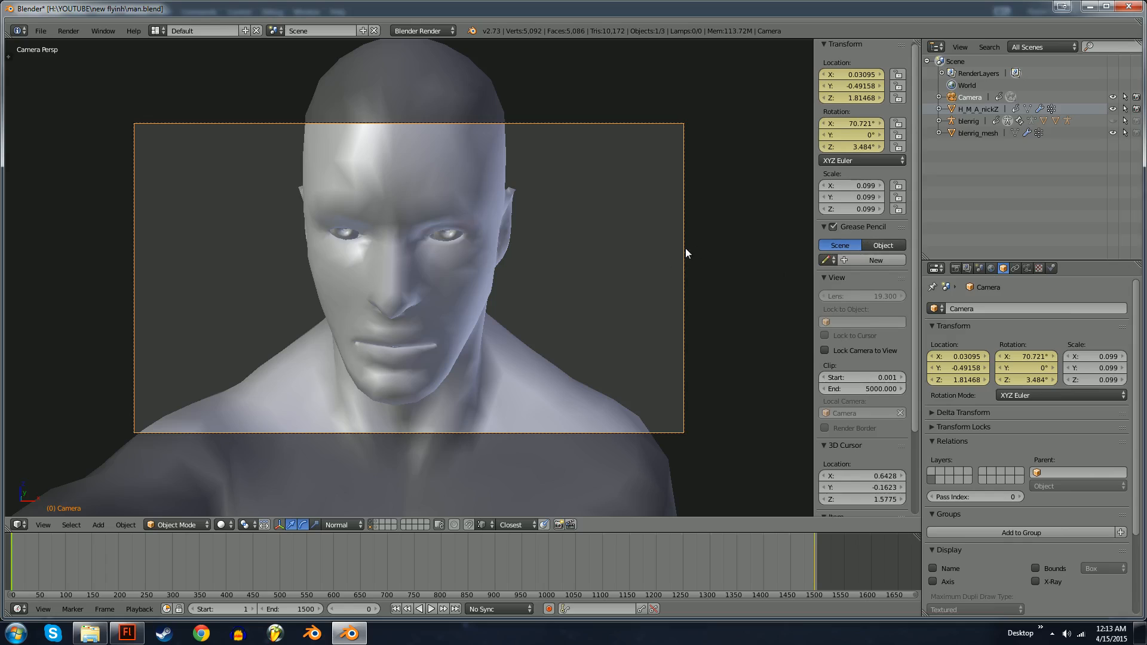
{"action": "left_click", "coordinate": [1027, 268]}
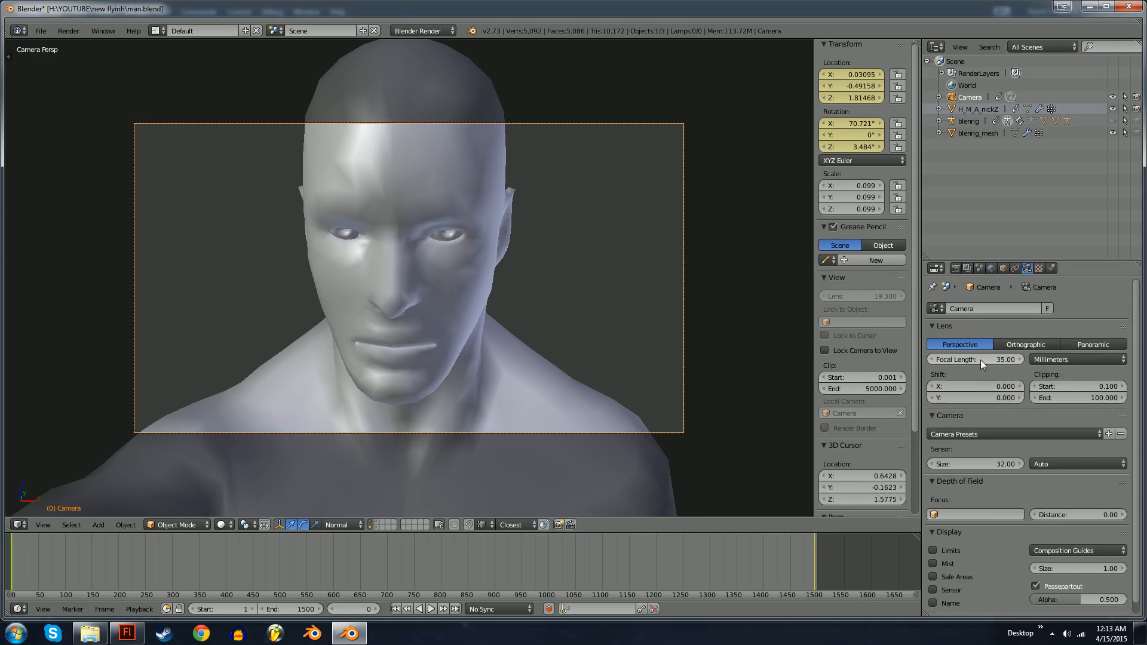
{"action": "left_click_drag", "start_coordinate": [981, 359], "coordinate": [1046, 359]}
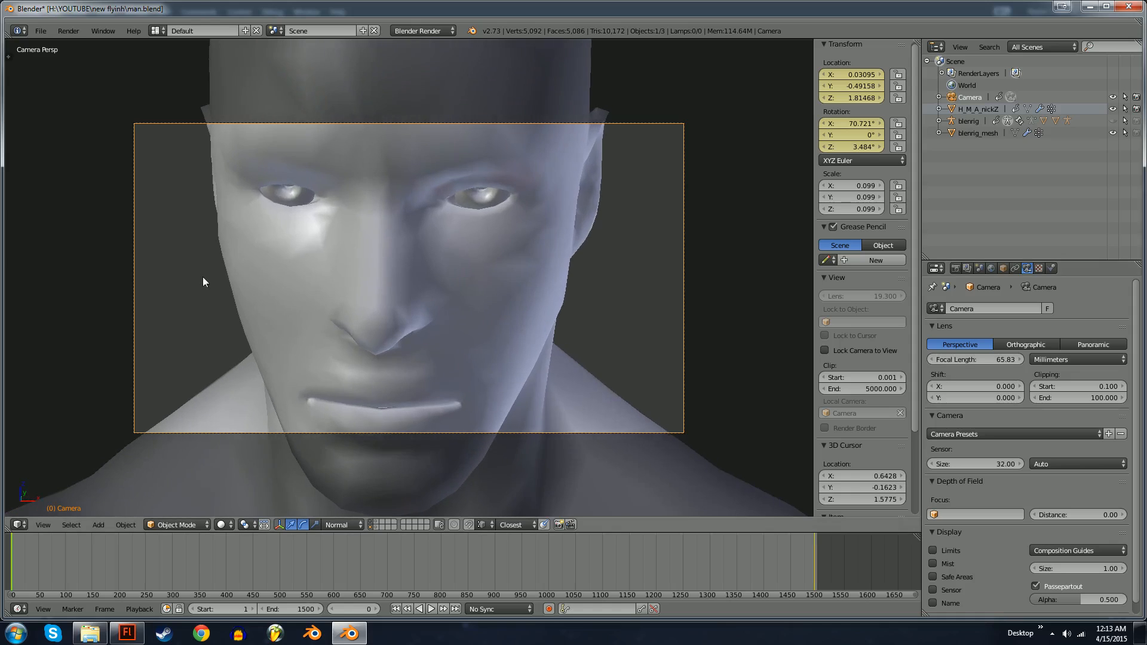
Walk the camera backward until the man's head, chest and raised hand fit in the frame.
{"action": "scroll", "coordinate": [464, 263], "scroll_direction": "down", "scroll_amount": 5}
{"action": "key", "text": "shift+f"}
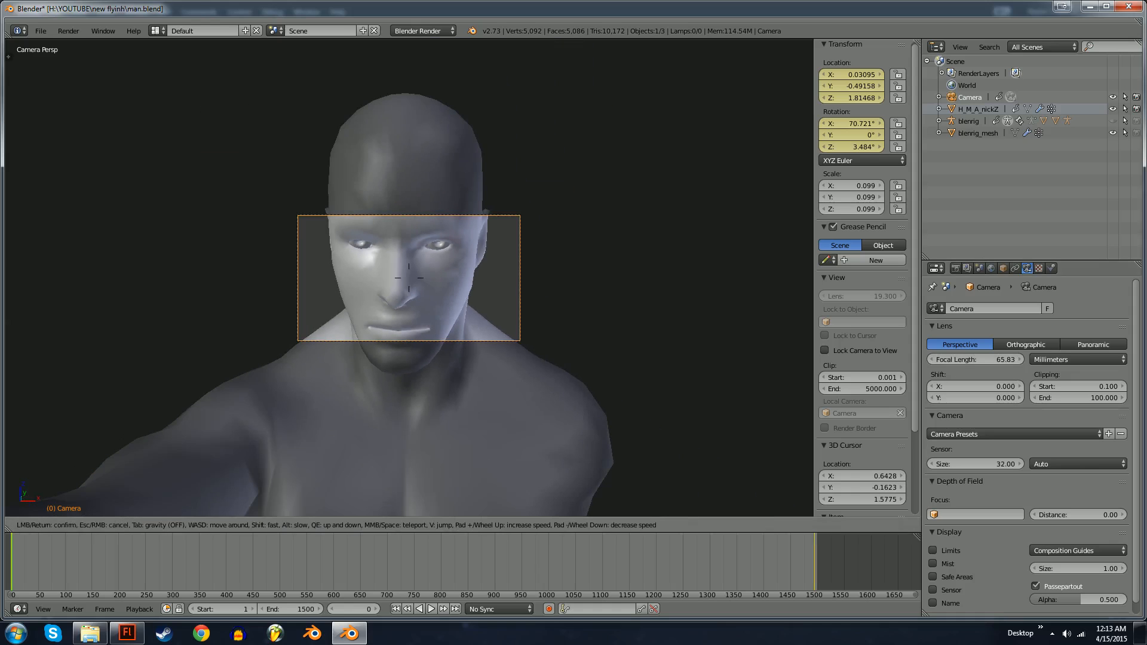
{"action": "key", "text": "s"}
{"action": "left_click", "coordinate": [405, 275]}
{"action": "scroll", "coordinate": [406, 275], "scroll_direction": "up", "scroll_amount": 3}
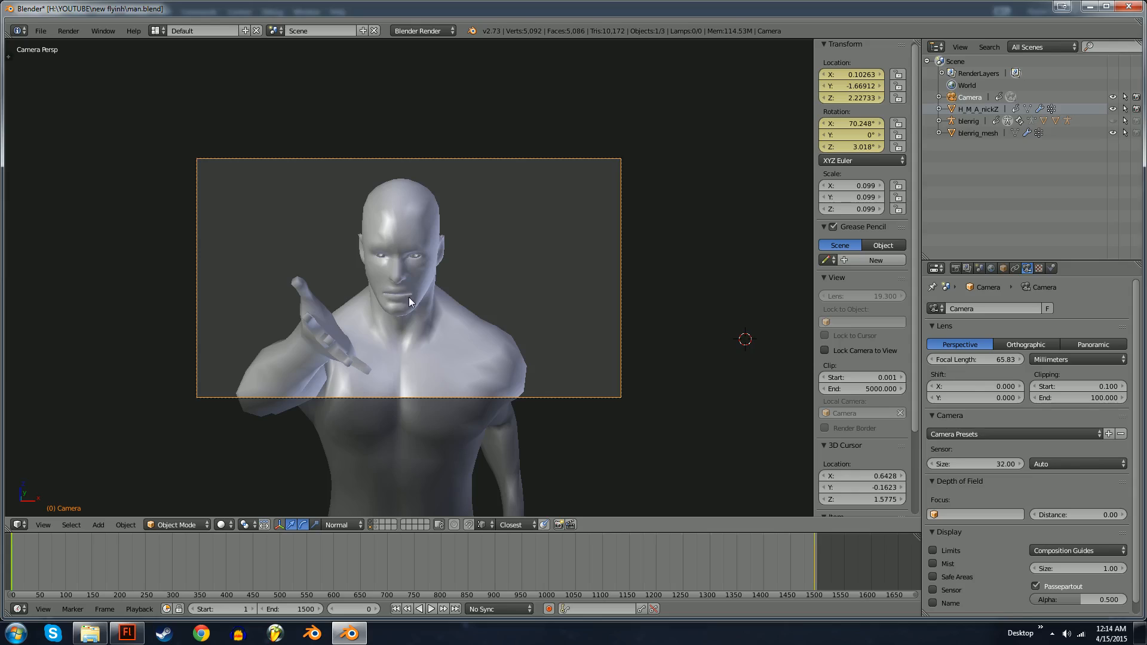
Set the camera's focal length to 8 mm and walk the camera forward until it is close to the outstretched hand.
{"action": "left_click", "coordinate": [1008, 360]}
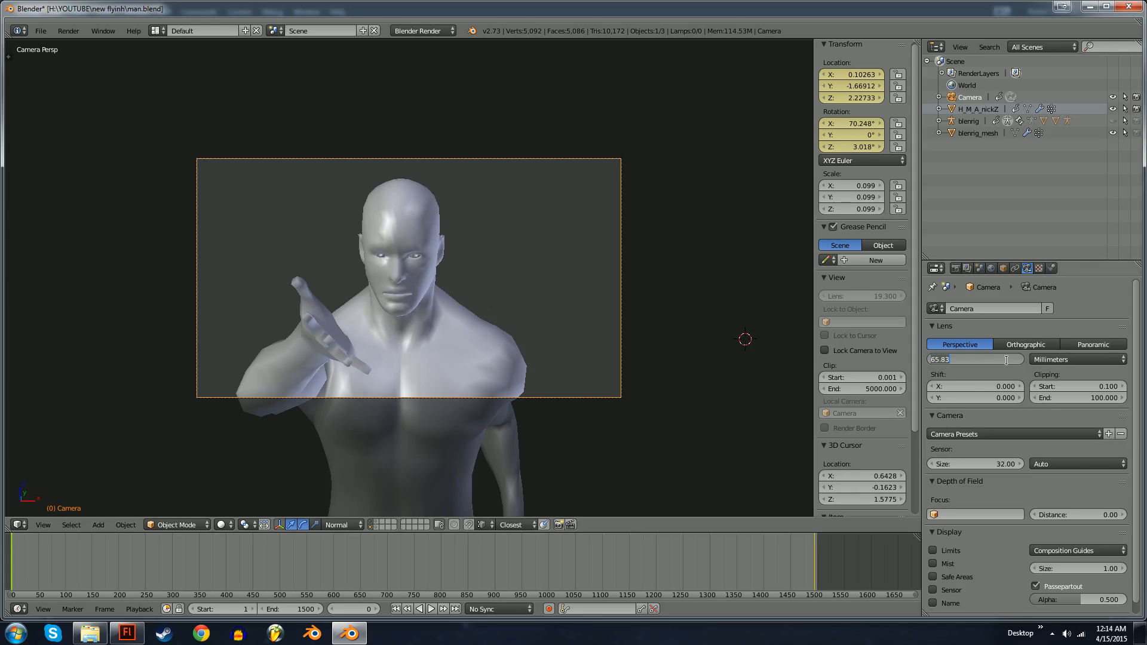
{"action": "type", "text": "8"}
{"action": "key", "text": "Return"}
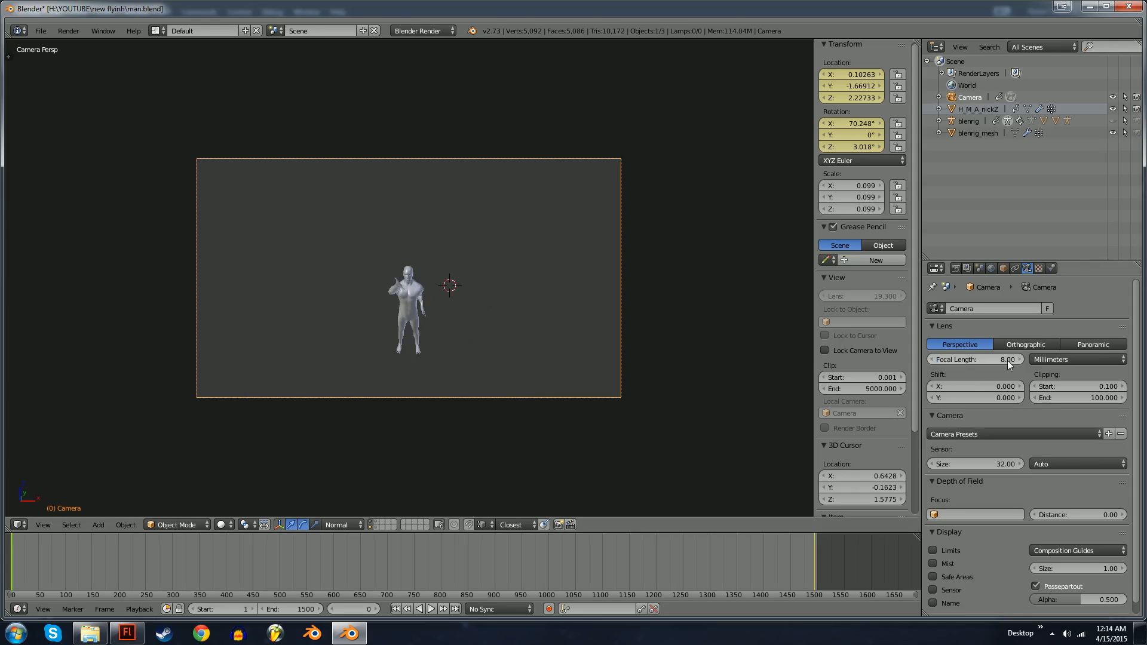
{"action": "key", "text": "shift+f"}
{"action": "key", "text": "w"}
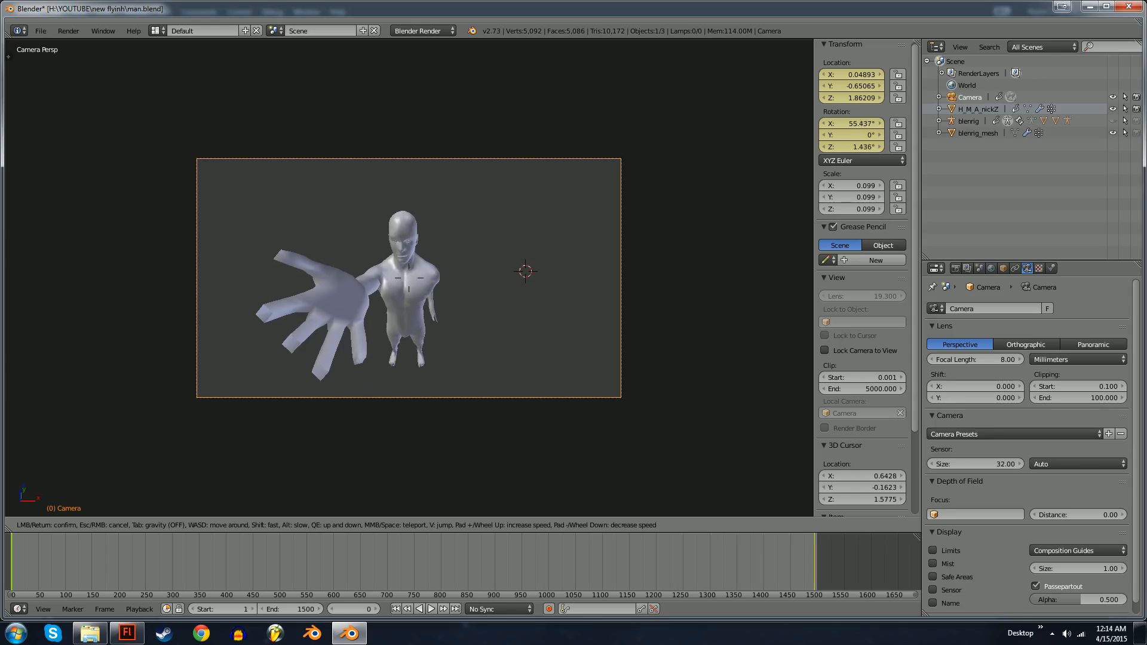
{"action": "key", "text": "s"}
{"action": "left_click", "coordinate": [409, 271]}
{"action": "scroll", "coordinate": [409, 271], "scroll_direction": "up", "scroll_amount": 5}
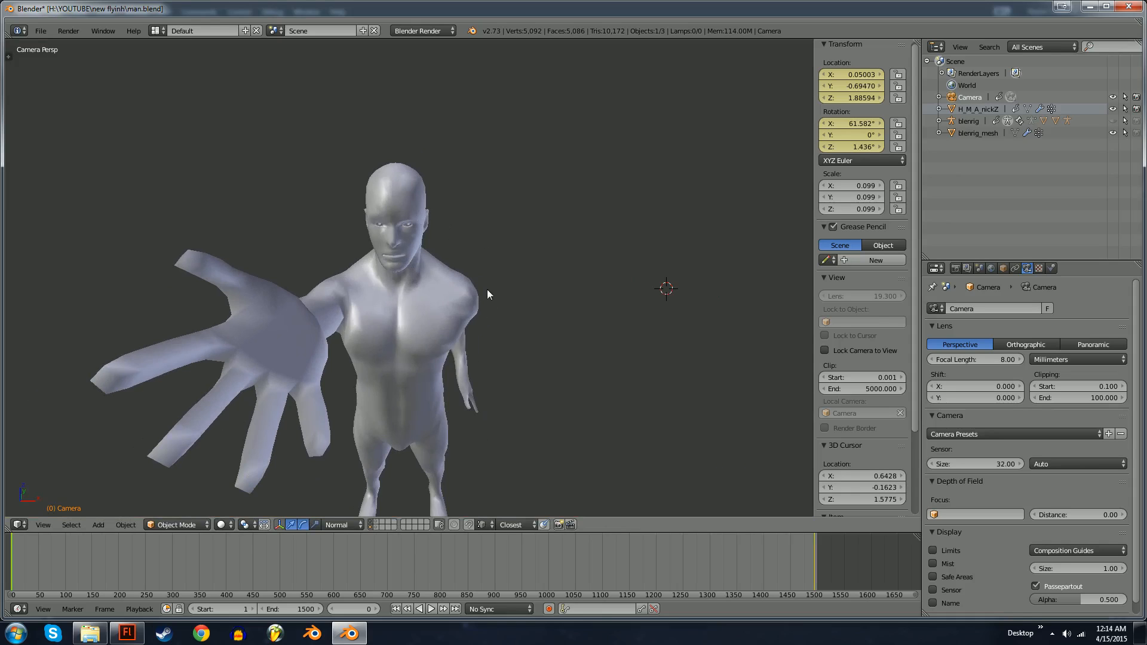
Raise the camera's focal length to 53.86 mm while viewing the camera and the man from outside.
{"action": "left_click_drag", "start_coordinate": [487, 289], "coordinate": [556, 375]}
{"action": "scroll", "coordinate": [489, 311], "scroll_direction": "up", "scroll_amount": 3}
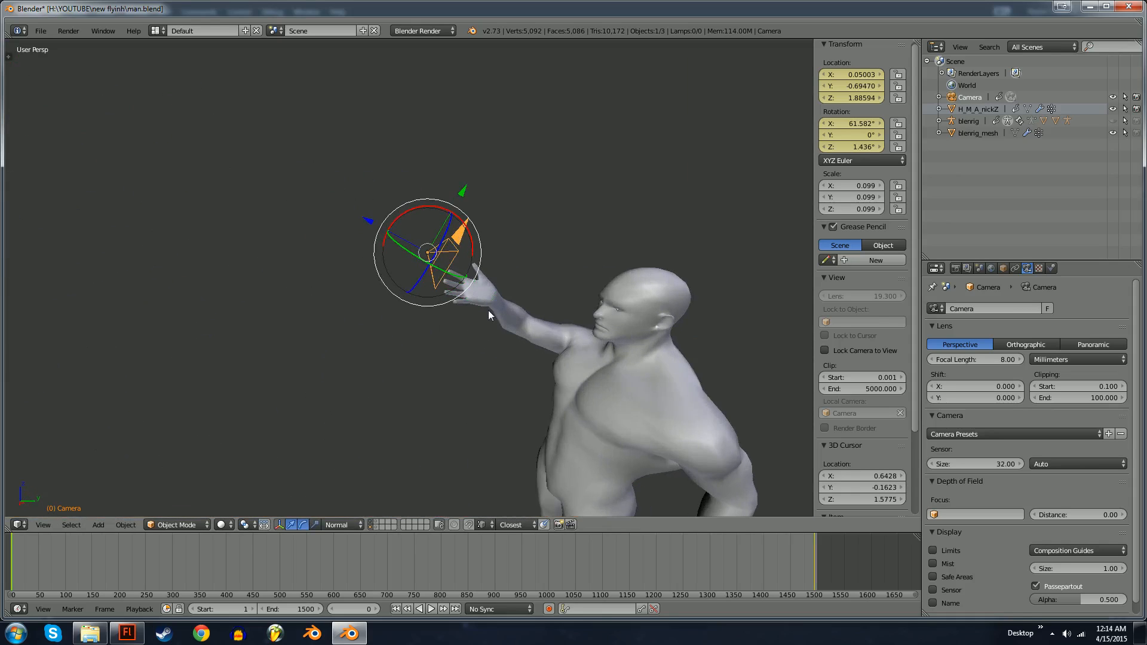
{"action": "left_click_drag", "start_coordinate": [488, 311], "coordinate": [459, 312]}
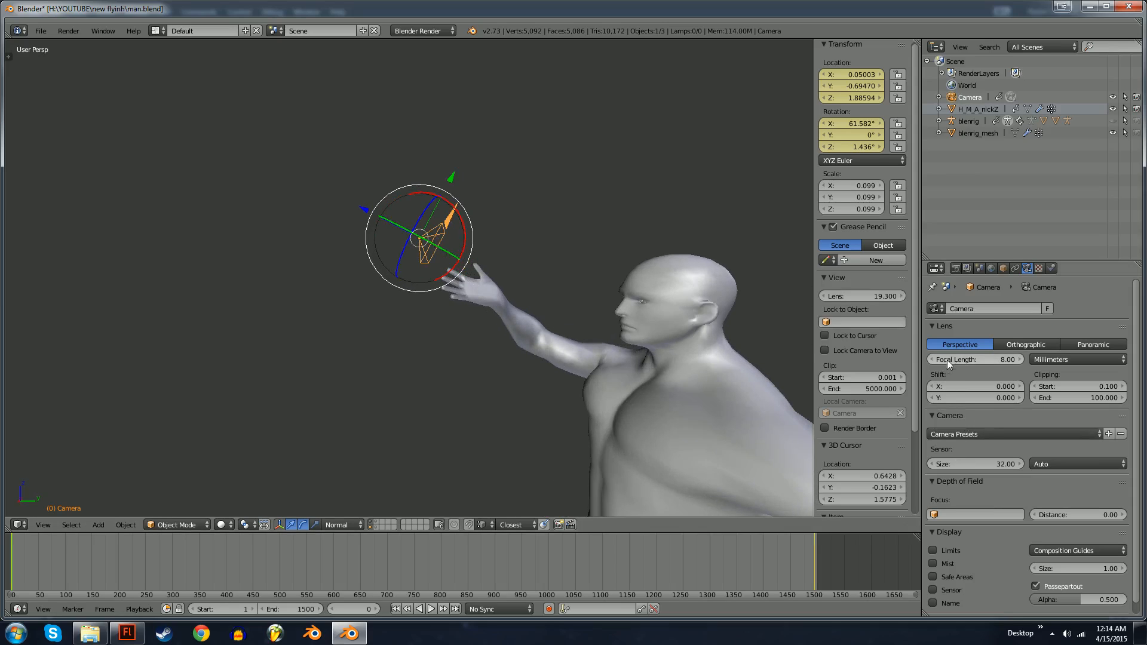
{"action": "left_click_drag", "start_coordinate": [1006, 361], "coordinate": [1097, 361]}
{"action": "left_click_drag", "start_coordinate": [535, 311], "coordinate": [583, 286]}
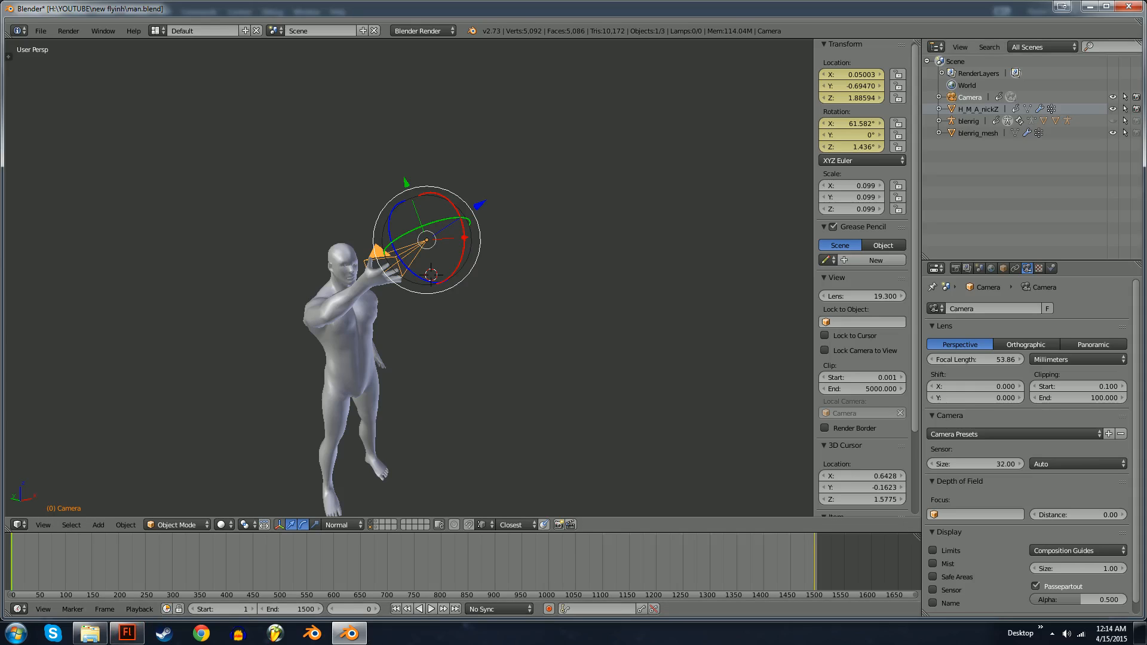
Switch to Flash and show frame 1 of staff whatever.fla, with the figure sketch enlarged to 400%.
{"action": "left_click", "coordinate": [128, 634]}
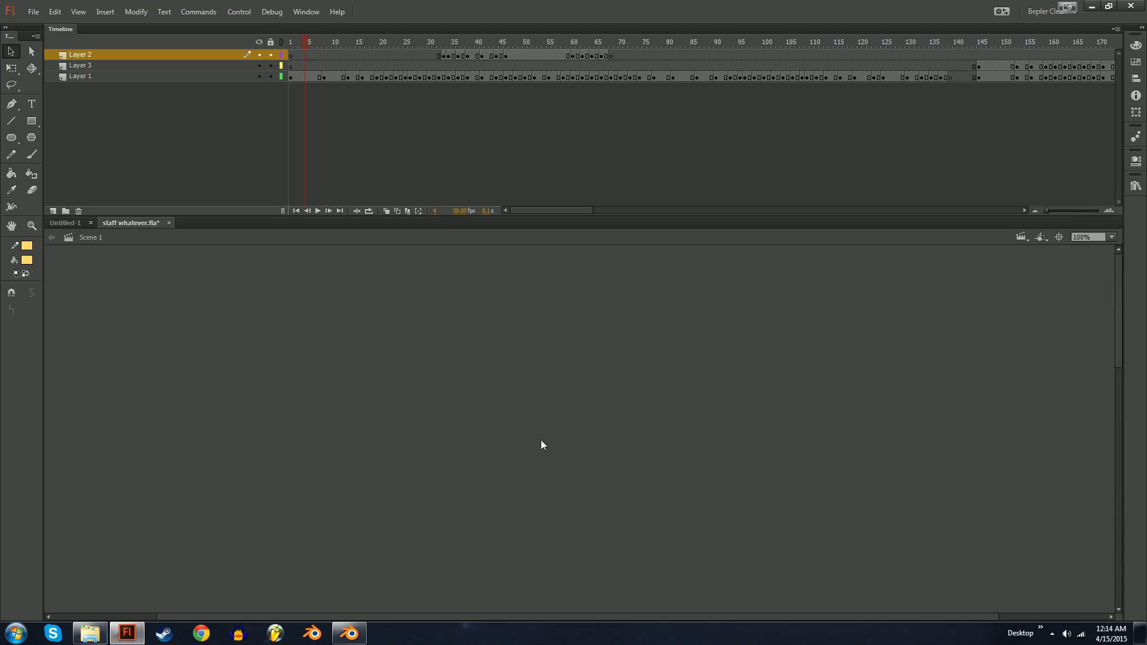
{"action": "key", "text": "ctrl+equal"}
{"action": "left_click_drag", "start_coordinate": [538, 334], "coordinate": [484, 456]}
{"action": "mouse_move", "coordinate": [300, 41]}
{"action": "left_mouse_down"}
{"action": "mouse_move", "coordinate": [442, 44]}
{"action": "mouse_move", "coordinate": [277, 46]}
{"action": "left_mouse_up"}
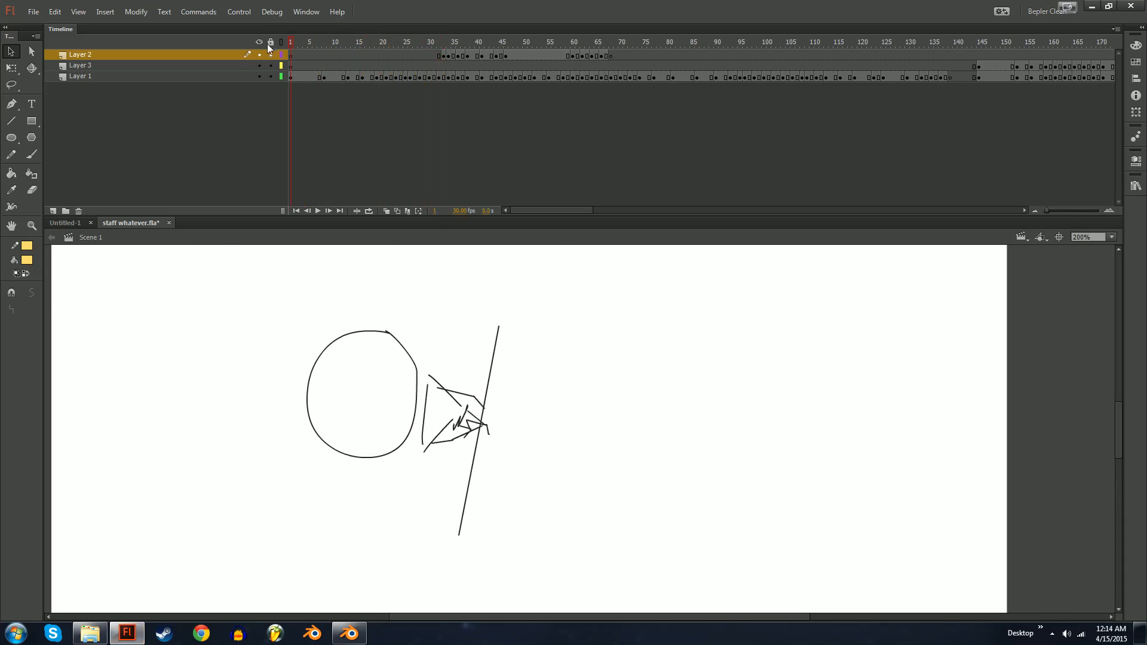
{"action": "key", "text": "ctrl+minus"}
{"action": "key", "text": "ctrl+equal"}
{"action": "key", "text": "ctrl+equal"}
{"action": "left_click_drag", "start_coordinate": [478, 382], "coordinate": [557, 424]}
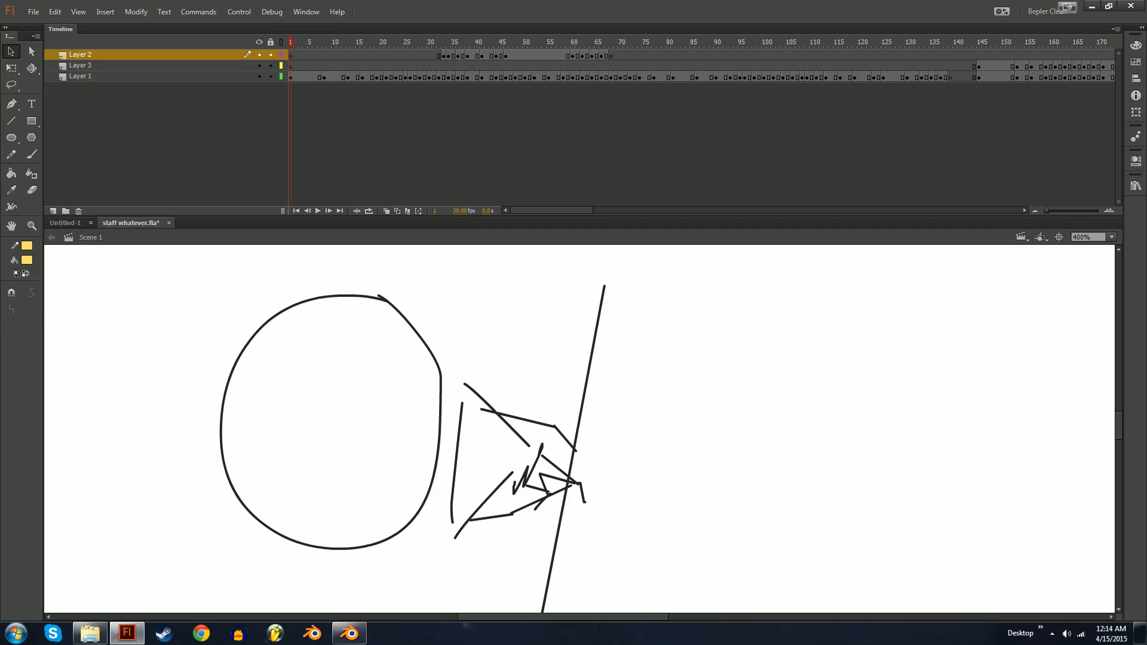
Brush a yellow loop inside the sketch's large circle and ring the two near corners of the triangular shape beside it.
{"action": "key", "text": "b"}
{"action": "mouse_move", "coordinate": [360, 364]}
{"action": "left_mouse_down"}
{"action": "mouse_move", "coordinate": [312, 349]}
{"action": "mouse_move", "coordinate": [423, 419]}
{"action": "mouse_move", "coordinate": [259, 406]}
{"action": "mouse_move", "coordinate": [320, 496]}
{"action": "left_mouse_up"}
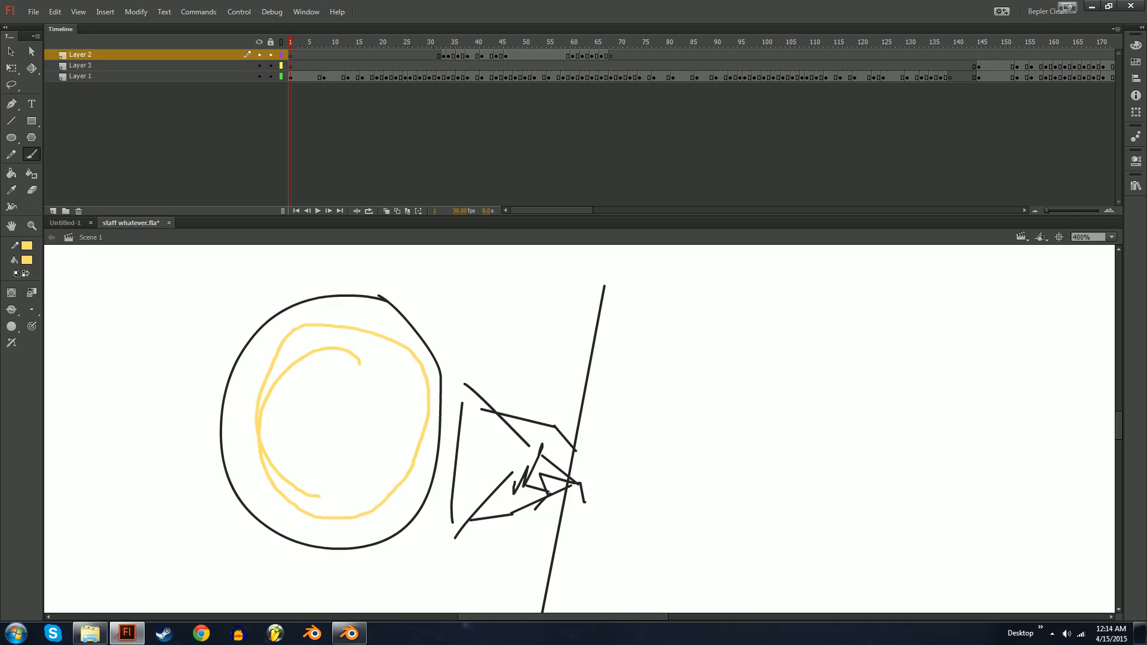
{"action": "left_click_drag", "start_coordinate": [476, 381], "coordinate": [487, 389]}
{"action": "left_click_drag", "start_coordinate": [460, 495], "coordinate": [472, 492]}
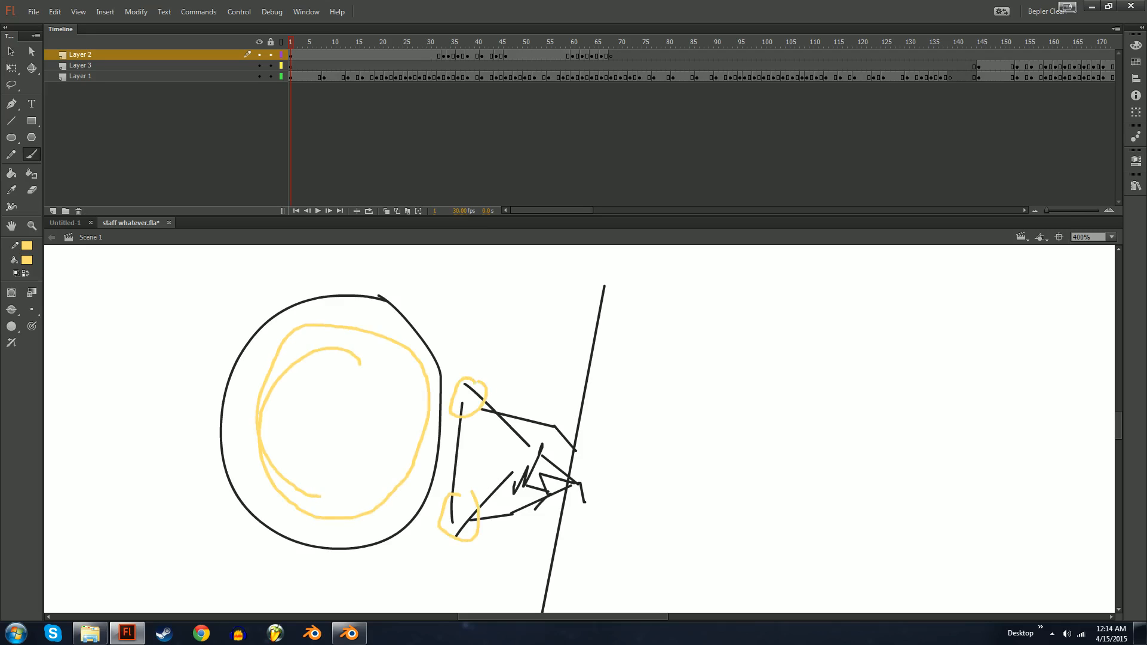
Undo all the yellow brush marks on the figure sketch and return to the Selection tool on Layer 1.
{"action": "mouse_move", "coordinate": [522, 456]}
{"action": "left_mouse_down"}
{"action": "mouse_move", "coordinate": [478, 442]}
{"action": "mouse_move", "coordinate": [476, 476]}
{"action": "mouse_move", "coordinate": [492, 429]}
{"action": "mouse_move", "coordinate": [465, 472]}
{"action": "mouse_move", "coordinate": [515, 507]}
{"action": "mouse_move", "coordinate": [586, 504]}
{"action": "left_mouse_up"}
{"action": "key", "text": "ctrl+z"}
{"action": "key", "text": "ctrl+z"}
{"action": "key", "text": "ctrl+z"}
{"action": "key", "text": "ctrl+z"}
{"action": "key", "text": "ctrl+z"}
{"action": "key", "text": "ctrl+z"}
{"action": "key", "text": "v"}
{"action": "left_click", "coordinate": [591, 507]}
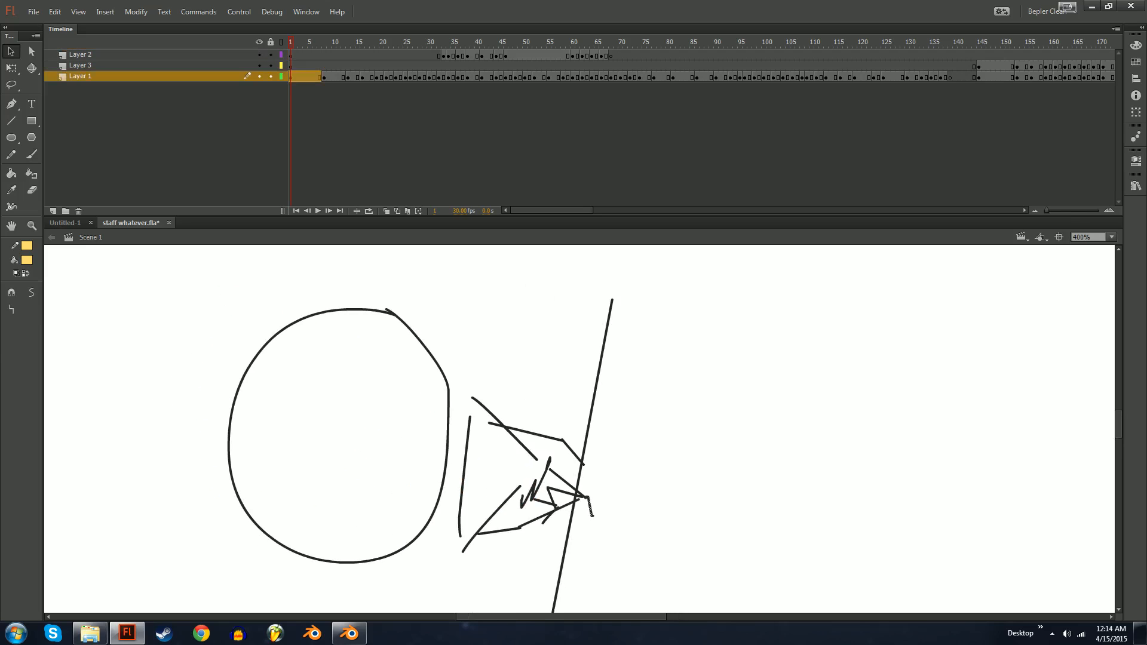
{"action": "left_click", "coordinate": [341, 419]}
{"action": "mouse_move", "coordinate": [355, 406]}
{"action": "left_mouse_down"}
{"action": "mouse_move", "coordinate": [315, 468]}
{"action": "mouse_move", "coordinate": [325, 445]}
{"action": "left_mouse_up"}
{"action": "key", "text": "ctrl+z"}
{"action": "key", "text": "ctrl+z"}
{"action": "key", "text": "ctrl+z"}
{"action": "key", "text": "ctrl+z"}
Scrub the staff animation to frame 32, reduce the zoom to 200% and play it.
{"action": "left_click_drag", "start_coordinate": [374, 379], "coordinate": [284, 378]}
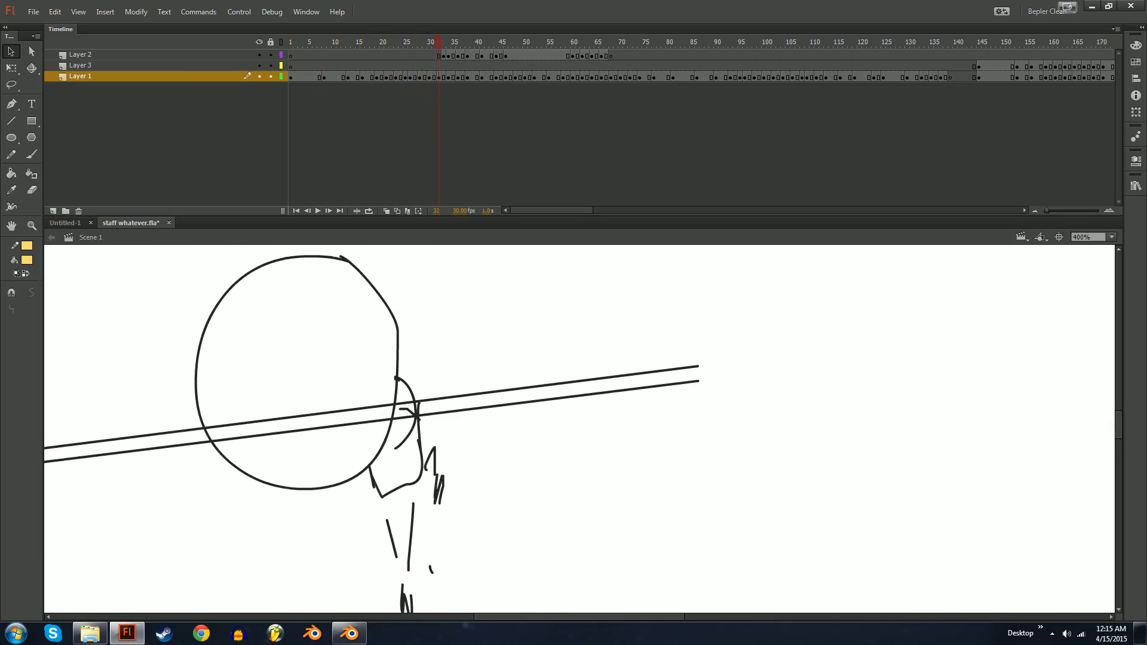
{"action": "key", "text": "ctrl+minus"}
{"action": "mouse_move", "coordinate": [441, 45]}
{"action": "left_mouse_down"}
{"action": "mouse_move", "coordinate": [671, 69]}
{"action": "mouse_move", "coordinate": [452, 71]}
{"action": "left_mouse_up"}
{"action": "key", "text": "Return"}
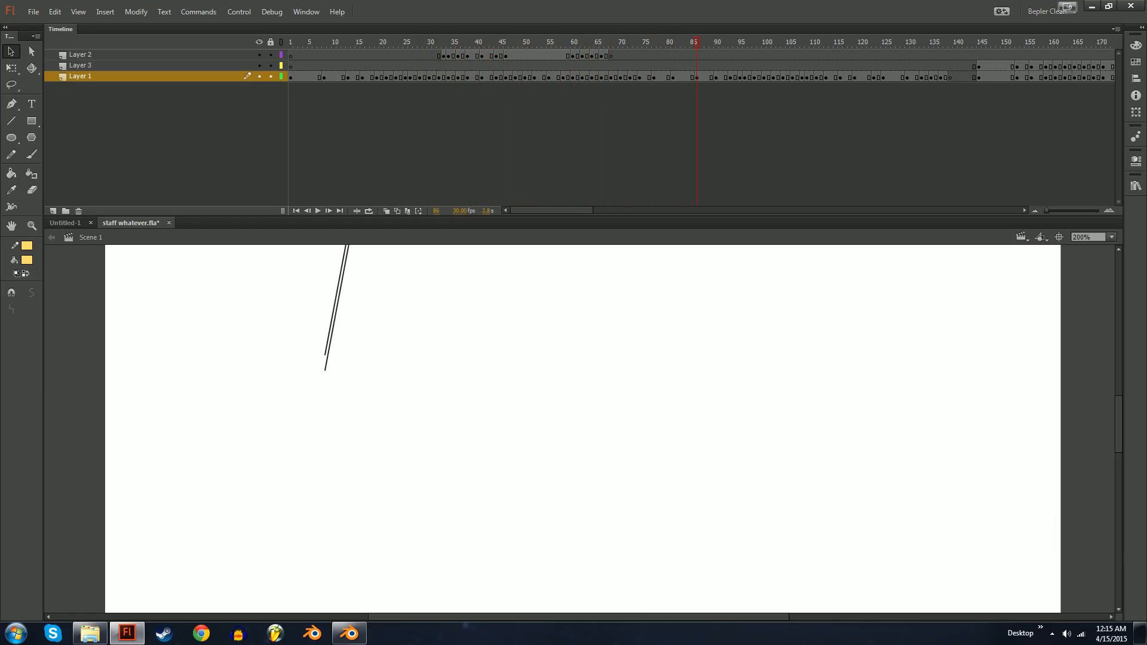
Replay the animation from its beginning, stop it and go back to frame 4 with the circle and staff pose.
{"action": "left_click_drag", "start_coordinate": [526, 57], "coordinate": [193, 55]}
{"action": "key", "text": "Return"}
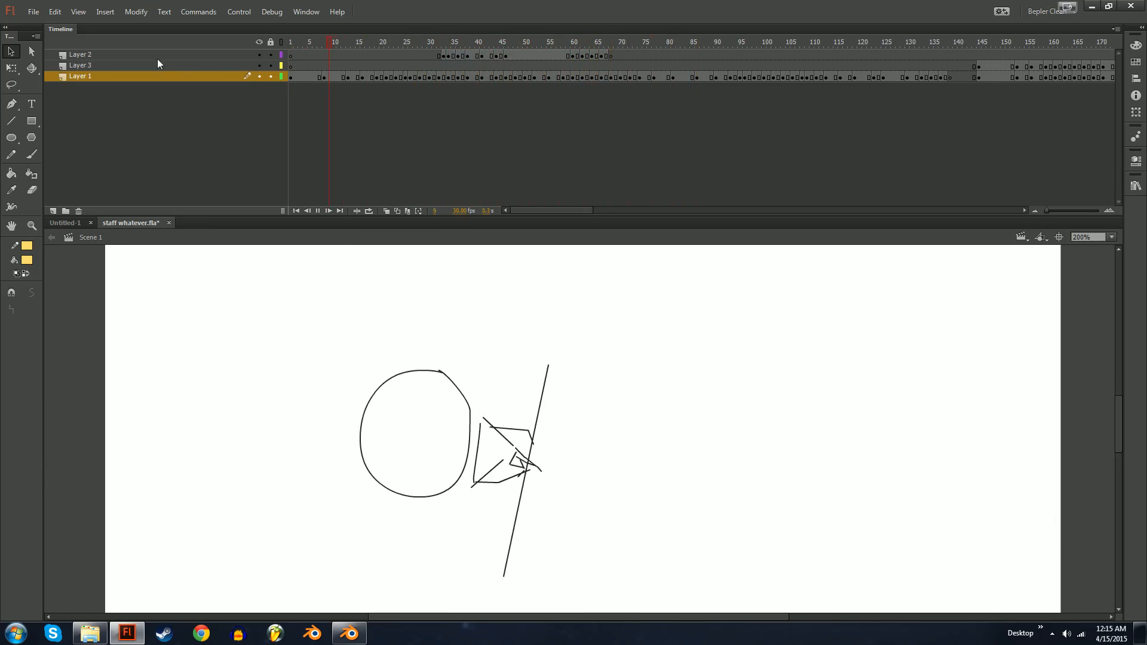
{"action": "key", "text": "Return"}
{"action": "mouse_move", "coordinate": [310, 43]}
{"action": "left_mouse_down"}
{"action": "mouse_move", "coordinate": [267, 42]}
{"action": "mouse_move", "coordinate": [445, 41]}
{"action": "mouse_move", "coordinate": [304, 45]}
{"action": "left_mouse_up"}
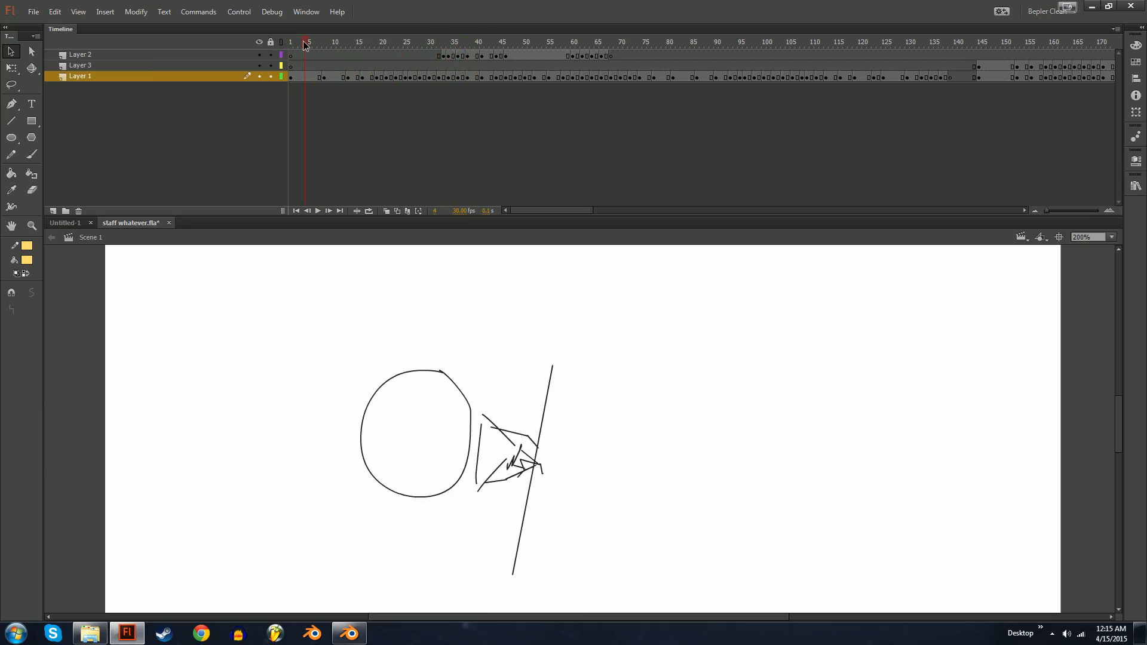
{"action": "left_click", "coordinate": [551, 376]}
Switch to the YouTube video RHG Styr vs Mugen [HD] in Chrome, mute it and examine the green figure full screen, pausing at 0:43.
{"action": "key", "text": "alt+Tab"}
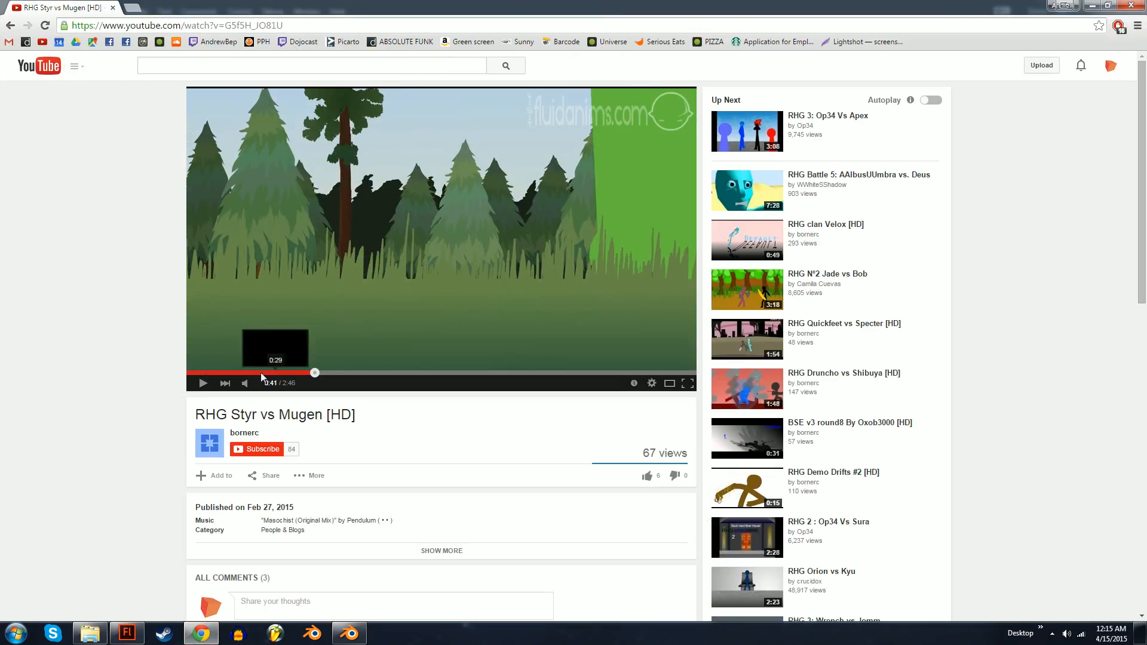
{"action": "left_click", "coordinate": [203, 389]}
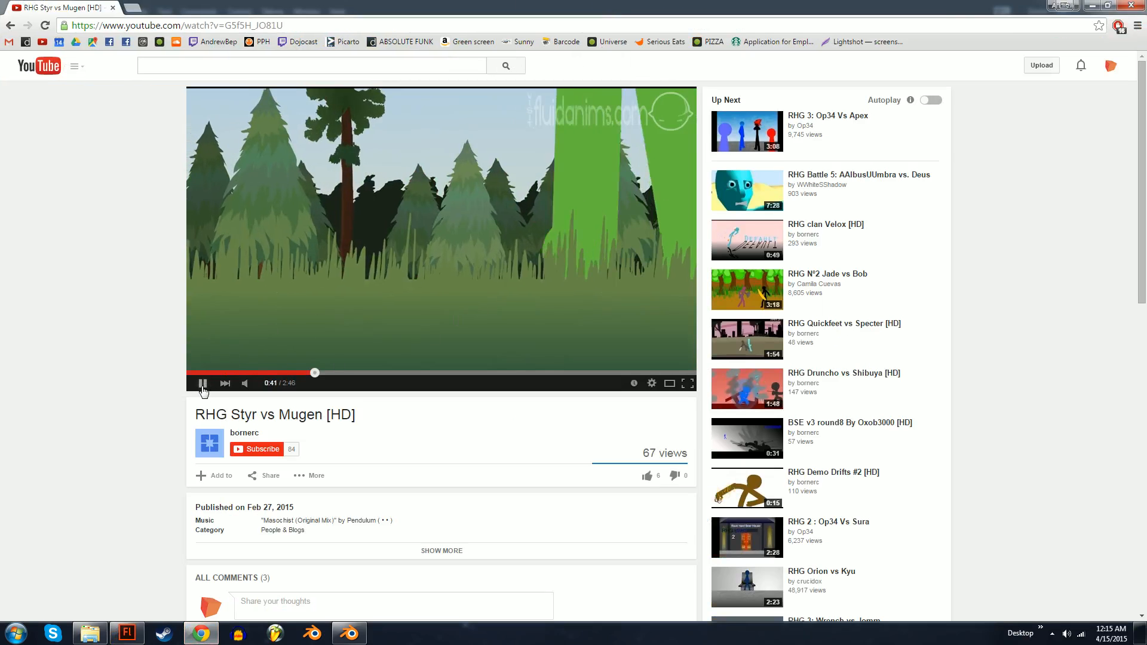
{"action": "left_click", "coordinate": [245, 383]}
{"action": "left_click", "coordinate": [201, 388]}
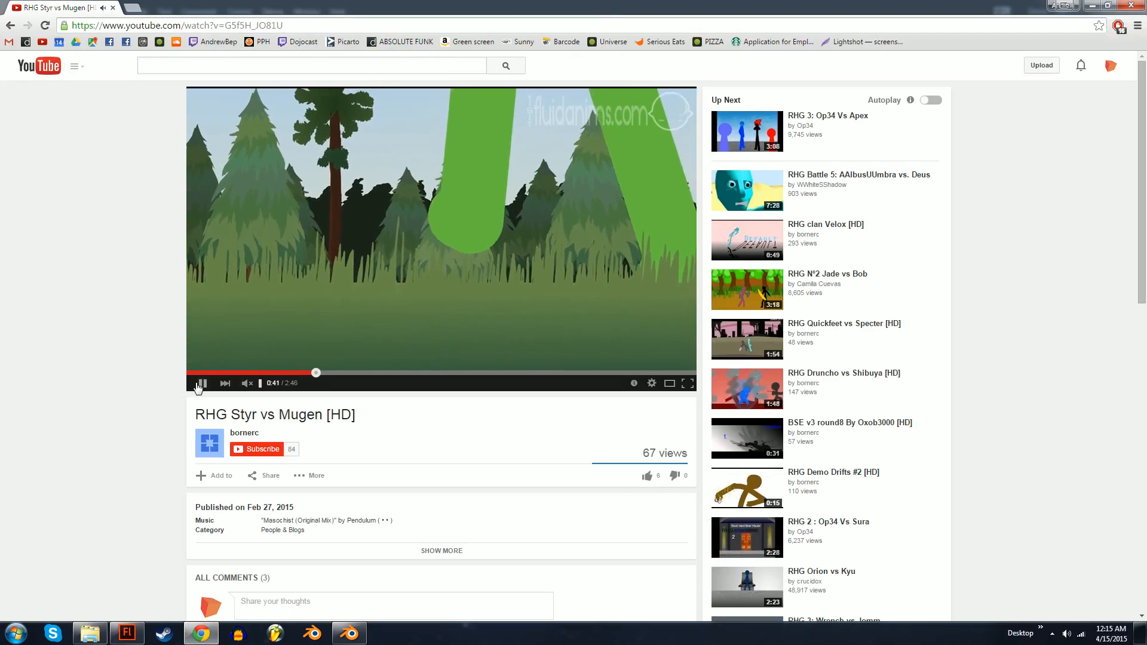
{"action": "left_click", "coordinate": [201, 388]}
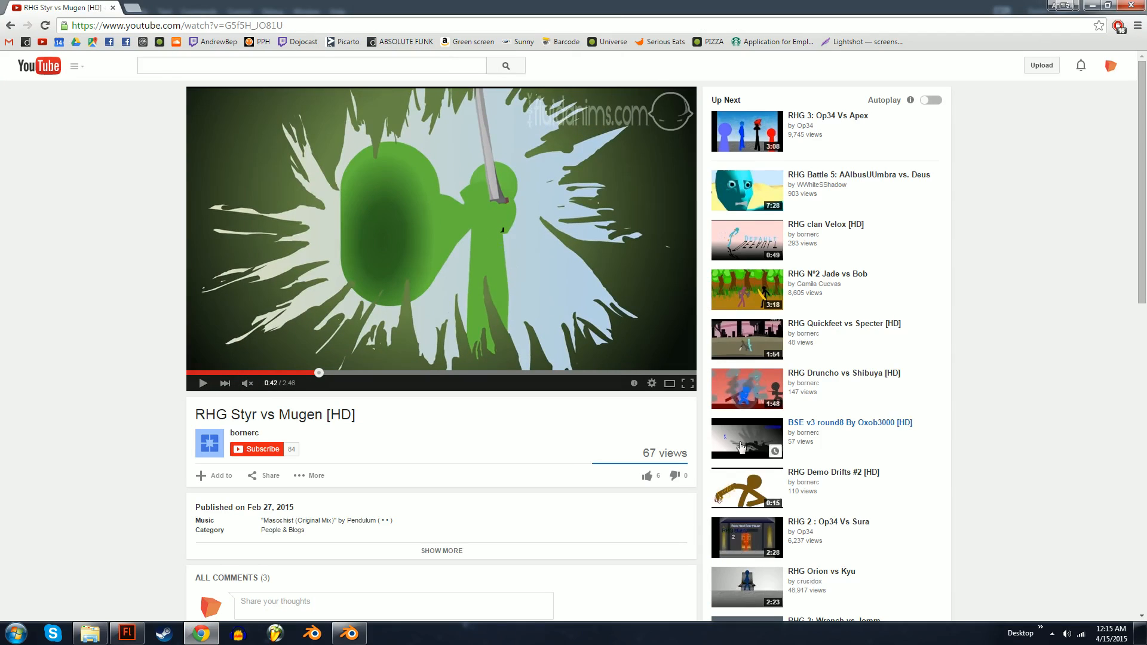
{"action": "left_click", "coordinate": [686, 385]}
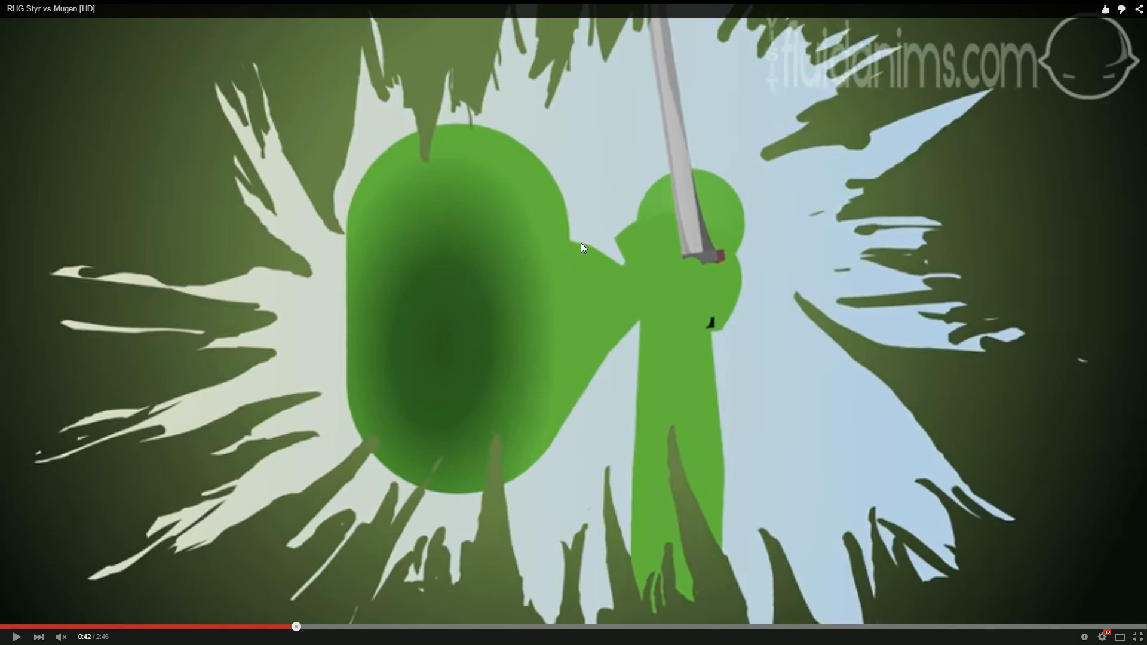
{"action": "left_click", "coordinate": [543, 553]}
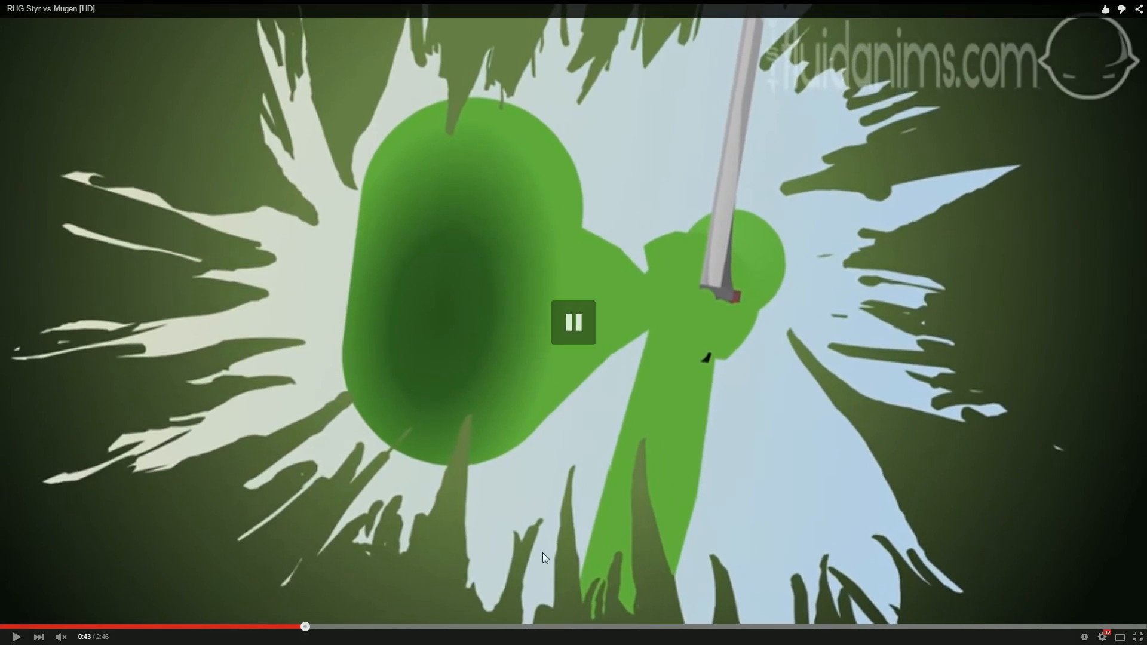
Skip the fight video to 1:17, examine the figures with pauses at 1:21 and 1:23, and leave full screen.
{"action": "left_click", "coordinate": [534, 626]}
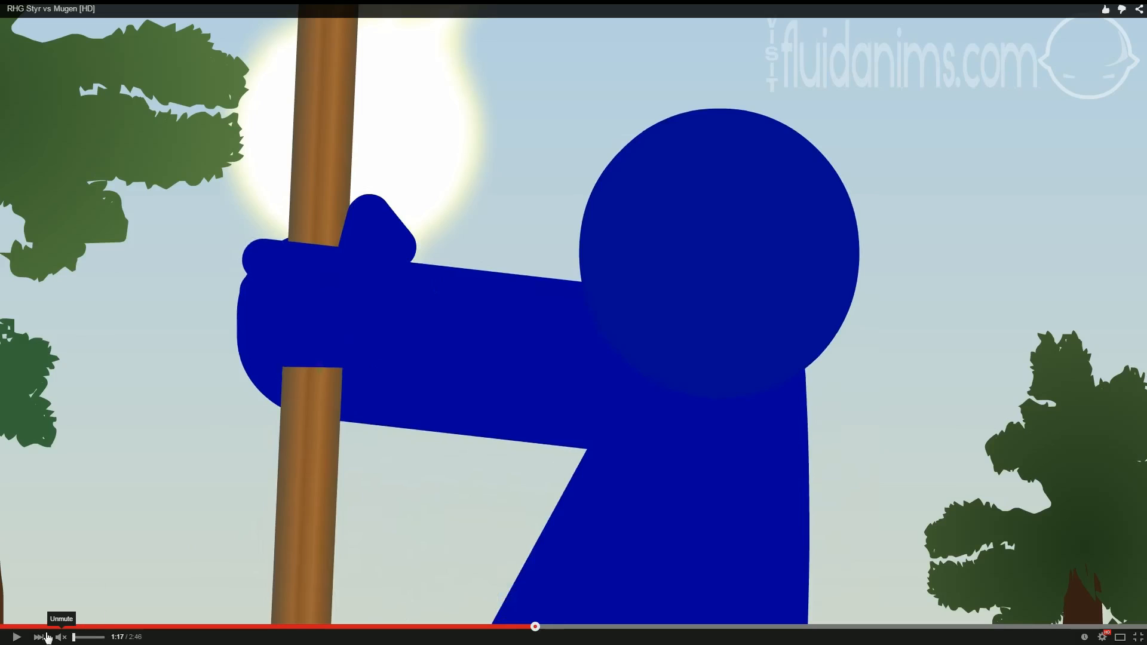
{"action": "left_click", "coordinate": [15, 638]}
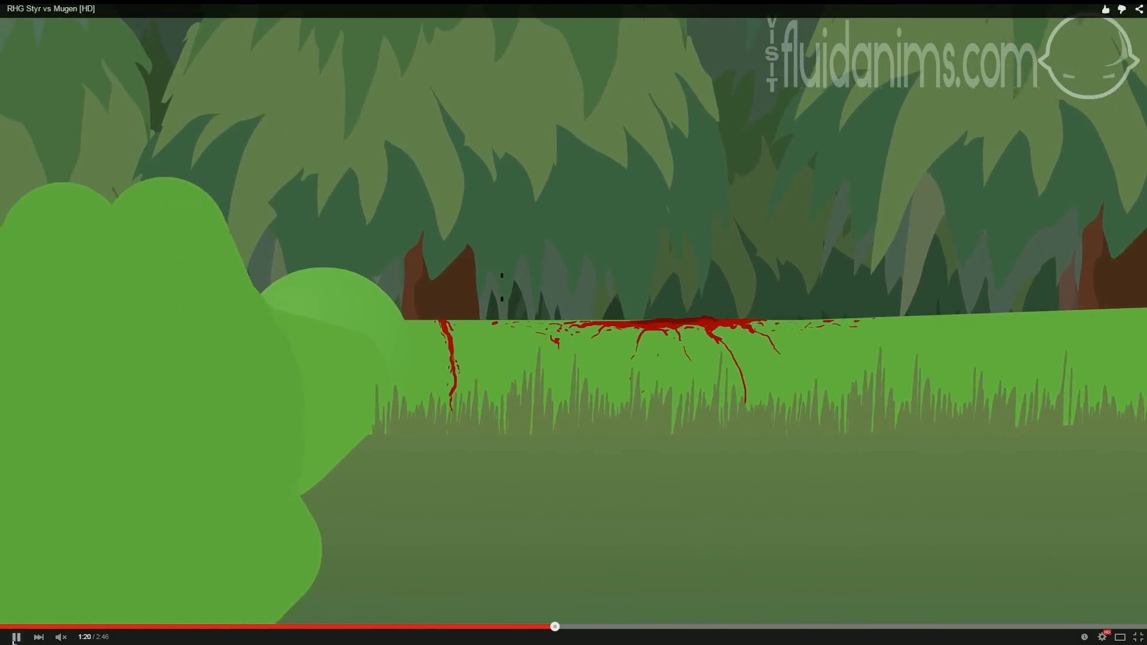
{"action": "left_click", "coordinate": [143, 358]}
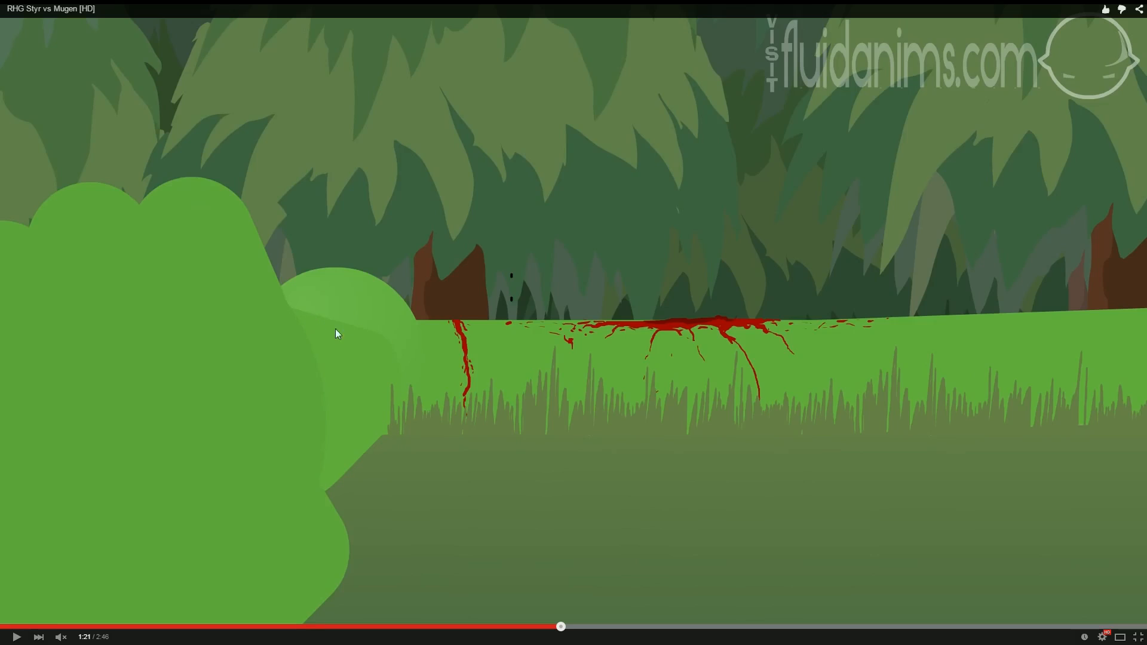
{"action": "left_click", "coordinate": [455, 464]}
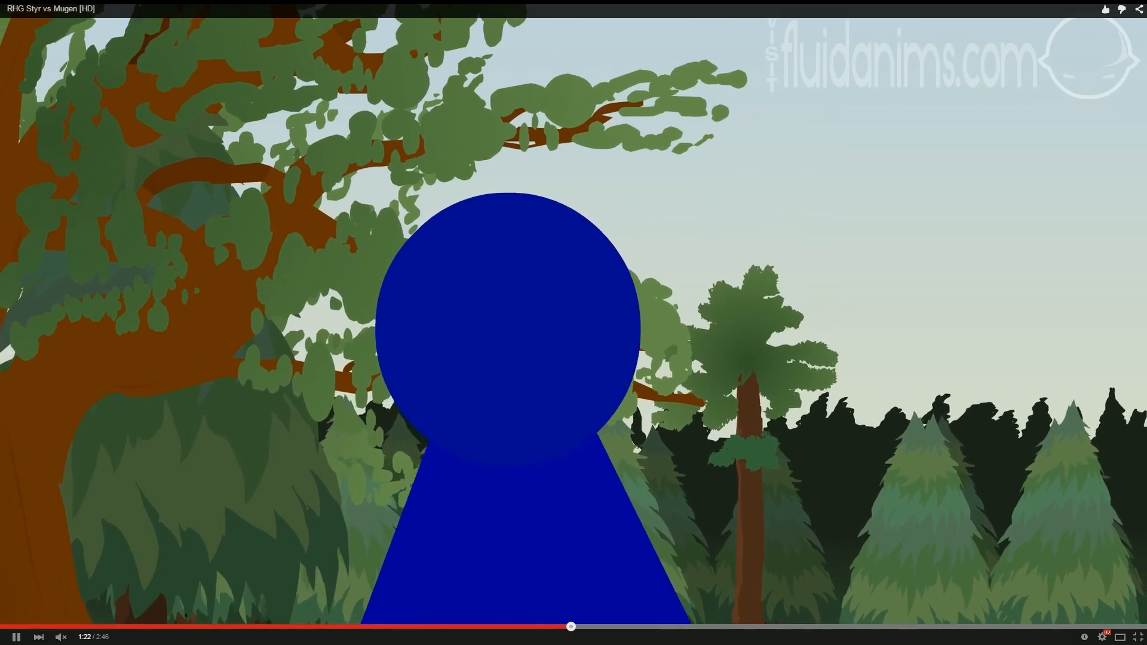
{"action": "left_click", "coordinate": [450, 450]}
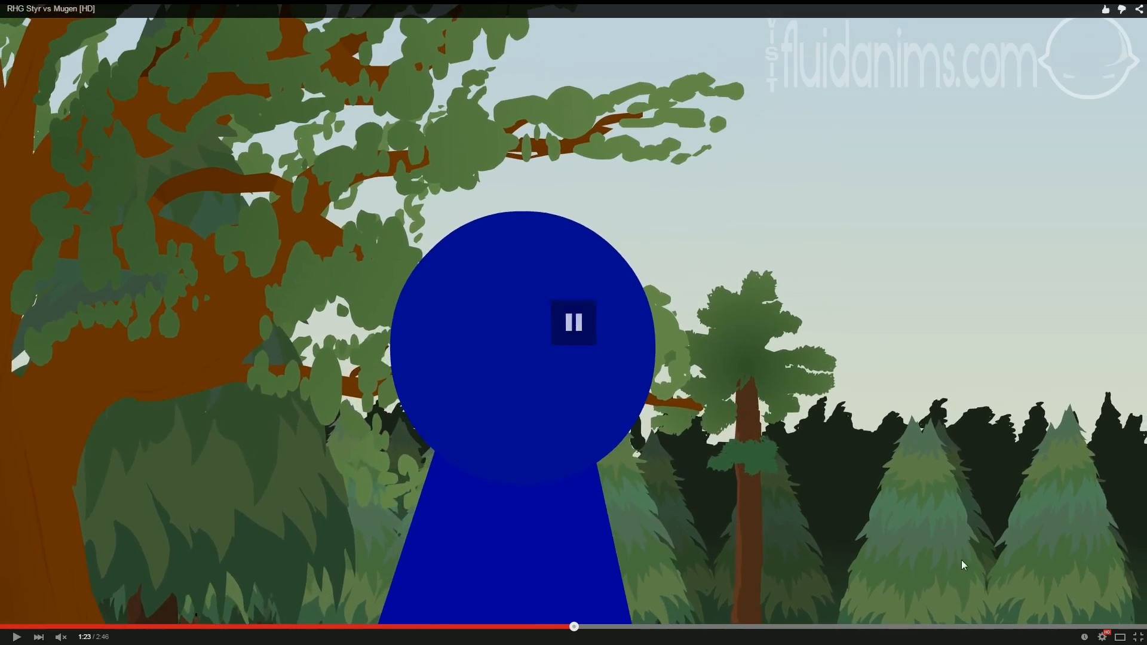
{"action": "left_click", "coordinate": [1138, 637]}
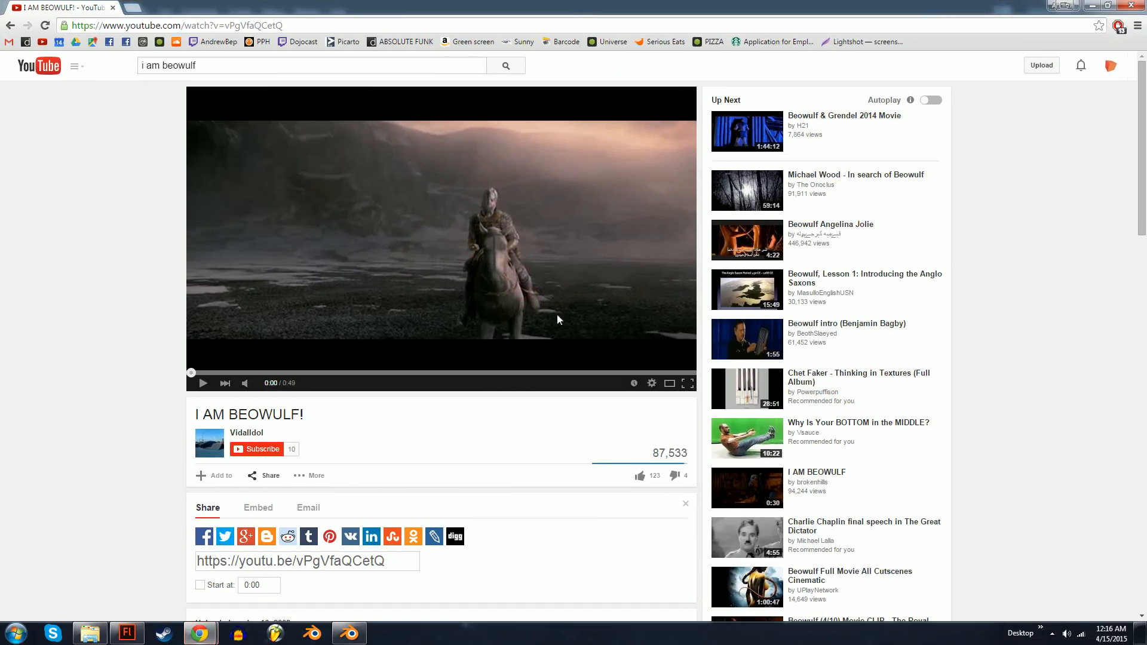
Play the I AM BEOWULF! video full screen with the sound muted and pause it at 0:04 on the spear.
{"action": "left_click", "coordinate": [690, 384]}
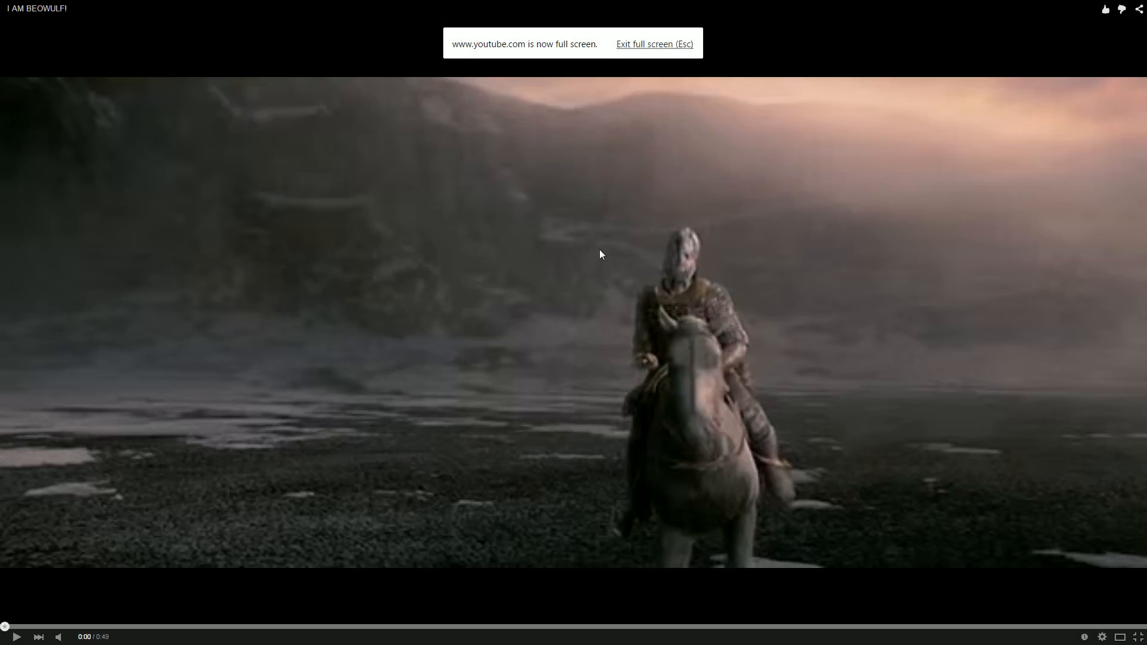
{"action": "left_click", "coordinate": [959, 389]}
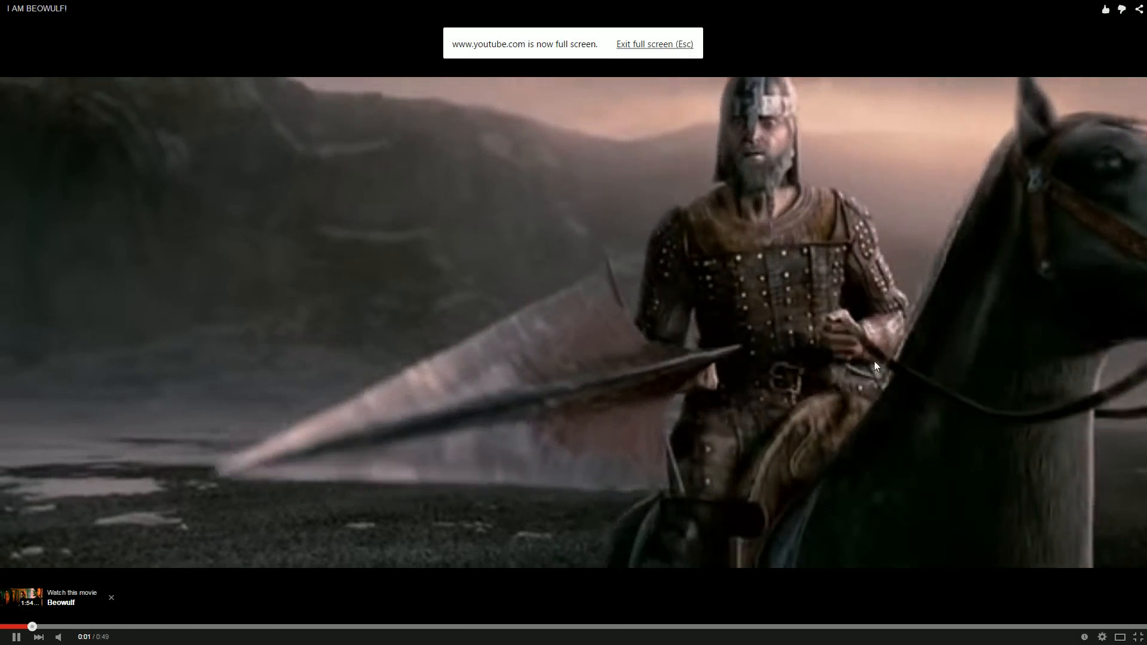
{"action": "left_click", "coordinate": [59, 638]}
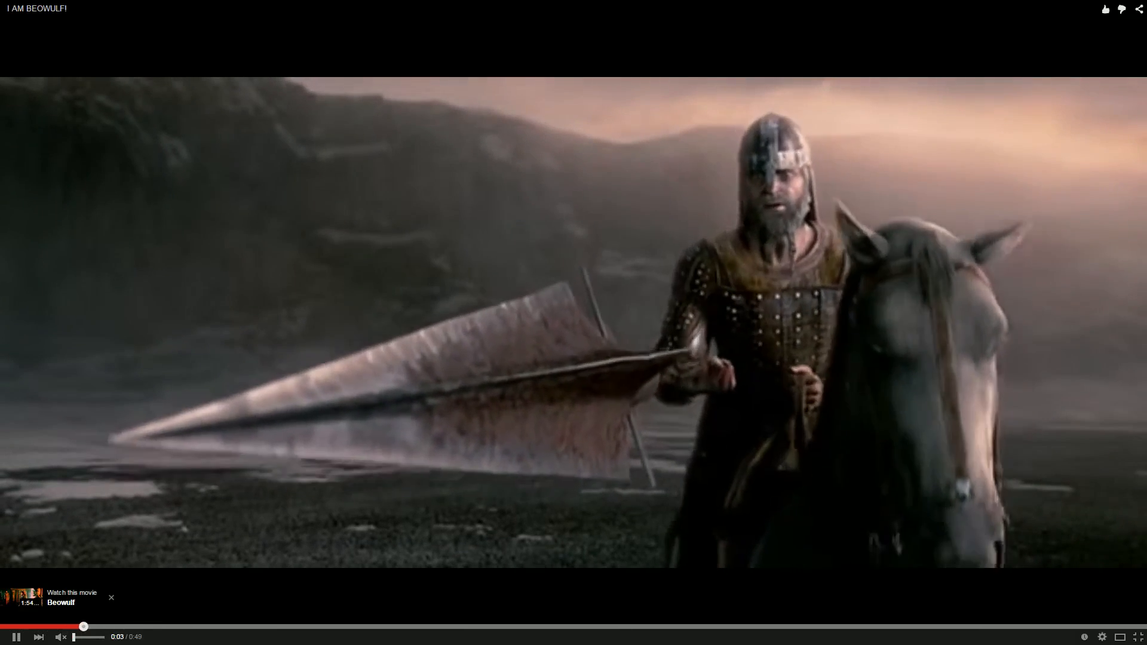
{"action": "left_click", "coordinate": [277, 446]}
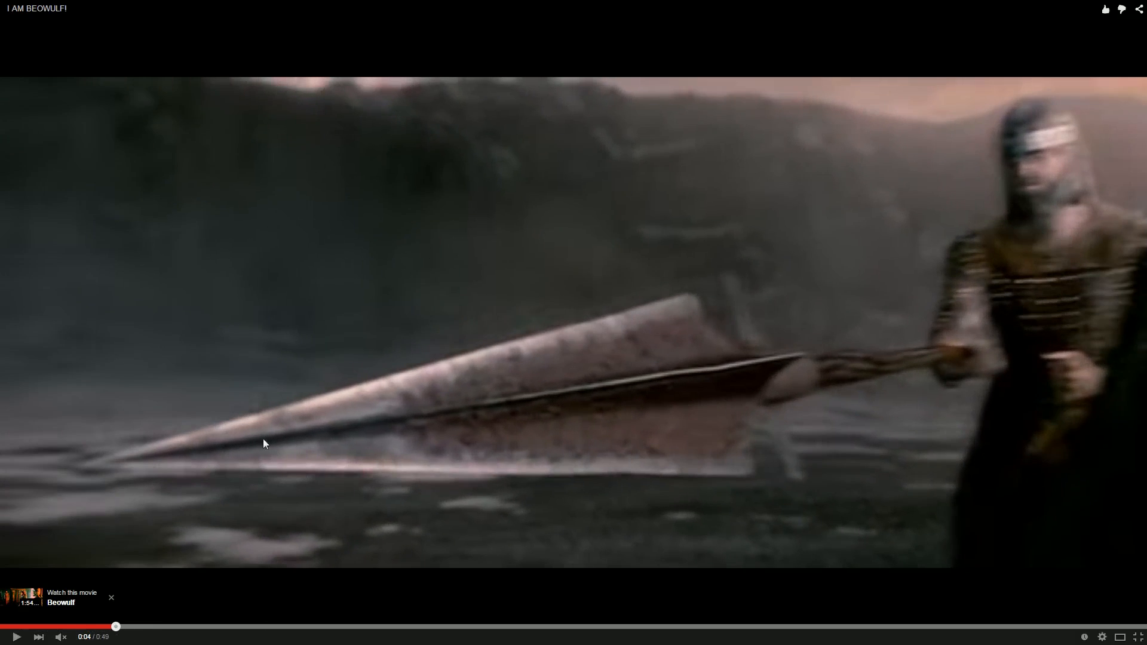
Skip the Beowulf video to 0:39 and pause it at 0:40 to compare the upright spear.
{"action": "left_click", "coordinate": [904, 628]}
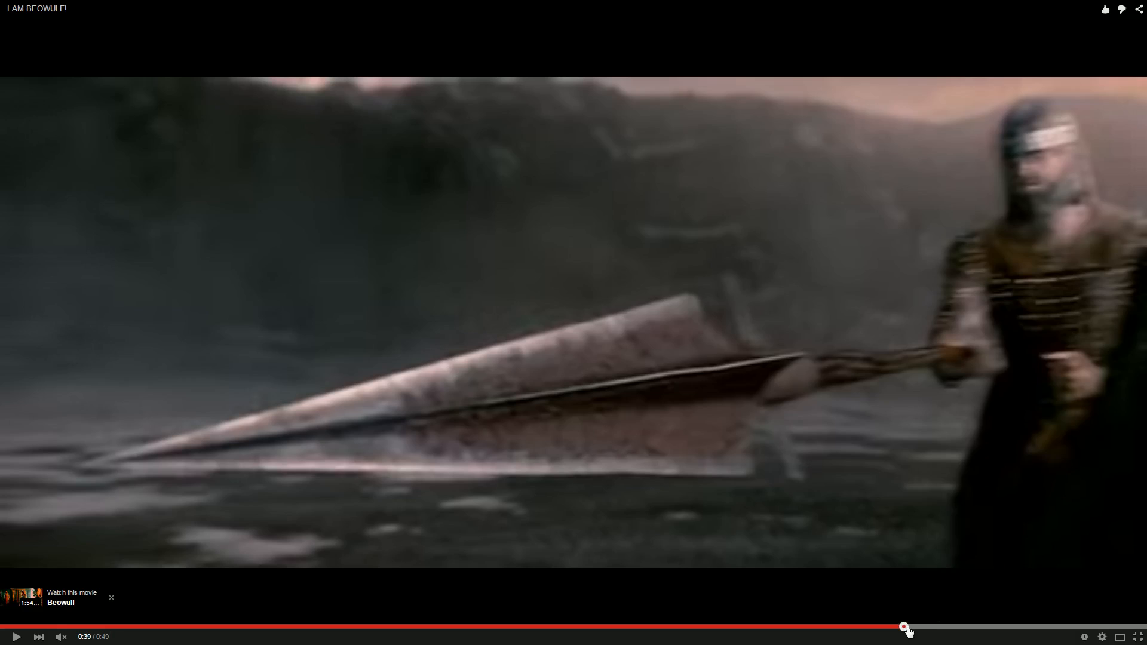
{"action": "left_click", "coordinate": [865, 482]}
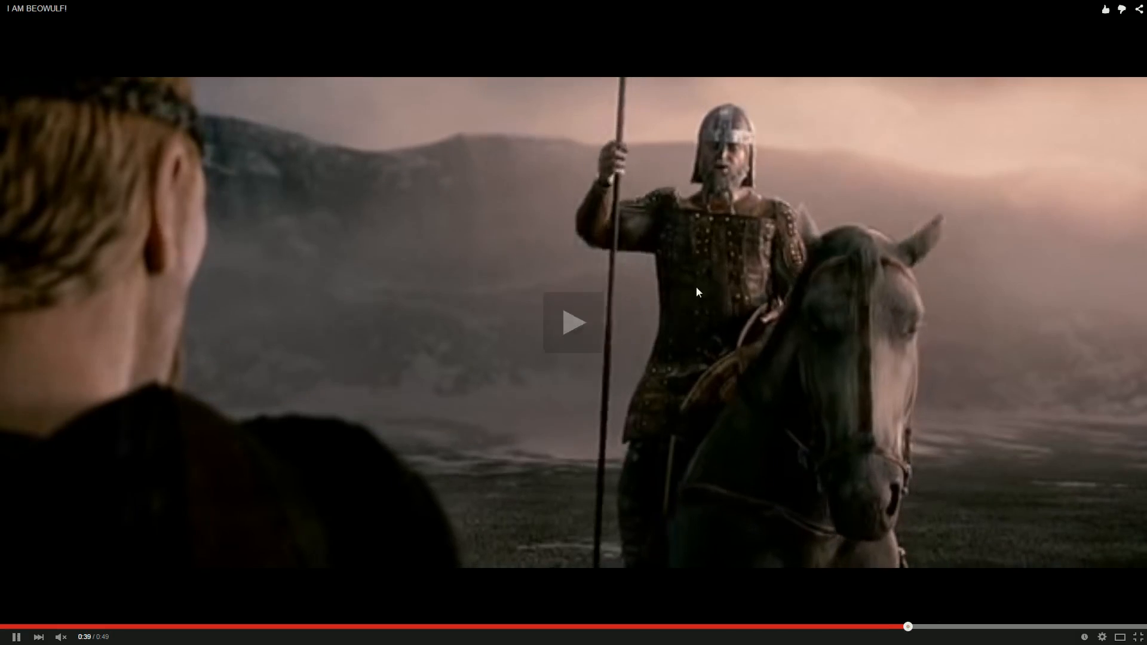
{"action": "left_click", "coordinate": [581, 141]}
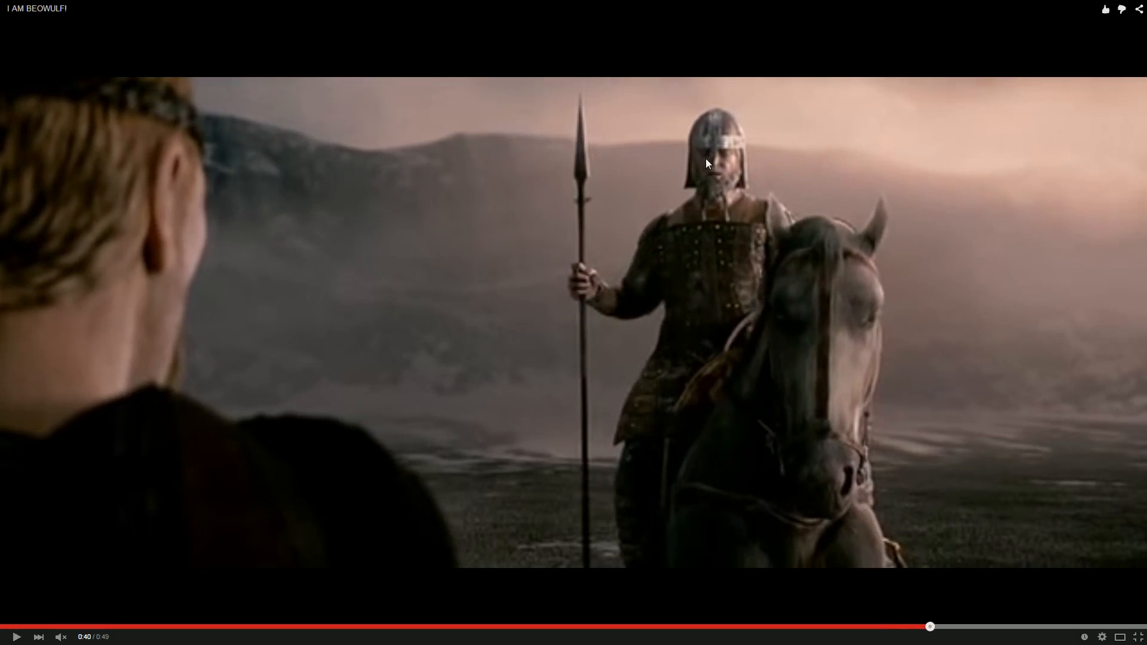
Return the Beowulf video to 0:01, replay the spear shot, pause at 0:05 and leave full screen.
{"action": "left_click", "coordinate": [120, 627]}
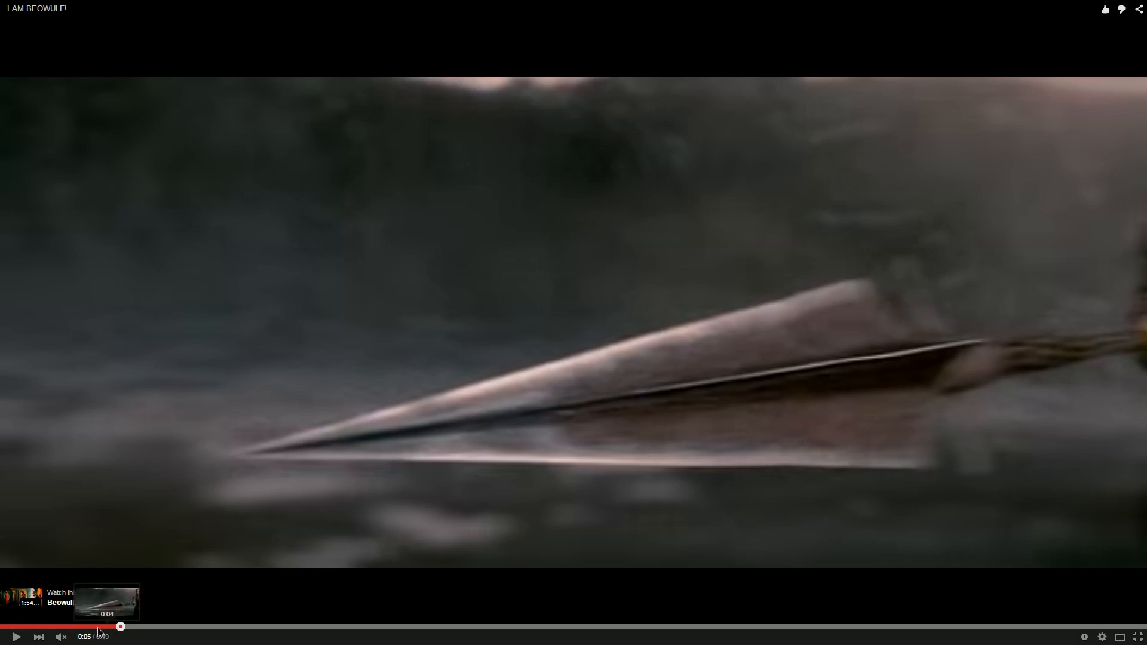
{"action": "left_click_drag", "start_coordinate": [99, 627], "coordinate": [49, 628]}
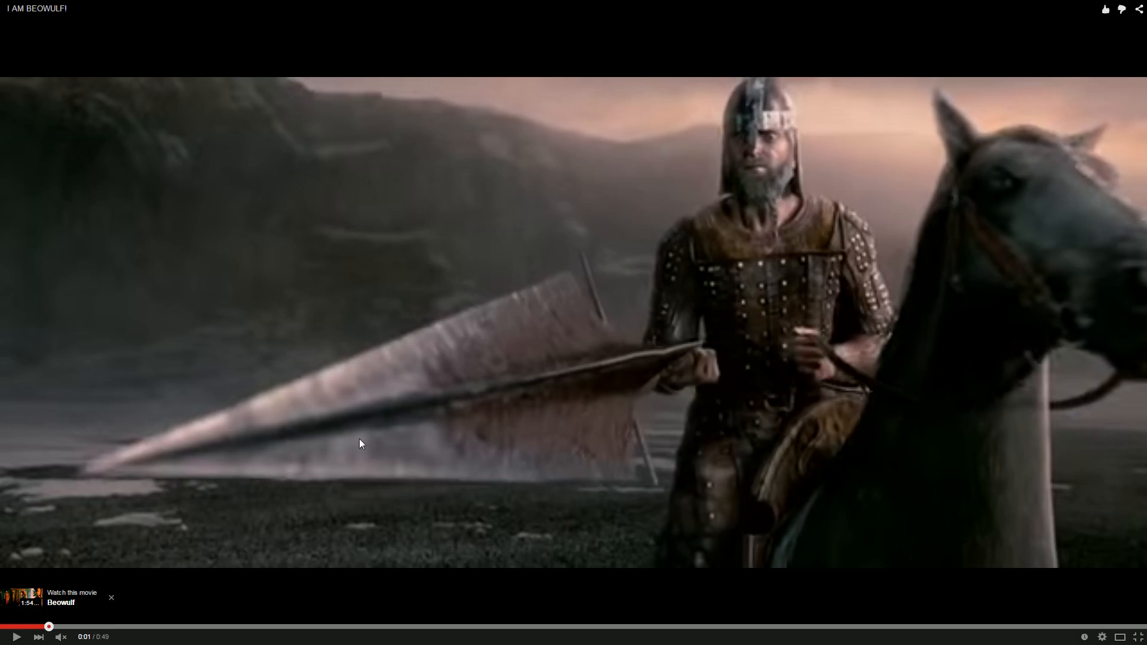
{"action": "left_click", "coordinate": [457, 424]}
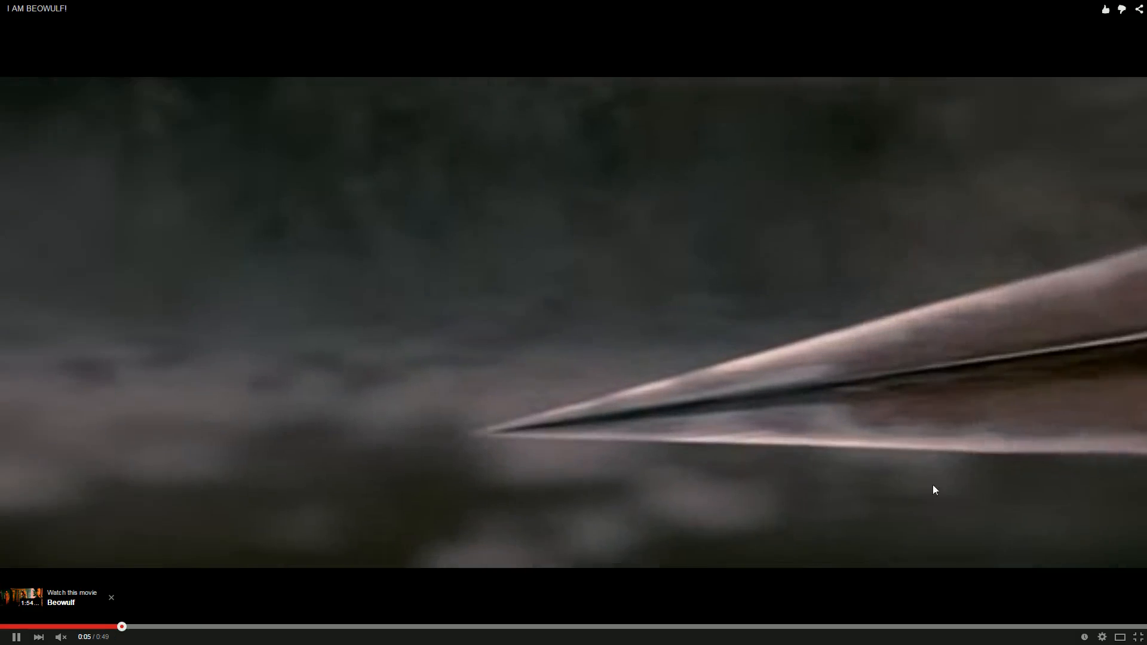
{"action": "left_click", "coordinate": [971, 523]}
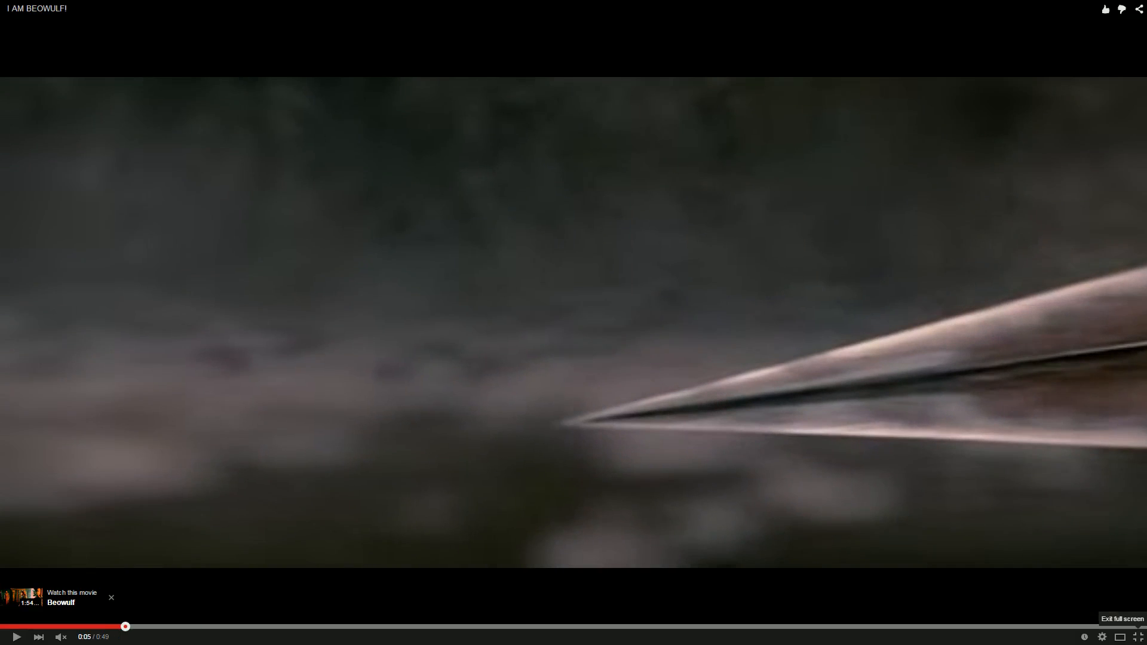
{"action": "left_click", "coordinate": [1138, 637]}
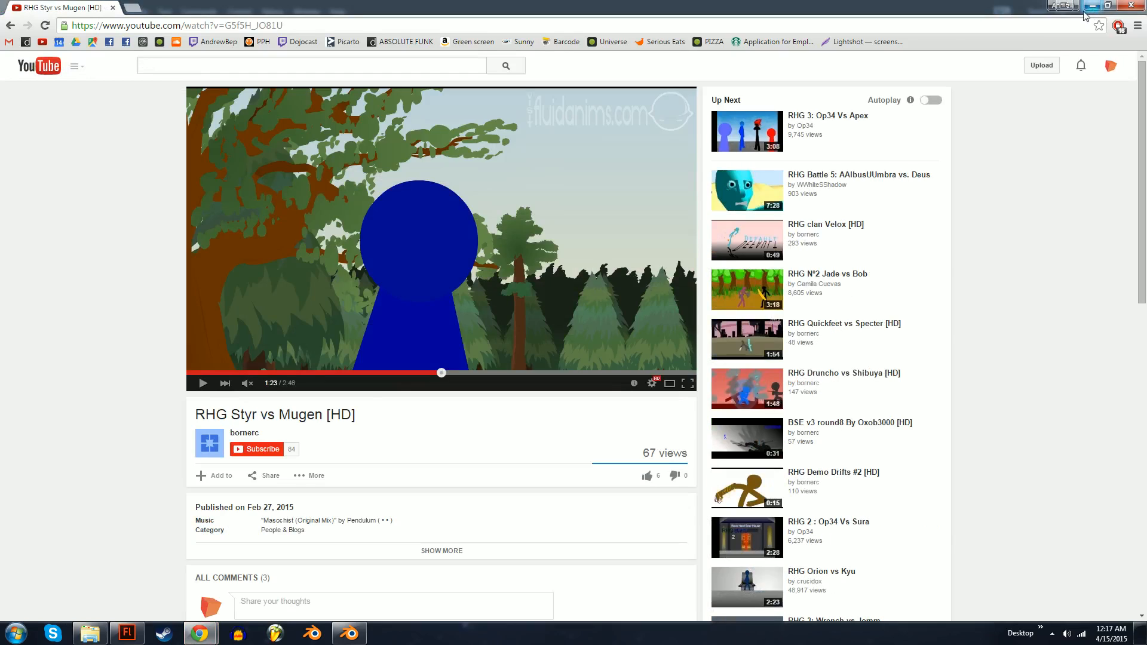
Return to Flash, show the blank Untitled-1 document and reduce the timeline's height to enlarge the stage area.
{"action": "left_click", "coordinate": [1093, 6]}
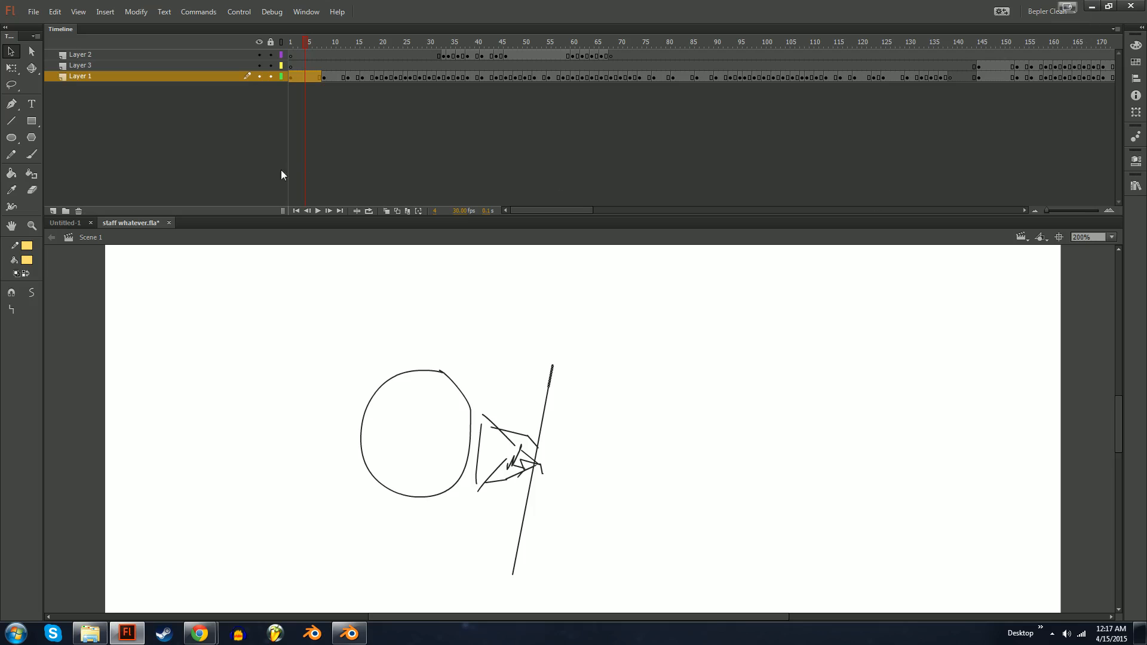
{"action": "left_click", "coordinate": [65, 223]}
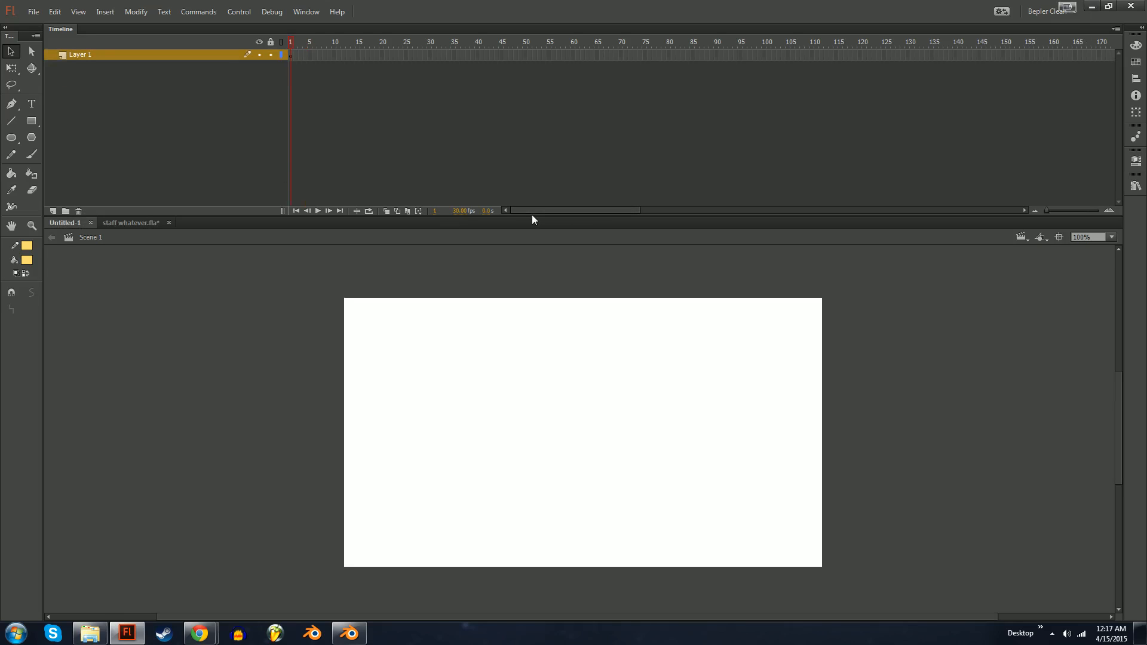
{"action": "left_click_drag", "start_coordinate": [533, 216], "coordinate": [544, 118]}
{"action": "left_click_drag", "start_coordinate": [445, 292], "coordinate": [490, 367]}
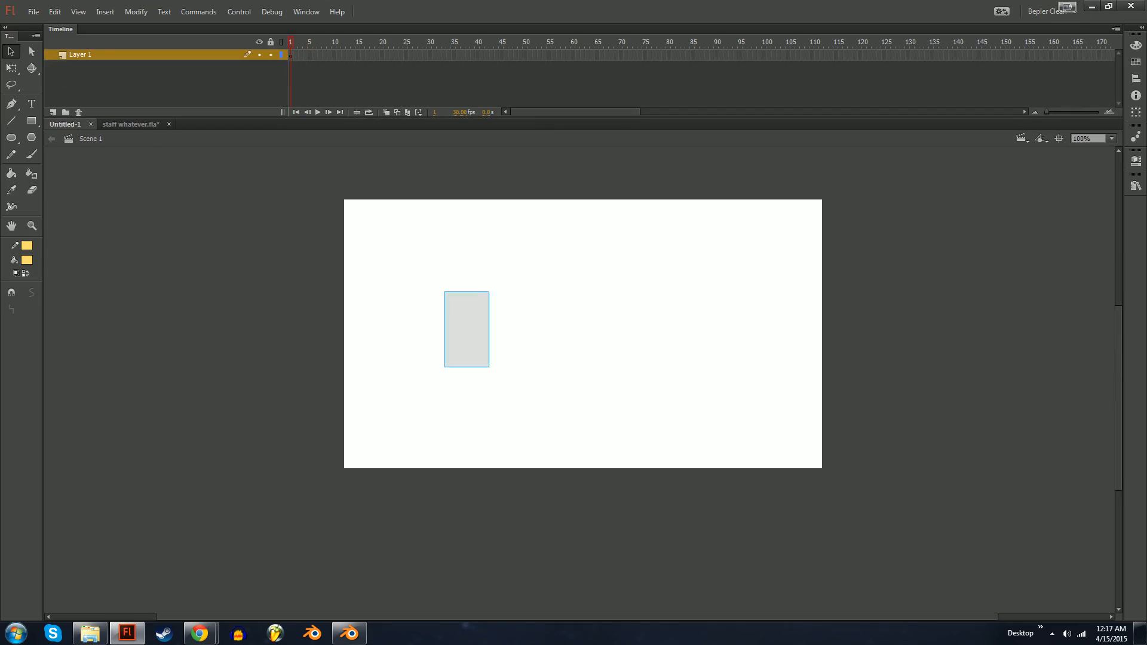
{"action": "mouse_move", "coordinate": [505, 329]}
{"action": "left_mouse_down"}
{"action": "mouse_move", "coordinate": [560, 357]}
{"action": "mouse_move", "coordinate": [512, 271]}
{"action": "mouse_move", "coordinate": [502, 276]}
{"action": "left_mouse_up"}
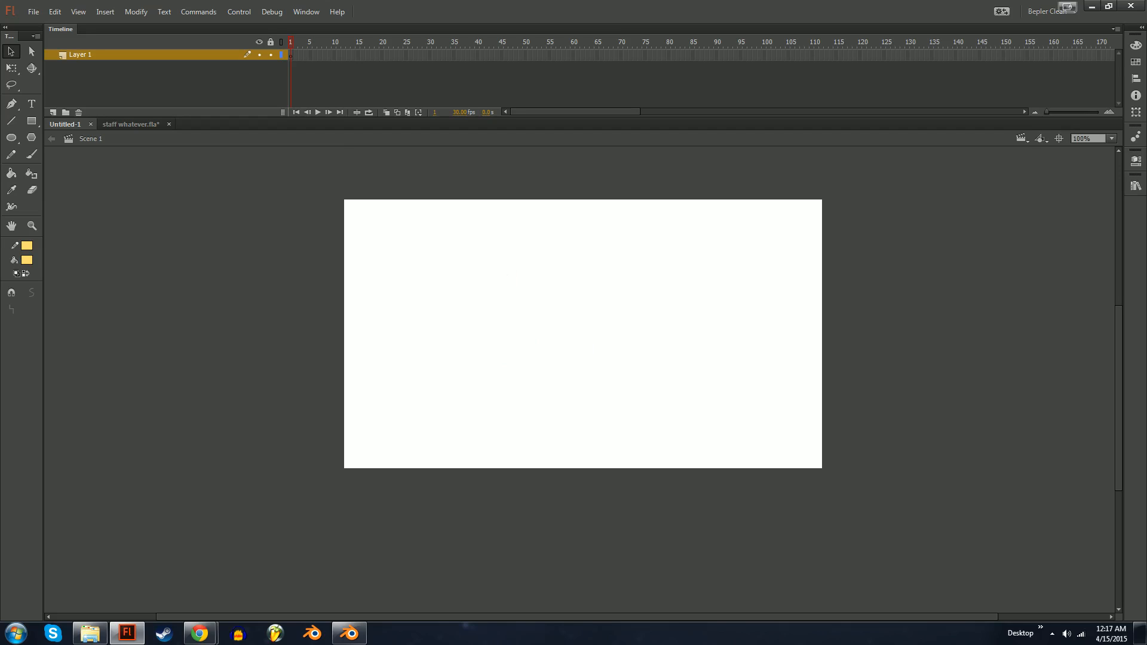
{"action": "left_click_drag", "start_coordinate": [385, 239], "coordinate": [529, 539]}
Choose the Pencil tool and set the stroke colour to black with no fill.
{"action": "key", "text": "space"}
{"action": "key", "text": "ctrl+="}
{"action": "key", "text": "space"}
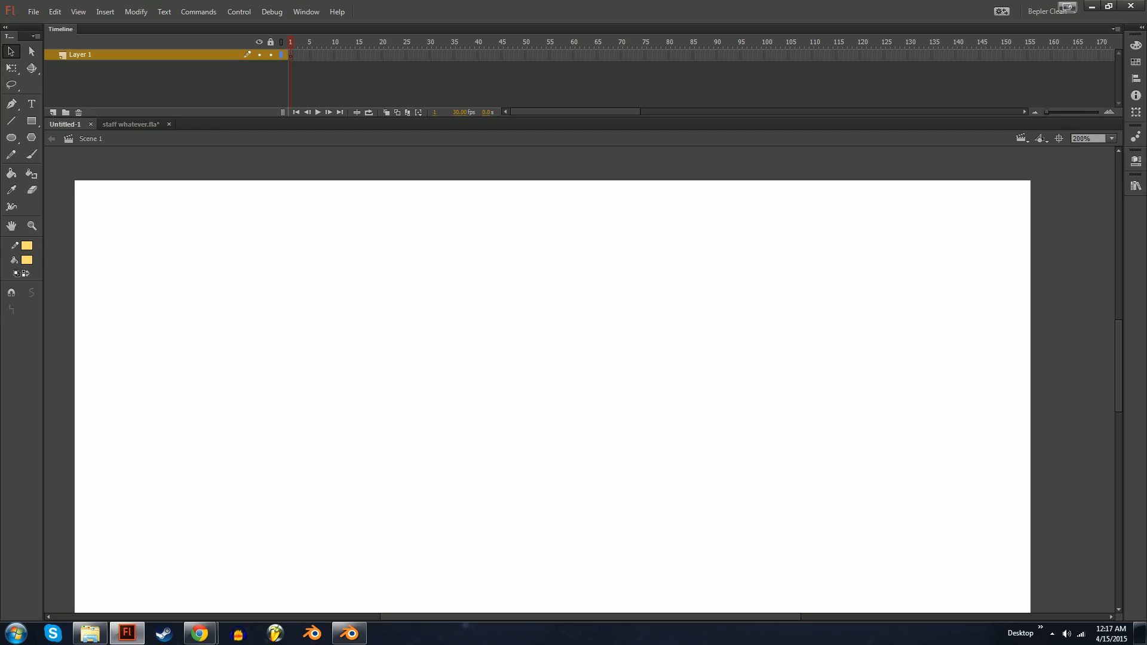
{"action": "left_click_drag", "start_coordinate": [428, 370], "coordinate": [492, 435]}
{"action": "mouse_move", "coordinate": [518, 358]}
{"action": "left_mouse_down"}
{"action": "mouse_move", "coordinate": [560, 369]}
{"action": "mouse_move", "coordinate": [504, 364]}
{"action": "mouse_move", "coordinate": [571, 370]}
{"action": "left_mouse_up"}
{"action": "key", "text": "n"}
{"action": "key", "text": "e"}
{"action": "key", "text": "y"}
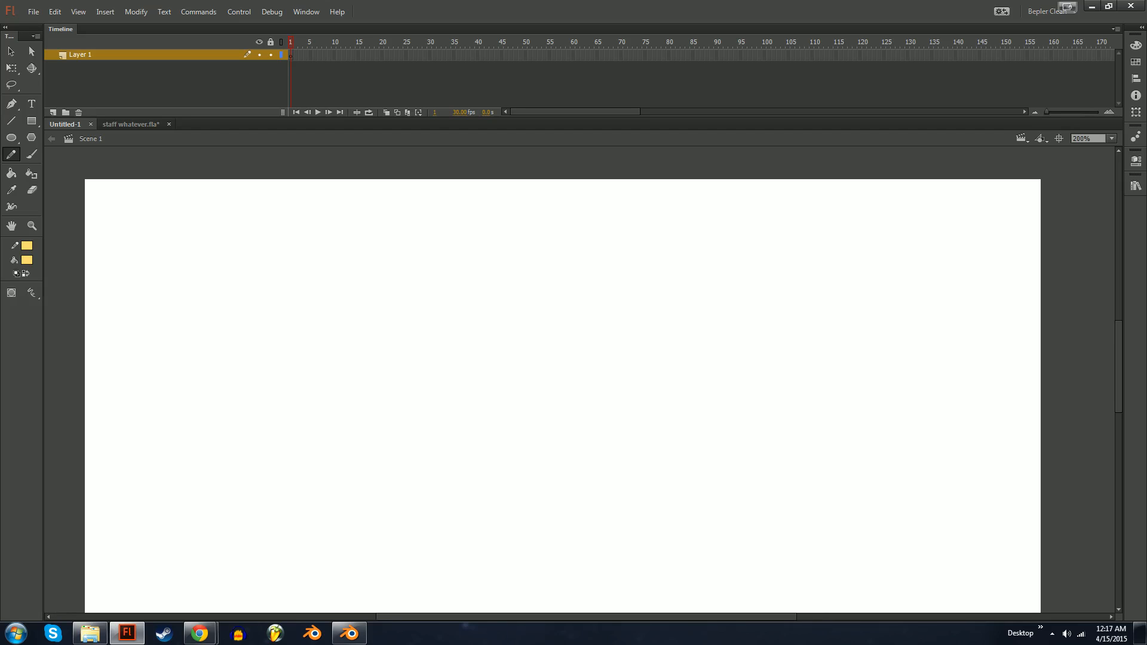
{"action": "left_click", "coordinate": [27, 245]}
{"action": "left_click", "coordinate": [50, 280]}
{"action": "left_click", "coordinate": [27, 260]}
{"action": "left_click", "coordinate": [209, 271]}
{"action": "mouse_move", "coordinate": [542, 267]}
{"action": "left_mouse_down"}
{"action": "mouse_move", "coordinate": [451, 334]}
{"action": "mouse_move", "coordinate": [550, 290]}
{"action": "left_mouse_up"}
{"action": "key", "text": "ctrl+z"}
{"action": "mouse_move", "coordinate": [558, 248]}
{"action": "left_mouse_down"}
{"action": "mouse_move", "coordinate": [602, 269]}
{"action": "mouse_move", "coordinate": [512, 250]}
{"action": "mouse_move", "coordinate": [573, 257]}
{"action": "mouse_move", "coordinate": [547, 242]}
{"action": "mouse_move", "coordinate": [514, 244]}
{"action": "mouse_move", "coordinate": [454, 296]}
{"action": "mouse_move", "coordinate": [538, 254]}
{"action": "mouse_move", "coordinate": [554, 278]}
{"action": "mouse_move", "coordinate": [542, 258]}
{"action": "left_mouse_up"}
{"action": "key", "text": "ctrl+z"}
{"action": "key", "text": "ctrl+z"}
{"action": "key", "text": "ctrl+z"}
{"action": "key", "text": "ctrl+z"}
{"action": "key", "text": "ctrl+z"}
{"action": "key", "text": "ctrl+z"}
Draw a tall front rectangle with straight lines and two perspective lines from its corners converging at a point beyond its lower right.
{"action": "left_click_drag", "start_coordinate": [556, 304], "coordinate": [523, 286]}
{"action": "key", "text": "n"}
{"action": "left_click_drag", "start_coordinate": [413, 226], "coordinate": [286, 167]}
{"action": "mouse_move", "coordinate": [712, 485]}
{"action": "left_mouse_down"}
{"action": "mouse_move", "coordinate": [199, 586]}
{"action": "mouse_move", "coordinate": [177, 600]}
{"action": "left_mouse_up"}
{"action": "mouse_move", "coordinate": [302, 174]}
{"action": "left_mouse_down"}
{"action": "mouse_move", "coordinate": [301, 594]}
{"action": "mouse_move", "coordinate": [422, 574]}
{"action": "mouse_move", "coordinate": [585, 574]}
{"action": "mouse_move", "coordinate": [583, 175]}
{"action": "mouse_move", "coordinate": [301, 175]}
{"action": "mouse_move", "coordinate": [396, 180]}
{"action": "left_mouse_up"}
{"action": "key", "text": "ctrl+z"}
Add a smaller rectangle behind the first and connect the remaining corners to the vanishing point to form a box in perspective.
{"action": "left_click_drag", "start_coordinate": [365, 224], "coordinate": [552, 224]}
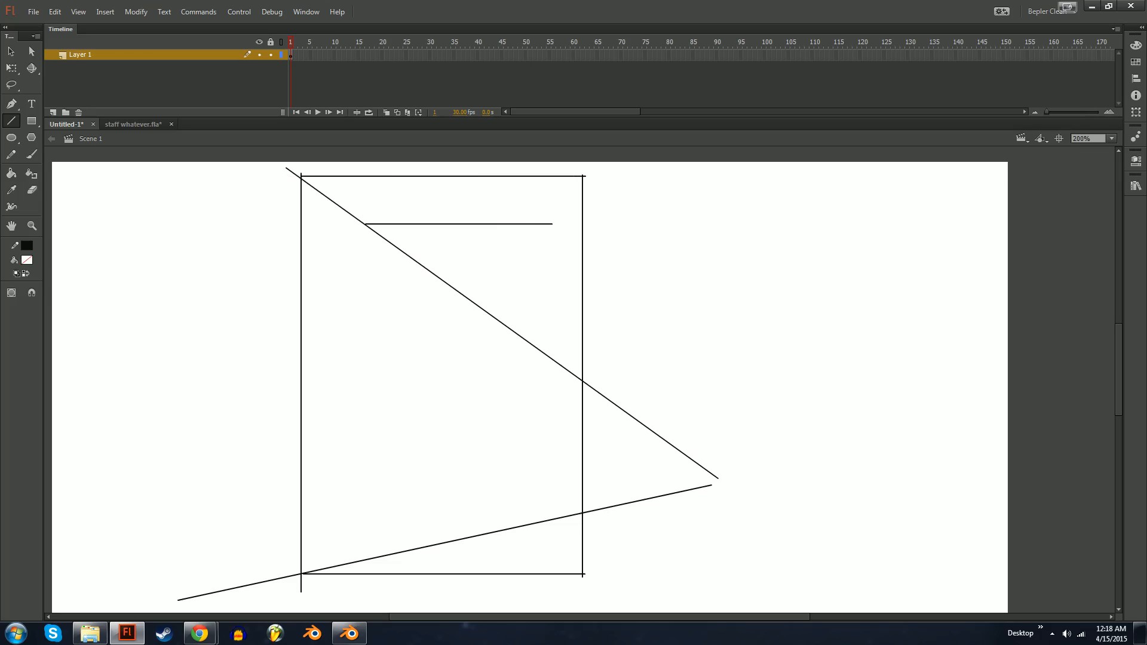
{"action": "left_click_drag", "start_coordinate": [717, 478], "coordinate": [586, 178]}
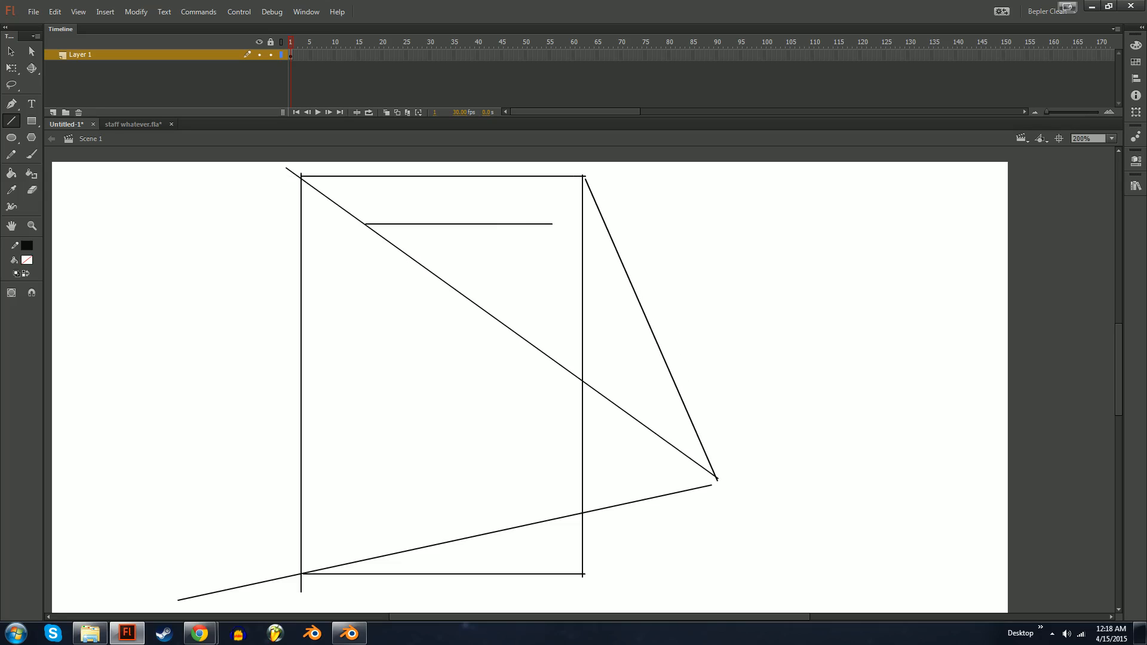
{"action": "left_click_drag", "start_coordinate": [550, 226], "coordinate": [604, 226]}
{"action": "mouse_move", "coordinate": [374, 226]}
{"action": "left_mouse_down"}
{"action": "mouse_move", "coordinate": [374, 546]}
{"action": "mouse_move", "coordinate": [616, 558]}
{"action": "left_mouse_up"}
{"action": "left_click_drag", "start_coordinate": [724, 475], "coordinate": [548, 592]}
{"action": "left_click_drag", "start_coordinate": [600, 555], "coordinate": [600, 227]}
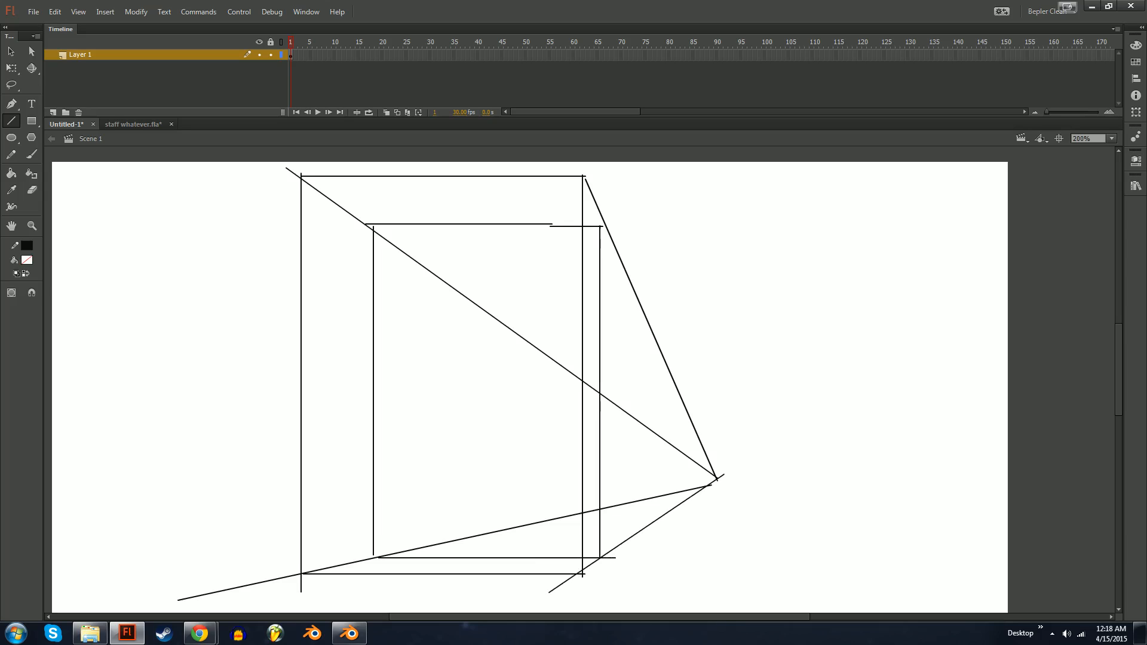
Sketch the palm's lower right edge and the short contour strokes beside the box's upper right corner with the Pencil tool.
{"action": "mouse_move", "coordinate": [582, 359]}
{"action": "left_mouse_down"}
{"action": "mouse_move", "coordinate": [589, 411]}
{"action": "mouse_move", "coordinate": [588, 343]}
{"action": "left_mouse_up"}
{"action": "left_click", "coordinate": [10, 154]}
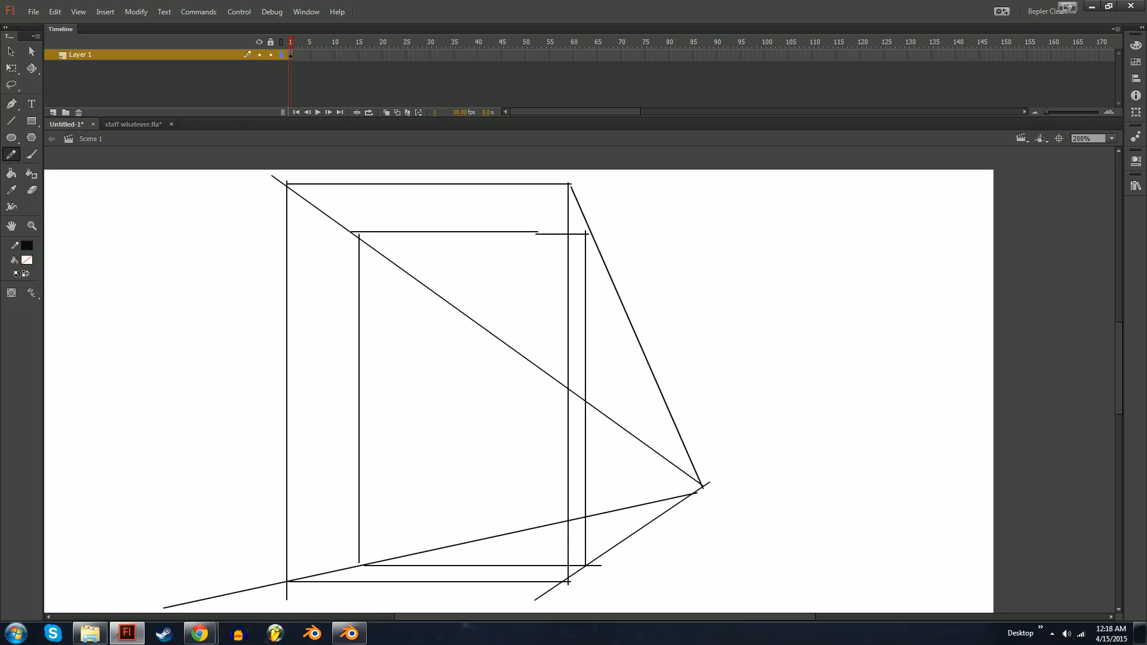
{"action": "left_click_drag", "start_coordinate": [661, 403], "coordinate": [589, 579]}
{"action": "left_click_drag", "start_coordinate": [617, 241], "coordinate": [591, 339]}
{"action": "key", "text": "ctrl+z"}
{"action": "mouse_move", "coordinate": [594, 214]}
{"action": "left_mouse_down"}
{"action": "mouse_move", "coordinate": [606, 337]}
{"action": "mouse_move", "coordinate": [716, 305]}
{"action": "left_mouse_up"}
{"action": "key", "text": "ctrl+z"}
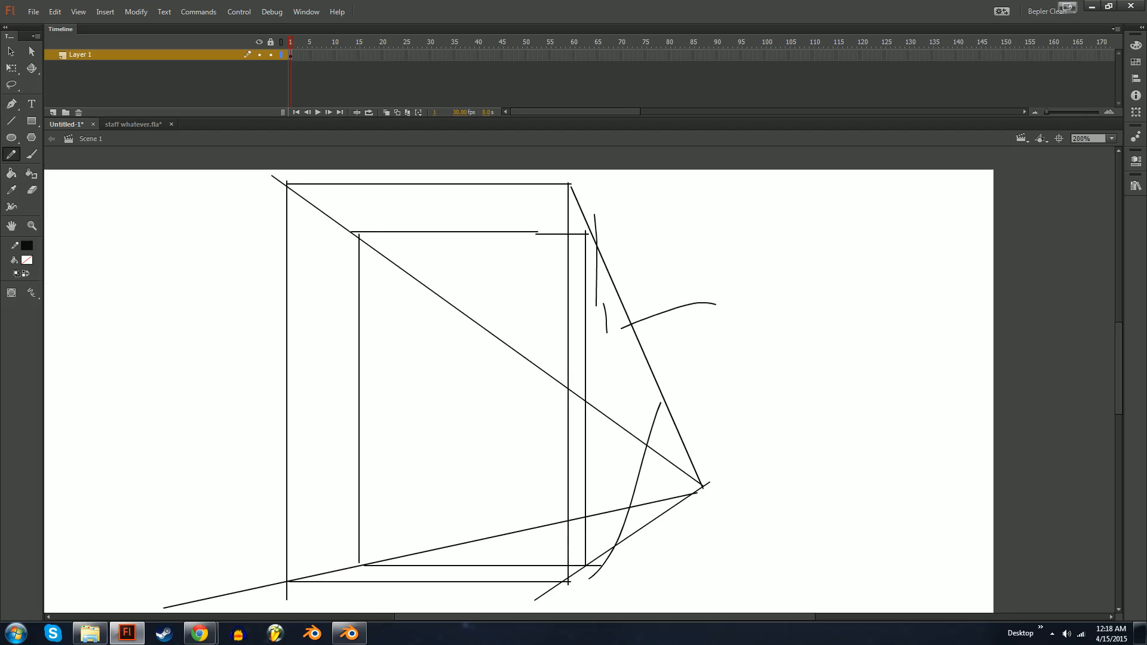
{"action": "key", "text": "ctrl+z"}
Sketch the outline of a thumb extending to the right of the perspective box.
{"action": "mouse_move", "coordinate": [614, 323]}
{"action": "left_mouse_down"}
{"action": "mouse_move", "coordinate": [690, 279]}
{"action": "mouse_move", "coordinate": [671, 295]}
{"action": "left_mouse_up"}
{"action": "key", "text": "ctrl+z"}
{"action": "key", "text": "ctrl+z"}
{"action": "mouse_move", "coordinate": [623, 338]}
{"action": "left_mouse_down"}
{"action": "mouse_move", "coordinate": [690, 311]}
{"action": "mouse_move", "coordinate": [753, 260]}
{"action": "left_mouse_up"}
{"action": "left_click_drag", "start_coordinate": [700, 289], "coordinate": [823, 260]}
{"action": "key", "text": "ctrl+z"}
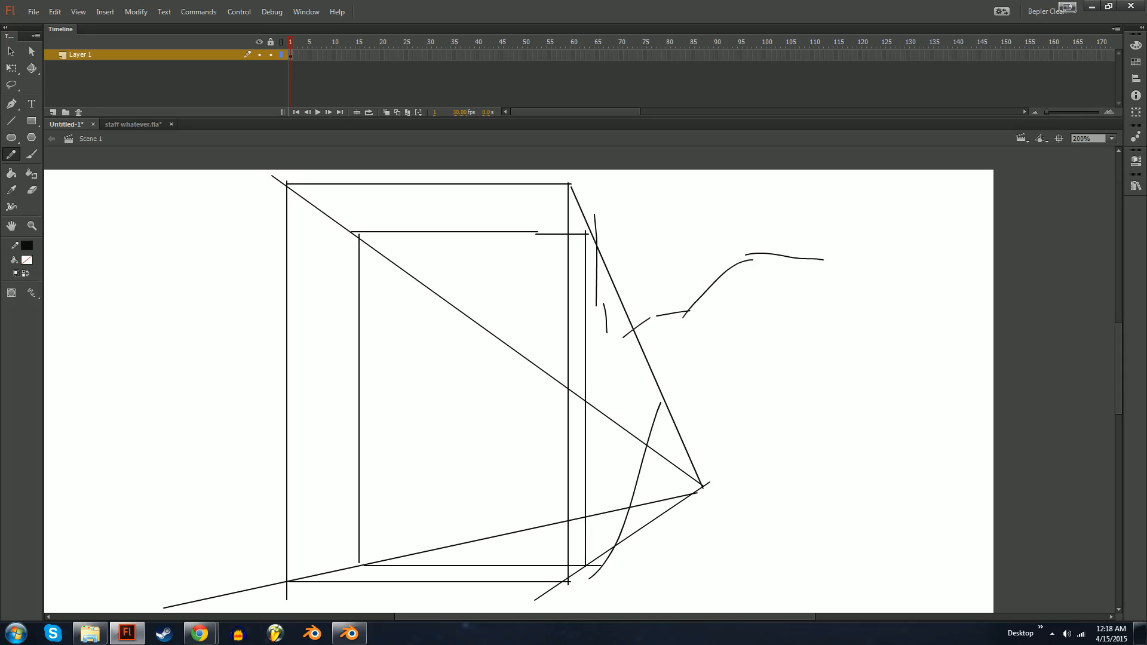
{"action": "key", "text": "ctrl+z"}
{"action": "mouse_move", "coordinate": [752, 260]}
{"action": "left_mouse_down"}
{"action": "mouse_move", "coordinate": [828, 266]}
{"action": "mouse_move", "coordinate": [828, 282]}
{"action": "mouse_move", "coordinate": [713, 355]}
{"action": "mouse_move", "coordinate": [643, 419]}
{"action": "mouse_move", "coordinate": [723, 467]}
{"action": "mouse_move", "coordinate": [730, 539]}
{"action": "left_mouse_up"}
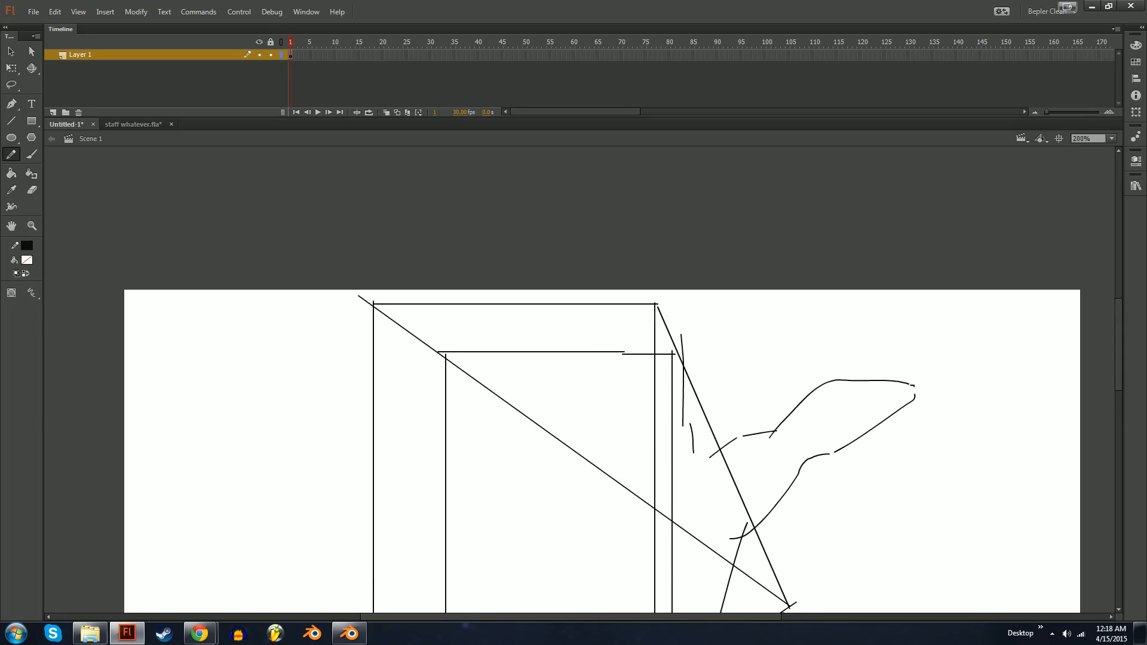
Sketch the fingers rising above the box and the palm's left side to complete a large open hand.
{"action": "left_click_drag", "start_coordinate": [681, 341], "coordinate": [705, 329]}
{"action": "mouse_move", "coordinate": [672, 389]}
{"action": "left_mouse_down"}
{"action": "mouse_move", "coordinate": [692, 317]}
{"action": "mouse_move", "coordinate": [660, 255]}
{"action": "left_mouse_up"}
{"action": "mouse_move", "coordinate": [663, 370]}
{"action": "left_mouse_down"}
{"action": "mouse_move", "coordinate": [582, 276]}
{"action": "mouse_move", "coordinate": [533, 249]}
{"action": "left_mouse_up"}
{"action": "key", "text": "n"}
{"action": "left_click_drag", "start_coordinate": [568, 311], "coordinate": [625, 481]}
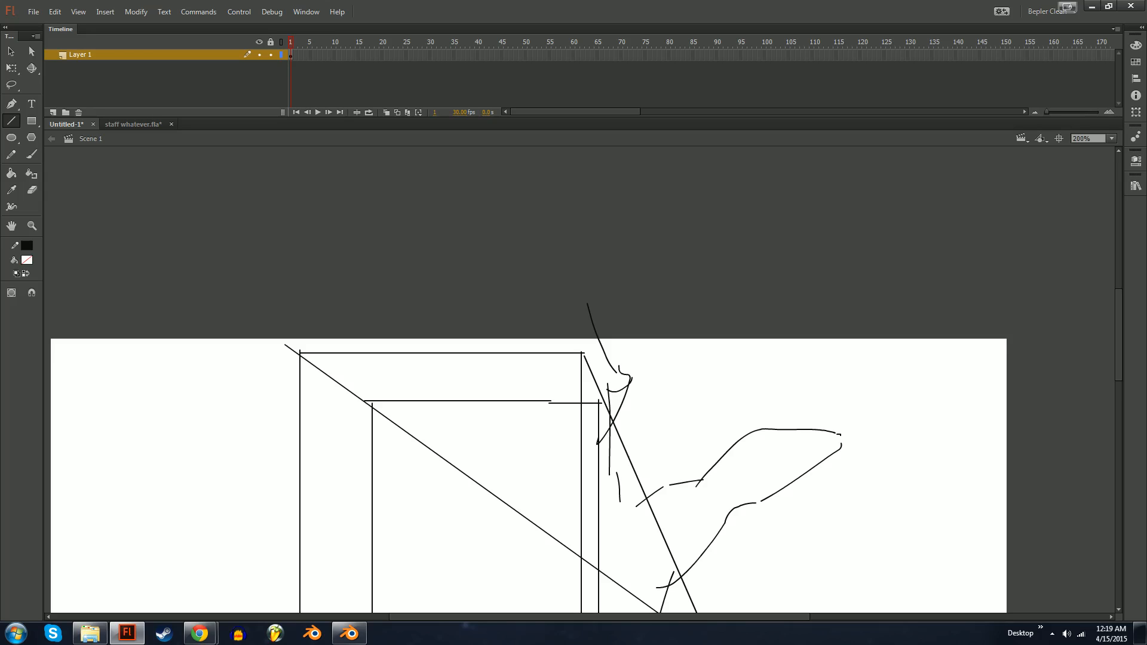
{"action": "key", "text": "y"}
{"action": "mouse_move", "coordinate": [558, 180]}
{"action": "left_mouse_down"}
{"action": "mouse_move", "coordinate": [517, 318]}
{"action": "mouse_move", "coordinate": [539, 359]}
{"action": "left_mouse_up"}
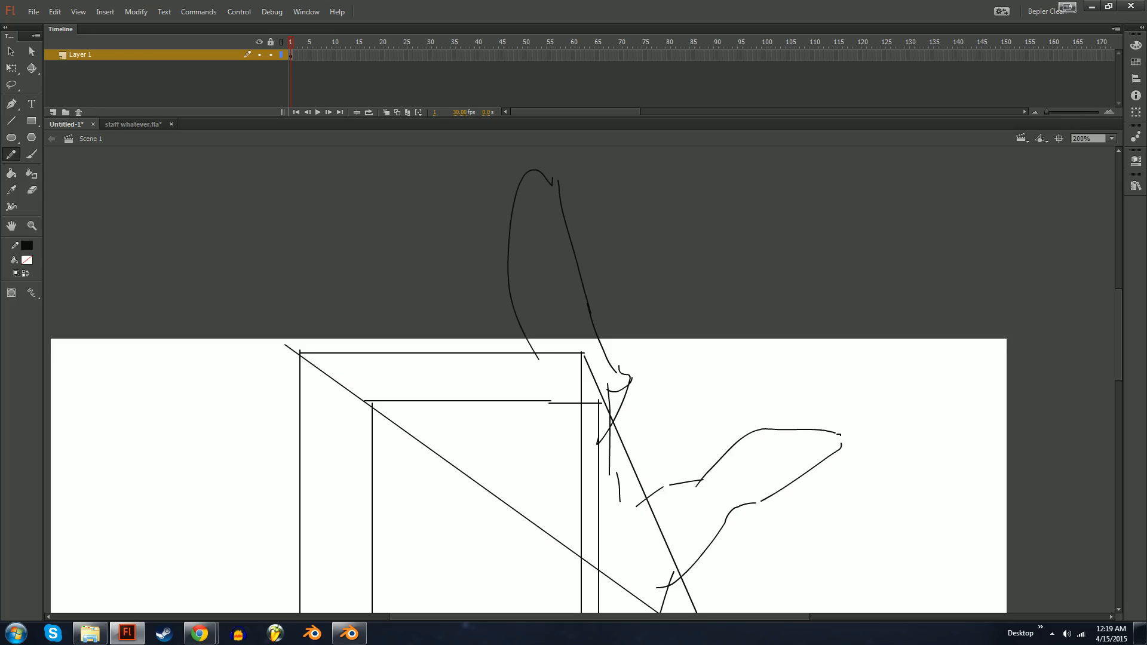
{"action": "key", "text": "ctrl+z"}
{"action": "mouse_move", "coordinate": [544, 202]}
{"action": "left_mouse_down"}
{"action": "mouse_move", "coordinate": [533, 197]}
{"action": "mouse_move", "coordinate": [530, 258]}
{"action": "mouse_move", "coordinate": [567, 383]}
{"action": "mouse_move", "coordinate": [576, 353]}
{"action": "mouse_move", "coordinate": [530, 369]}
{"action": "mouse_move", "coordinate": [544, 286]}
{"action": "mouse_move", "coordinate": [495, 164]}
{"action": "mouse_move", "coordinate": [519, 348]}
{"action": "left_mouse_up"}
{"action": "mouse_move", "coordinate": [519, 355]}
{"action": "left_mouse_down"}
{"action": "mouse_move", "coordinate": [502, 365]}
{"action": "mouse_move", "coordinate": [414, 330]}
{"action": "mouse_move", "coordinate": [382, 374]}
{"action": "mouse_move", "coordinate": [393, 414]}
{"action": "mouse_move", "coordinate": [321, 257]}
{"action": "mouse_move", "coordinate": [430, 570]}
{"action": "mouse_move", "coordinate": [305, 579]}
{"action": "left_mouse_up"}
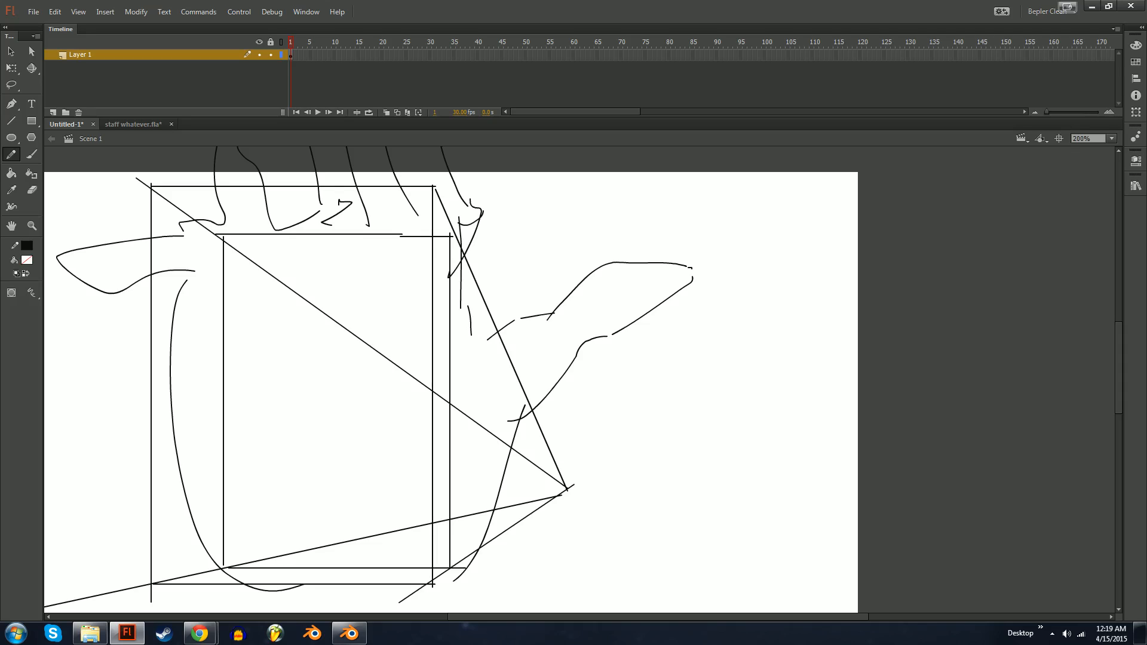
Draw a small rectangle beside the vanishing point and sketch a small character head inside it.
{"action": "key", "text": "n"}
{"action": "mouse_move", "coordinate": [513, 450]}
{"action": "left_mouse_down"}
{"action": "mouse_move", "coordinate": [550, 450]}
{"action": "mouse_move", "coordinate": [514, 503]}
{"action": "mouse_move", "coordinate": [547, 504]}
{"action": "mouse_move", "coordinate": [549, 450]}
{"action": "mouse_move", "coordinate": [515, 455]}
{"action": "mouse_move", "coordinate": [527, 487]}
{"action": "mouse_move", "coordinate": [546, 451]}
{"action": "mouse_move", "coordinate": [537, 445]}
{"action": "mouse_move", "coordinate": [525, 497]}
{"action": "mouse_move", "coordinate": [538, 492]}
{"action": "mouse_move", "coordinate": [543, 479]}
{"action": "mouse_move", "coordinate": [518, 484]}
{"action": "mouse_move", "coordinate": [529, 503]}
{"action": "left_mouse_up"}
{"action": "key", "text": "y"}
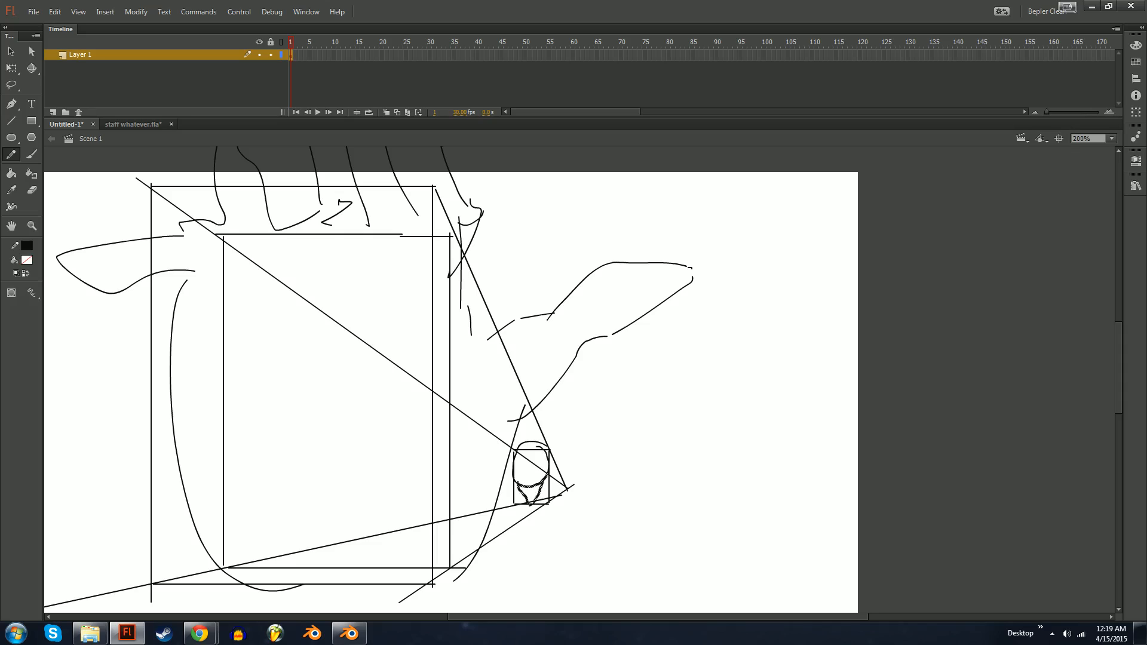
Select the small head and move it out of its rectangle to the empty area below the thumb.
{"action": "left_click", "coordinate": [532, 442], "text": "ctrl+shift"}
{"action": "left_click", "coordinate": [548, 464], "text": "ctrl+shift"}
{"action": "mouse_move", "coordinate": [531, 472]}
{"action": "left_mouse_down"}
{"action": "mouse_move", "coordinate": [638, 406]}
{"action": "mouse_move", "coordinate": [623, 416]}
{"action": "mouse_move", "coordinate": [622, 457]}
{"action": "mouse_move", "coordinate": [838, 380]}
{"action": "mouse_move", "coordinate": [738, 417]}
{"action": "left_mouse_up"}
{"action": "key", "text": "ctrl+z"}
{"action": "key", "text": "v"}
{"action": "left_click_drag", "start_coordinate": [586, 273], "coordinate": [562, 332]}
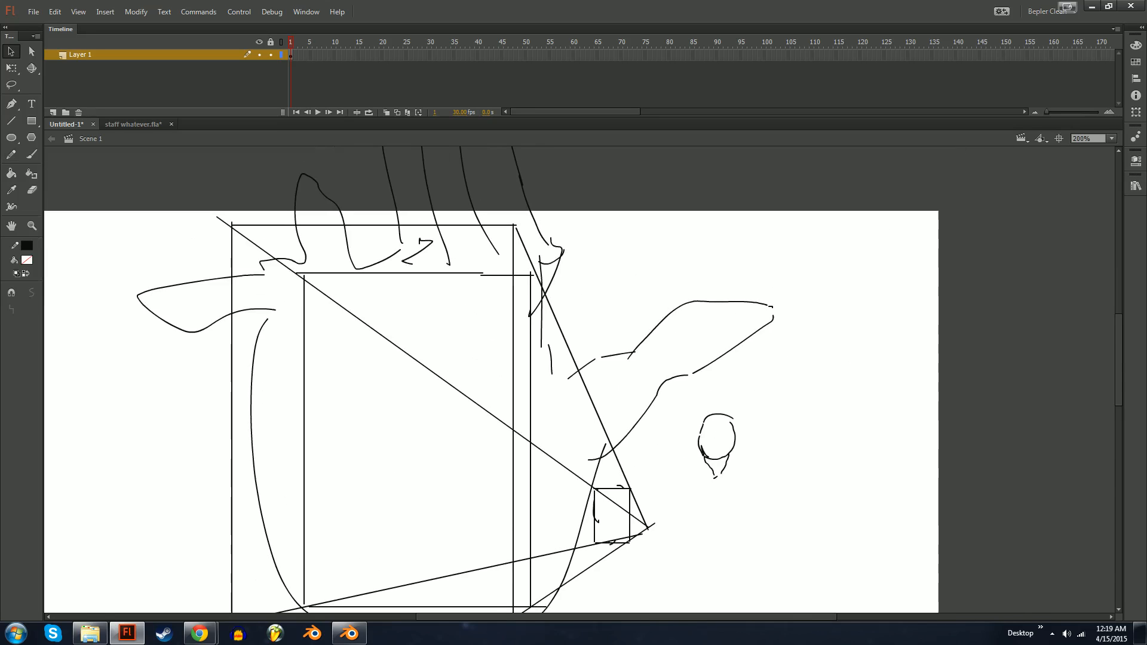
Delete the converging perspective line segments that cross the hand and lead to the vanishing point.
{"action": "left_click", "coordinate": [562, 332]}
{"action": "key", "text": "Delete"}
{"action": "left_click", "coordinate": [466, 396]}
{"action": "key", "text": "Delete"}
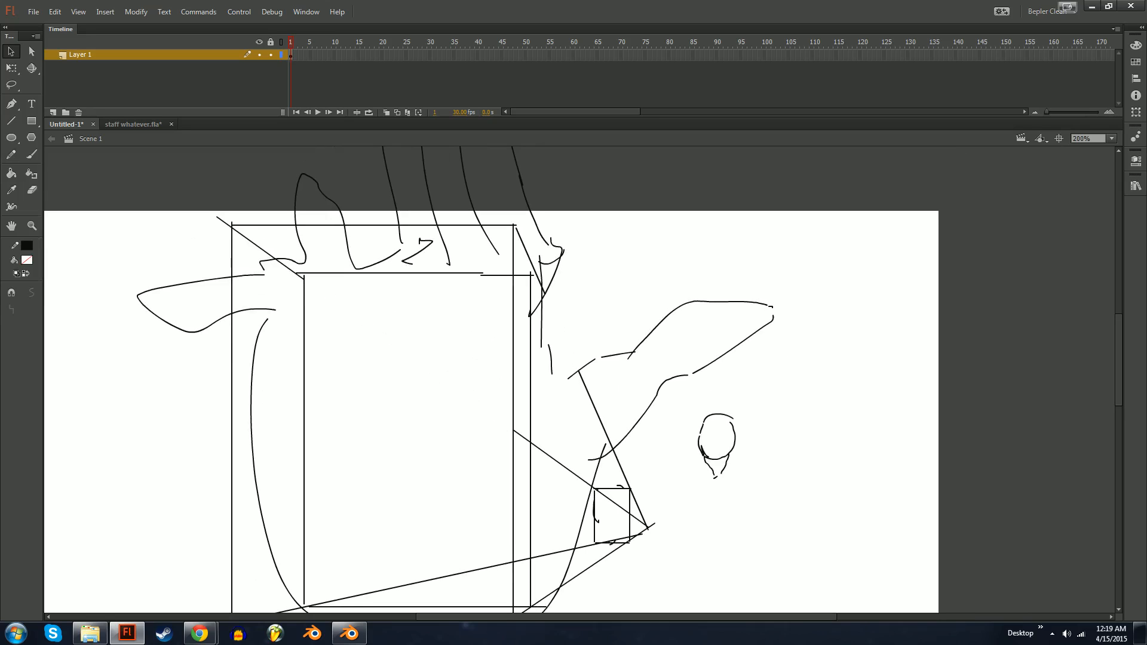
{"action": "left_click", "coordinate": [561, 464]}
{"action": "key", "text": "Delete"}
{"action": "left_click", "coordinate": [552, 554]}
{"action": "key", "text": "Delete"}
{"action": "left_click", "coordinate": [472, 570]}
{"action": "key", "text": "Delete"}
{"action": "left_click", "coordinate": [522, 560]}
{"action": "key", "text": "Delete"}
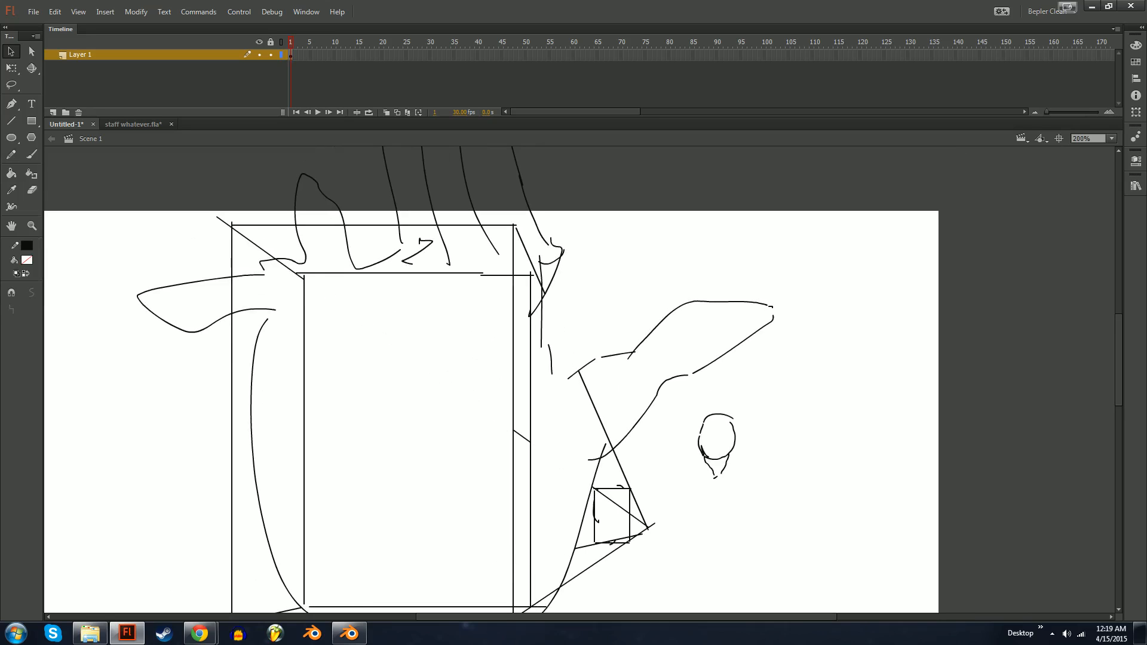
{"action": "left_click", "coordinate": [593, 566]}
{"action": "key", "text": "Delete"}
Sketch the foreshortened arm connecting the large hand to the small character's shoulder.
{"action": "key", "text": "y"}
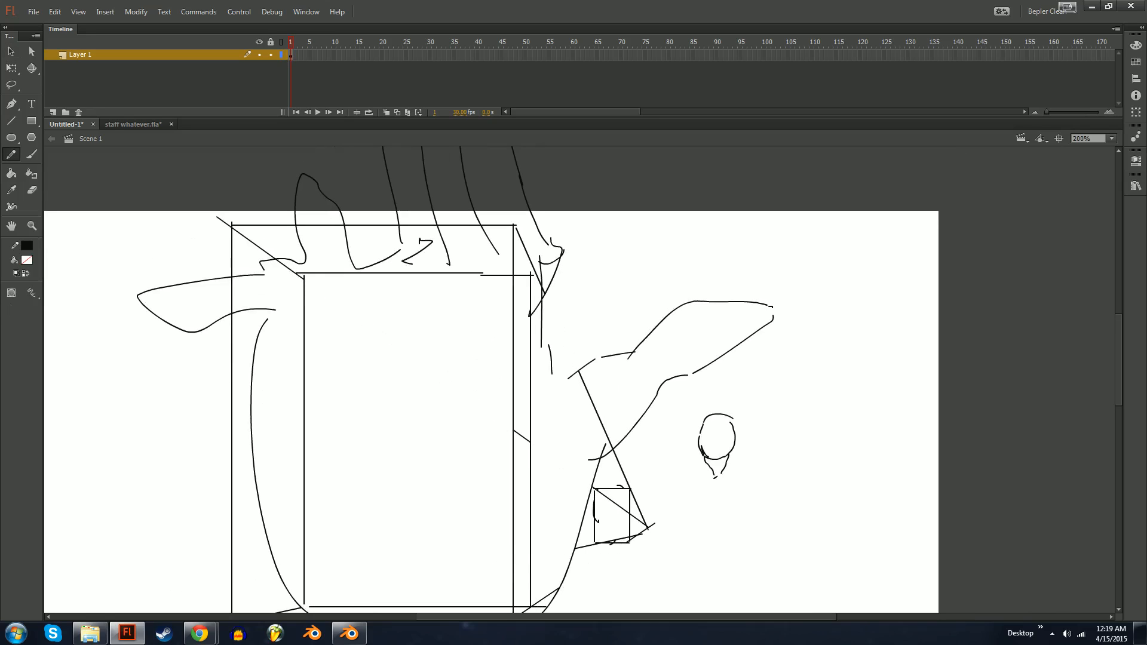
{"action": "mouse_move", "coordinate": [692, 489]}
{"action": "left_mouse_down"}
{"action": "mouse_move", "coordinate": [703, 491]}
{"action": "mouse_move", "coordinate": [604, 505]}
{"action": "left_mouse_up"}
{"action": "scroll", "coordinate": [604, 505], "scroll_direction": "down", "scroll_amount": 2}
{"action": "mouse_move", "coordinate": [599, 449]}
{"action": "left_mouse_down"}
{"action": "mouse_move", "coordinate": [625, 453]}
{"action": "mouse_move", "coordinate": [540, 574]}
{"action": "mouse_move", "coordinate": [646, 491]}
{"action": "mouse_move", "coordinate": [684, 482]}
{"action": "left_mouse_up"}
{"action": "key", "text": "ctrl+z"}
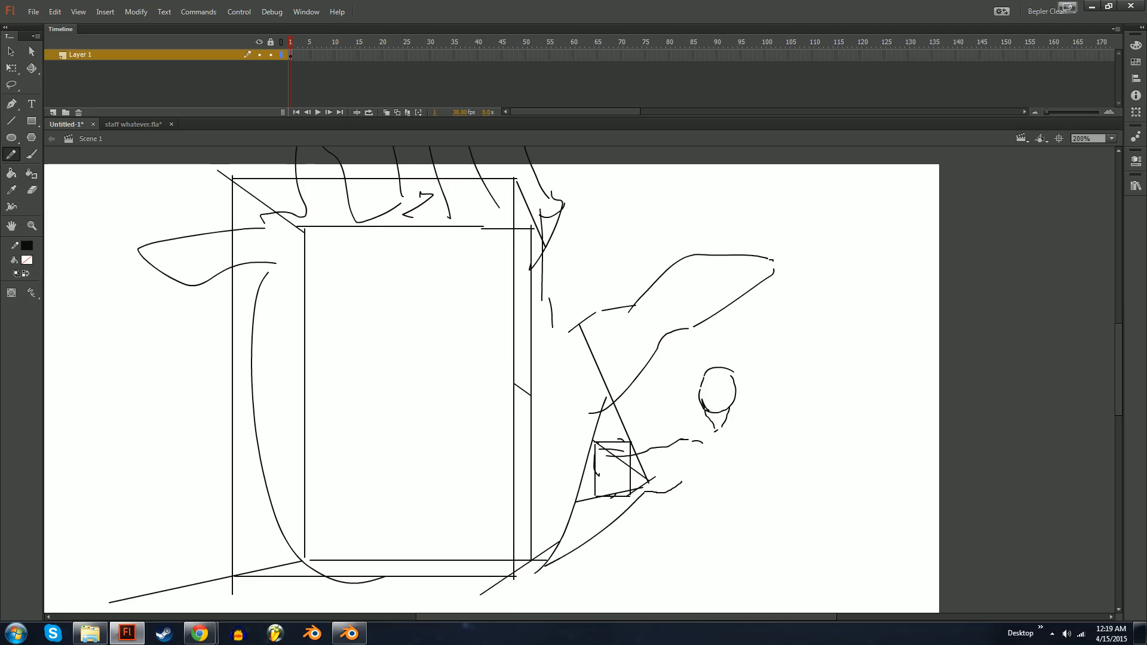
Sketch the small character's far shoulder and the sides of the torso below the head.
{"action": "mouse_move", "coordinate": [705, 441]}
{"action": "left_mouse_down"}
{"action": "mouse_move", "coordinate": [752, 456]}
{"action": "mouse_move", "coordinate": [698, 551]}
{"action": "left_mouse_up"}
{"action": "left_click_drag", "start_coordinate": [677, 493], "coordinate": [646, 537]}
{"action": "left_click_drag", "start_coordinate": [754, 460], "coordinate": [723, 554]}
{"action": "key", "text": "ctrl+z"}
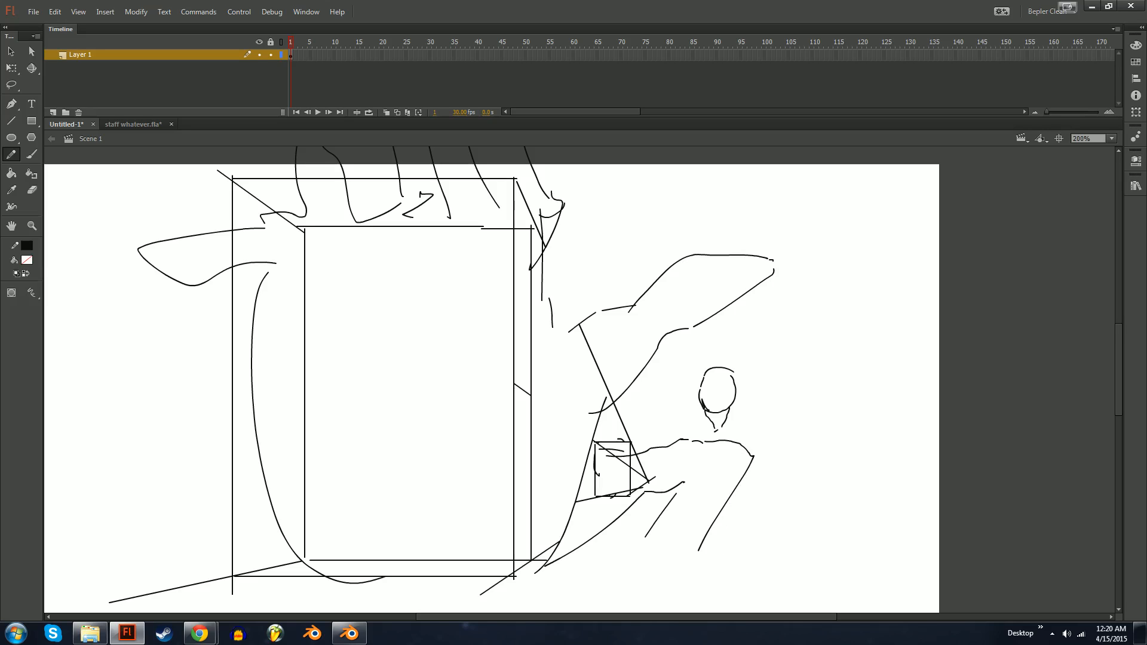
{"action": "left_click_drag", "start_coordinate": [750, 461], "coordinate": [694, 593]}
{"action": "mouse_move", "coordinate": [674, 475]}
{"action": "left_mouse_down"}
{"action": "mouse_move", "coordinate": [642, 556]}
{"action": "mouse_move", "coordinate": [660, 580]}
{"action": "left_mouse_up"}
Delete the entire hand and character sketch from the stage.
{"action": "key", "text": "ctrl+minus"}
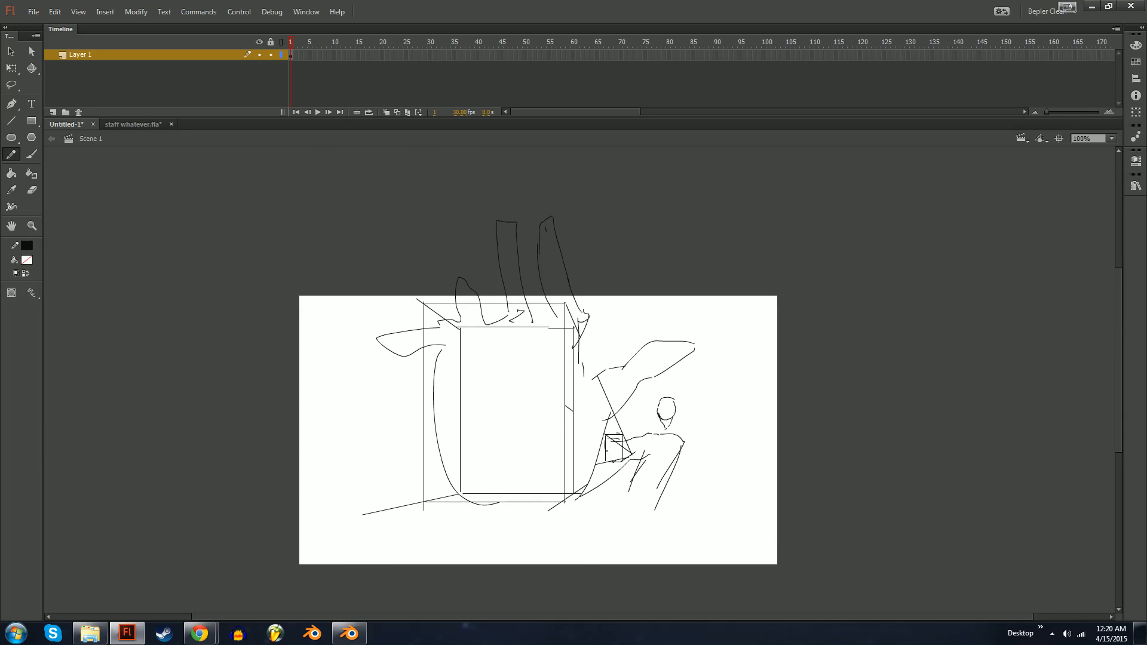
{"action": "key", "text": "ctrl+a"}
{"action": "key", "text": "Delete"}
Add the text PROPORTION to the upper part of the blank stage.
{"action": "key", "text": "ctrl+equal"}
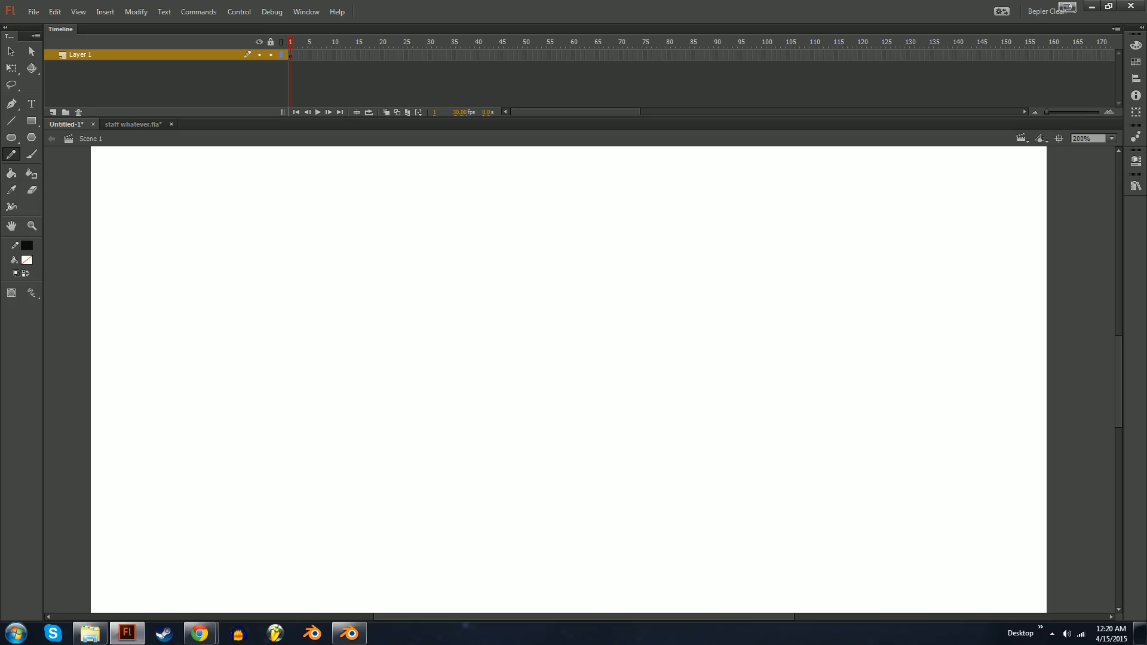
{"action": "left_click_drag", "start_coordinate": [574, 358], "coordinate": [554, 423]}
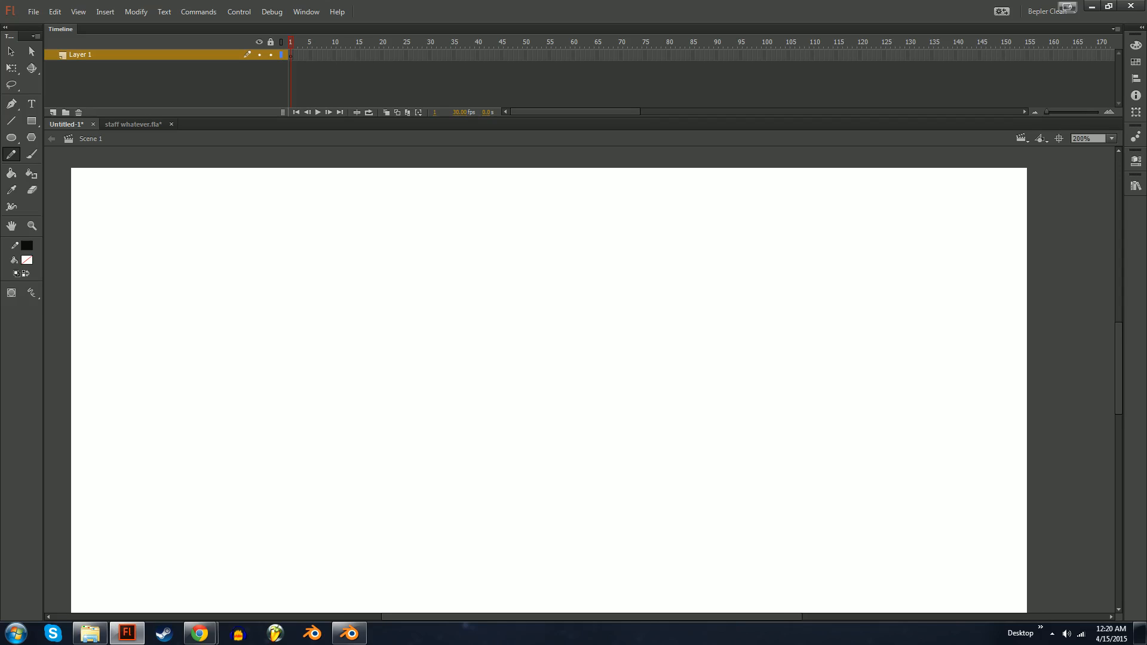
{"action": "key", "text": "t"}
{"action": "left_click", "coordinate": [385, 240]}
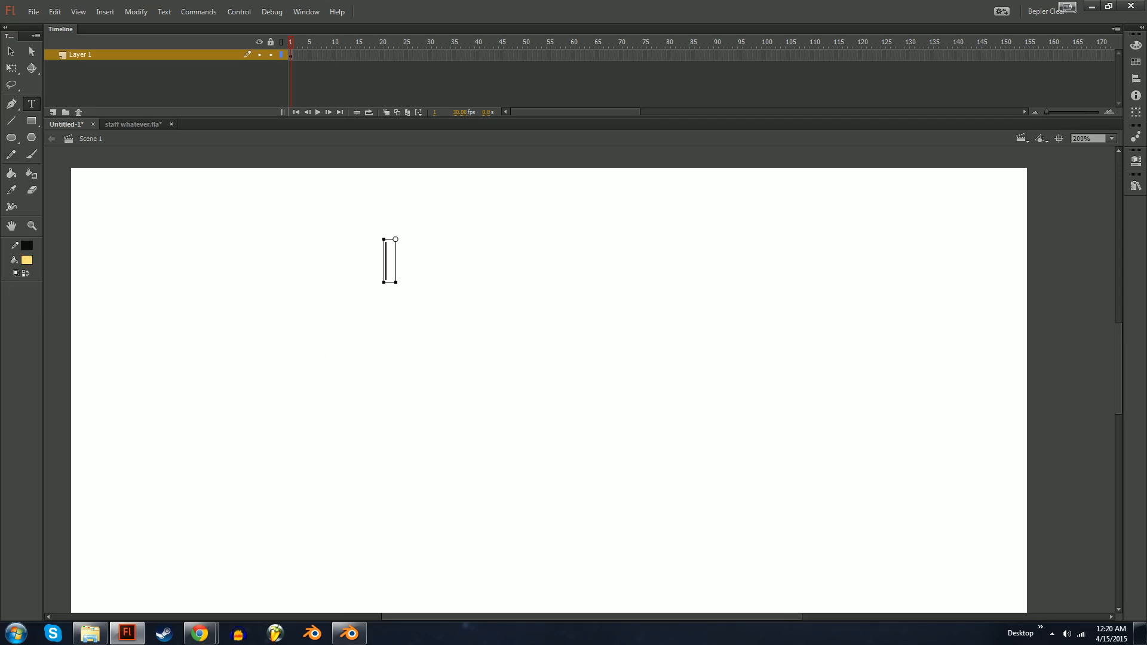
{"action": "type", "text": "PROPORT"}
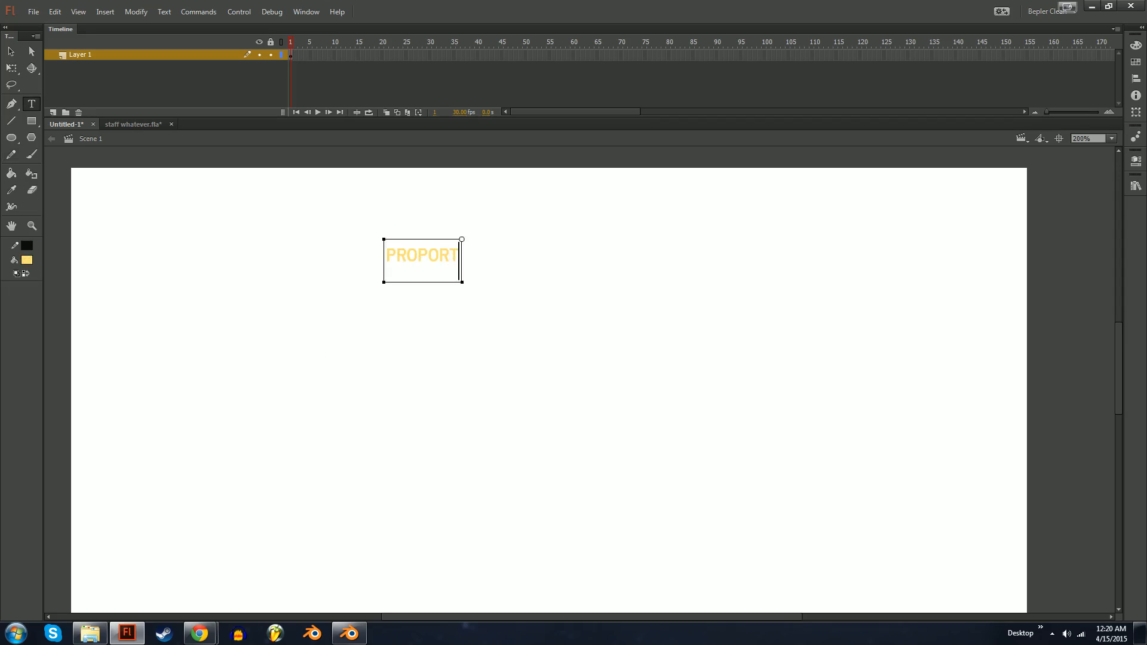
{"action": "type", "text": "ION"}
{"action": "key", "text": "Escape"}
Recolour the PROPORTION text dark pink and enlarge it to about three times its size.
{"action": "key", "text": "q"}
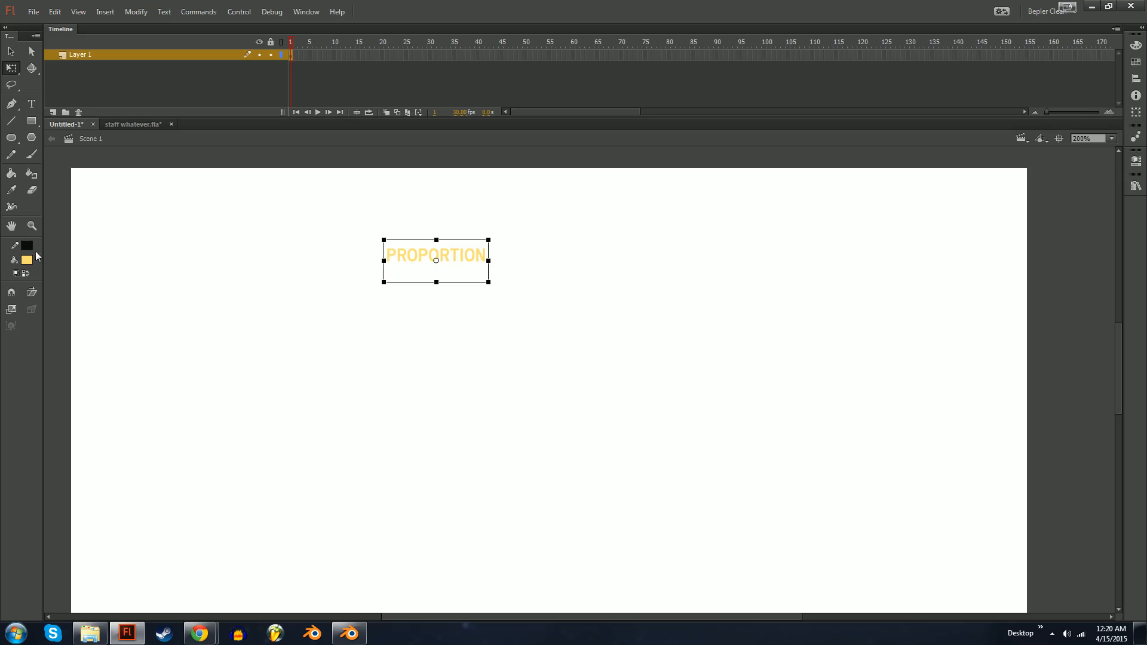
{"action": "left_click", "coordinate": [27, 260]}
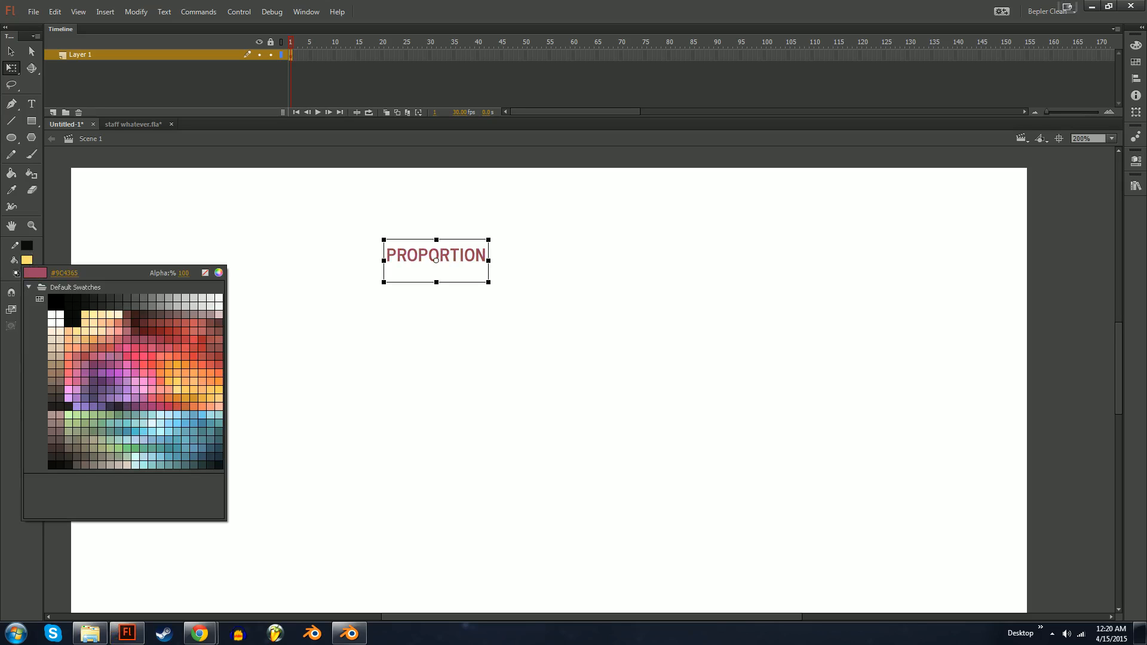
{"action": "left_click", "coordinate": [143, 340]}
{"action": "left_click_drag", "start_coordinate": [488, 282], "coordinate": [612, 333]}
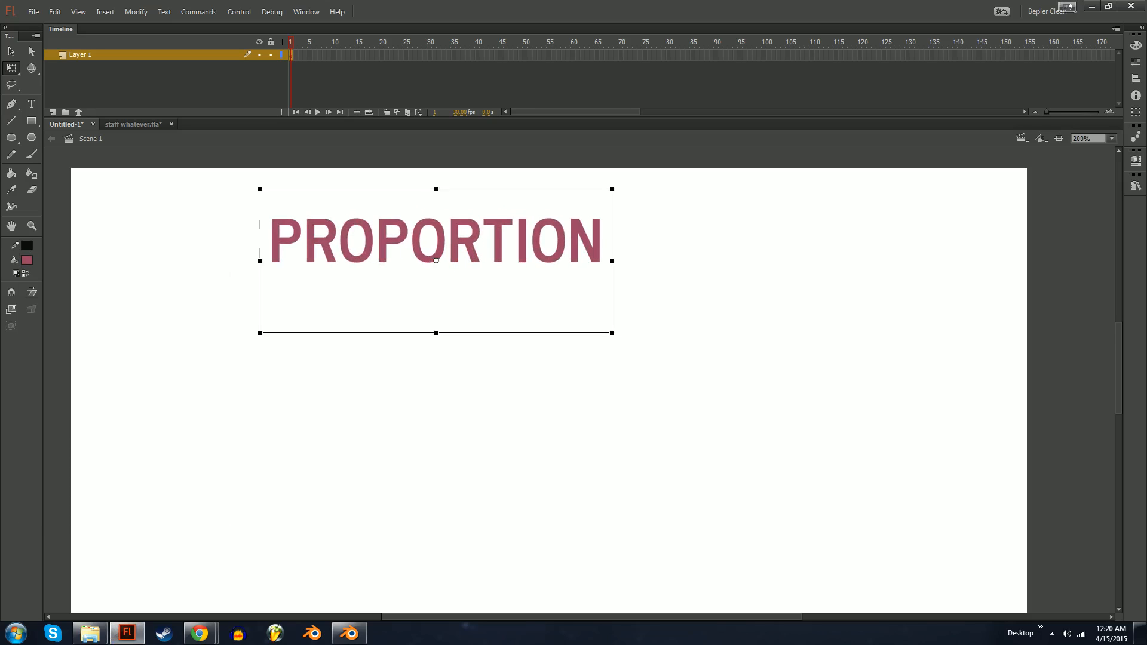
Break the PROPORTION text apart, convert it into a symbol and move it toward the middle of the stage.
{"action": "key", "text": "ctrl+b"}
{"action": "key", "text": "ctrl+b"}
{"action": "key", "text": "f"}
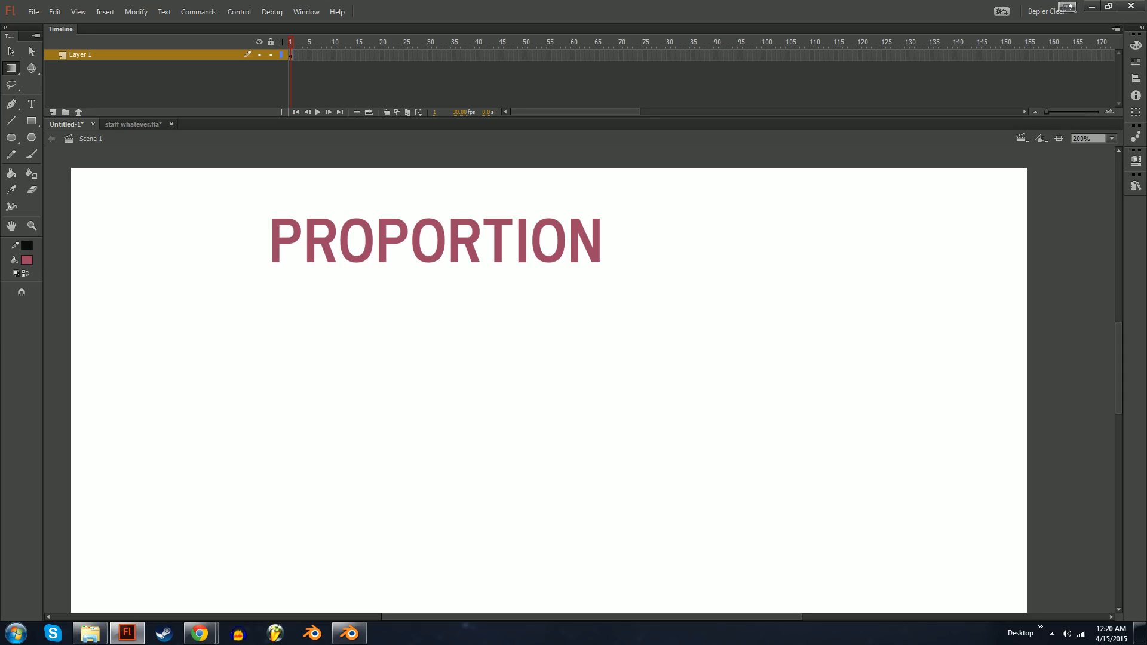
{"action": "left_click", "coordinate": [498, 283]}
{"action": "key", "text": "ctrl+b"}
{"action": "key", "text": "ctrl+b"}
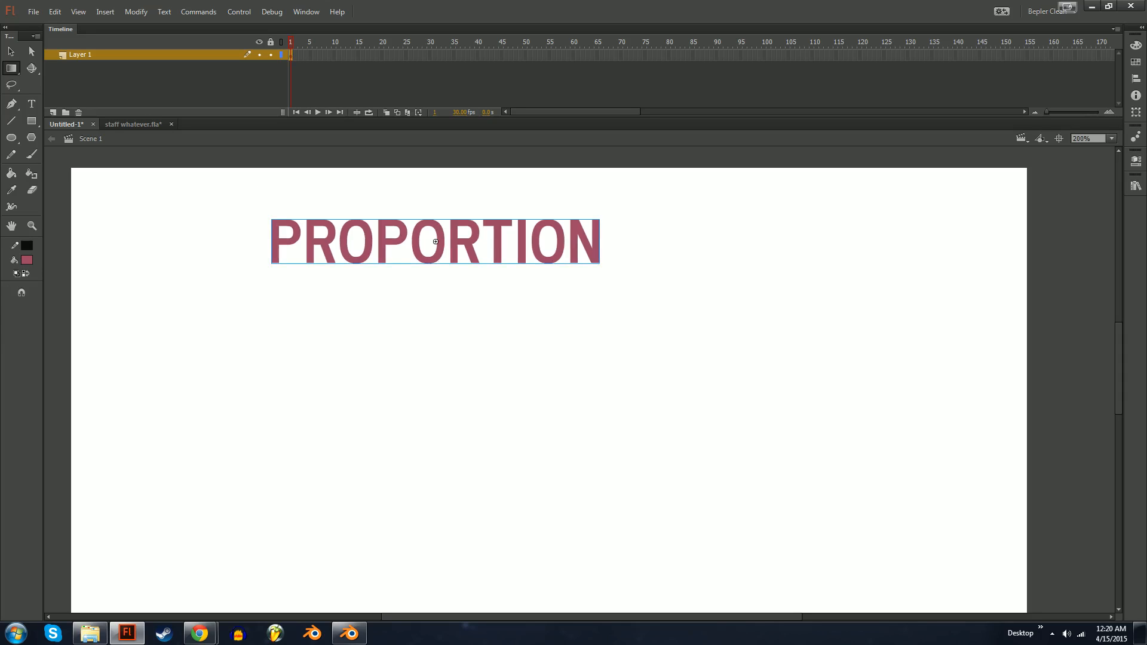
{"action": "key", "text": "q"}
{"action": "left_click_drag", "start_coordinate": [498, 245], "coordinate": [603, 341]}
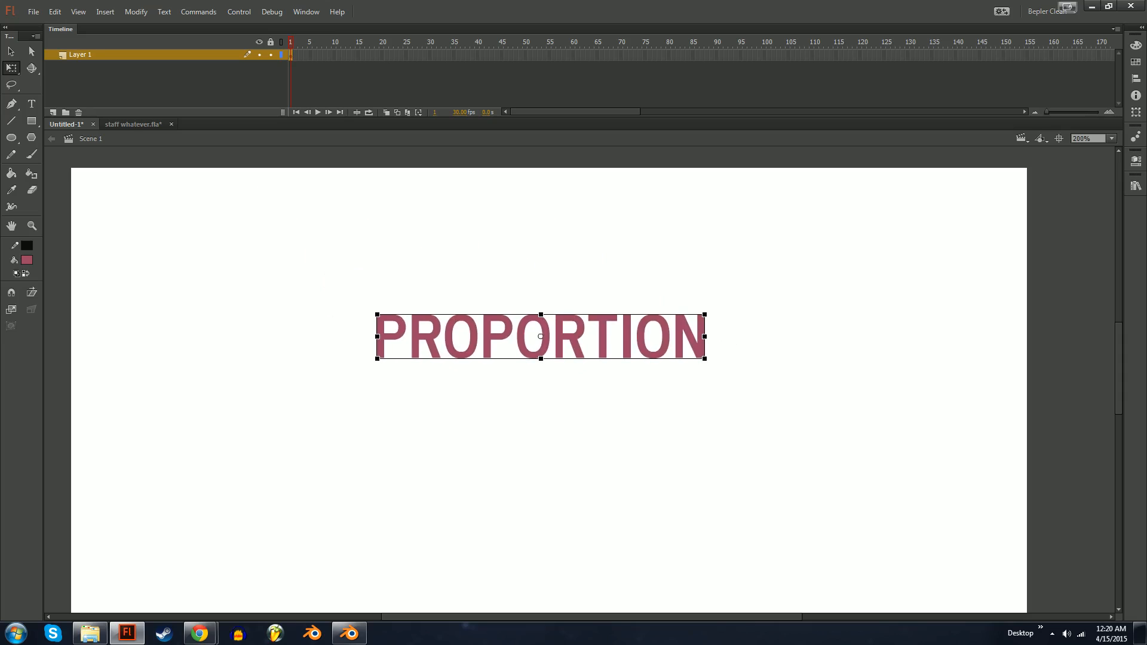
Inspect the shapes inside the PROPORTION symbol, return to Scene 1 and show the symbol in the library.
{"action": "double_click", "coordinate": [603, 342]}
{"action": "left_click_drag", "start_coordinate": [572, 290], "coordinate": [645, 389]}
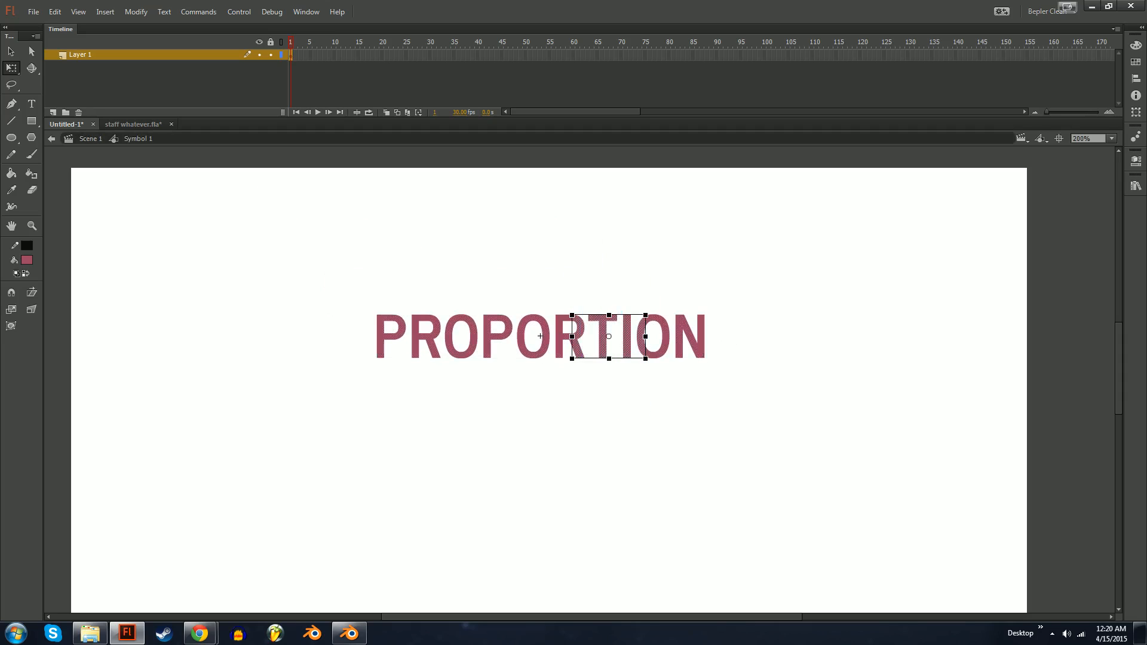
{"action": "key", "text": "ctrl+e"}
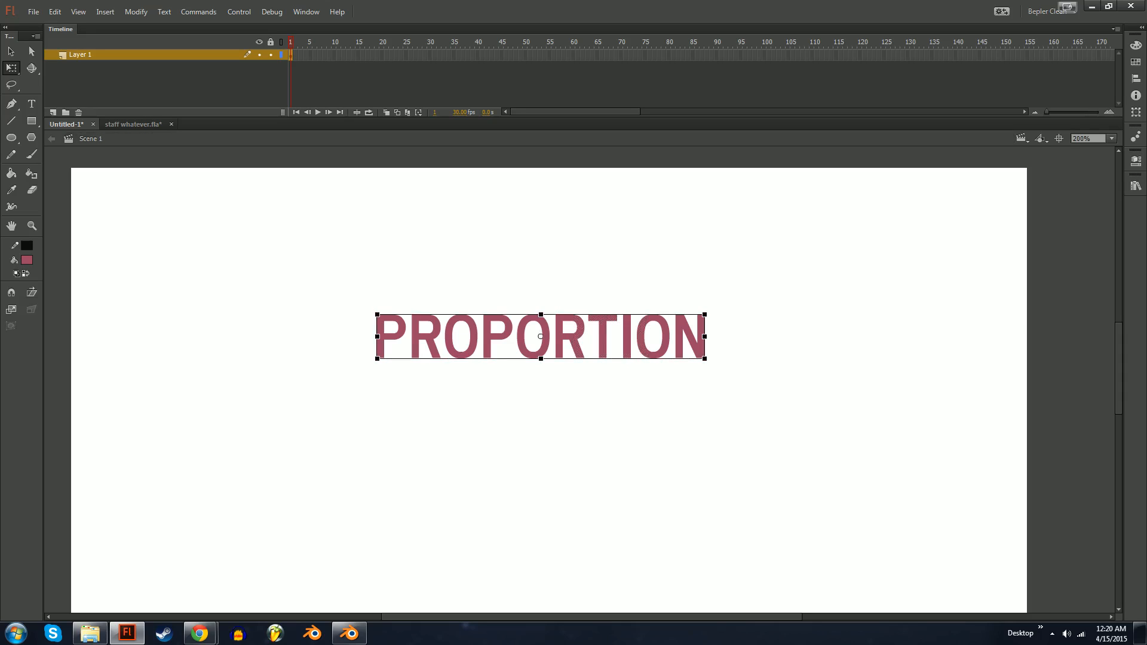
{"action": "key", "text": "ctrl+F3"}
{"action": "key", "text": "ctrl+l"}
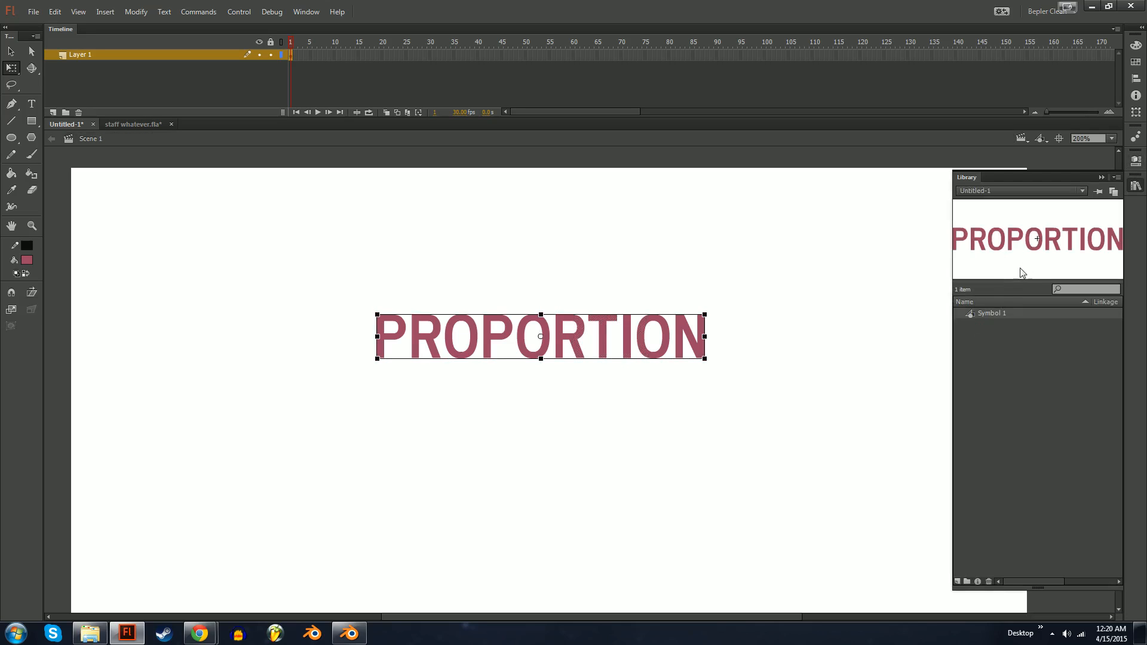
Move the PROPORTION symbol to the upper part of the stage and switch to the Brush tool.
{"action": "key", "text": "v"}
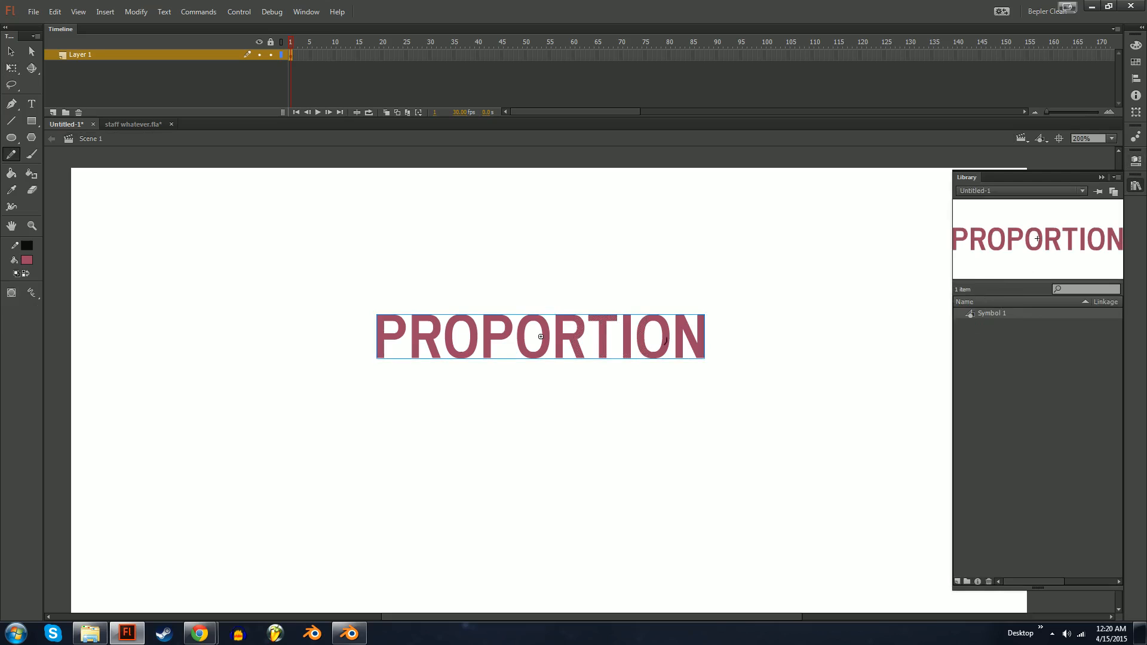
{"action": "left_click_drag", "start_coordinate": [541, 337], "coordinate": [549, 227]}
{"action": "mouse_move", "coordinate": [631, 312]}
{"action": "left_mouse_down"}
{"action": "mouse_move", "coordinate": [715, 402]}
{"action": "mouse_move", "coordinate": [627, 355]}
{"action": "left_mouse_up"}
{"action": "key", "text": "Delete"}
{"action": "key", "text": "b"}
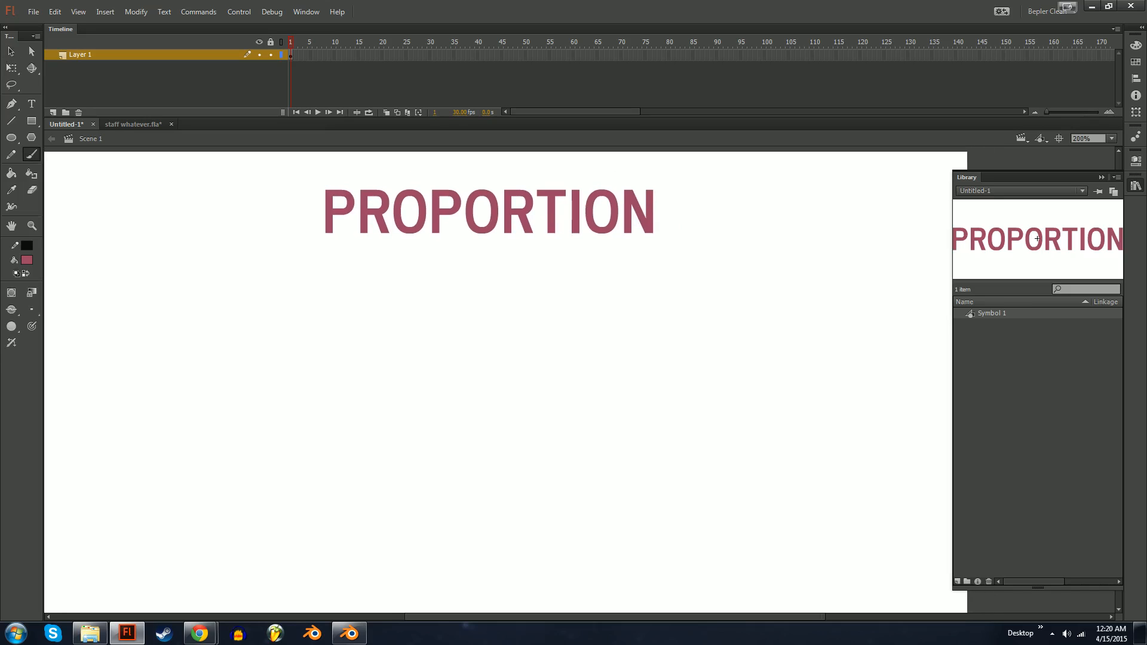
{"action": "key", "text": "y"}
{"action": "mouse_move", "coordinate": [508, 370]}
{"action": "left_mouse_down"}
{"action": "mouse_move", "coordinate": [552, 358]}
{"action": "mouse_move", "coordinate": [520, 342]}
{"action": "left_mouse_up"}
{"action": "left_click_drag", "start_coordinate": [494, 236], "coordinate": [498, 281]}
{"action": "key", "text": "ctrl+z"}
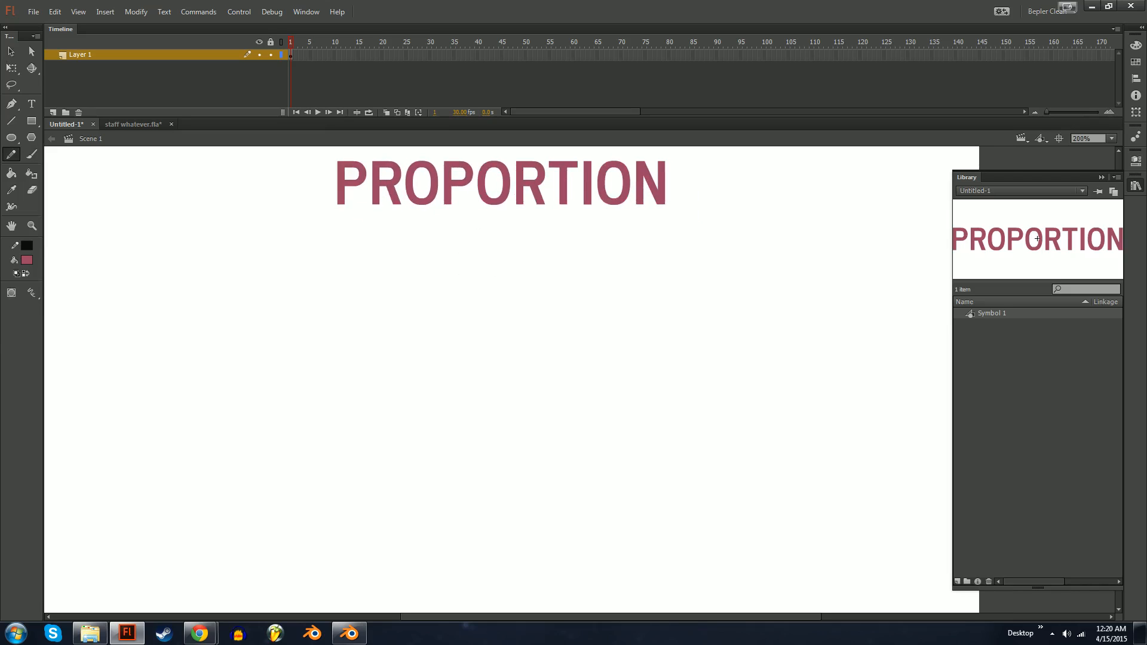
{"action": "key", "text": "ctrl+y"}
{"action": "key", "text": "ctrl+equal"}
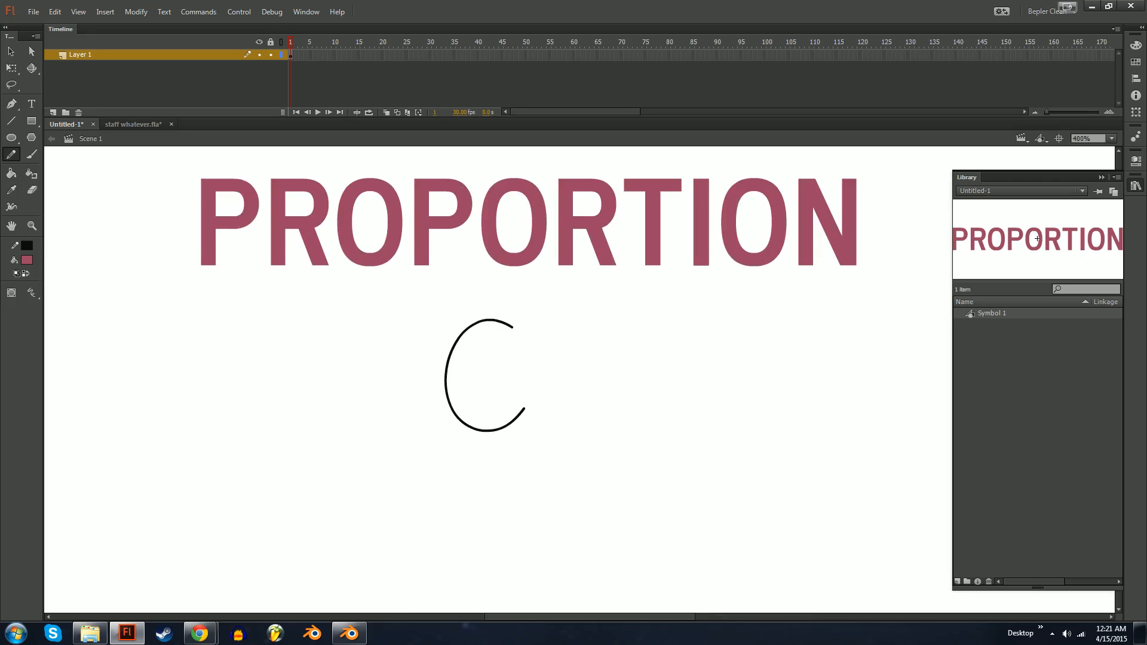
{"action": "left_click_drag", "start_coordinate": [525, 370], "coordinate": [490, 370]}
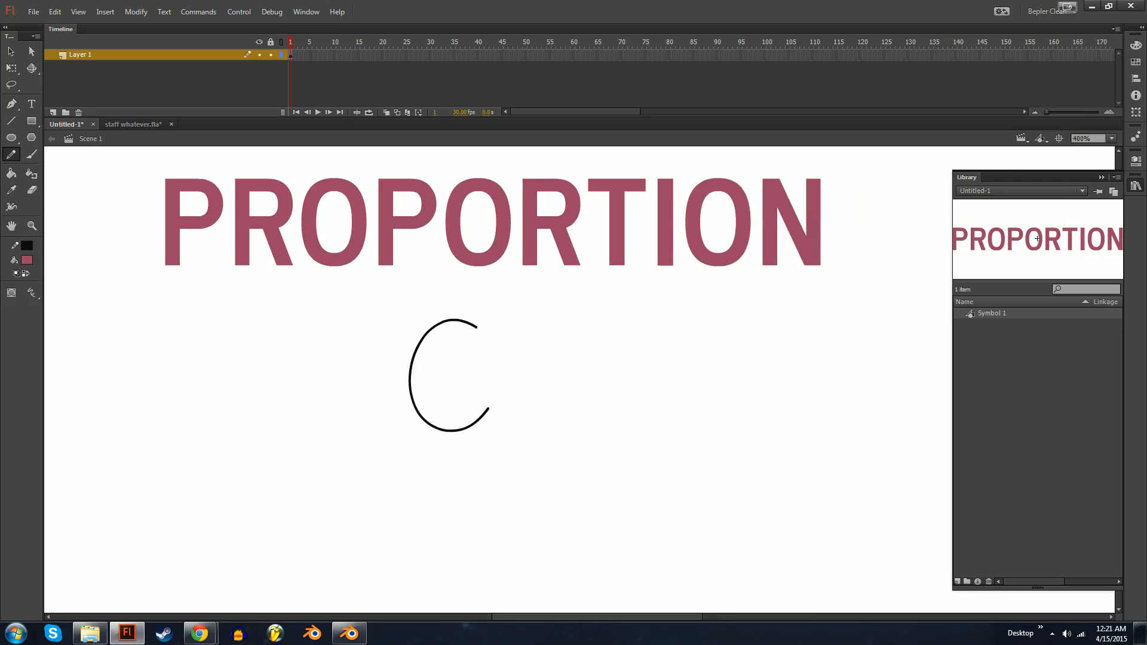
{"action": "left_click_drag", "start_coordinate": [395, 294], "coordinate": [513, 464]}
{"action": "key", "text": "Escape"}
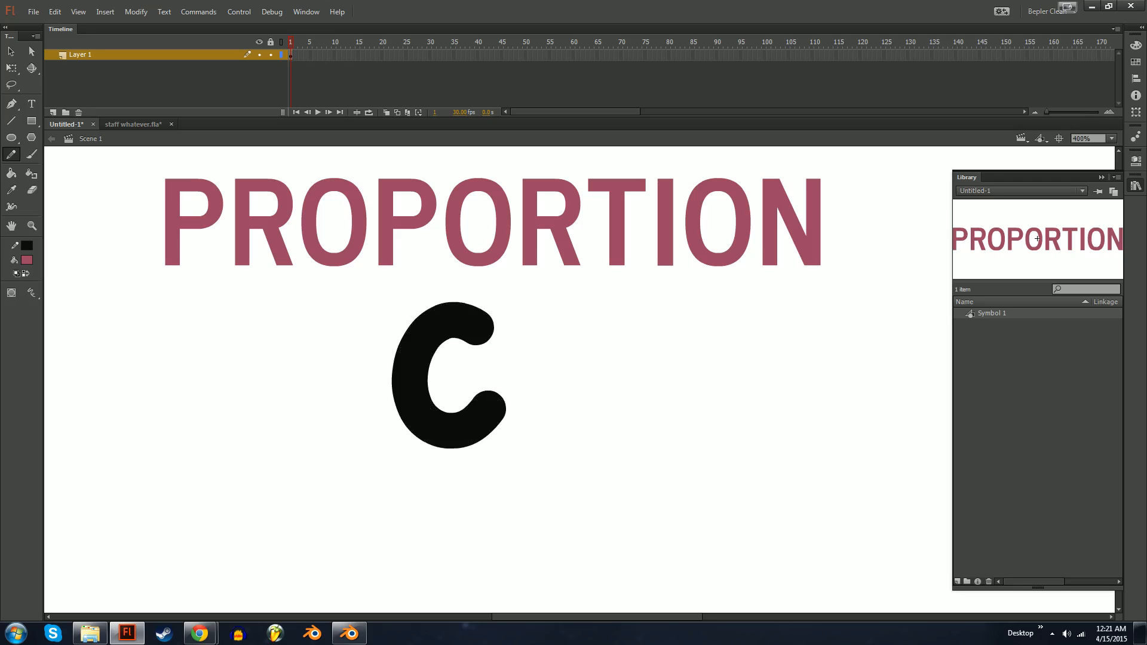
{"action": "left_click", "coordinate": [411, 382], "text": "ctrl"}
{"action": "key", "text": "Delete"}
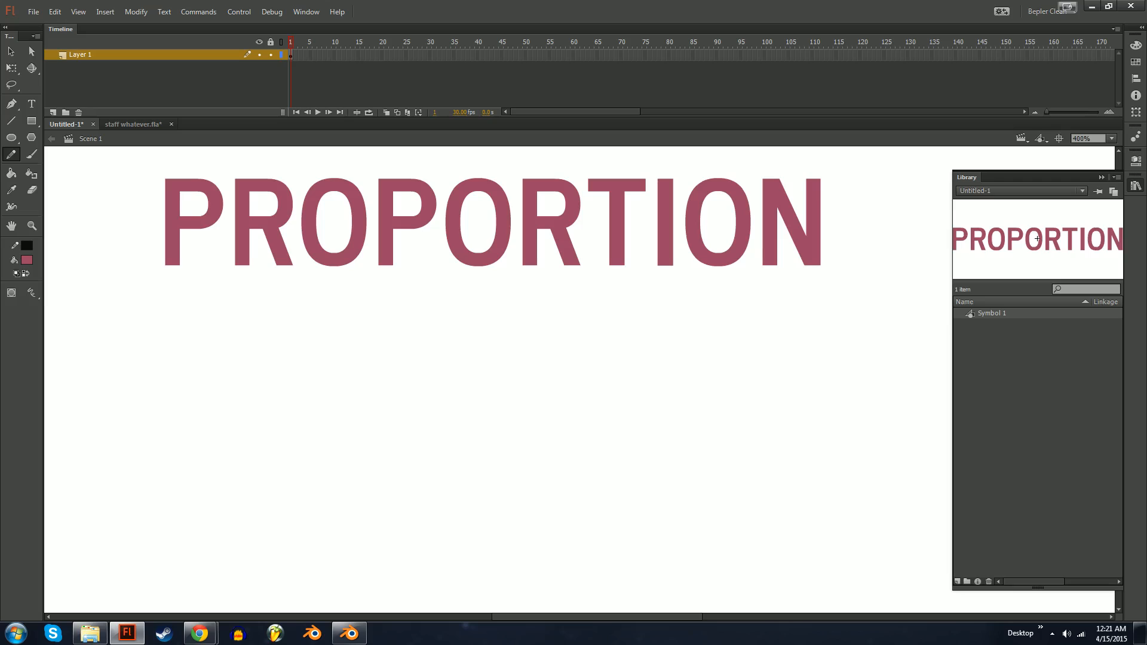
Start an empty group and set the Brush tool to a larger size, a lighter pink fill and pen pressure.
{"action": "key", "text": "ctrl+g"}
{"action": "key", "text": "n"}
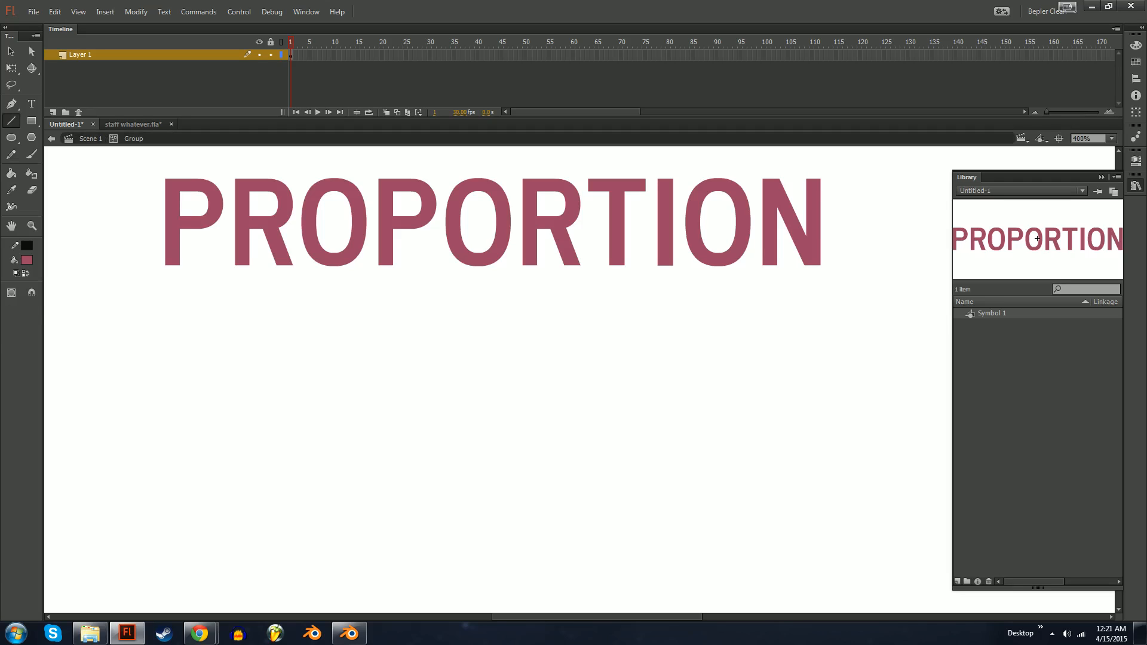
{"action": "key", "text": "b"}
{"action": "left_click", "coordinate": [31, 309]}
{"action": "left_click", "coordinate": [60, 373]}
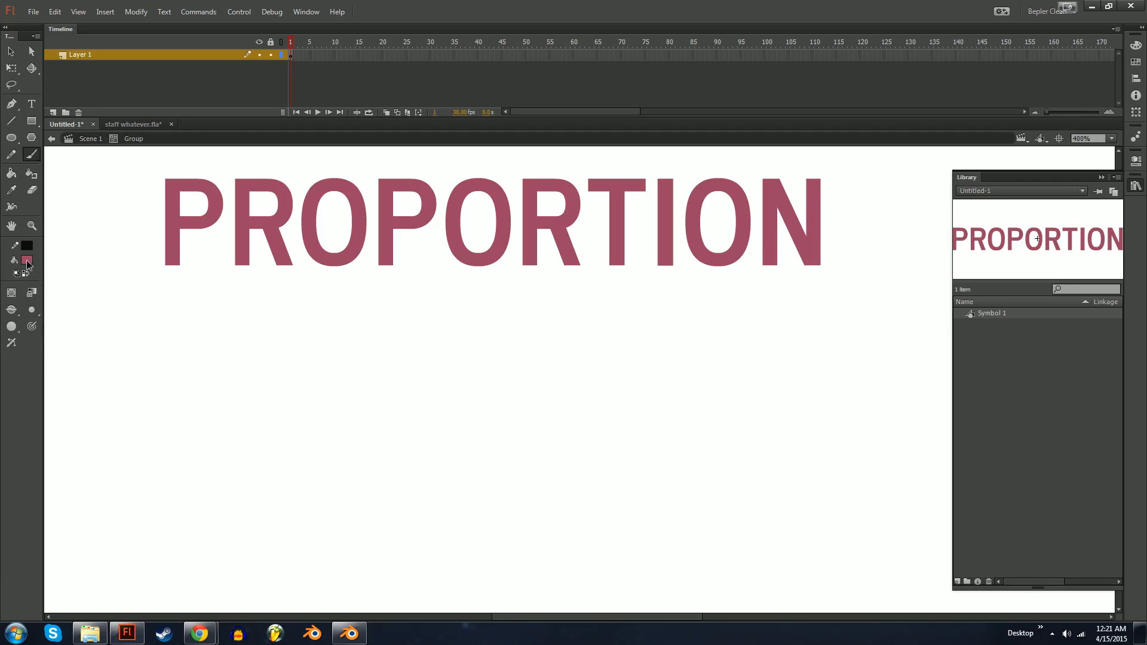
{"action": "left_click", "coordinate": [27, 260]}
{"action": "left_click", "coordinate": [127, 331]}
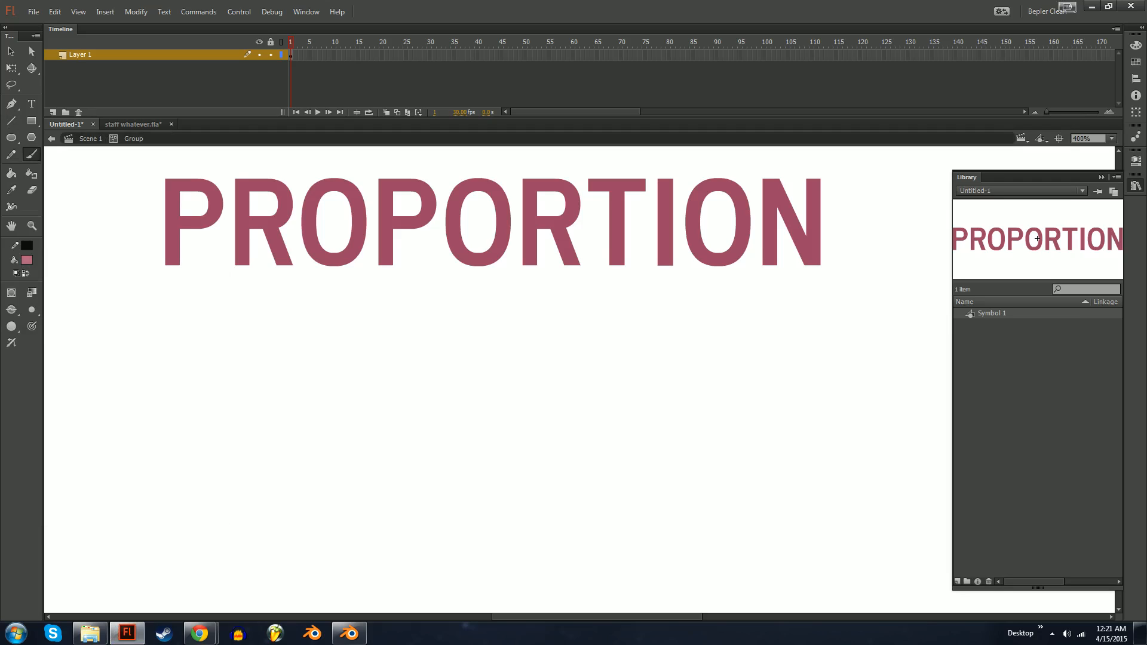
{"action": "left_click", "coordinate": [32, 326]}
Sketch an oval head with a vertical centre line below the PROPORTION title, with short neck strokes and a throat dot.
{"action": "left_click_drag", "start_coordinate": [471, 313], "coordinate": [493, 360]}
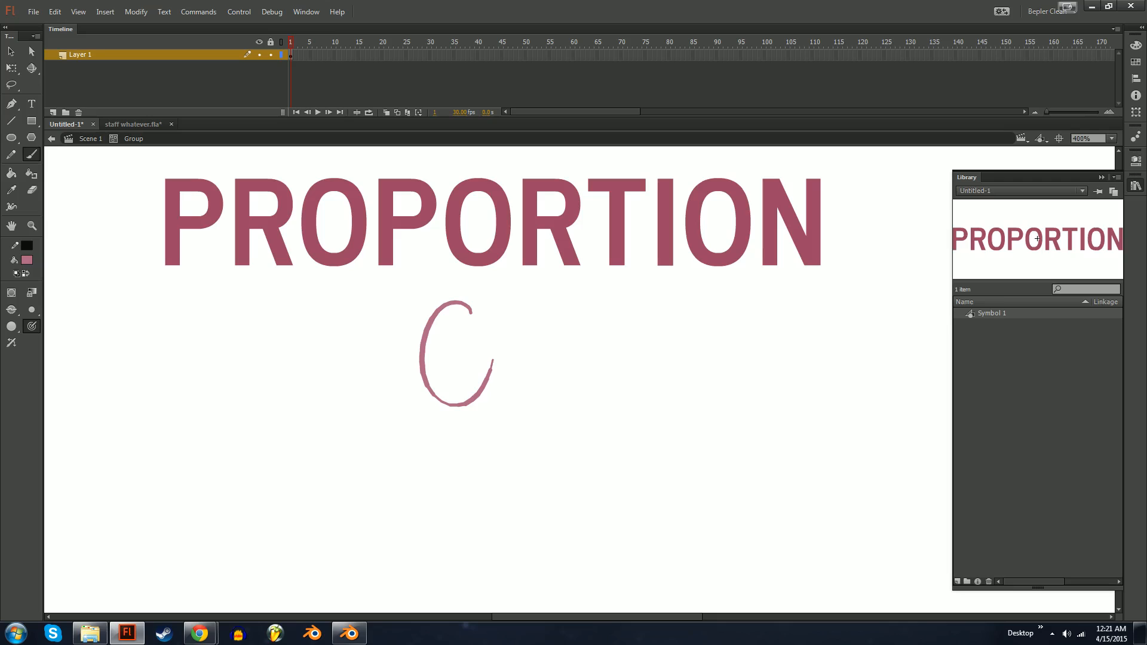
{"action": "scroll", "coordinate": [454, 335], "scroll_direction": "down", "scroll_amount": 1}
{"action": "mouse_move", "coordinate": [454, 279]}
{"action": "left_mouse_down"}
{"action": "mouse_move", "coordinate": [454, 392]}
{"action": "mouse_move", "coordinate": [441, 420]}
{"action": "mouse_move", "coordinate": [464, 420]}
{"action": "mouse_move", "coordinate": [486, 379]}
{"action": "left_mouse_up"}
{"action": "key", "text": "ctrl+z"}
Sketch an egg-shaped ribcage below the neck, with the start of the waist lines and a small curved shoulder mark.
{"action": "scroll", "coordinate": [454, 334], "scroll_direction": "down", "scroll_amount": 7}
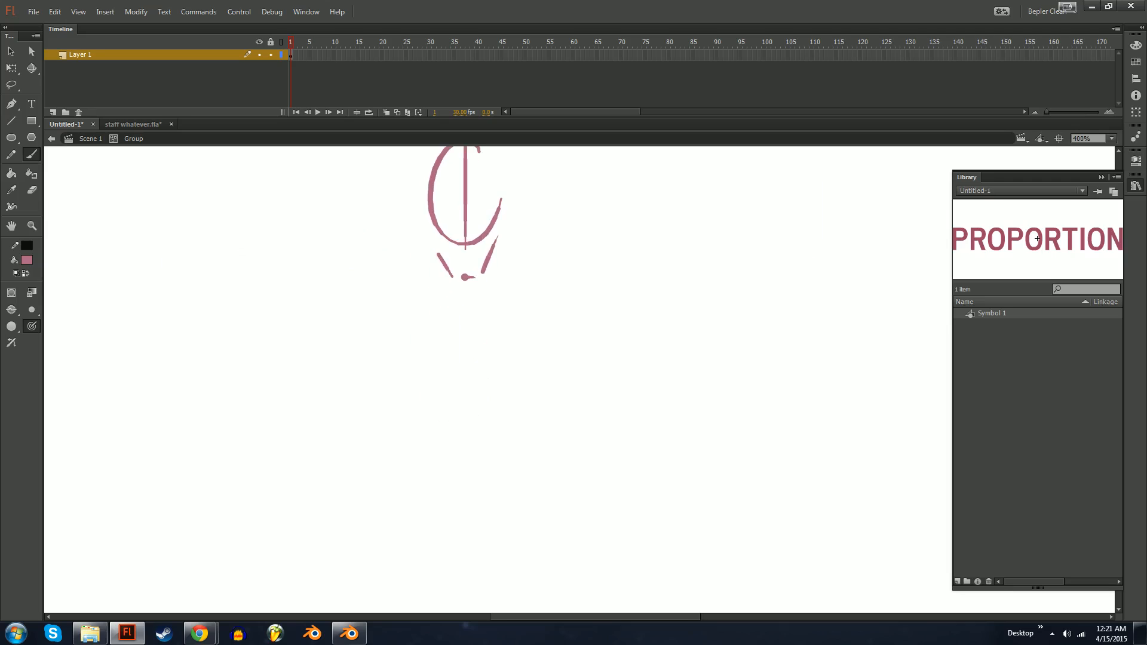
{"action": "mouse_move", "coordinate": [488, 319]}
{"action": "left_mouse_down"}
{"action": "mouse_move", "coordinate": [415, 413]}
{"action": "mouse_move", "coordinate": [489, 318]}
{"action": "left_mouse_up"}
{"action": "mouse_move", "coordinate": [430, 445]}
{"action": "left_mouse_down"}
{"action": "mouse_move", "coordinate": [440, 486]}
{"action": "mouse_move", "coordinate": [491, 523]}
{"action": "left_mouse_up"}
{"action": "left_click_drag", "start_coordinate": [510, 439], "coordinate": [504, 524]}
{"action": "mouse_move", "coordinate": [454, 382]}
{"action": "left_mouse_down"}
{"action": "mouse_move", "coordinate": [487, 437]}
{"action": "mouse_move", "coordinate": [442, 390]}
{"action": "mouse_move", "coordinate": [433, 448]}
{"action": "left_mouse_up"}
Squash the head and neck strokes vertically with Free Transform so they sit closer to the ribcage.
{"action": "left_click_drag", "start_coordinate": [403, 239], "coordinate": [570, 458]}
{"action": "key", "text": "q"}
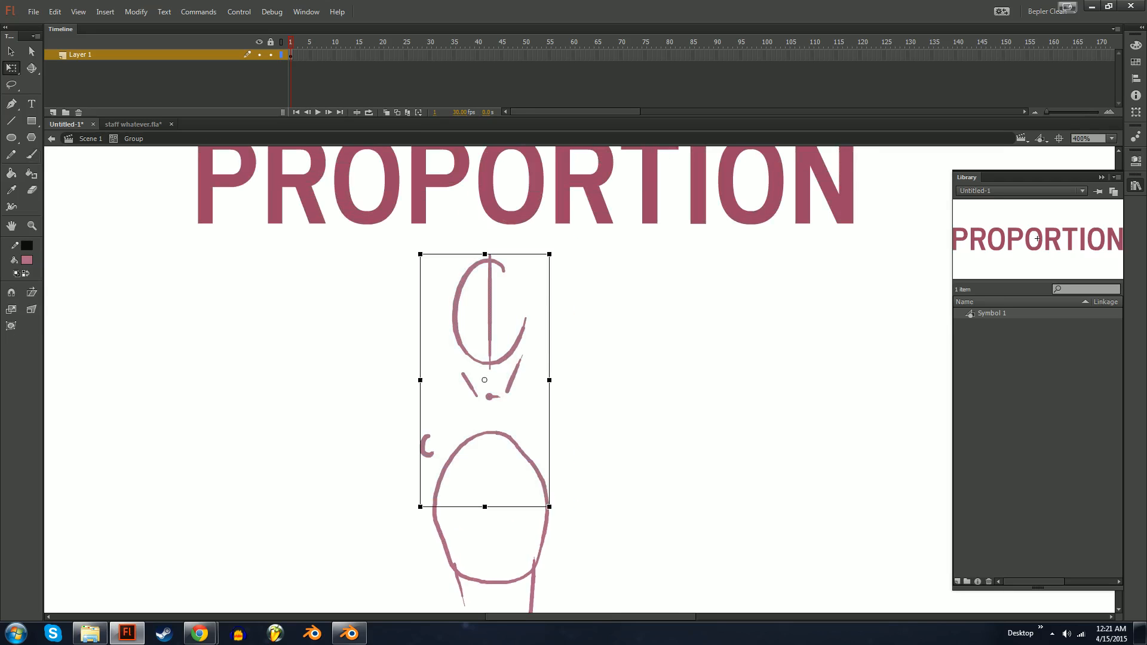
{"action": "left_click_drag", "start_coordinate": [484, 254], "coordinate": [548, 437]}
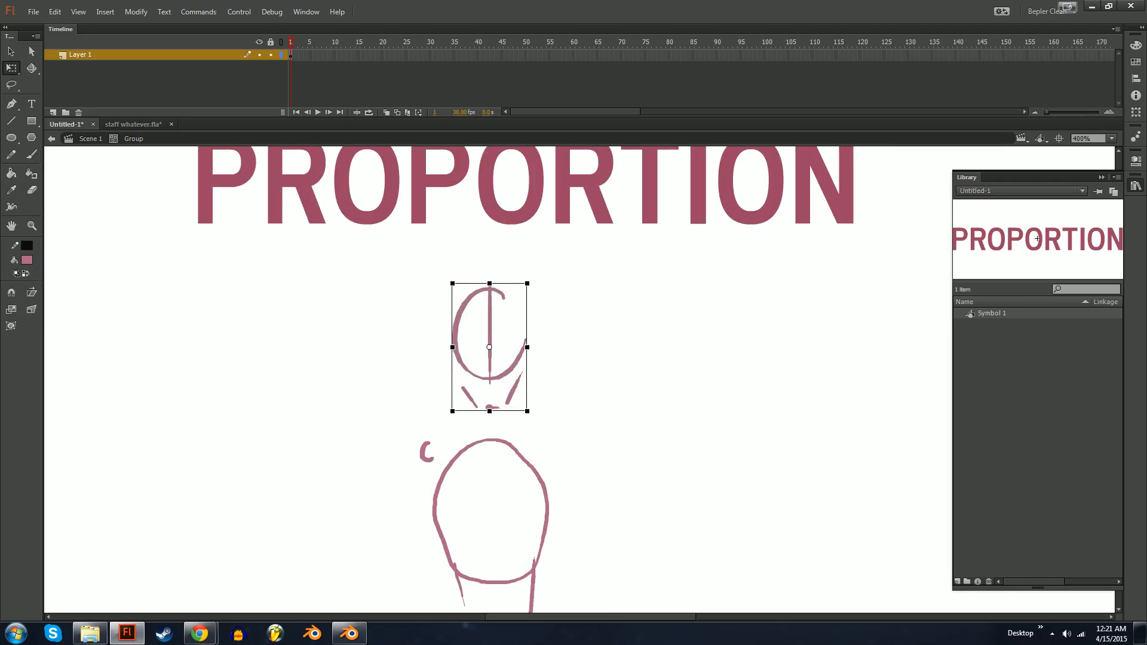
Brush in the neck-to-shoulder contours on both sides and extend the waist lines below the ribcage.
{"action": "key", "text": "b"}
{"action": "mouse_move", "coordinate": [459, 383]}
{"action": "left_mouse_down"}
{"action": "mouse_move", "coordinate": [450, 414]}
{"action": "mouse_move", "coordinate": [406, 435]}
{"action": "left_mouse_up"}
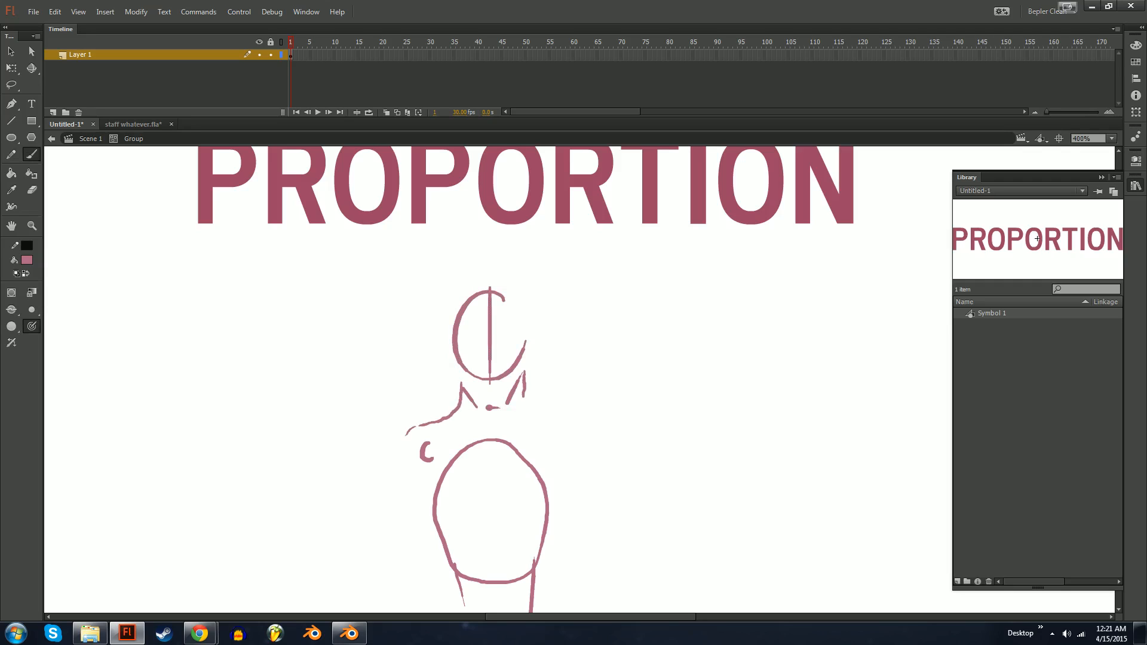
{"action": "mouse_move", "coordinate": [517, 382]}
{"action": "left_mouse_down"}
{"action": "mouse_move", "coordinate": [526, 410]}
{"action": "mouse_move", "coordinate": [584, 437]}
{"action": "mouse_move", "coordinate": [573, 417]}
{"action": "left_mouse_up"}
{"action": "key", "text": "ctrl+minus"}
{"action": "key", "text": "ctrl+equal"}
{"action": "left_click_drag", "start_coordinate": [777, 538], "coordinate": [426, 269]}
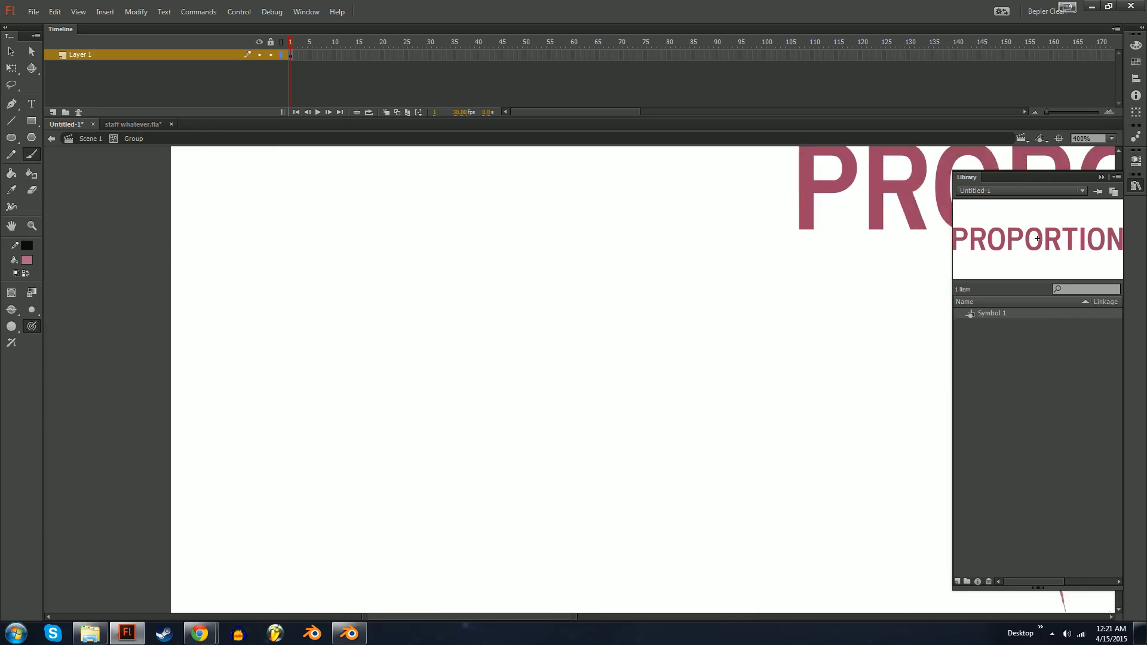
{"action": "mouse_move", "coordinate": [884, 508]}
{"action": "left_mouse_down"}
{"action": "mouse_move", "coordinate": [672, 311]}
{"action": "mouse_move", "coordinate": [475, 209]}
{"action": "mouse_move", "coordinate": [424, 338]}
{"action": "left_mouse_up"}
{"action": "mouse_move", "coordinate": [597, 383]}
{"action": "left_mouse_down"}
{"action": "mouse_move", "coordinate": [544, 403]}
{"action": "mouse_move", "coordinate": [541, 513]}
{"action": "left_mouse_up"}
{"action": "left_click_drag", "start_coordinate": [637, 436], "coordinate": [630, 505]}
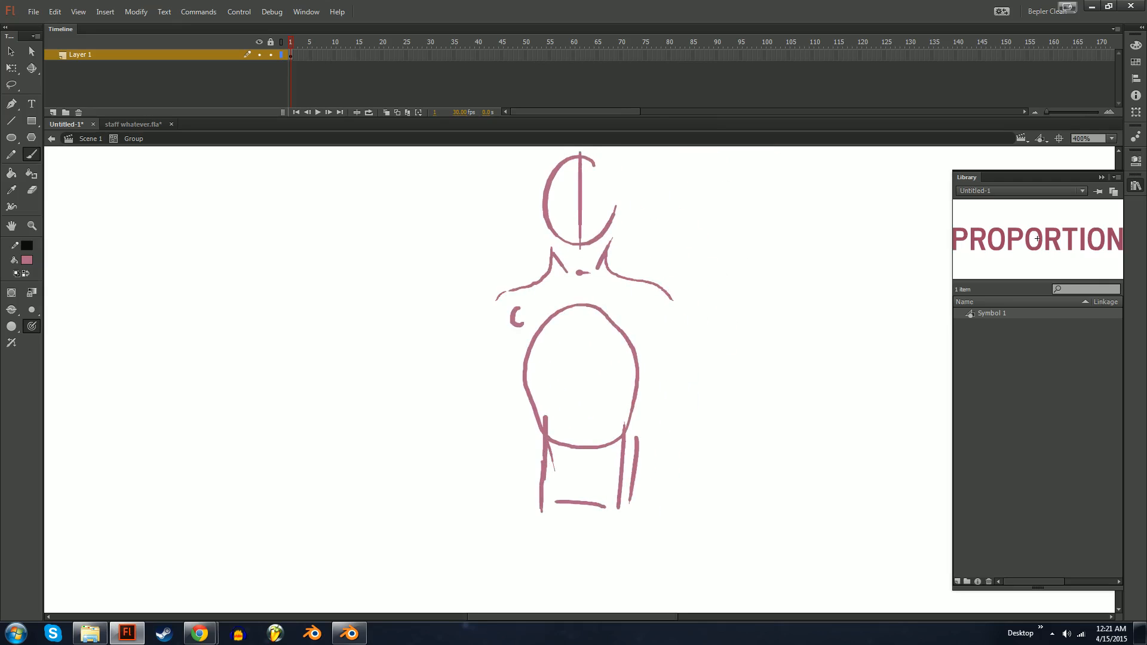
Draw the outer and inner contours of the figure's upper arm and a first forearm line.
{"action": "left_click_drag", "start_coordinate": [598, 359], "coordinate": [625, 416]}
{"action": "left_click_drag", "start_coordinate": [512, 374], "coordinate": [491, 434]}
{"action": "mouse_move", "coordinate": [559, 397]}
{"action": "left_mouse_down"}
{"action": "mouse_move", "coordinate": [482, 467]}
{"action": "mouse_move", "coordinate": [482, 498]}
{"action": "mouse_move", "coordinate": [435, 537]}
{"action": "left_mouse_up"}
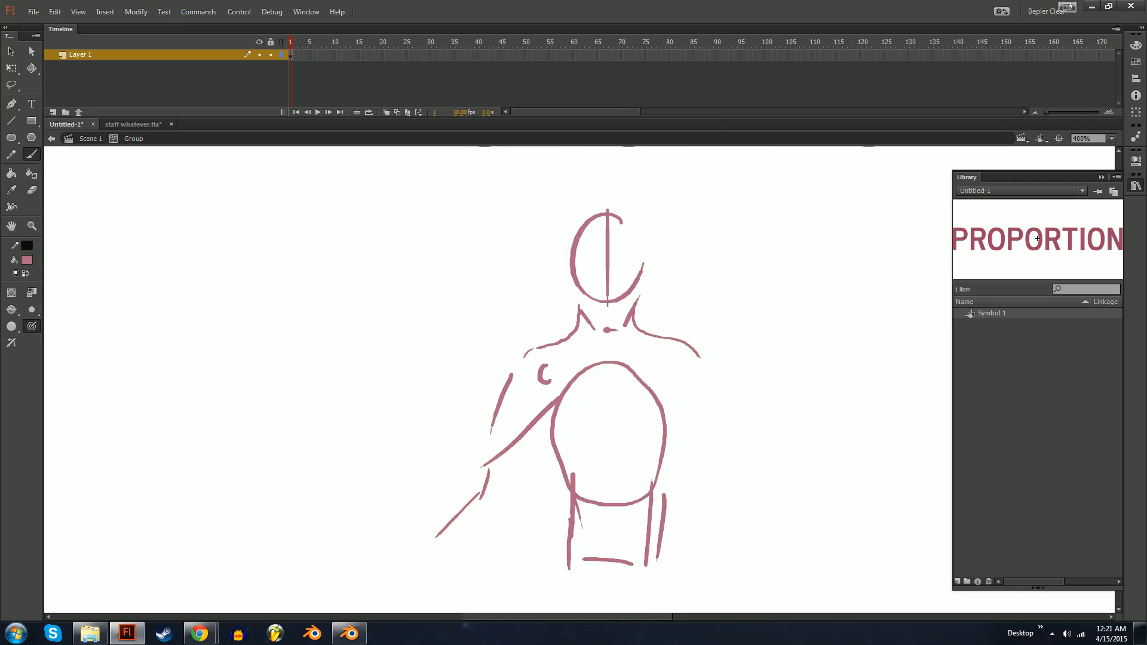
Redraw the forearm with two tapering contours and close the gap at the elbow.
{"action": "key", "text": "ctrl+z"}
{"action": "left_click_drag", "start_coordinate": [481, 495], "coordinate": [448, 538]}
{"action": "left_click_drag", "start_coordinate": [472, 456], "coordinate": [410, 546]}
{"action": "key", "text": "ctrl+z"}
{"action": "left_click_drag", "start_coordinate": [446, 489], "coordinate": [406, 547]}
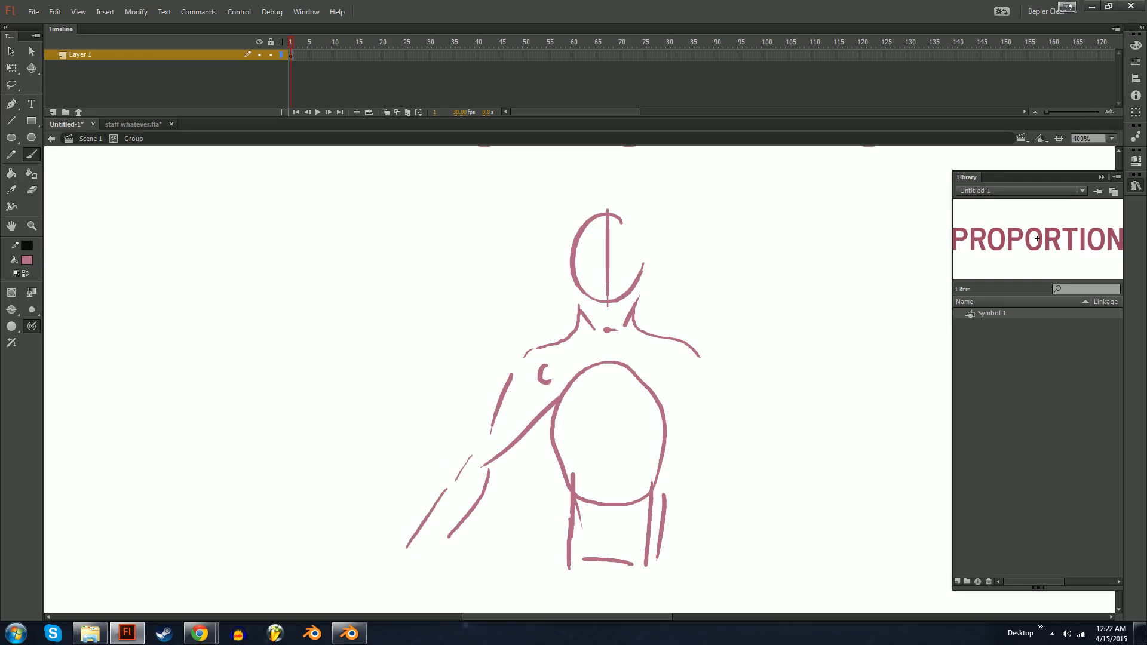
{"action": "key", "text": "ctrl+z"}
{"action": "left_click_drag", "start_coordinate": [460, 469], "coordinate": [427, 544]}
{"action": "left_click_drag", "start_coordinate": [484, 436], "coordinate": [471, 458]}
{"action": "mouse_move", "coordinate": [491, 431]}
{"action": "left_mouse_down"}
{"action": "mouse_move", "coordinate": [471, 459]}
{"action": "mouse_move", "coordinate": [501, 398]}
{"action": "left_mouse_up"}
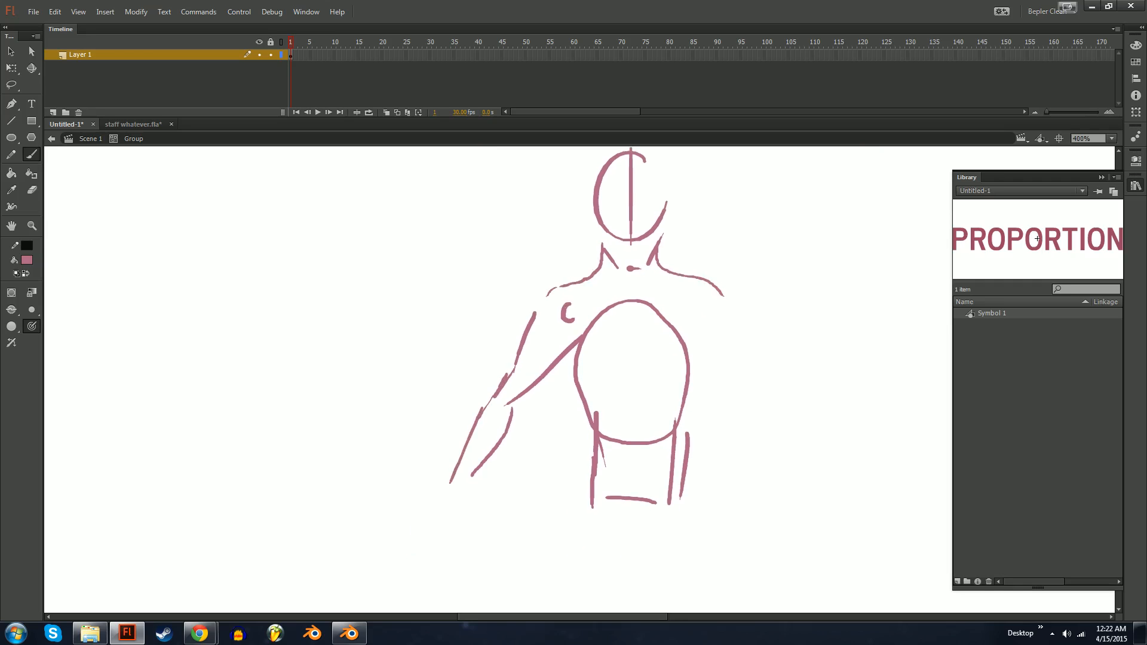
Brush in a pointed hand with a short thumb at the end of the forearm.
{"action": "mouse_move", "coordinate": [469, 478]}
{"action": "left_mouse_down"}
{"action": "mouse_move", "coordinate": [455, 494]}
{"action": "mouse_move", "coordinate": [461, 514]}
{"action": "mouse_move", "coordinate": [442, 503]}
{"action": "mouse_move", "coordinate": [426, 533]}
{"action": "mouse_move", "coordinate": [447, 499]}
{"action": "mouse_move", "coordinate": [422, 531]}
{"action": "mouse_move", "coordinate": [443, 493]}
{"action": "mouse_move", "coordinate": [418, 538]}
{"action": "mouse_move", "coordinate": [473, 479]}
{"action": "mouse_move", "coordinate": [418, 556]}
{"action": "mouse_move", "coordinate": [409, 543]}
{"action": "mouse_move", "coordinate": [384, 557]}
{"action": "mouse_move", "coordinate": [461, 489]}
{"action": "mouse_move", "coordinate": [452, 502]}
{"action": "mouse_move", "coordinate": [528, 259]}
{"action": "mouse_move", "coordinate": [533, 160]}
{"action": "left_mouse_up"}
{"action": "key", "text": "e"}
{"action": "key", "text": "b"}
{"action": "key", "text": "ctrl+z"}
{"action": "key", "text": "v"}
{"action": "key", "text": "q"}
{"action": "key", "text": "v"}
{"action": "left_click_drag", "start_coordinate": [530, 206], "coordinate": [607, 215]}
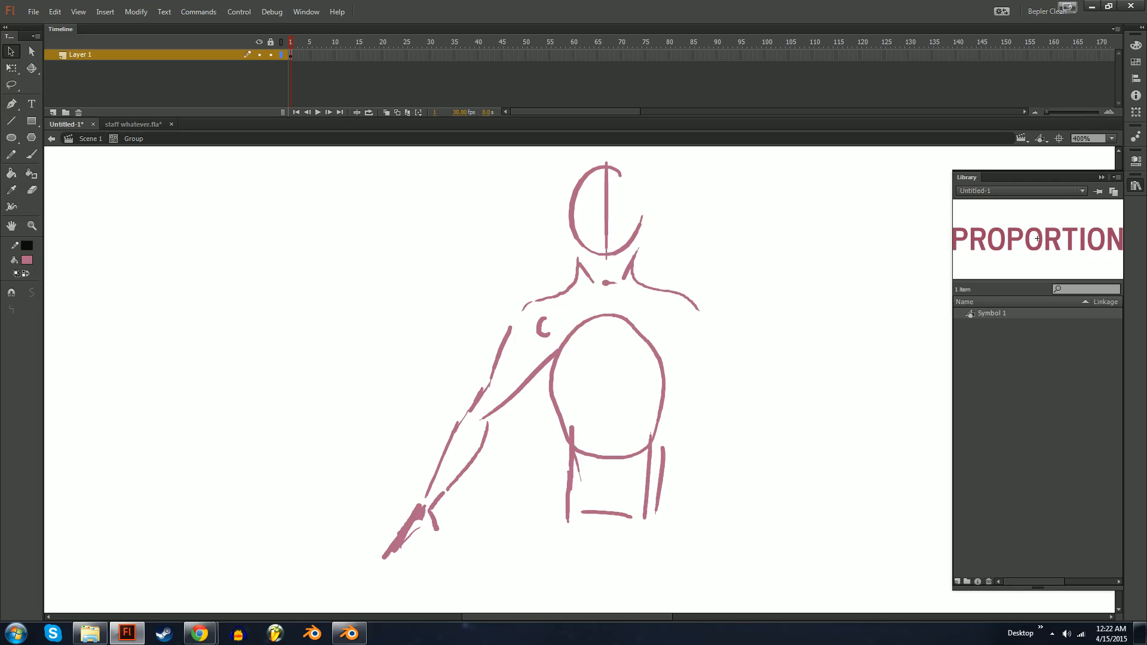
Return to Scene 1 and break the figure sketch group apart.
{"action": "key", "text": "b"}
{"action": "key", "text": "ctrl+="}
{"action": "left_click_drag", "start_coordinate": [836, 383], "coordinate": [395, 382]}
{"action": "key", "text": "ctrl+minus"}
{"action": "key", "text": "ctrl+minus"}
{"action": "left_click_drag", "start_coordinate": [776, 431], "coordinate": [572, 317]}
{"action": "key", "text": "ctrl+minus"}
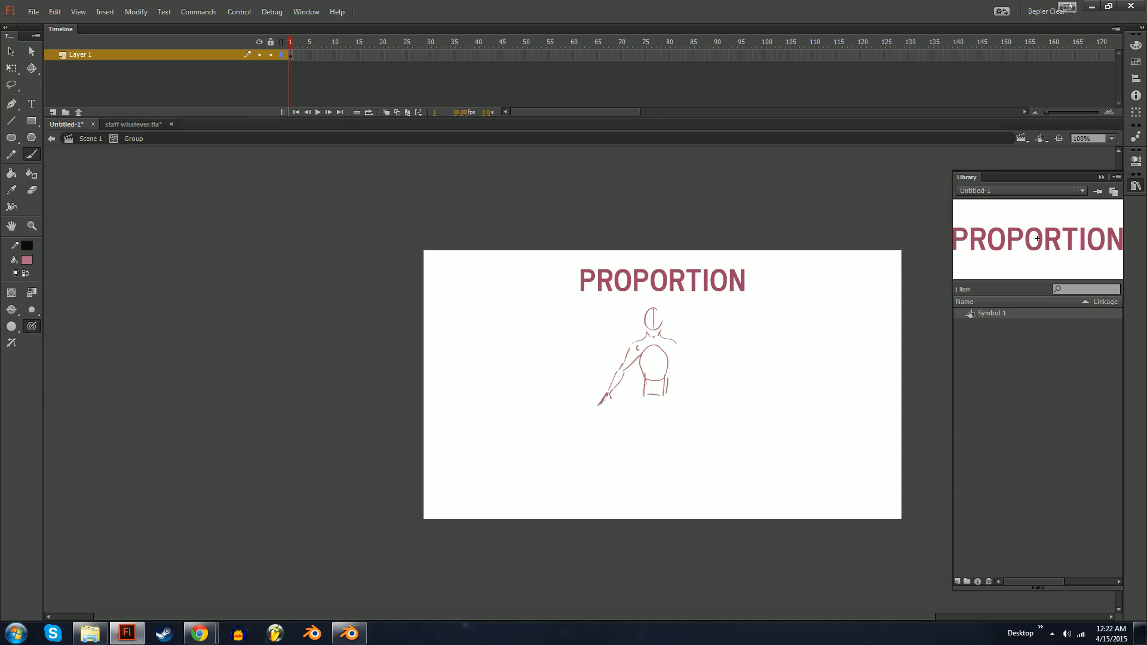
{"action": "left_click", "coordinate": [91, 139]}
{"action": "key", "text": "v"}
{"action": "left_click_drag", "start_coordinate": [612, 338], "coordinate": [586, 384]}
{"action": "key", "text": "ctrl+="}
{"action": "key", "text": "ctrl+b"}
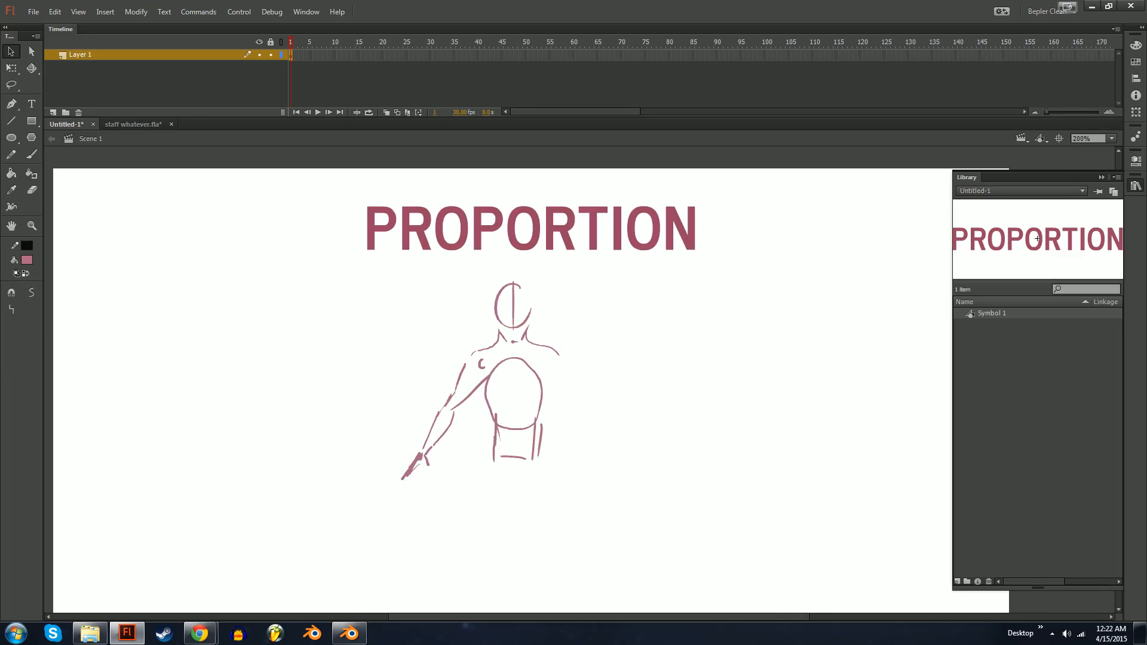
{"action": "key", "text": "Escape"}
Add finger strokes to widen the figure's hand.
{"action": "key", "text": "ctrl+1"}
{"action": "key", "text": "ctrl+4"}
{"action": "left_click_drag", "start_coordinate": [568, 310], "coordinate": [581, 494]}
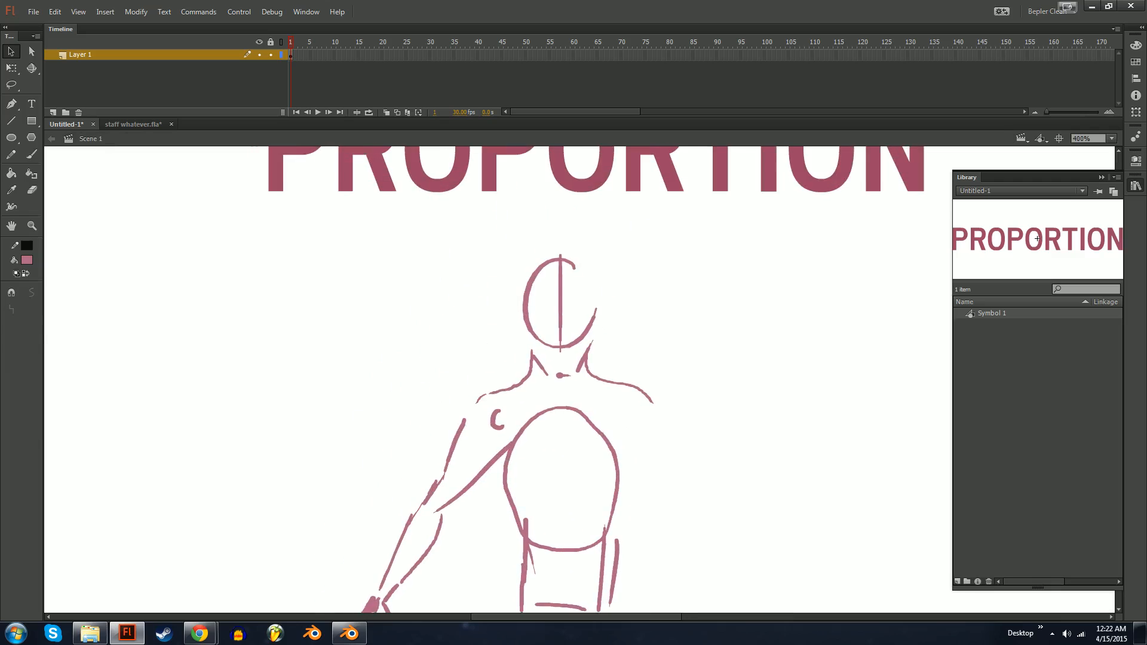
{"action": "key", "text": "b"}
{"action": "left_click_drag", "start_coordinate": [538, 442], "coordinate": [609, 313]}
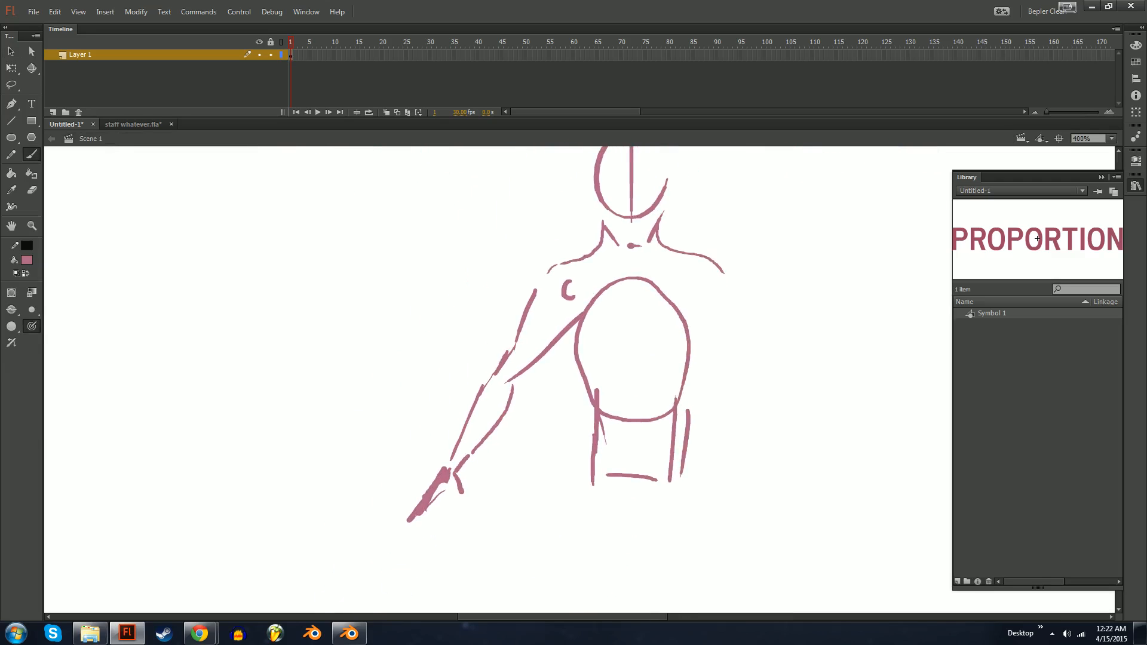
{"action": "left_click_drag", "start_coordinate": [444, 483], "coordinate": [430, 505]}
{"action": "left_click_drag", "start_coordinate": [454, 473], "coordinate": [435, 507]}
{"action": "left_click_drag", "start_coordinate": [556, 341], "coordinate": [448, 461]}
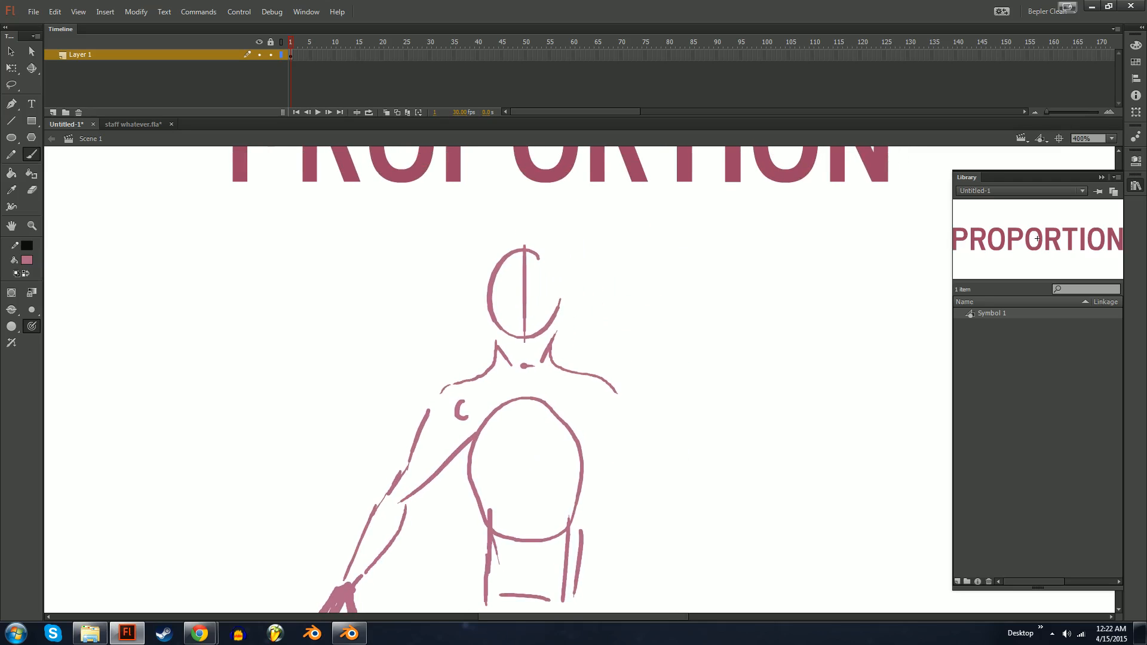
Draw a large freehand square to the right of the figure.
{"action": "mouse_move", "coordinate": [693, 382]}
{"action": "left_mouse_down"}
{"action": "mouse_move", "coordinate": [491, 371]}
{"action": "mouse_move", "coordinate": [310, 407]}
{"action": "left_mouse_up"}
{"action": "mouse_move", "coordinate": [406, 248]}
{"action": "left_mouse_down"}
{"action": "mouse_move", "coordinate": [392, 463]}
{"action": "mouse_move", "coordinate": [485, 464]}
{"action": "left_mouse_up"}
{"action": "mouse_move", "coordinate": [531, 464]}
{"action": "left_mouse_down"}
{"action": "mouse_move", "coordinate": [597, 460]}
{"action": "mouse_move", "coordinate": [622, 250]}
{"action": "mouse_move", "coordinate": [408, 250]}
{"action": "left_mouse_up"}
{"action": "left_click_drag", "start_coordinate": [525, 334], "coordinate": [329, 317]}
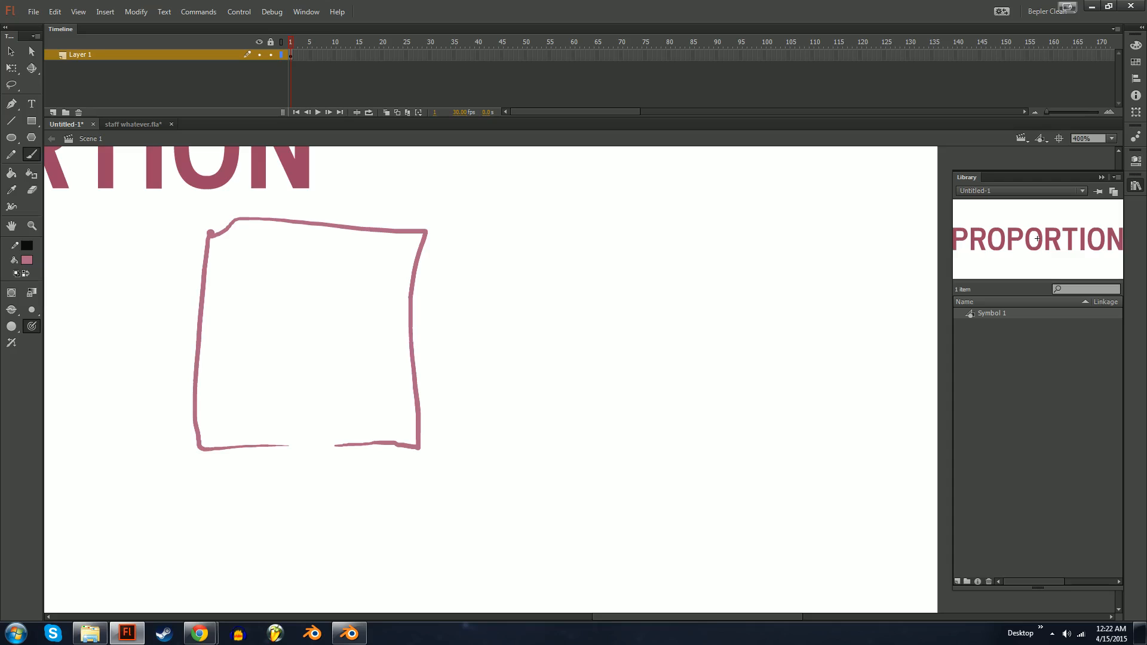
Divide the large square into quarters with a vertical and a horizontal line, and undo both lines.
{"action": "left_click_drag", "start_coordinate": [454, 322], "coordinate": [419, 390]}
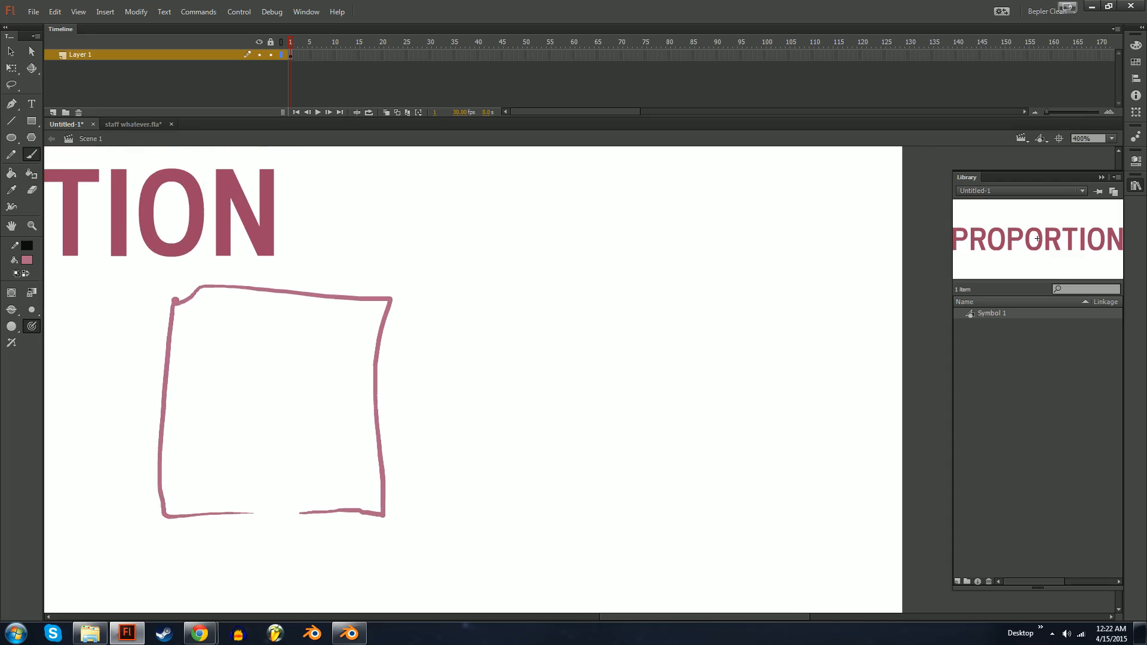
{"action": "left_click_drag", "start_coordinate": [275, 275], "coordinate": [275, 514]}
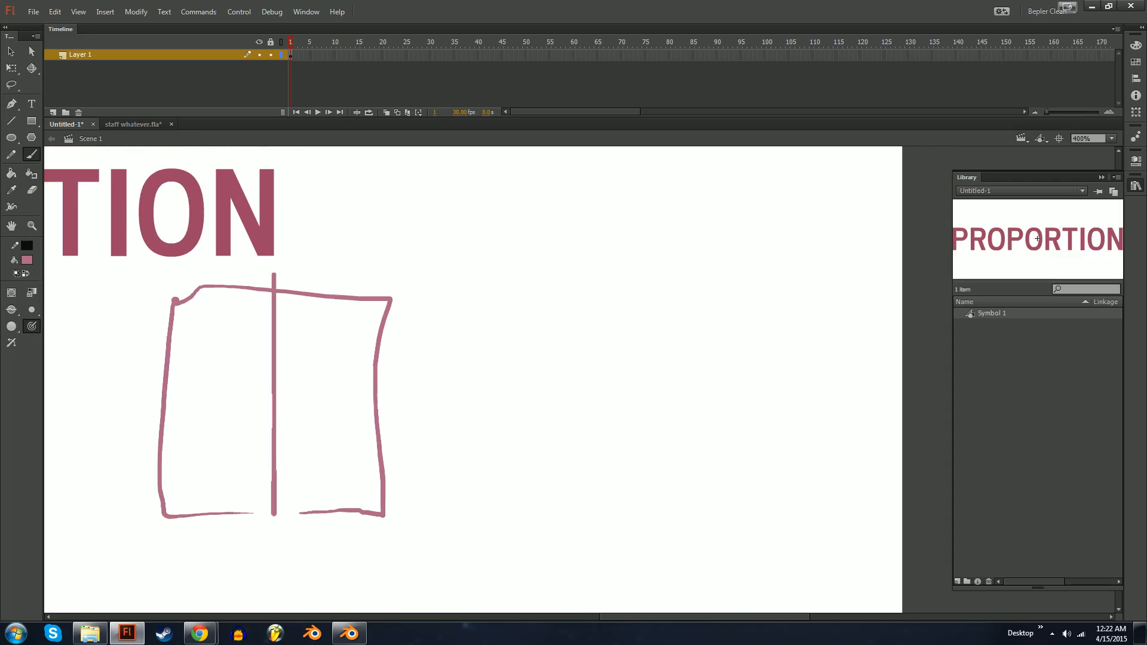
{"action": "left_click_drag", "start_coordinate": [167, 403], "coordinate": [374, 404]}
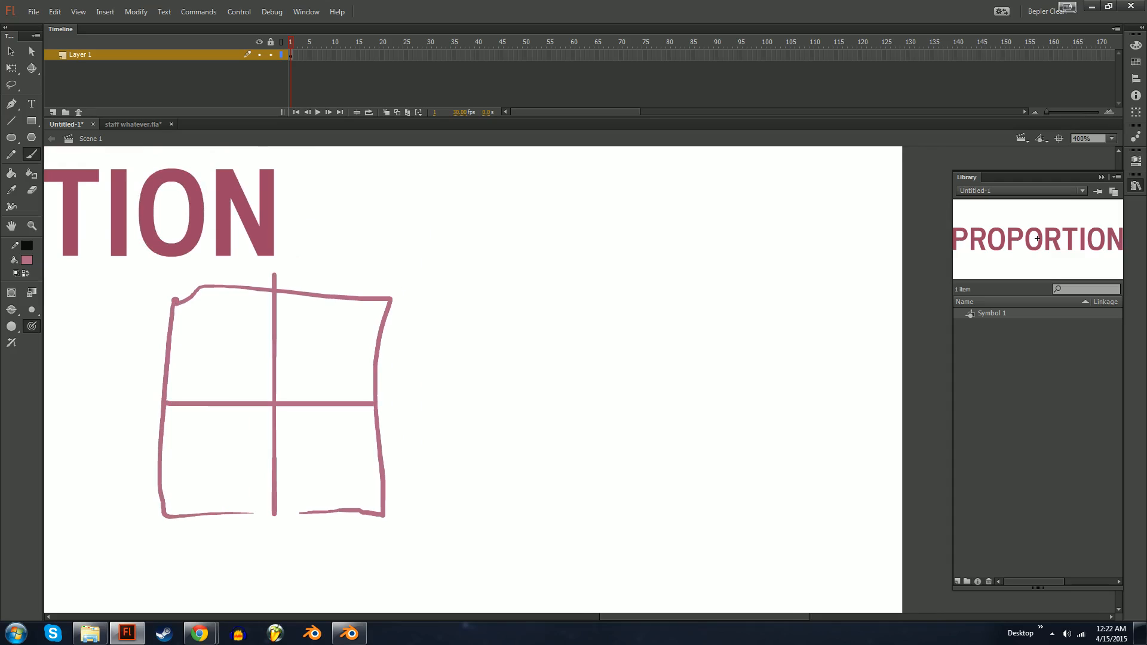
{"action": "key", "text": "ctrl+z"}
{"action": "key", "text": "ctrl+z"}
Draw a square half as wide beside the large one and move it into the large square's lower-left quarter.
{"action": "mouse_move", "coordinate": [523, 375]}
{"action": "left_mouse_down"}
{"action": "mouse_move", "coordinate": [544, 477]}
{"action": "mouse_move", "coordinate": [625, 473]}
{"action": "mouse_move", "coordinate": [626, 406]}
{"action": "mouse_move", "coordinate": [580, 371]}
{"action": "mouse_move", "coordinate": [524, 372]}
{"action": "left_mouse_up"}
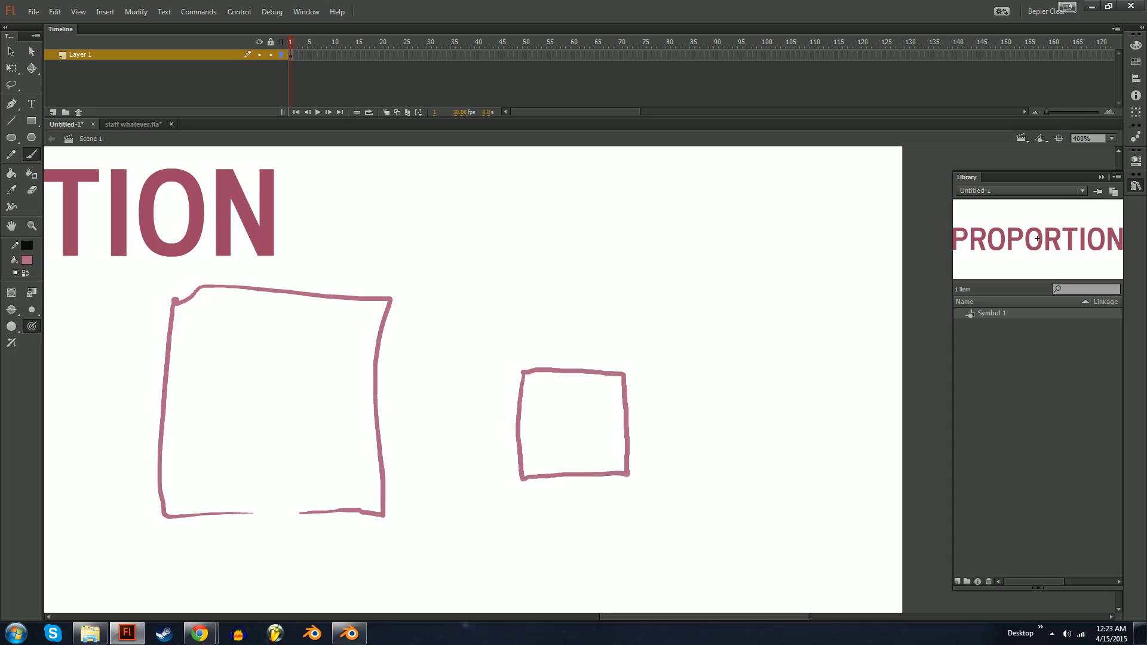
{"action": "key", "text": "q"}
{"action": "left_click_drag", "start_coordinate": [455, 319], "coordinate": [679, 557]}
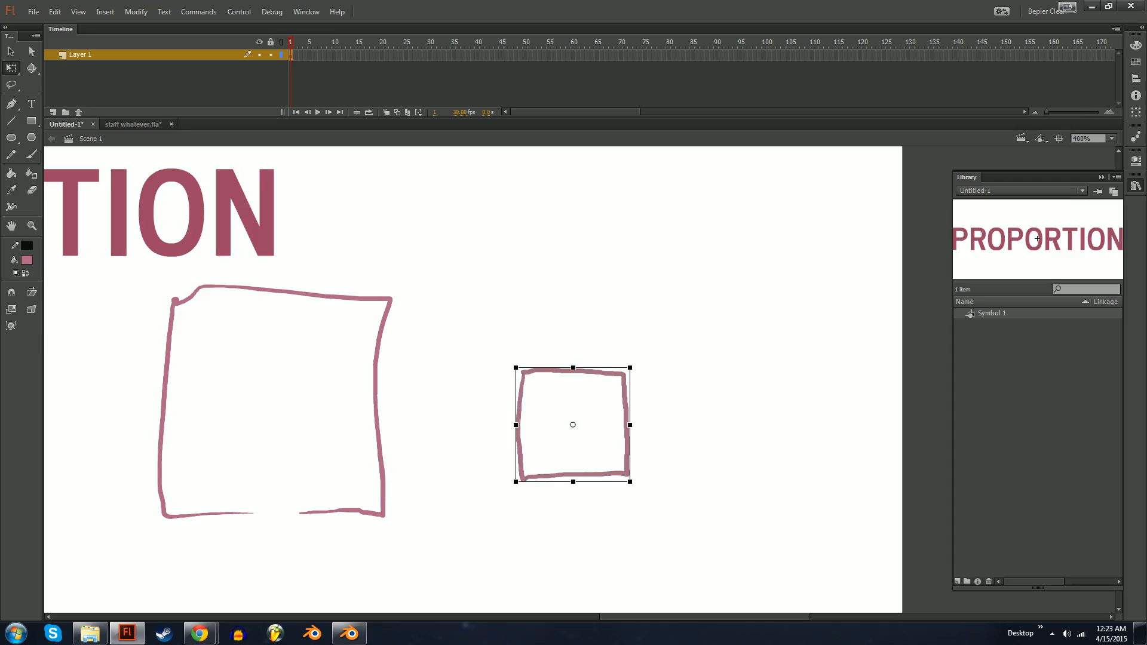
{"action": "left_click_drag", "start_coordinate": [573, 424], "coordinate": [218, 459]}
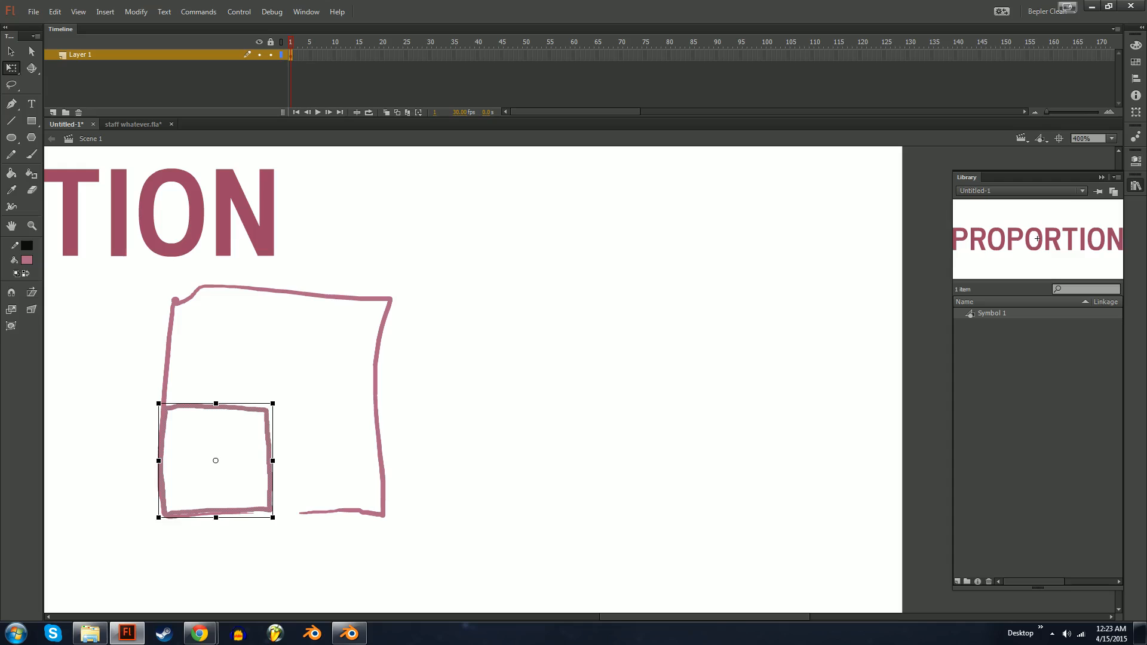
Try filling the large square's other quarters with copies of the small square, and remove the small squares.
{"action": "key", "text": "v"}
{"action": "left_click_drag", "start_coordinate": [218, 407], "coordinate": [223, 304]}
{"action": "key", "text": "Escape"}
{"action": "key", "text": "ctrl+z"}
{"action": "key", "text": "ctrl+z"}
{"action": "key", "text": "ctrl+z"}
{"action": "key", "text": "ctrl+z"}
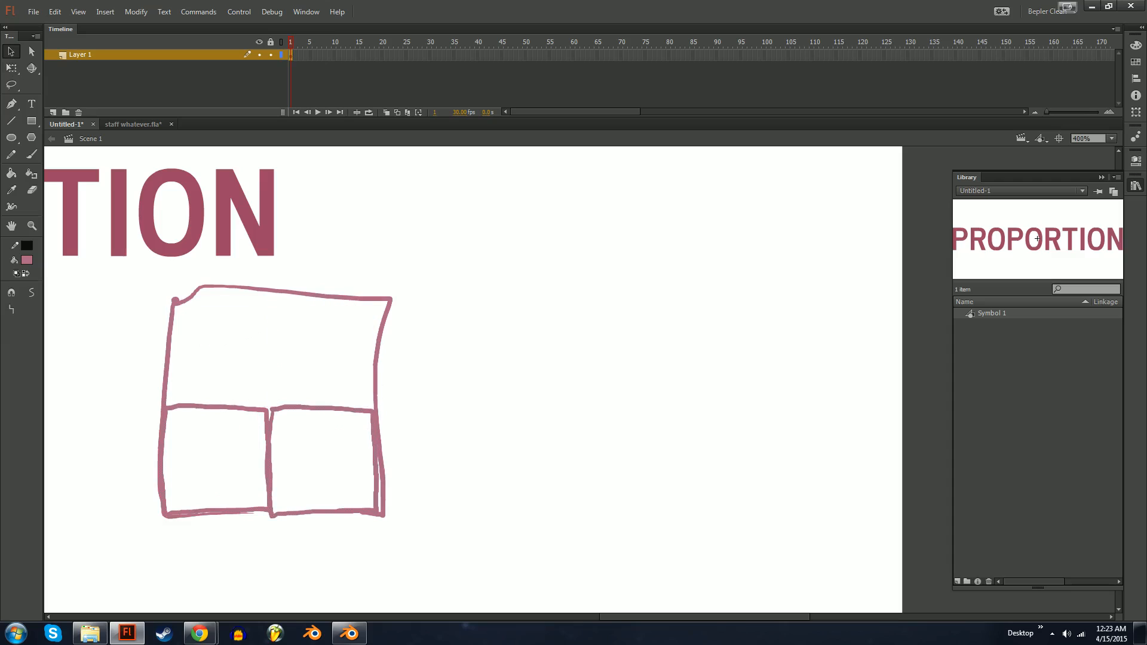
{"action": "key", "text": "Delete"}
Undo the trial brush strokes made beside the figure and delete the large square.
{"action": "key", "text": "ctrl+minus"}
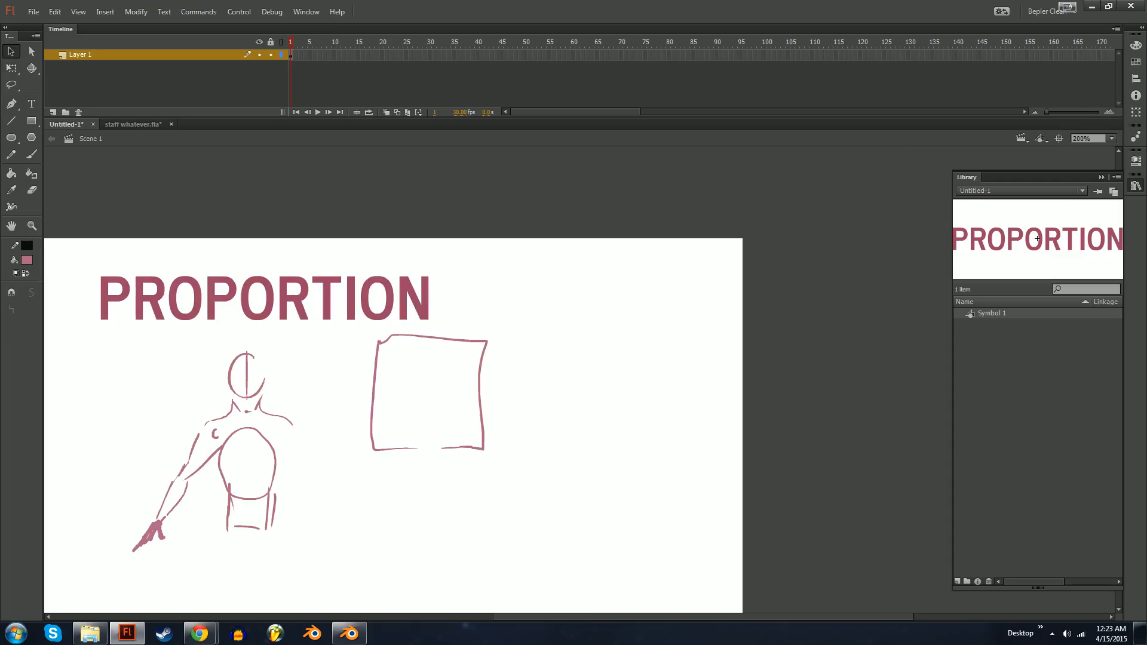
{"action": "mouse_move", "coordinate": [598, 418]}
{"action": "left_mouse_down"}
{"action": "mouse_move", "coordinate": [357, 213]}
{"action": "mouse_move", "coordinate": [373, 175]}
{"action": "left_mouse_up"}
{"action": "key", "text": "b"}
{"action": "mouse_move", "coordinate": [457, 476]}
{"action": "left_mouse_down"}
{"action": "mouse_move", "coordinate": [457, 517]}
{"action": "mouse_move", "coordinate": [490, 515]}
{"action": "mouse_move", "coordinate": [496, 476]}
{"action": "mouse_move", "coordinate": [499, 516]}
{"action": "left_mouse_up"}
{"action": "mouse_move", "coordinate": [496, 473]}
{"action": "left_mouse_down"}
{"action": "mouse_move", "coordinate": [459, 473]}
{"action": "mouse_move", "coordinate": [217, 192]}
{"action": "mouse_move", "coordinate": [190, 175]}
{"action": "mouse_move", "coordinate": [283, 164]}
{"action": "mouse_move", "coordinate": [247, 177]}
{"action": "mouse_move", "coordinate": [405, 392]}
{"action": "mouse_move", "coordinate": [667, 377]}
{"action": "left_mouse_up"}
{"action": "key", "text": "v"}
{"action": "key", "text": "ctrl+z"}
{"action": "key", "text": "ctrl+z"}
{"action": "left_click", "coordinate": [677, 377]}
{"action": "key", "text": "Delete"}
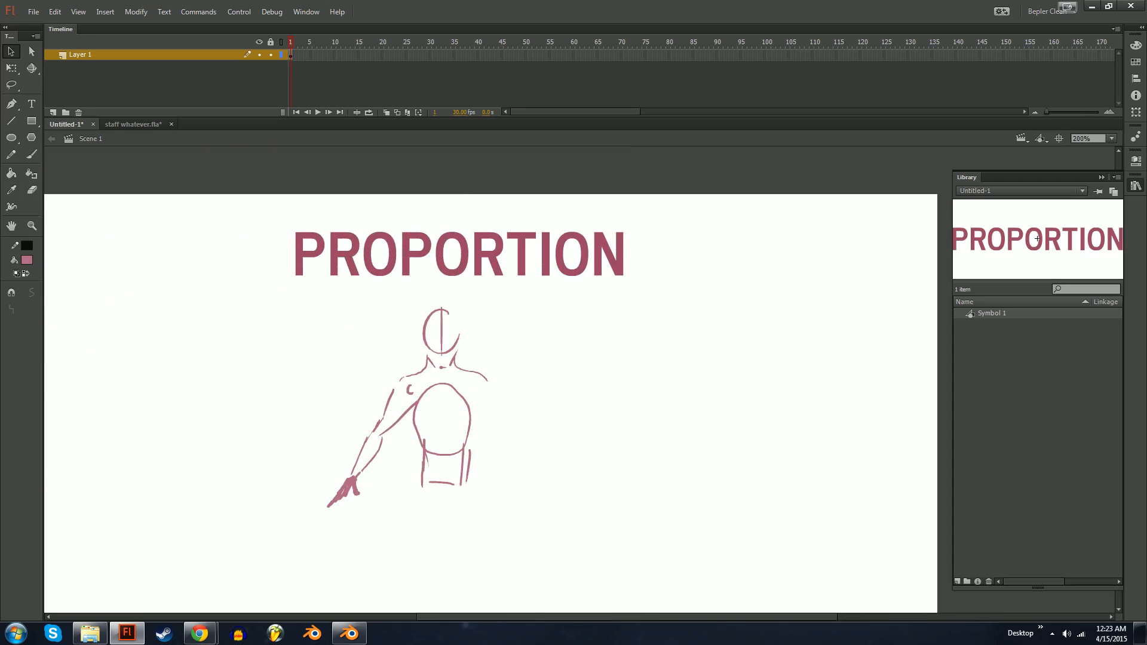
Draw a curved stroke across the figure's wrist, and undo the extra stroke beside the waist.
{"action": "key", "text": "b"}
{"action": "left_click_drag", "start_coordinate": [339, 445], "coordinate": [414, 493]}
{"action": "mouse_move", "coordinate": [513, 485]}
{"action": "left_mouse_down"}
{"action": "mouse_move", "coordinate": [529, 303]}
{"action": "mouse_move", "coordinate": [514, 444]}
{"action": "left_mouse_up"}
{"action": "key", "text": "ctrl+z"}
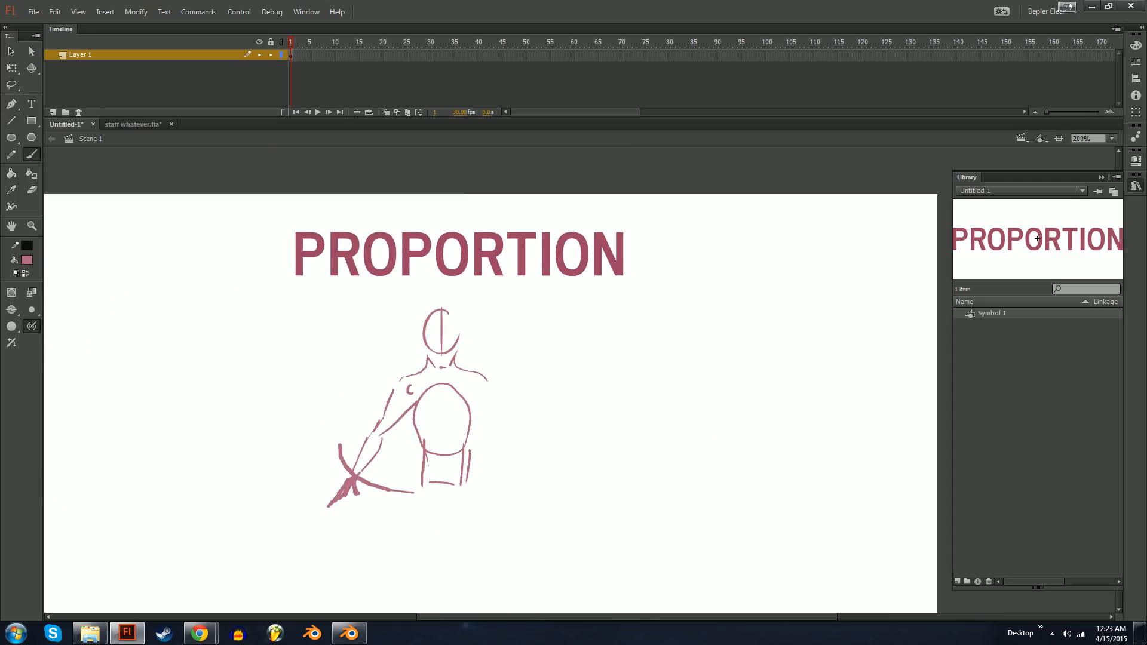
Undo the curved stroke across the figure's wrist and move the whole figure sketch to the left side of the page.
{"action": "key", "text": "ctrl+z"}
{"action": "key", "text": "v"}
{"action": "mouse_move", "coordinate": [526, 596]}
{"action": "left_mouse_down"}
{"action": "mouse_move", "coordinate": [227, 349]}
{"action": "mouse_move", "coordinate": [230, 284]}
{"action": "left_mouse_up"}
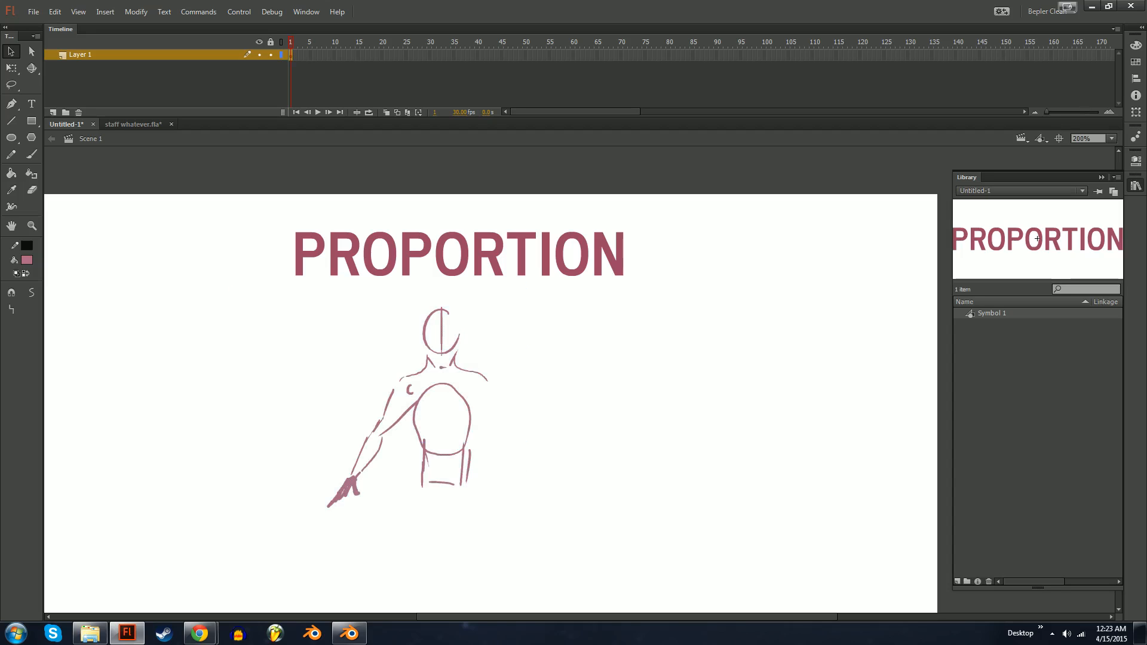
{"action": "mouse_move", "coordinate": [413, 418]}
{"action": "left_mouse_down"}
{"action": "mouse_move", "coordinate": [208, 420]}
{"action": "mouse_move", "coordinate": [133, 442]}
{"action": "mouse_move", "coordinate": [138, 435]}
{"action": "left_mouse_up"}
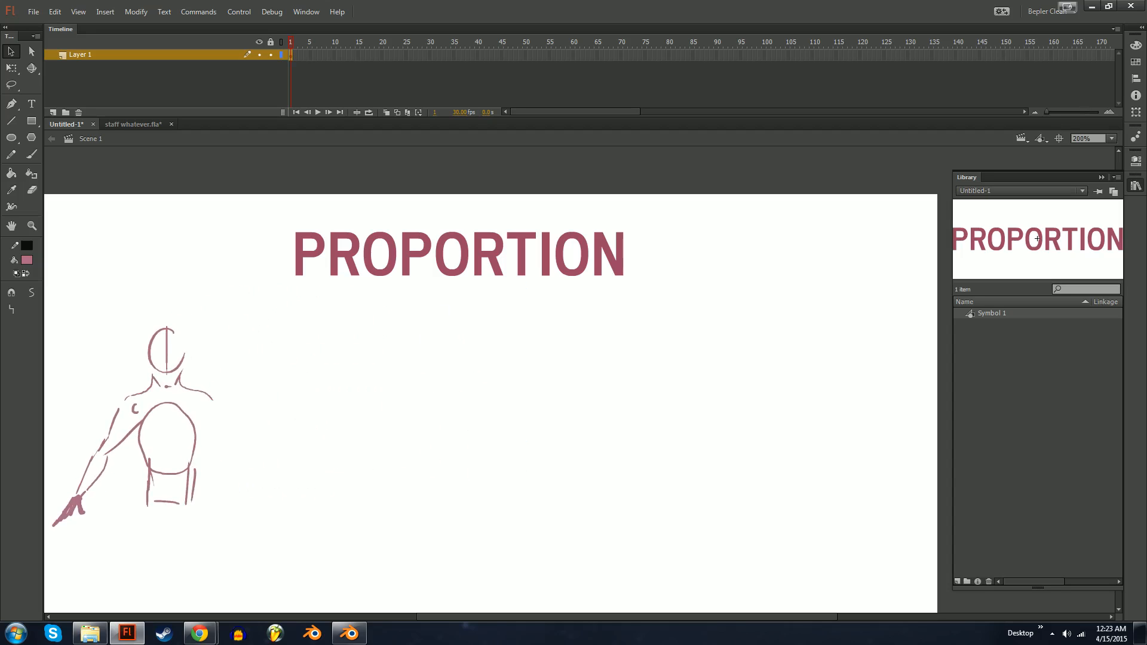
Add the text "JUST WING IT" below the PROPORTION title in the lighter pink C97399.
{"action": "key", "text": "b"}
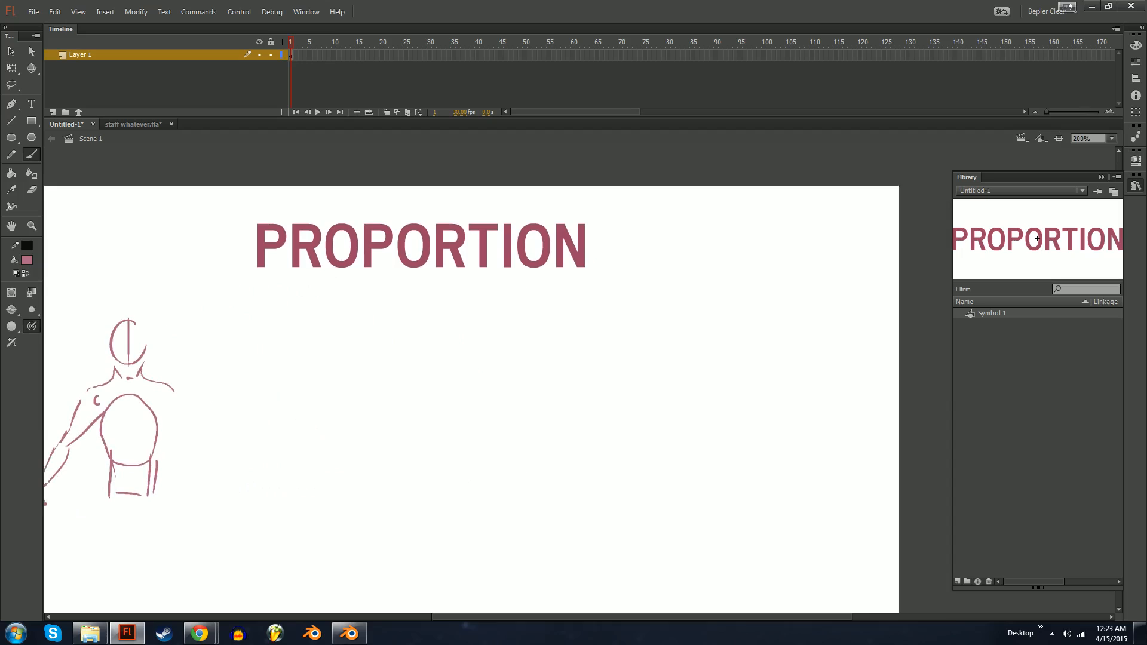
{"action": "key", "text": "i"}
{"action": "left_click_drag", "start_coordinate": [418, 382], "coordinate": [488, 420]}
{"action": "key", "text": "t"}
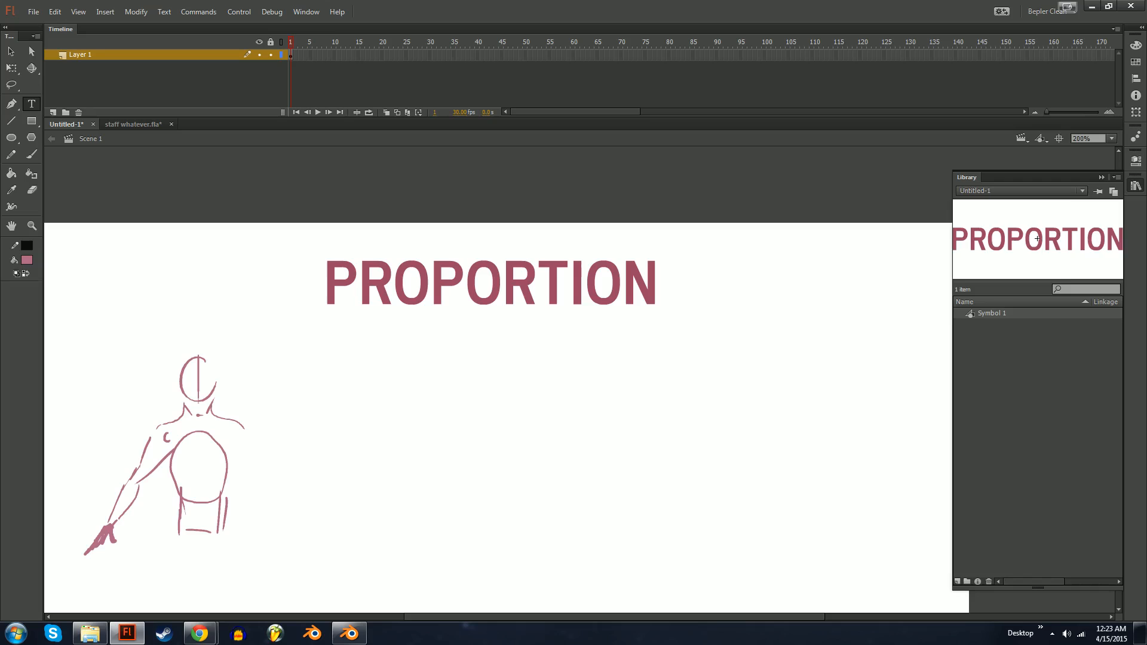
{"action": "left_click", "coordinate": [1136, 46]}
{"action": "left_click_drag", "start_coordinate": [1056, 107], "coordinate": [1056, 101]}
{"action": "left_click", "coordinate": [433, 389]}
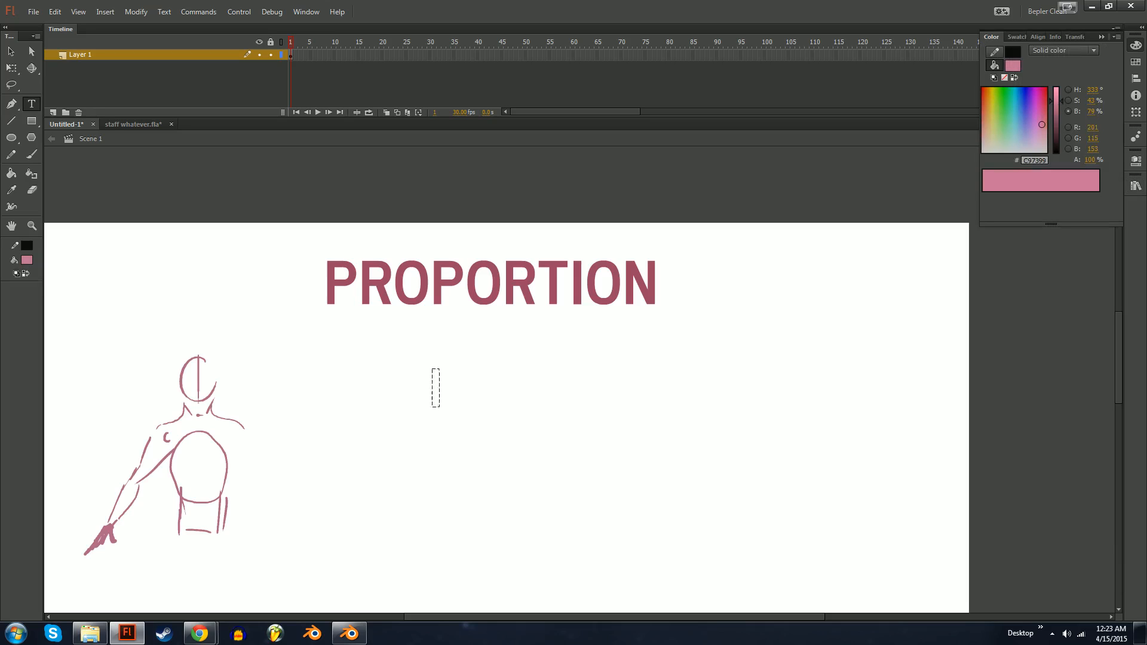
{"action": "type", "text": "JUST"}
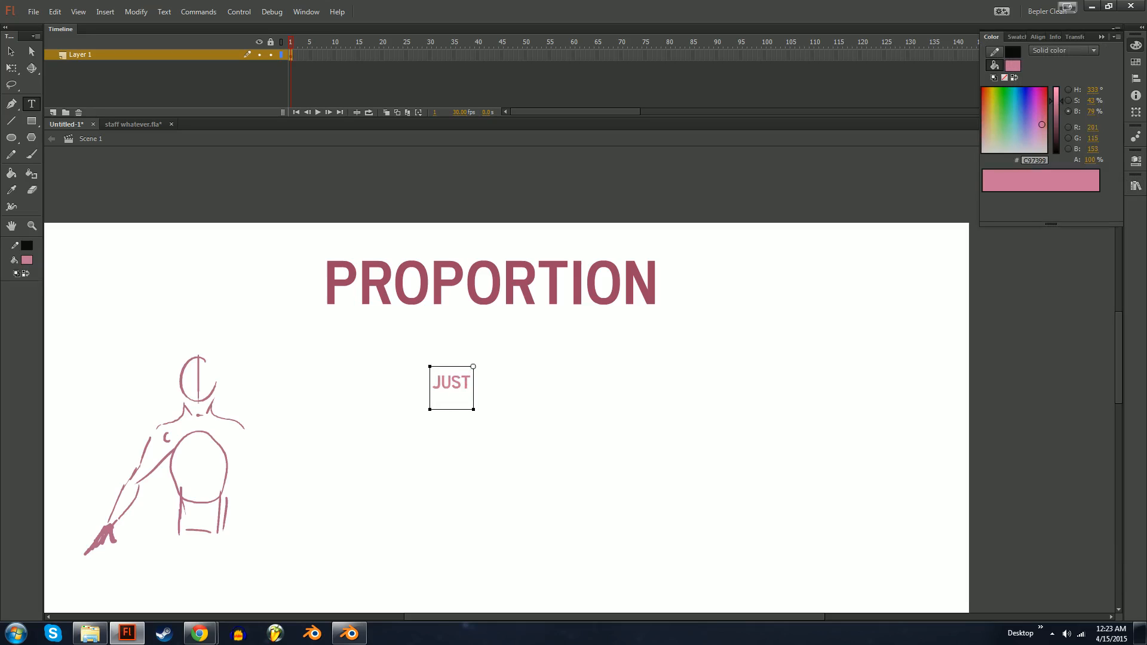
{"action": "type", "text": " WING IT"}
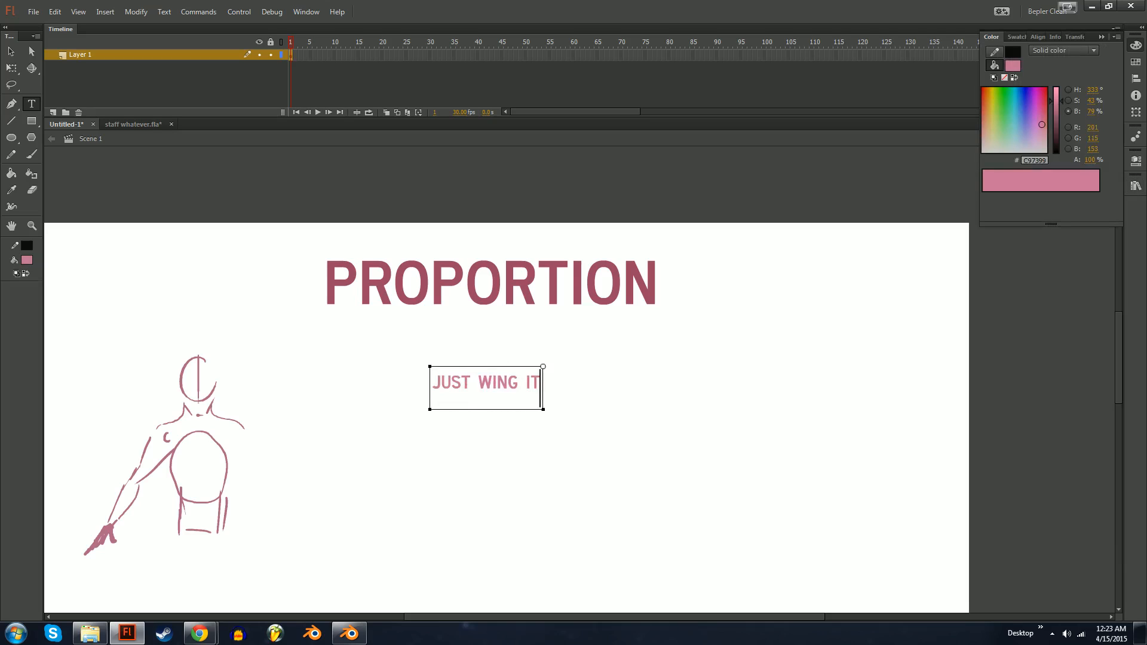
Break the "JUST WING IT" text apart and centre it horizontally on the page.
{"action": "left_click", "coordinate": [452, 480]}
{"action": "key", "text": "v"}
{"action": "left_click_drag", "start_coordinate": [452, 481], "coordinate": [529, 362]}
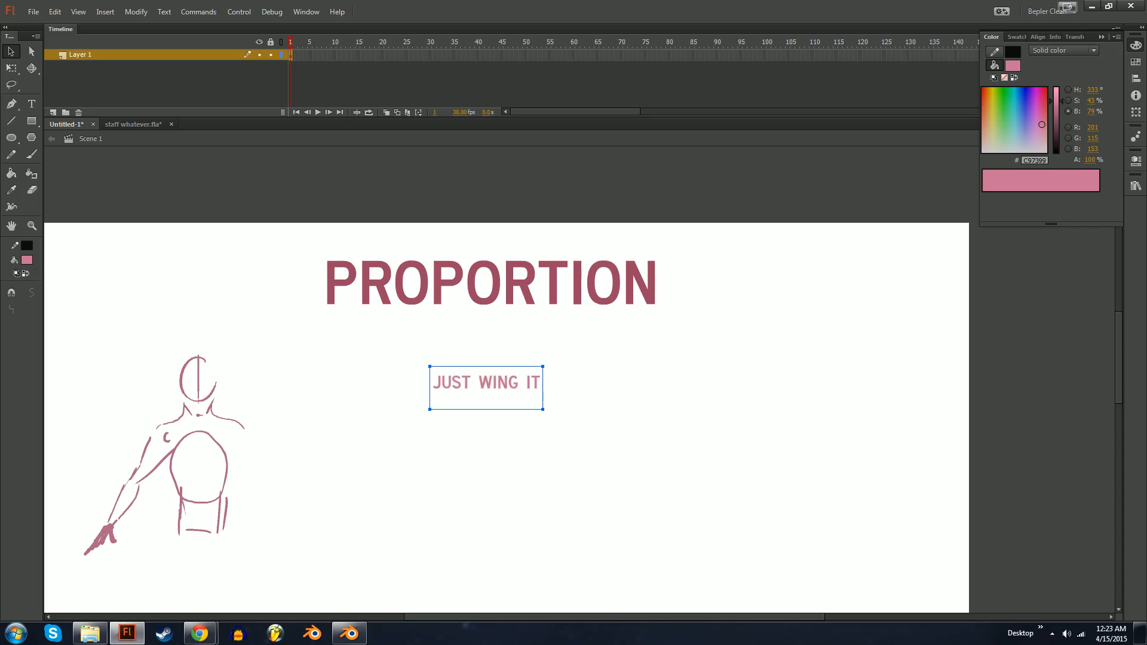
{"action": "key", "text": "ctrl+b"}
{"action": "key", "text": "ctrl+alt+2"}
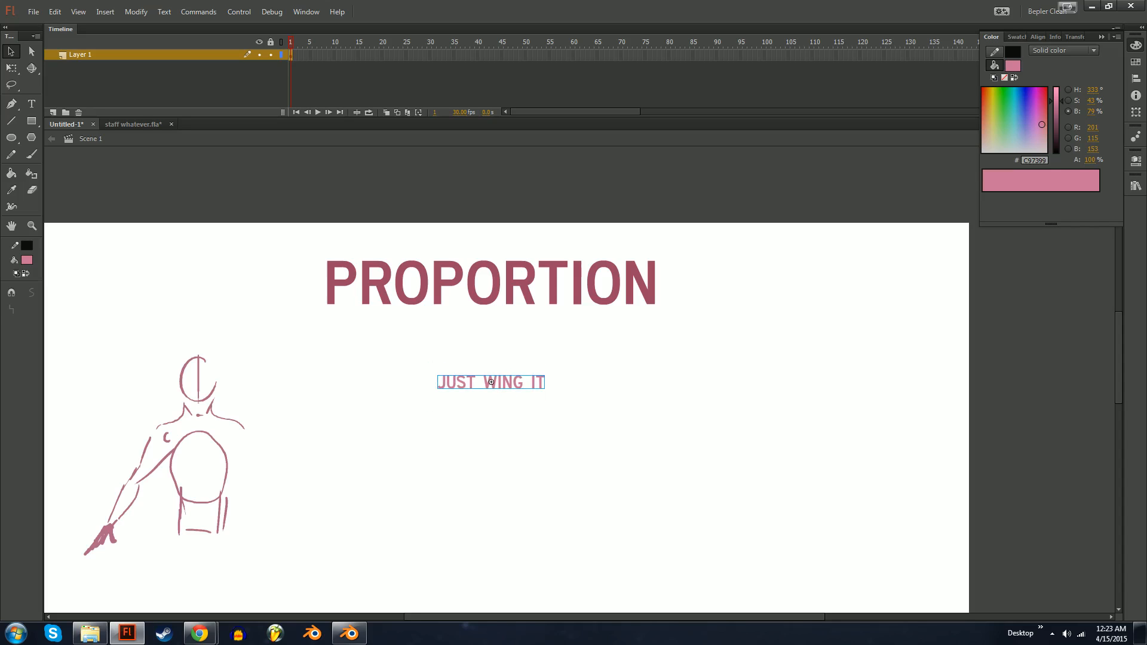
Enlarge the "JUST WING IT" text and move it directly beneath the PROPORTION title.
{"action": "key", "text": "q"}
{"action": "left_click_drag", "start_coordinate": [546, 375], "coordinate": [608, 367]}
{"action": "key", "text": "v"}
{"action": "left_click_drag", "start_coordinate": [491, 383], "coordinate": [491, 328]}
{"action": "left_click", "coordinate": [508, 448]}
Delete the leftover square in the page's lower-right corner.
{"action": "mouse_move", "coordinate": [508, 448]}
{"action": "left_mouse_down"}
{"action": "mouse_move", "coordinate": [601, 339]}
{"action": "mouse_move", "coordinate": [553, 341]}
{"action": "mouse_move", "coordinate": [506, 257]}
{"action": "left_mouse_up"}
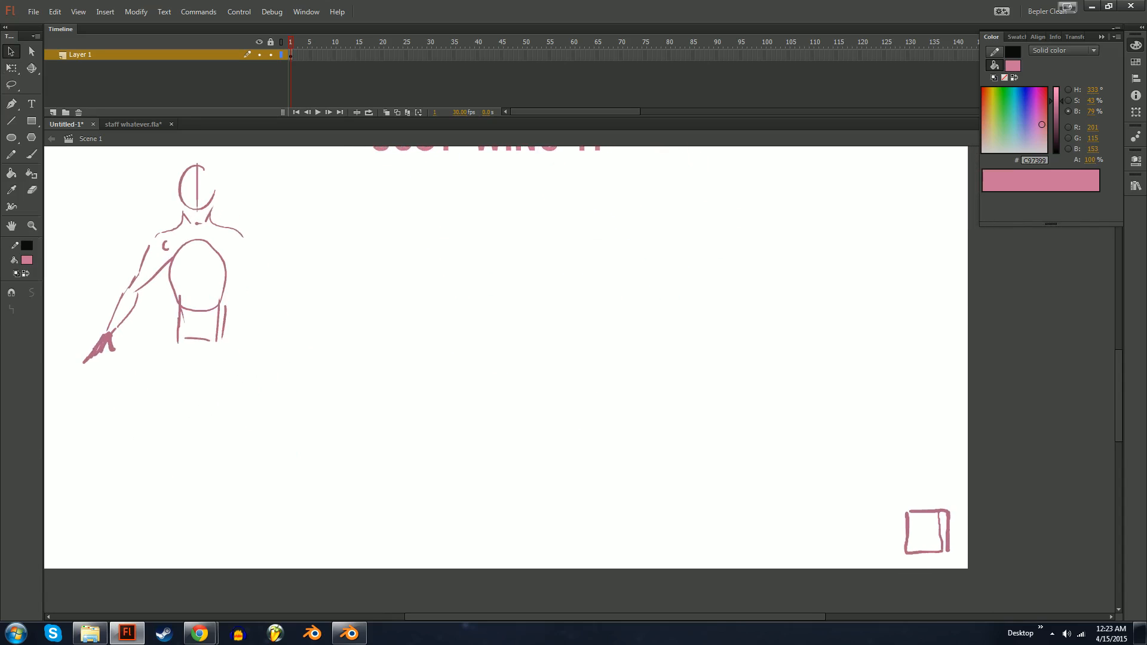
{"action": "left_click_drag", "start_coordinate": [875, 484], "coordinate": [1035, 620]}
{"action": "key", "text": "Delete"}
{"action": "mouse_move", "coordinate": [538, 311]}
{"action": "left_mouse_down"}
{"action": "mouse_move", "coordinate": [677, 479]}
{"action": "mouse_move", "coordinate": [533, 445]}
{"action": "left_mouse_up"}
Undo the pink trial brush stroke and set the fill colour to the grey-blue 678087.
{"action": "key", "text": "b"}
{"action": "left_click_drag", "start_coordinate": [412, 452], "coordinate": [406, 470]}
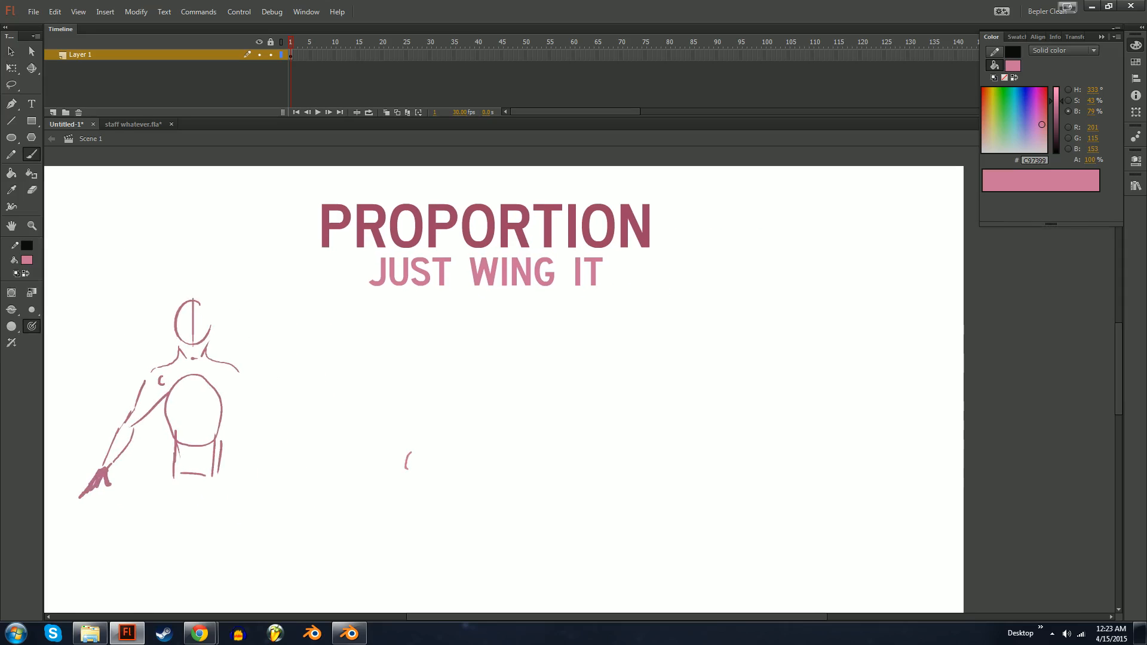
{"action": "key", "text": "ctrl+z"}
{"action": "left_click_drag", "start_coordinate": [1042, 124], "coordinate": [1016, 137]}
{"action": "left_click_drag", "start_coordinate": [1064, 108], "coordinate": [1055, 117]}
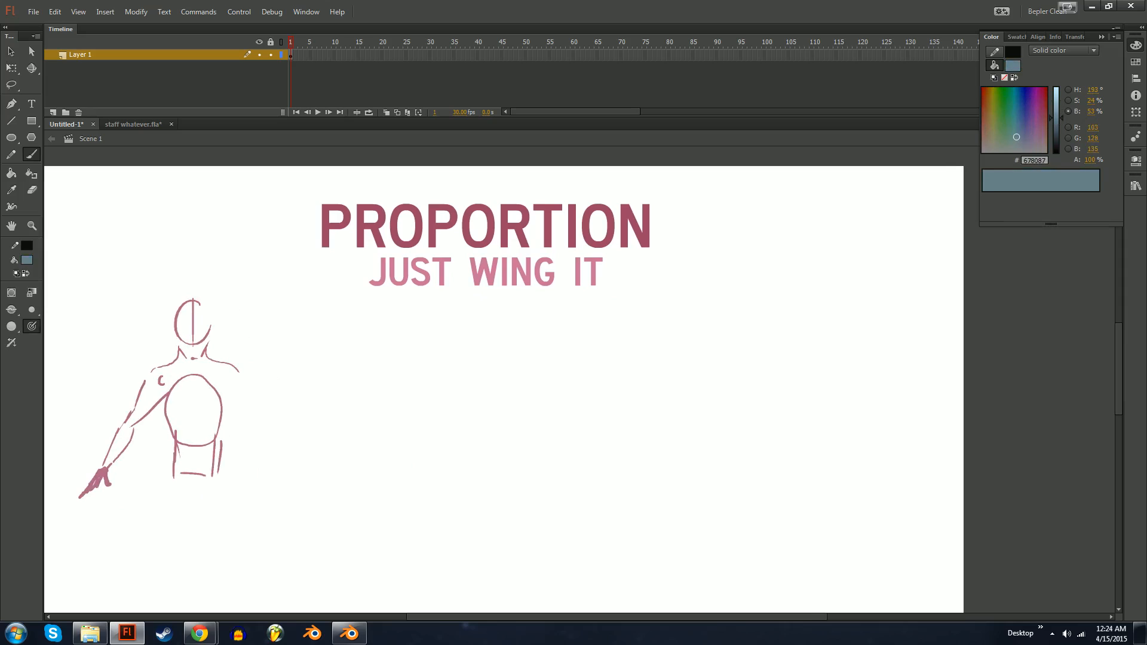
Undo the trial strokes and brush a large upright grey-blue oval for a head beside the pink figure.
{"action": "mouse_move", "coordinate": [399, 321]}
{"action": "left_mouse_down"}
{"action": "mouse_move", "coordinate": [642, 227]}
{"action": "mouse_move", "coordinate": [616, 216]}
{"action": "left_mouse_up"}
{"action": "key", "text": "ctrl+z"}
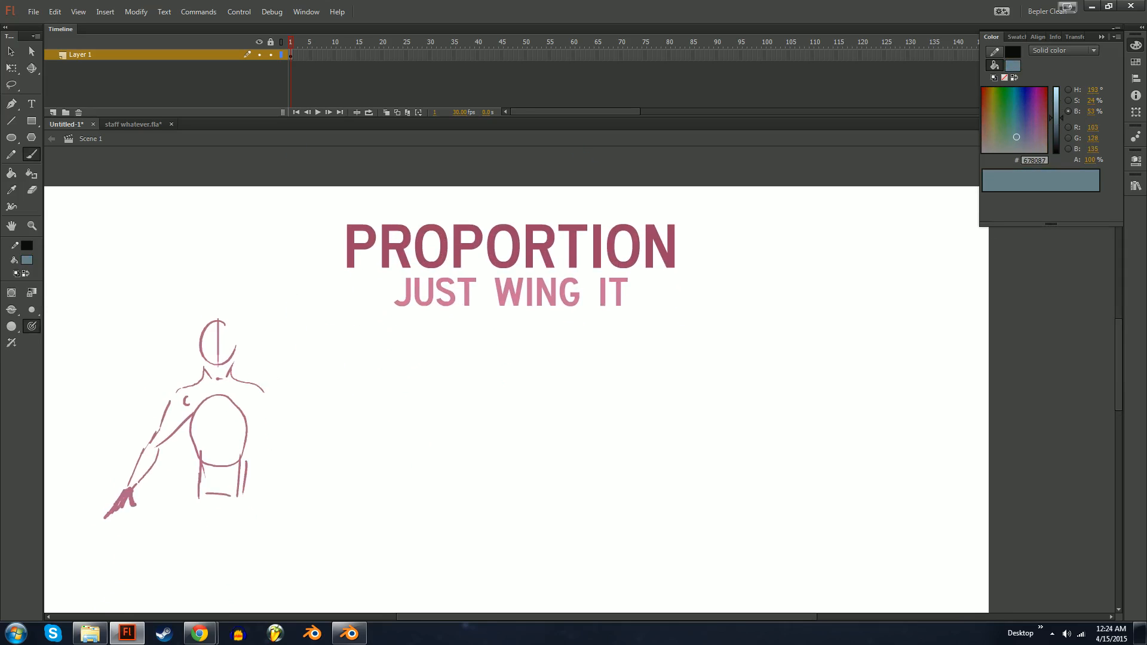
{"action": "mouse_move", "coordinate": [454, 395]}
{"action": "left_mouse_down"}
{"action": "mouse_move", "coordinate": [400, 317]}
{"action": "mouse_move", "coordinate": [390, 270]}
{"action": "mouse_move", "coordinate": [335, 415]}
{"action": "mouse_move", "coordinate": [410, 281]}
{"action": "mouse_move", "coordinate": [386, 268]}
{"action": "left_mouse_up"}
{"action": "key", "text": "ctrl+z"}
{"action": "key", "text": "ctrl+z"}
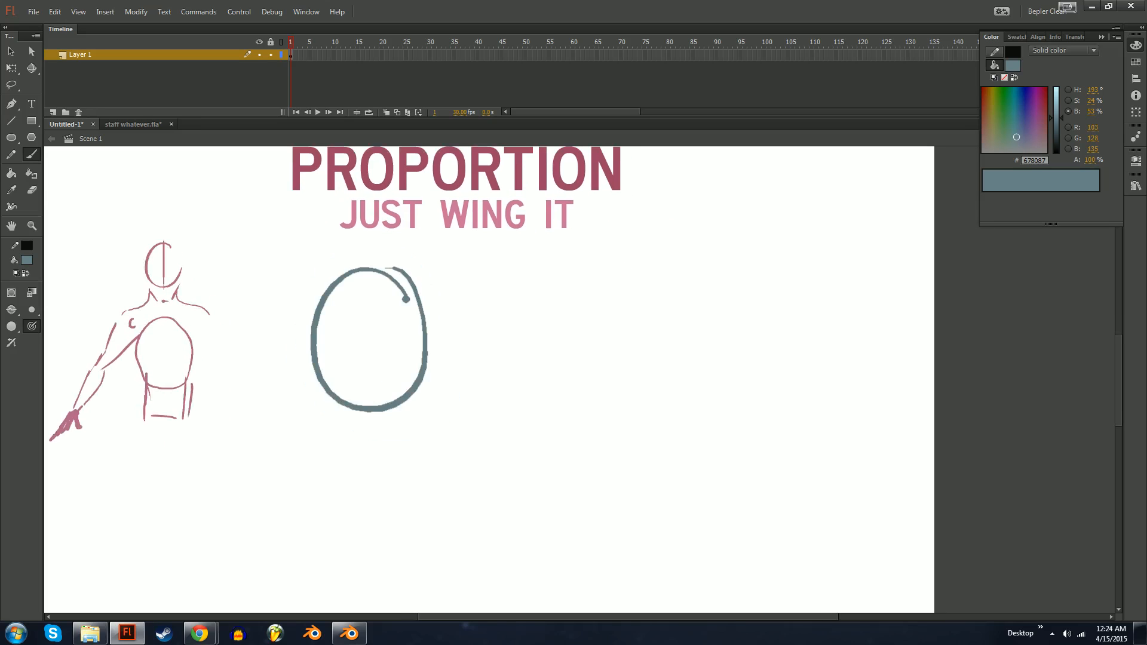
Draw a curved vertical centre line, a horizontal guide line, a nose and a short mouth stroke on the head.
{"action": "left_click_drag", "start_coordinate": [412, 311], "coordinate": [411, 320]}
{"action": "left_click_drag", "start_coordinate": [364, 279], "coordinate": [385, 449]}
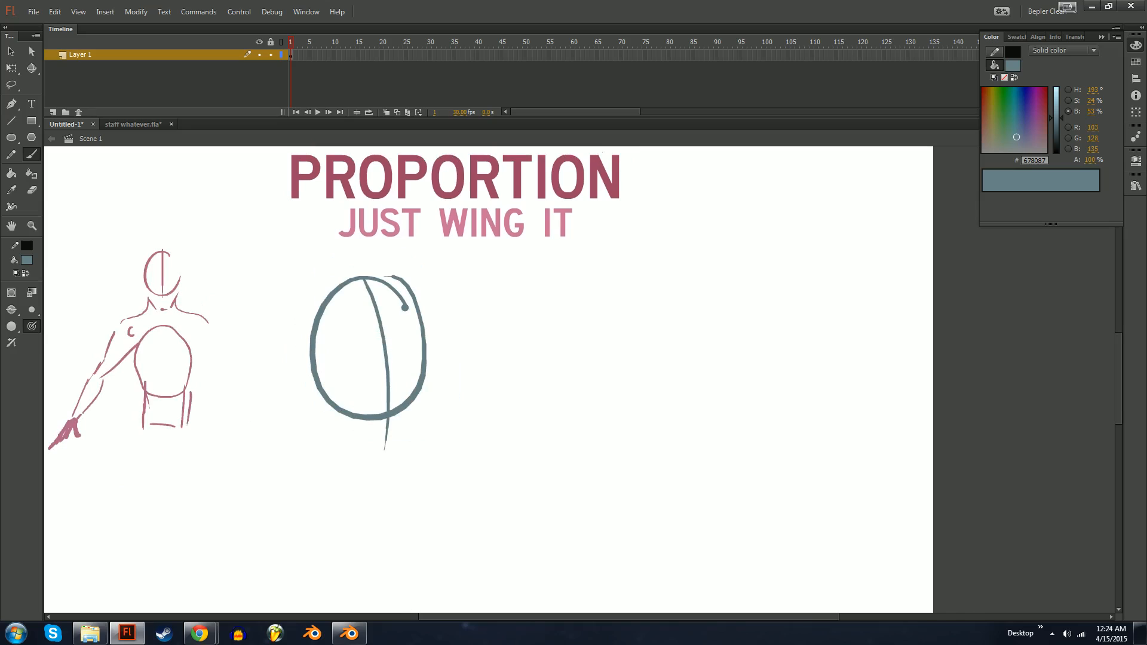
{"action": "mouse_move", "coordinate": [331, 377]}
{"action": "left_mouse_down"}
{"action": "mouse_move", "coordinate": [426, 365]}
{"action": "mouse_move", "coordinate": [390, 430]}
{"action": "left_mouse_up"}
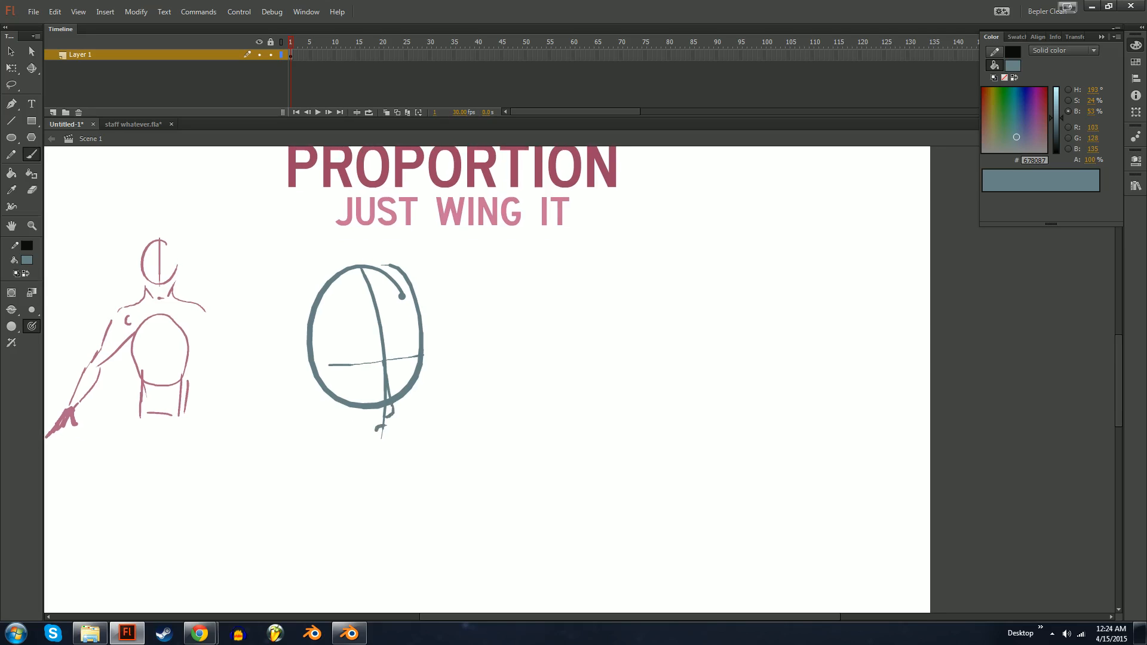
{"action": "left_click_drag", "start_coordinate": [377, 431], "coordinate": [386, 427]}
Draw the cheek, jaw and chin strokes beneath the head oval, redoing the cheek line nearer the nose.
{"action": "mouse_move", "coordinate": [311, 392]}
{"action": "left_mouse_down"}
{"action": "mouse_move", "coordinate": [320, 427]}
{"action": "mouse_move", "coordinate": [361, 474]}
{"action": "mouse_move", "coordinate": [411, 443]}
{"action": "left_mouse_up"}
{"action": "key", "text": "ctrl+z"}
{"action": "left_click_drag", "start_coordinate": [419, 395], "coordinate": [404, 447]}
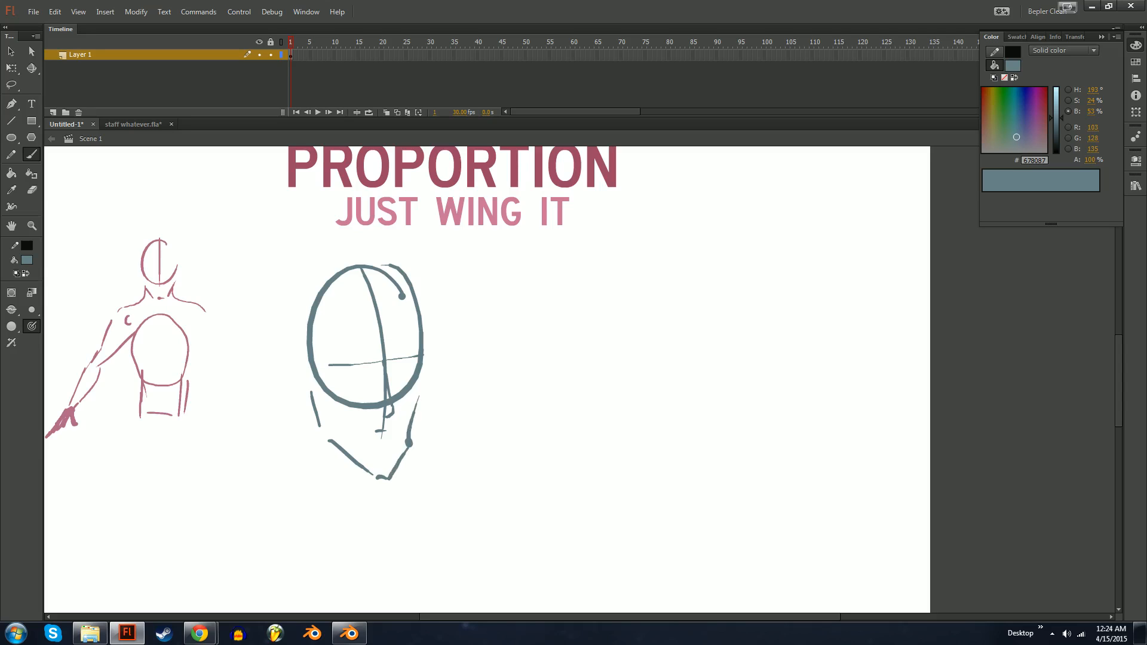
{"action": "key", "text": "ctrl+z"}
{"action": "left_click_drag", "start_coordinate": [423, 366], "coordinate": [415, 428]}
{"action": "left_click_drag", "start_coordinate": [391, 477], "coordinate": [391, 469]}
{"action": "key", "text": "Escape"}
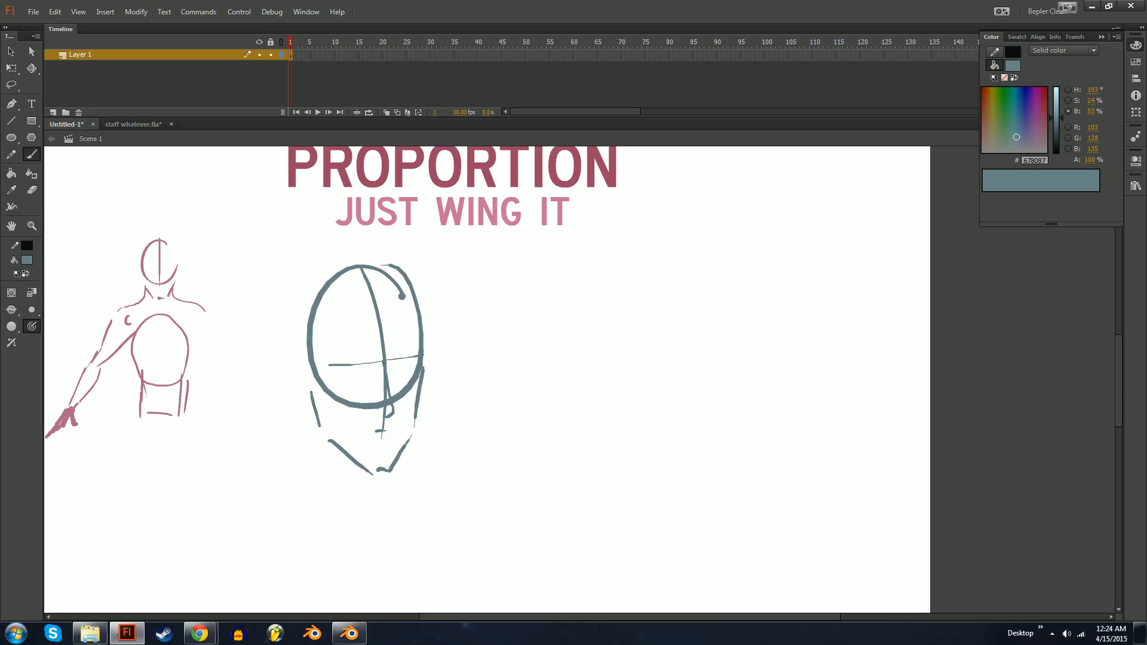
Examine the head sketch's nose, mouth and jaw up close and from a distance, undoing any stray stroke.
{"action": "left_click_drag", "start_coordinate": [351, 458], "coordinate": [347, 450]}
{"action": "key", "text": "Escape"}
{"action": "key", "text": "ctrl+minus"}
{"action": "key", "text": "ctrl+equal"}
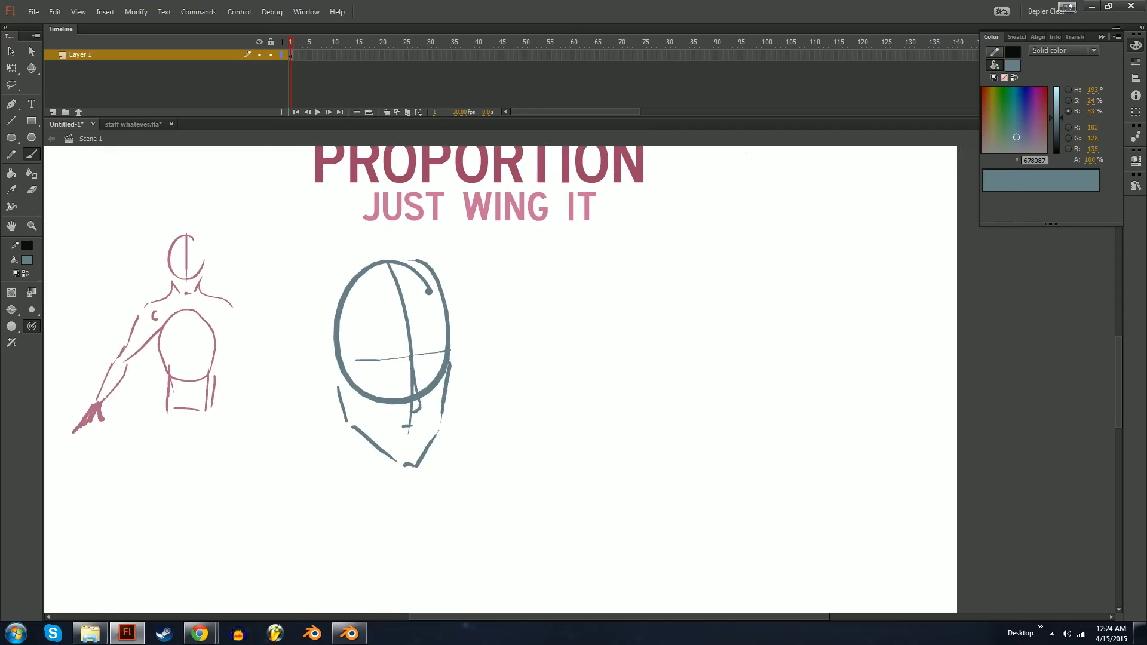
{"action": "left_click_drag", "start_coordinate": [478, 358], "coordinate": [351, 370]}
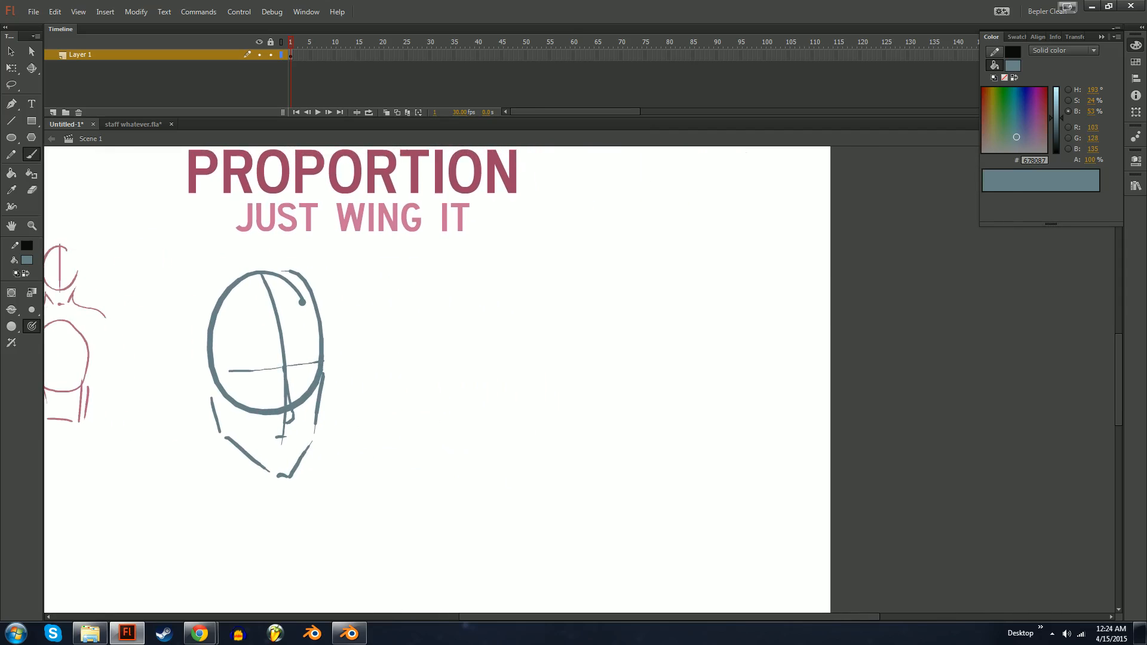
{"action": "left_click_drag", "start_coordinate": [478, 358], "coordinate": [601, 371]}
{"action": "key", "text": "ctrl+equal"}
{"action": "left_click_drag", "start_coordinate": [419, 359], "coordinate": [567, 359]}
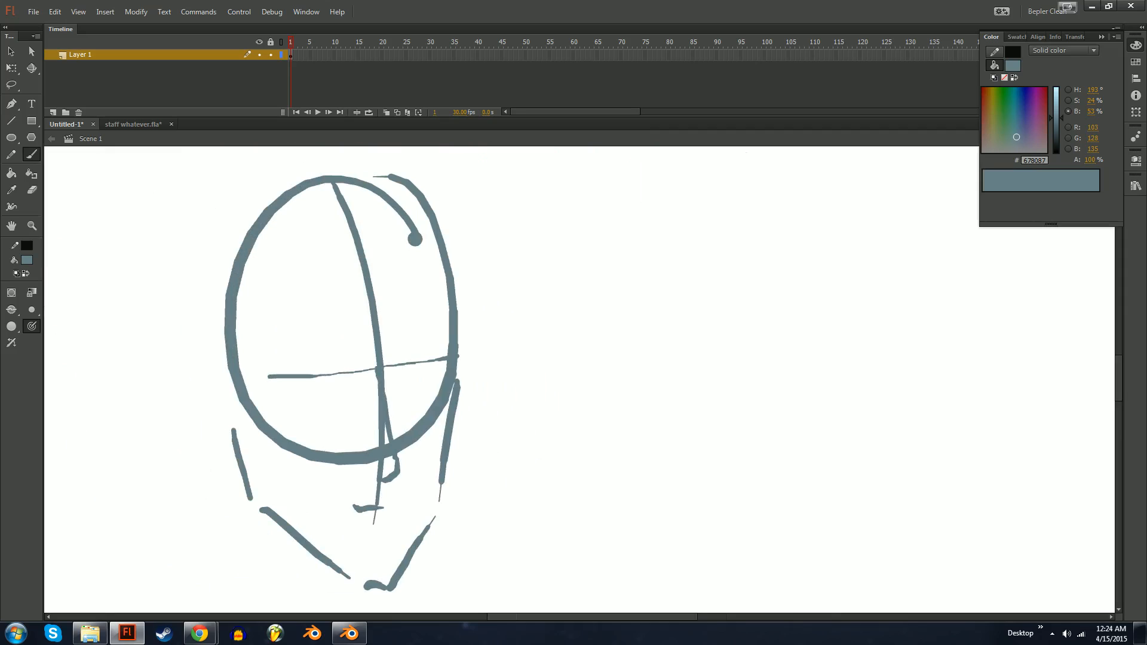
{"action": "left_click_drag", "start_coordinate": [382, 479], "coordinate": [365, 514]}
{"action": "key", "text": "ctrl+z"}
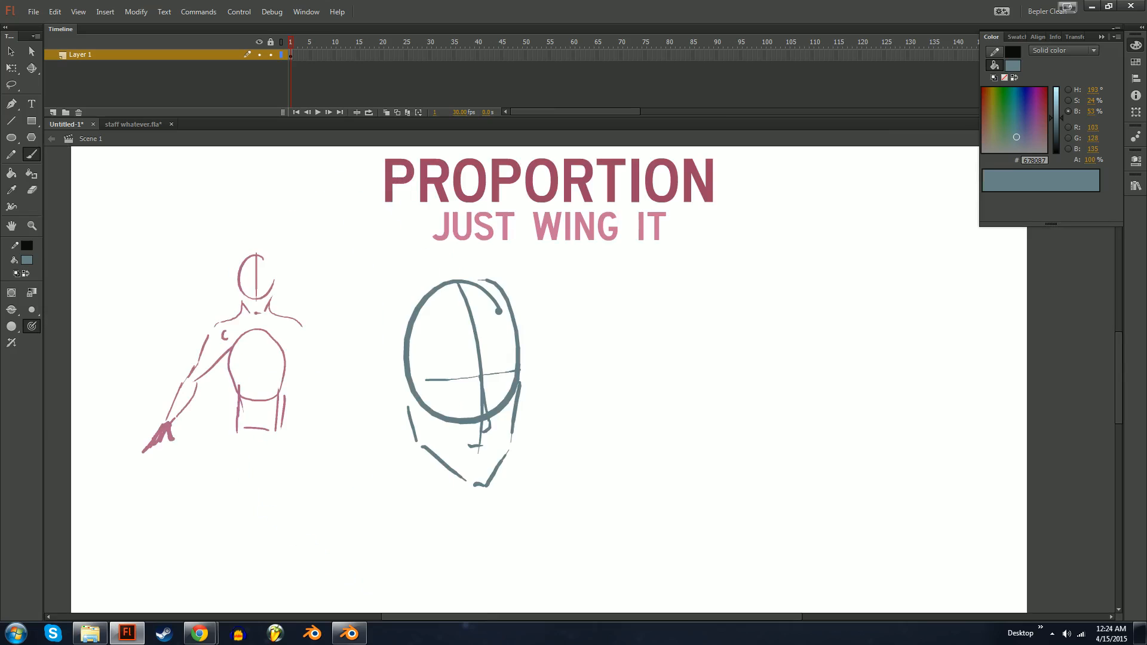
Draw a large boxy fist with a raised thumb beside the head, erasing the overlap where the thumb meets the fist.
{"action": "mouse_move", "coordinate": [418, 359]}
{"action": "left_mouse_down"}
{"action": "mouse_move", "coordinate": [456, 361]}
{"action": "mouse_move", "coordinate": [528, 410]}
{"action": "mouse_move", "coordinate": [563, 395]}
{"action": "mouse_move", "coordinate": [538, 377]}
{"action": "left_mouse_up"}
{"action": "mouse_move", "coordinate": [540, 338]}
{"action": "left_mouse_down"}
{"action": "mouse_move", "coordinate": [752, 477]}
{"action": "mouse_move", "coordinate": [545, 340]}
{"action": "mouse_move", "coordinate": [540, 425]}
{"action": "left_mouse_up"}
{"action": "mouse_move", "coordinate": [559, 313]}
{"action": "left_mouse_down"}
{"action": "mouse_move", "coordinate": [549, 418]}
{"action": "mouse_move", "coordinate": [608, 317]}
{"action": "mouse_move", "coordinate": [589, 287]}
{"action": "mouse_move", "coordinate": [615, 390]}
{"action": "mouse_move", "coordinate": [603, 423]}
{"action": "left_mouse_up"}
{"action": "key", "text": "ctrl+z"}
{"action": "key", "text": "e"}
{"action": "mouse_move", "coordinate": [612, 380]}
{"action": "left_mouse_down"}
{"action": "mouse_move", "coordinate": [609, 422]}
{"action": "mouse_move", "coordinate": [618, 417]}
{"action": "left_mouse_up"}
{"action": "key", "text": "b"}
{"action": "key", "text": "ctrl+z"}
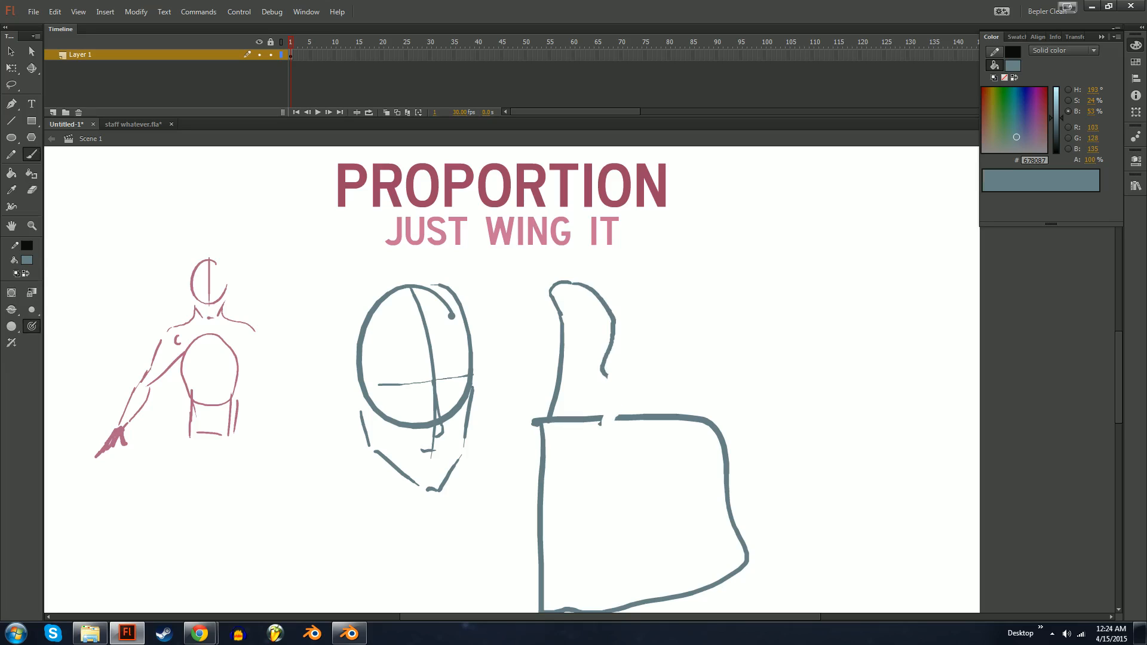
Redraw the thumb's lower edge so it runs down to the top of the fist.
{"action": "left_click_drag", "start_coordinate": [606, 370], "coordinate": [624, 416]}
{"action": "key", "text": "ctrl+z"}
{"action": "left_click_drag", "start_coordinate": [605, 371], "coordinate": [621, 410]}
Erase and redraw the fist's lower-right corner with a rounded finger edge and an inward notch.
{"action": "left_click_drag", "start_coordinate": [622, 466], "coordinate": [579, 333]}
{"action": "mouse_move", "coordinate": [655, 457]}
{"action": "left_mouse_down"}
{"action": "mouse_move", "coordinate": [685, 423]}
{"action": "mouse_move", "coordinate": [689, 379]}
{"action": "left_mouse_up"}
{"action": "key", "text": "e"}
{"action": "left_click_drag", "start_coordinate": [704, 421], "coordinate": [673, 450]}
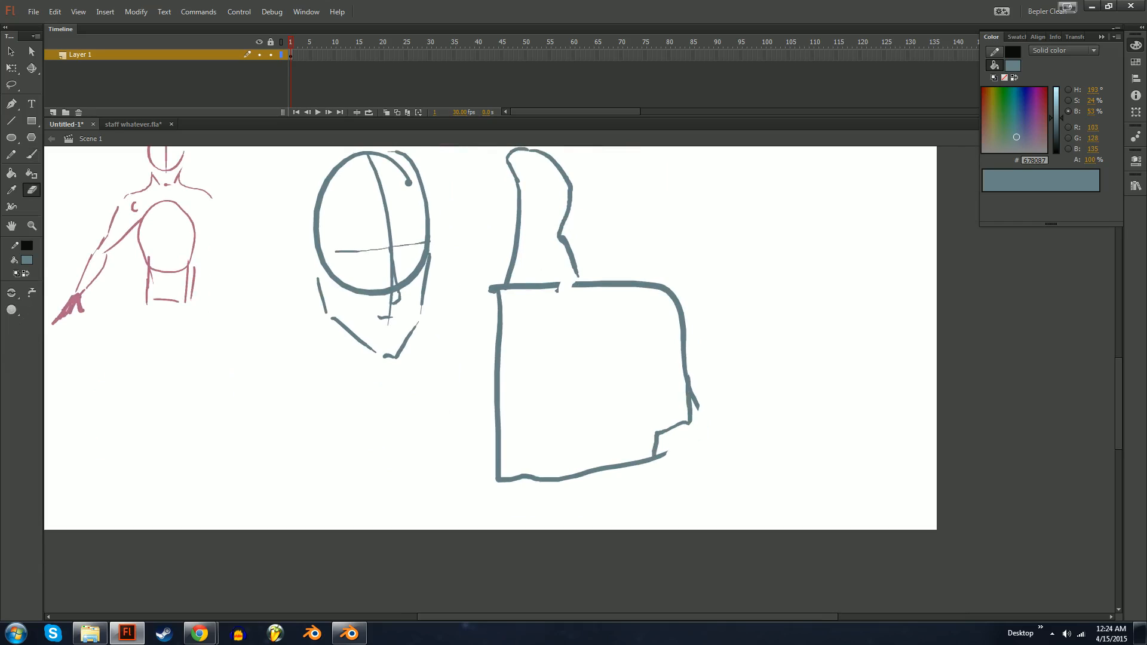
{"action": "mouse_move", "coordinate": [690, 409]}
{"action": "left_mouse_down"}
{"action": "mouse_move", "coordinate": [682, 426]}
{"action": "mouse_move", "coordinate": [666, 426]}
{"action": "mouse_move", "coordinate": [656, 470]}
{"action": "mouse_move", "coordinate": [557, 463]}
{"action": "left_mouse_up"}
{"action": "key", "text": "b"}
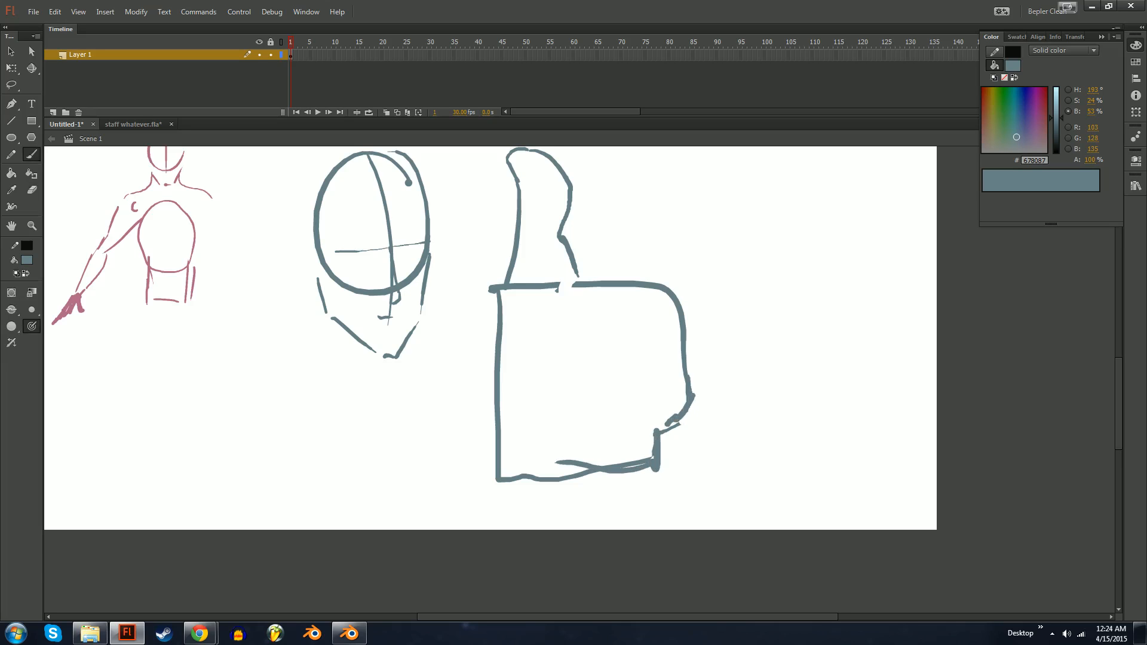
Circle the whole thumbs-up hand with a large brush stroke, and undo the trial strokes.
{"action": "mouse_move", "coordinate": [561, 383]}
{"action": "left_mouse_down"}
{"action": "mouse_move", "coordinate": [600, 425]}
{"action": "mouse_move", "coordinate": [605, 481]}
{"action": "left_mouse_up"}
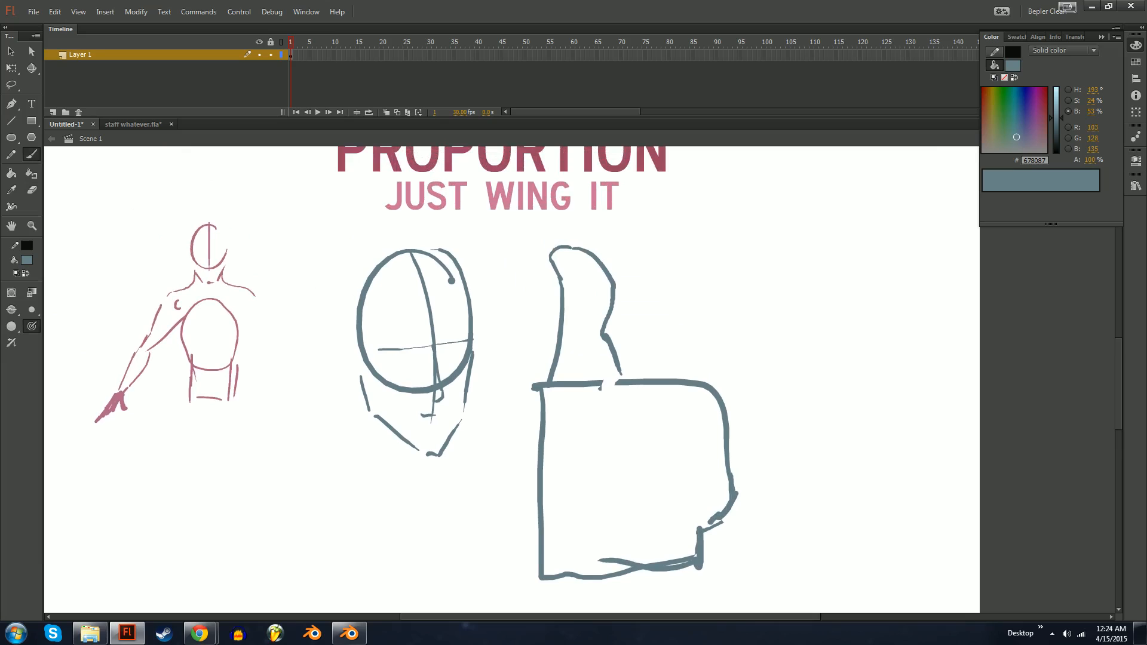
{"action": "left_click_drag", "start_coordinate": [538, 392], "coordinate": [517, 463]}
{"action": "key", "text": "ctrl+z"}
{"action": "left_click_drag", "start_coordinate": [534, 519], "coordinate": [557, 527]}
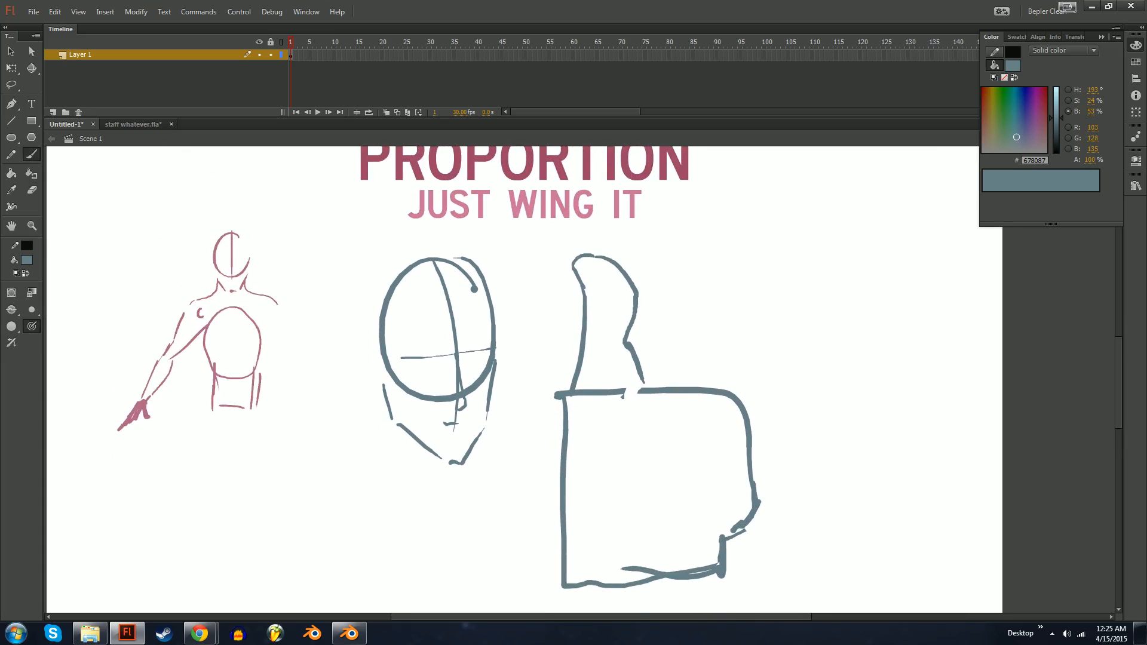
{"action": "mouse_move", "coordinate": [735, 236]}
{"action": "left_mouse_down"}
{"action": "mouse_move", "coordinate": [632, 611]}
{"action": "mouse_move", "coordinate": [658, 274]}
{"action": "left_mouse_up"}
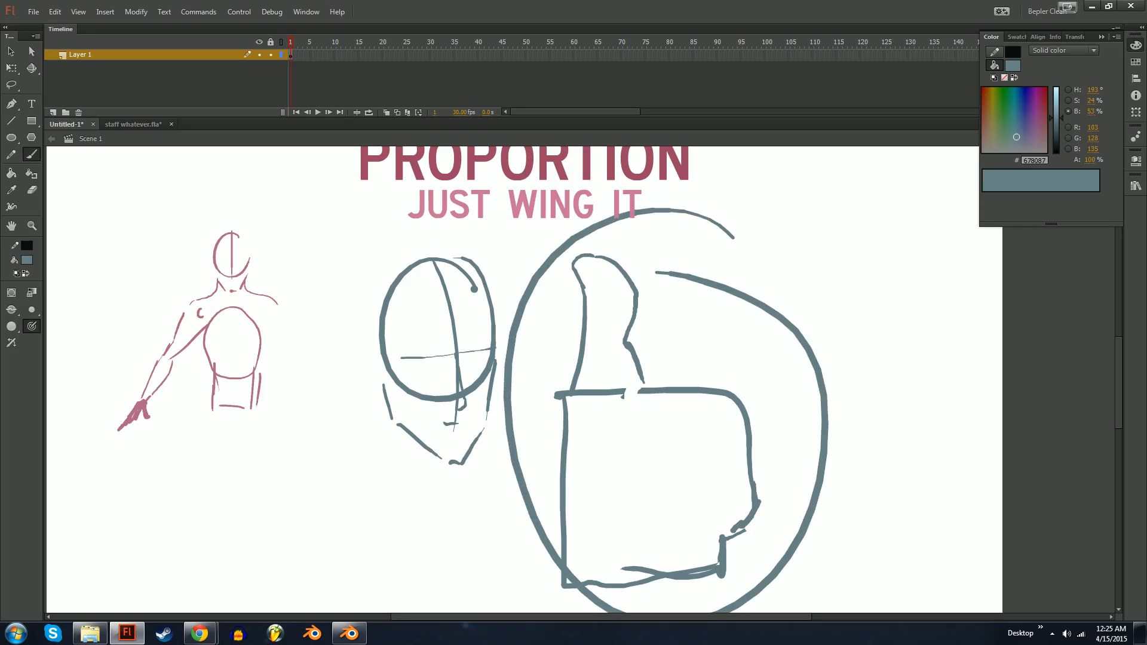
{"action": "left_click_drag", "start_coordinate": [750, 261], "coordinate": [709, 340]}
{"action": "key", "text": "ctrl+z"}
{"action": "key", "text": "ctrl+z"}
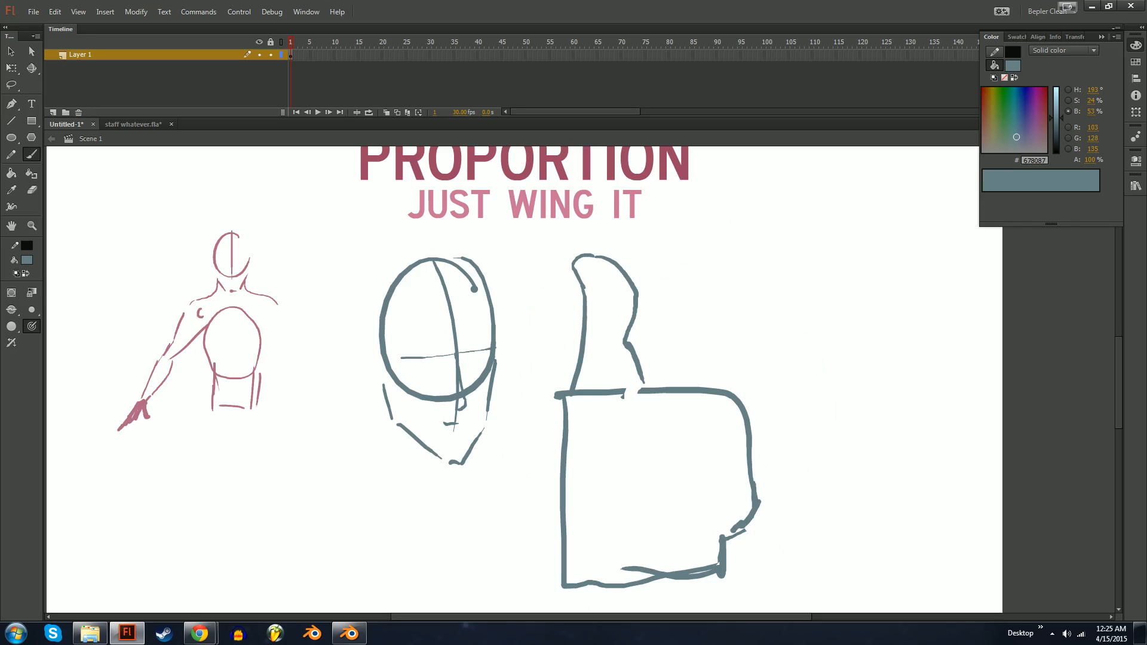
Underline the PROPORTION title with a straight stroke, and undo the underline.
{"action": "left_click_drag", "start_coordinate": [537, 359], "coordinate": [665, 466]}
{"action": "left_click_drag", "start_coordinate": [481, 295], "coordinate": [848, 297]}
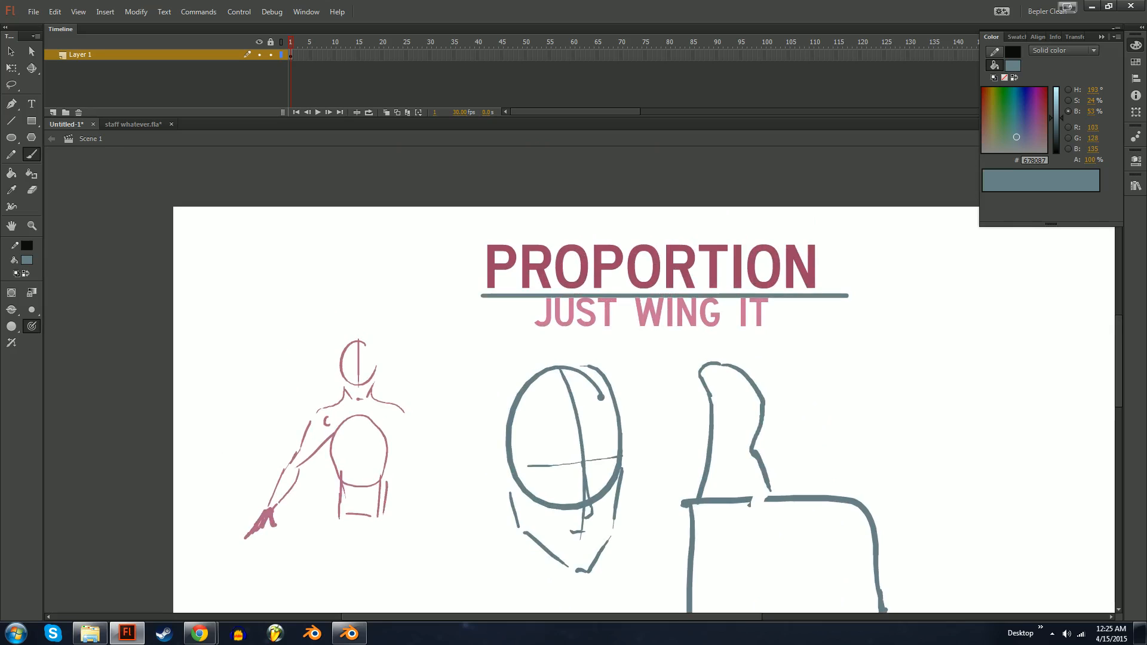
{"action": "key", "text": "ctrl+z"}
{"action": "mouse_move", "coordinate": [717, 448]}
{"action": "left_mouse_down"}
{"action": "mouse_move", "coordinate": [723, 294]}
{"action": "mouse_move", "coordinate": [787, 312]}
{"action": "mouse_move", "coordinate": [710, 300]}
{"action": "left_mouse_up"}
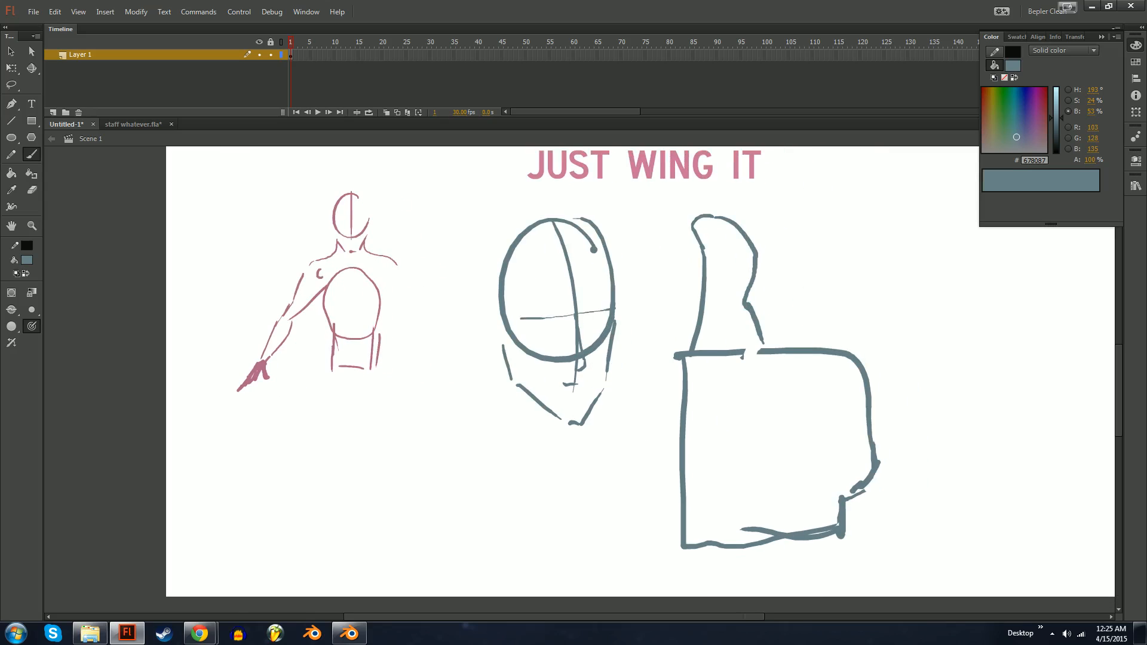
Draw rounded finger contours along the fist's outer edge and a short horizontal line separating the upper fingers.
{"action": "mouse_move", "coordinate": [868, 370]}
{"action": "left_mouse_down"}
{"action": "mouse_move", "coordinate": [871, 429]}
{"action": "mouse_move", "coordinate": [858, 461]}
{"action": "left_mouse_up"}
{"action": "left_click_drag", "start_coordinate": [747, 419], "coordinate": [740, 462]}
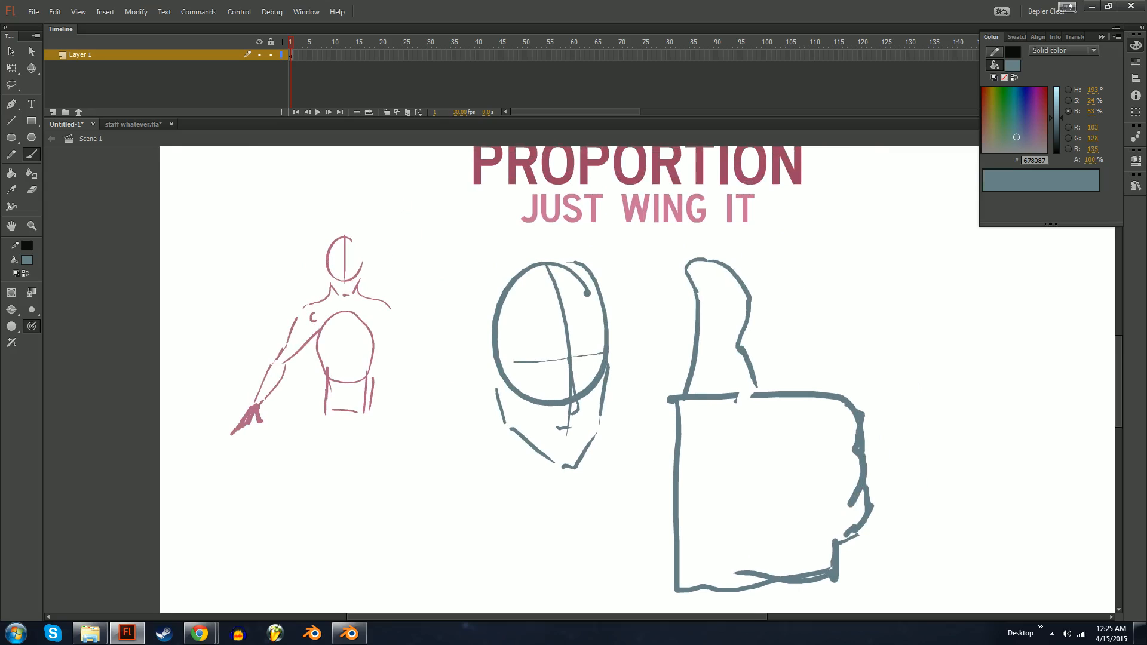
{"action": "left_click_drag", "start_coordinate": [803, 454], "coordinate": [860, 449]}
{"action": "mouse_move", "coordinate": [777, 430]}
{"action": "left_mouse_down"}
{"action": "mouse_move", "coordinate": [775, 441]}
{"action": "mouse_move", "coordinate": [765, 380]}
{"action": "left_mouse_up"}
Draw the upper and lower outlines of a bent arm from the fist to below the chin, redoing the elbow curve.
{"action": "left_click_drag", "start_coordinate": [691, 352], "coordinate": [606, 459]}
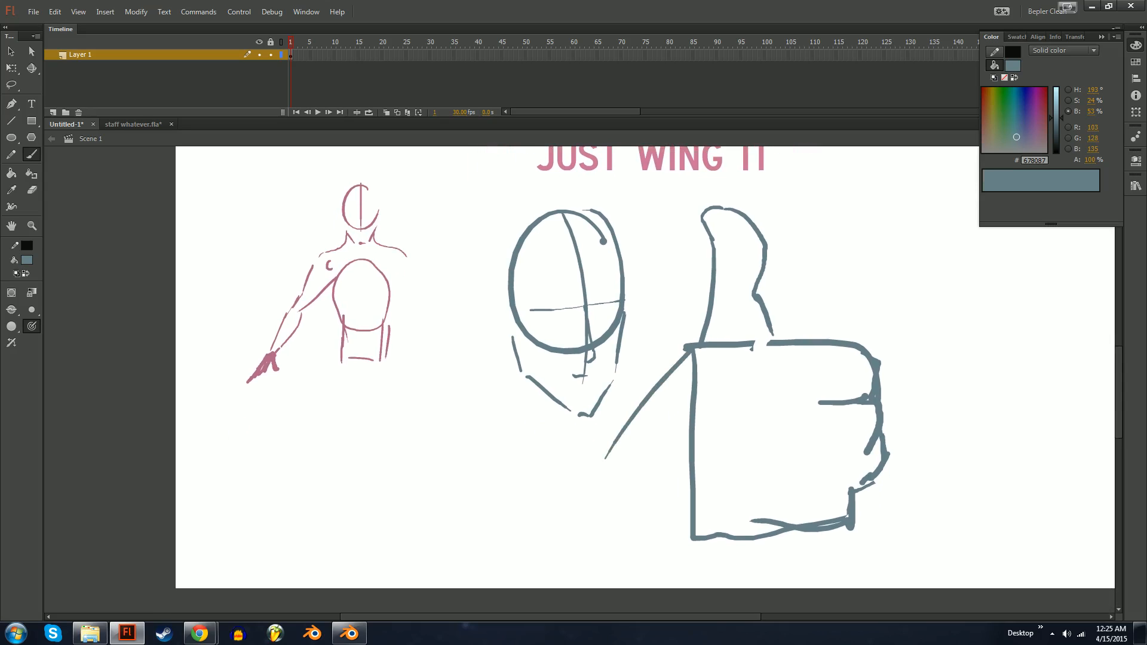
{"action": "left_click_drag", "start_coordinate": [584, 518], "coordinate": [703, 523]}
{"action": "left_click_drag", "start_coordinate": [625, 422], "coordinate": [512, 433]}
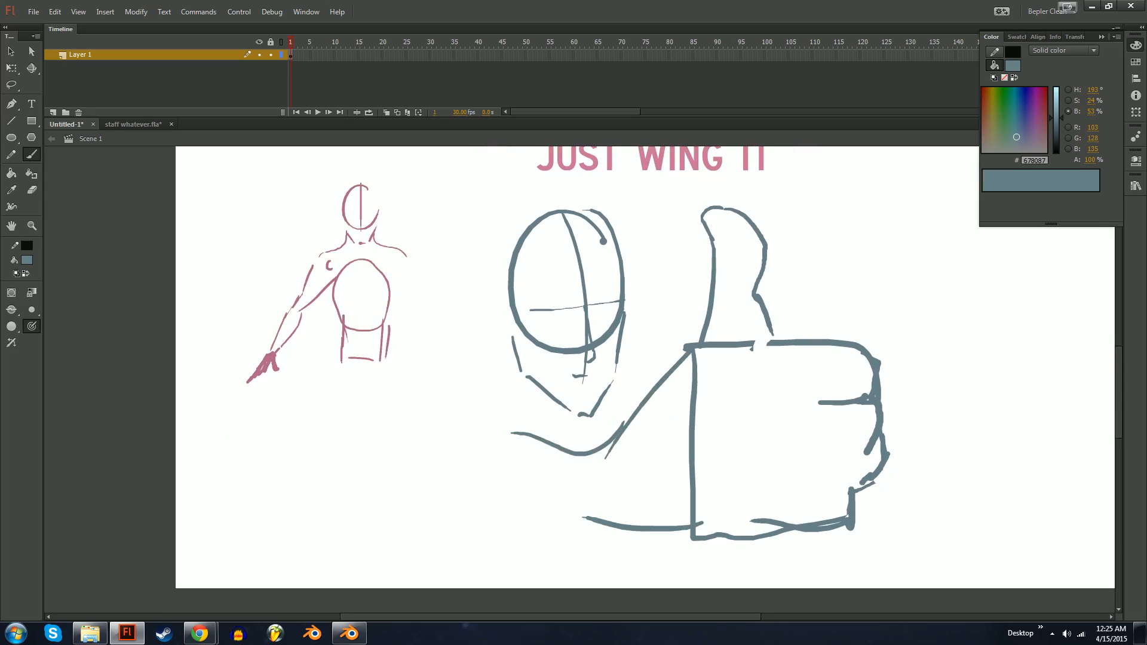
{"action": "left_click_drag", "start_coordinate": [591, 520], "coordinate": [498, 507]}
{"action": "key", "text": "ctrl+z"}
{"action": "mouse_move", "coordinate": [591, 521]}
{"action": "left_mouse_down"}
{"action": "mouse_move", "coordinate": [533, 524]}
{"action": "mouse_move", "coordinate": [487, 468]}
{"action": "left_mouse_up"}
Draw the curved shoulder outline and the upper arm's lower contour, discarding the trial strokes for the torso's side.
{"action": "left_click", "coordinate": [489, 403]}
{"action": "left_click", "coordinate": [489, 396]}
{"action": "mouse_move", "coordinate": [471, 409]}
{"action": "left_mouse_down"}
{"action": "mouse_move", "coordinate": [467, 455]}
{"action": "mouse_move", "coordinate": [541, 414]}
{"action": "mouse_move", "coordinate": [598, 325]}
{"action": "left_mouse_up"}
{"action": "left_click_drag", "start_coordinate": [519, 328], "coordinate": [503, 383]}
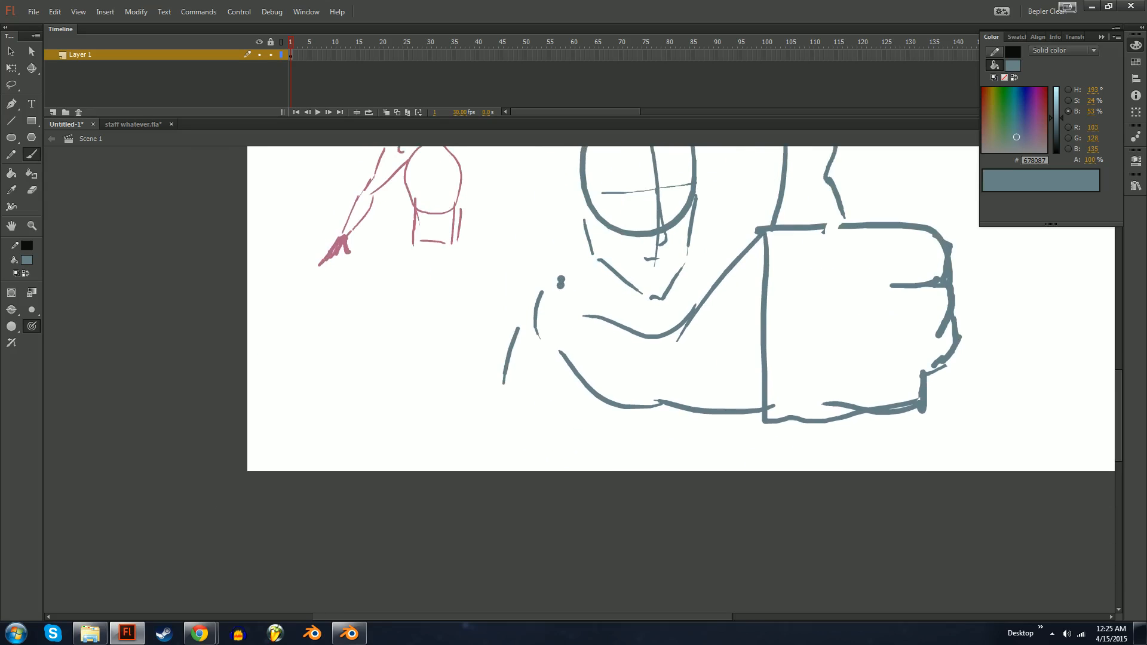
{"action": "key", "text": "ctrl+z"}
{"action": "mouse_move", "coordinate": [536, 332]}
{"action": "left_mouse_down"}
{"action": "mouse_move", "coordinate": [543, 394]}
{"action": "mouse_move", "coordinate": [558, 400]}
{"action": "left_mouse_up"}
{"action": "key", "text": "ctrl+z"}
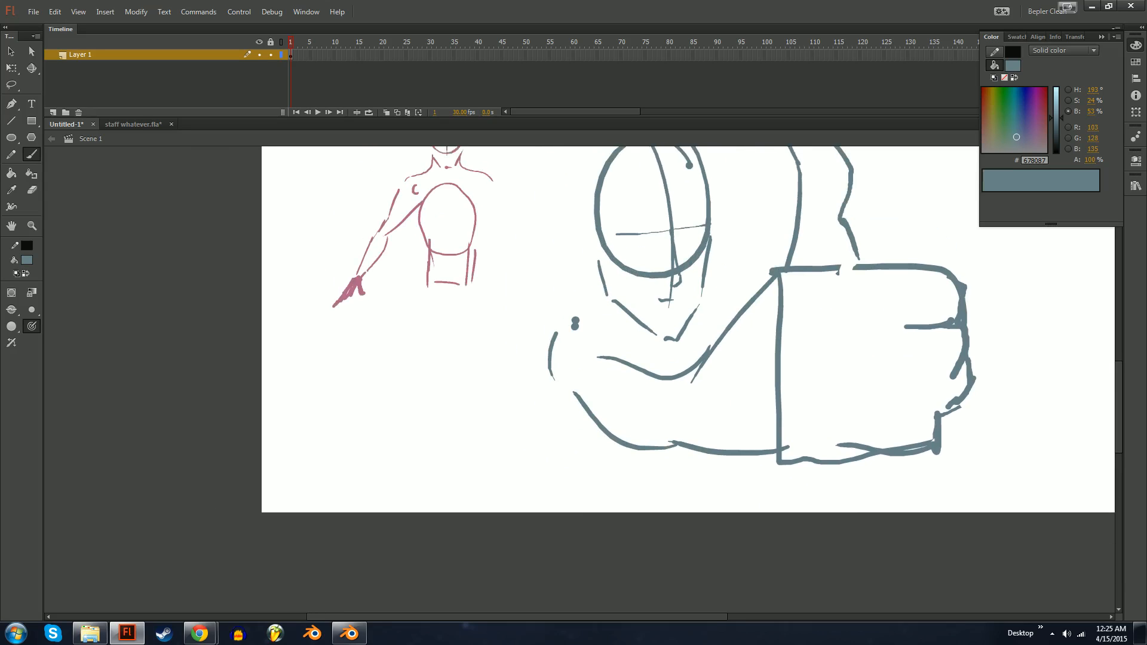
{"action": "key", "text": "e"}
{"action": "key", "text": "b"}
{"action": "mouse_move", "coordinate": [571, 327]}
{"action": "left_mouse_down"}
{"action": "mouse_move", "coordinate": [586, 312]}
{"action": "mouse_move", "coordinate": [585, 352]}
{"action": "left_mouse_up"}
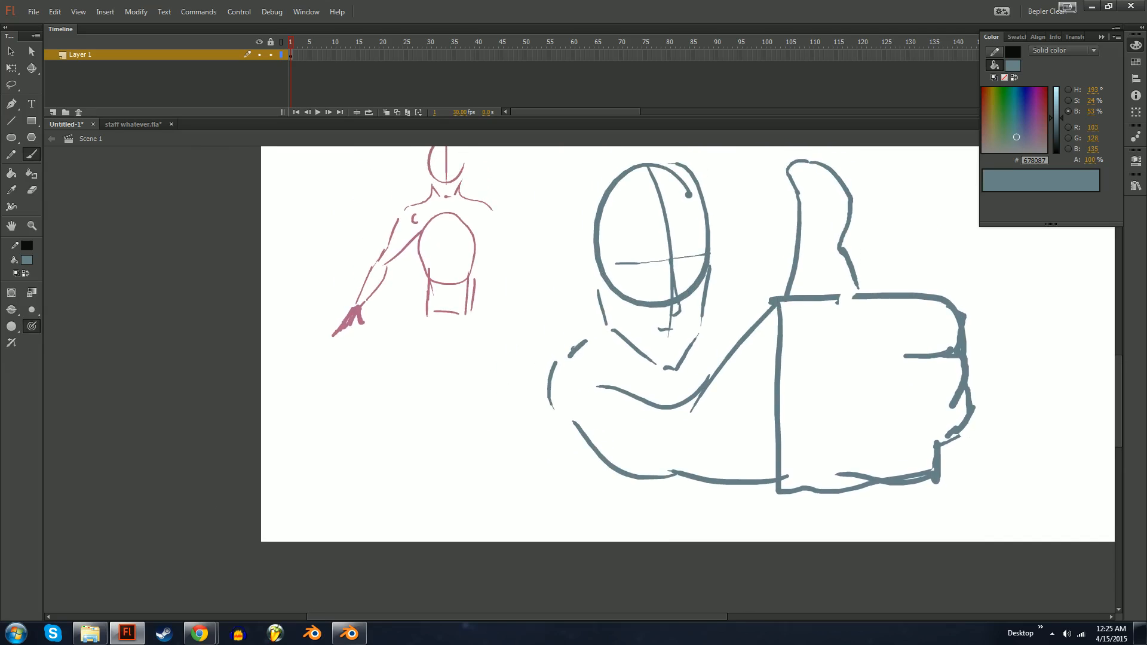
Draw the torso's slanted side lines below the arm and short strokes for the waist.
{"action": "mouse_move", "coordinate": [562, 412]}
{"action": "left_mouse_down"}
{"action": "mouse_move", "coordinate": [569, 383]}
{"action": "mouse_move", "coordinate": [535, 460]}
{"action": "left_mouse_up"}
{"action": "mouse_move", "coordinate": [704, 452]}
{"action": "left_mouse_down"}
{"action": "mouse_move", "coordinate": [643, 490]}
{"action": "mouse_move", "coordinate": [672, 438]}
{"action": "left_mouse_up"}
{"action": "key", "text": "ctrl+z"}
{"action": "left_click_drag", "start_coordinate": [684, 420], "coordinate": [637, 447]}
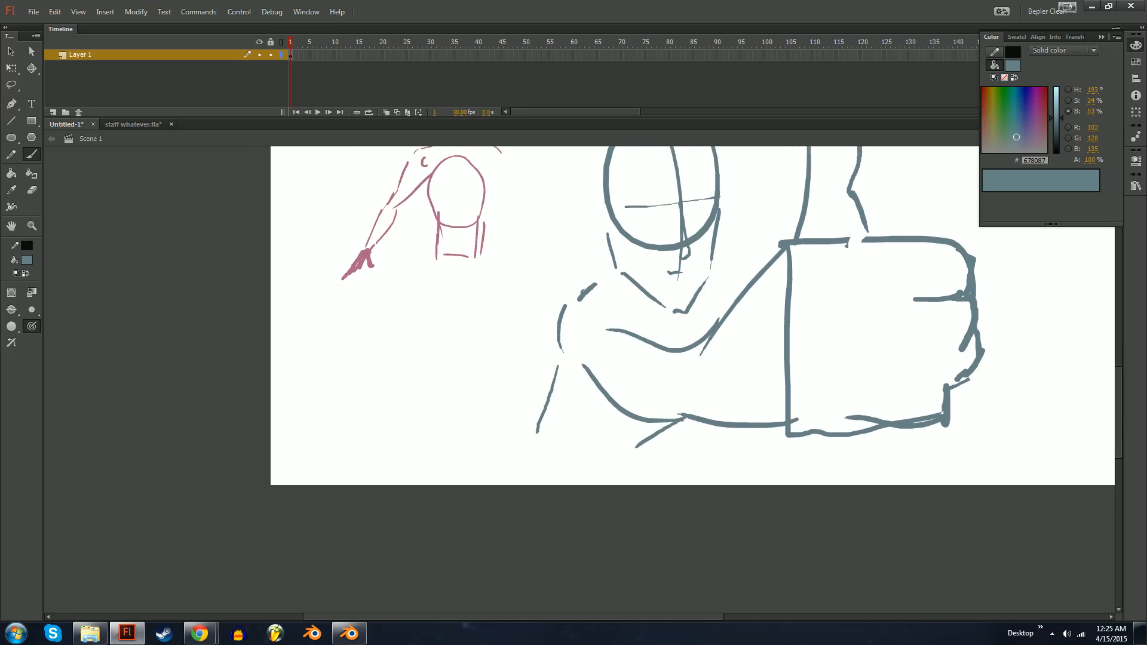
{"action": "mouse_move", "coordinate": [545, 448]}
{"action": "left_mouse_down"}
{"action": "mouse_move", "coordinate": [571, 464]}
{"action": "mouse_move", "coordinate": [647, 454]}
{"action": "mouse_move", "coordinate": [651, 443]}
{"action": "left_mouse_up"}
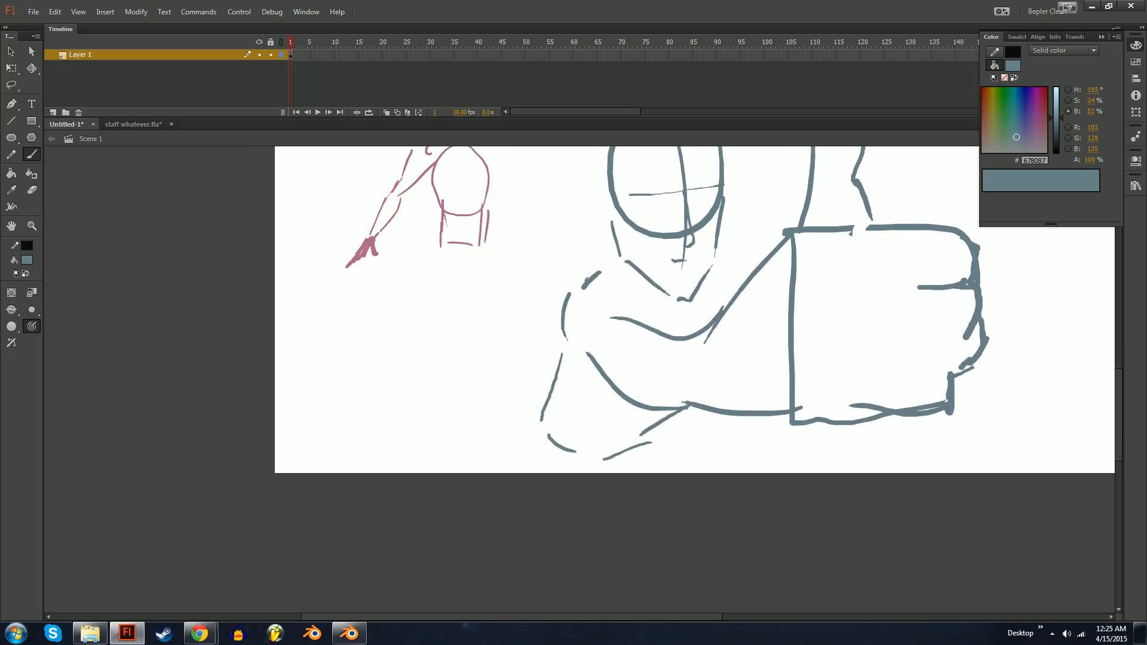
Draw two short tapering legs with small feet below the waist, redoing the leg outlines.
{"action": "left_click_drag", "start_coordinate": [536, 436], "coordinate": [483, 488]}
{"action": "key", "text": "ctrl+z"}
{"action": "left_click_drag", "start_coordinate": [536, 426], "coordinate": [519, 493]}
{"action": "key", "text": "ctrl+z"}
{"action": "mouse_move", "coordinate": [547, 422]}
{"action": "left_mouse_down"}
{"action": "mouse_move", "coordinate": [519, 479]}
{"action": "mouse_move", "coordinate": [539, 486]}
{"action": "mouse_move", "coordinate": [504, 514]}
{"action": "mouse_move", "coordinate": [519, 504]}
{"action": "left_mouse_up"}
{"action": "key", "text": "ctrl+z"}
{"action": "mouse_move", "coordinate": [611, 462]}
{"action": "left_mouse_down"}
{"action": "mouse_move", "coordinate": [598, 494]}
{"action": "mouse_move", "coordinate": [570, 492]}
{"action": "mouse_move", "coordinate": [586, 500]}
{"action": "mouse_move", "coordinate": [589, 527]}
{"action": "mouse_move", "coordinate": [617, 535]}
{"action": "left_mouse_up"}
{"action": "key", "text": "ctrl+z"}
{"action": "key", "text": "ctrl+z"}
{"action": "left_click_drag", "start_coordinate": [595, 514], "coordinate": [616, 532]}
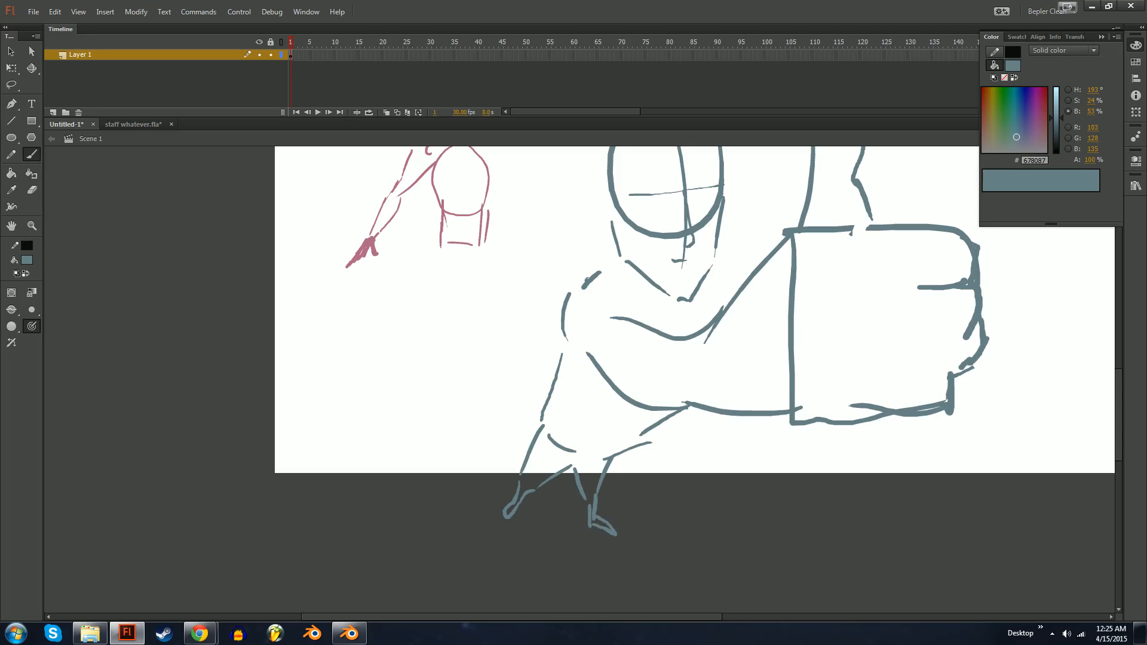
Clean up the left foot with the Eraser and fill out the right foot with brush strokes.
{"action": "key", "text": "e"}
{"action": "mouse_move", "coordinate": [516, 503]}
{"action": "left_mouse_down"}
{"action": "mouse_move", "coordinate": [505, 516]}
{"action": "mouse_move", "coordinate": [525, 503]}
{"action": "left_mouse_up"}
{"action": "key", "text": "b"}
{"action": "left_click_drag", "start_coordinate": [593, 524], "coordinate": [606, 533]}
Erase the fist's sharp lower wrist corner and redraw it as a smooth curve joining the forearm.
{"action": "left_click_drag", "start_coordinate": [604, 395], "coordinate": [499, 484]}
{"action": "key", "text": "ctrl+minus"}
{"action": "mouse_move", "coordinate": [598, 383]}
{"action": "left_mouse_down"}
{"action": "mouse_move", "coordinate": [590, 390]}
{"action": "mouse_move", "coordinate": [662, 331]}
{"action": "mouse_move", "coordinate": [570, 241]}
{"action": "mouse_move", "coordinate": [568, 345]}
{"action": "mouse_move", "coordinate": [536, 344]}
{"action": "mouse_move", "coordinate": [568, 390]}
{"action": "mouse_move", "coordinate": [574, 290]}
{"action": "mouse_move", "coordinate": [623, 293]}
{"action": "mouse_move", "coordinate": [631, 270]}
{"action": "mouse_move", "coordinate": [571, 268]}
{"action": "left_mouse_up"}
{"action": "key", "text": "ctrl+equal"}
{"action": "key", "text": "e"}
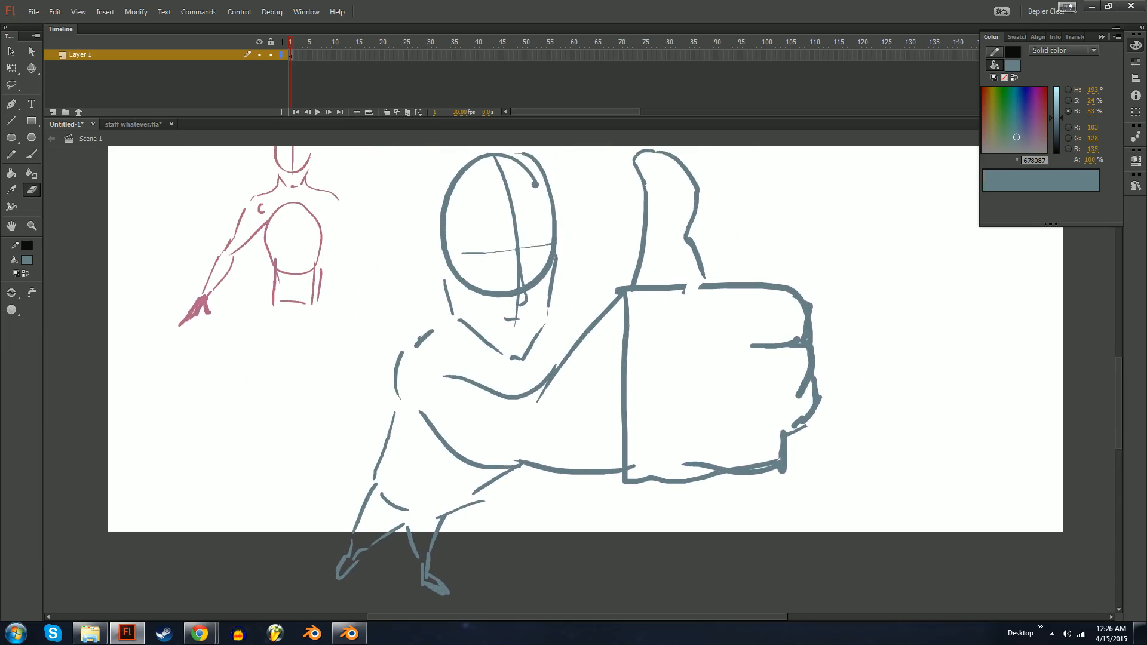
{"action": "mouse_move", "coordinate": [637, 475]}
{"action": "left_mouse_down"}
{"action": "mouse_move", "coordinate": [624, 466]}
{"action": "mouse_move", "coordinate": [653, 479]}
{"action": "mouse_move", "coordinate": [649, 489]}
{"action": "mouse_move", "coordinate": [686, 485]}
{"action": "left_mouse_up"}
{"action": "key", "text": "b"}
{"action": "key", "text": "ctrl+z"}
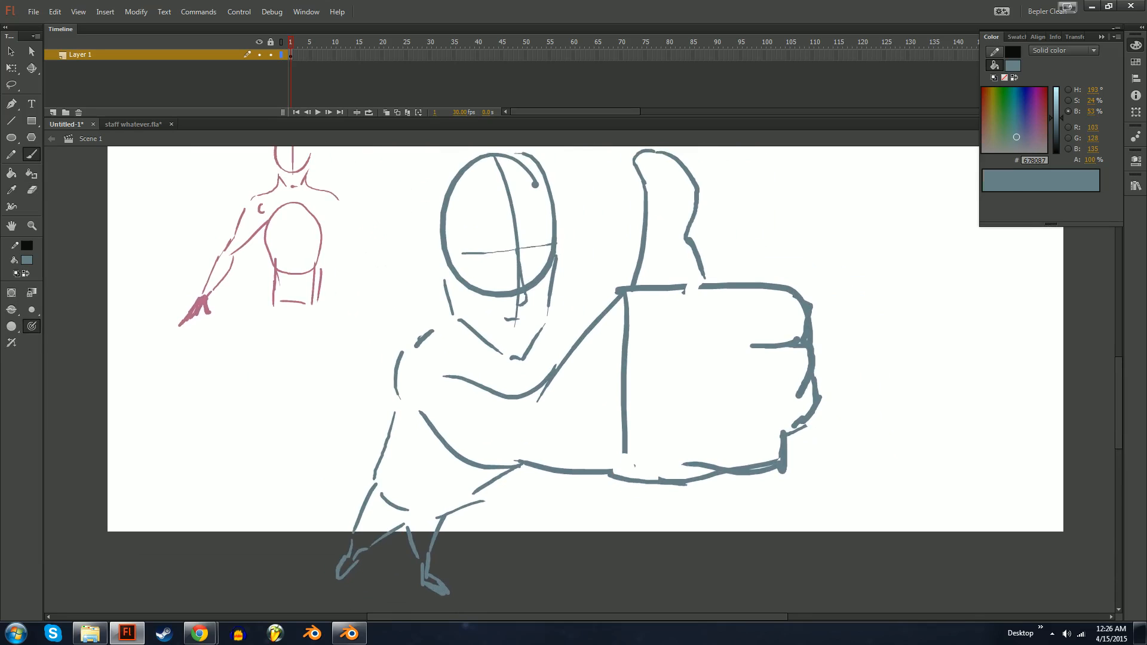
Draw the vertical edge of the upper finger and extend the finger sideways as a long box with a middle line.
{"action": "mouse_move", "coordinate": [663, 358]}
{"action": "left_mouse_down"}
{"action": "mouse_move", "coordinate": [574, 449]}
{"action": "mouse_move", "coordinate": [516, 426]}
{"action": "mouse_move", "coordinate": [490, 455]}
{"action": "left_mouse_up"}
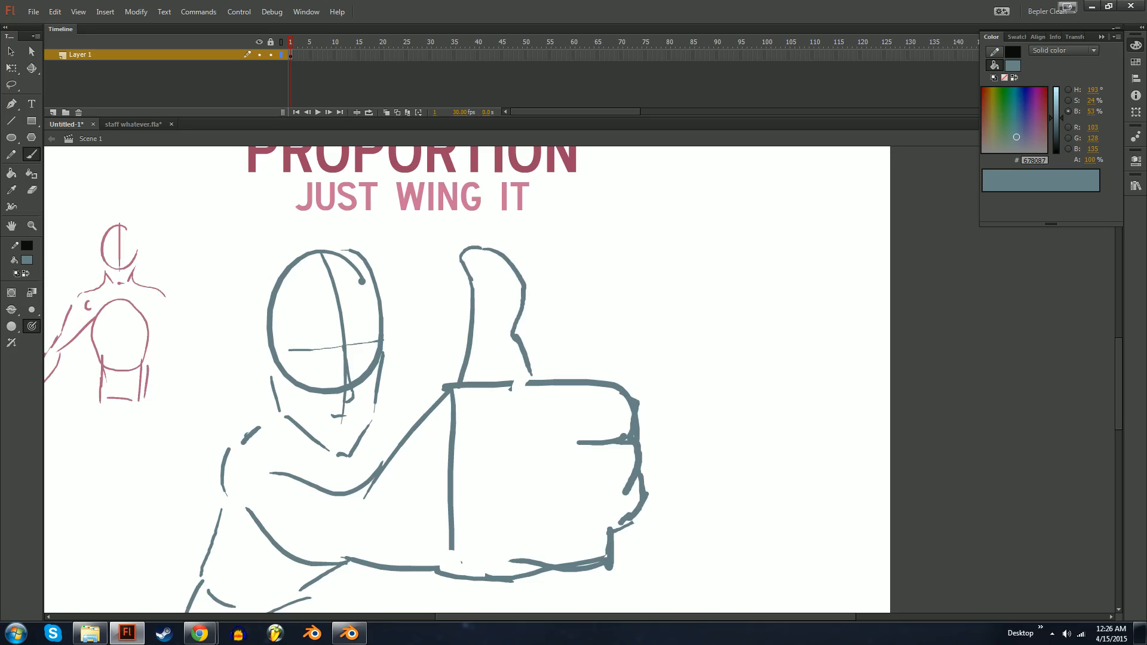
{"action": "mouse_move", "coordinate": [514, 394]}
{"action": "left_mouse_down"}
{"action": "mouse_move", "coordinate": [460, 374]}
{"action": "mouse_move", "coordinate": [526, 423]}
{"action": "left_mouse_up"}
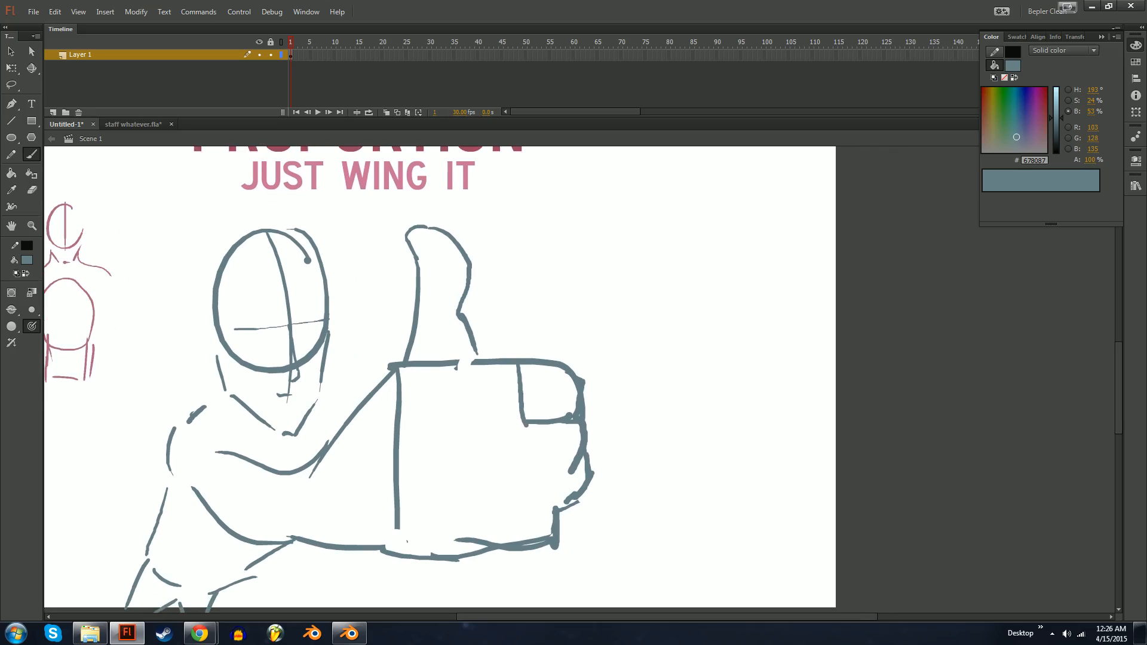
{"action": "mouse_move", "coordinate": [520, 358]}
{"action": "left_mouse_down"}
{"action": "mouse_move", "coordinate": [830, 354]}
{"action": "mouse_move", "coordinate": [794, 393]}
{"action": "mouse_move", "coordinate": [793, 410]}
{"action": "mouse_move", "coordinate": [585, 413]}
{"action": "mouse_move", "coordinate": [553, 384]}
{"action": "mouse_move", "coordinate": [793, 384]}
{"action": "left_mouse_up"}
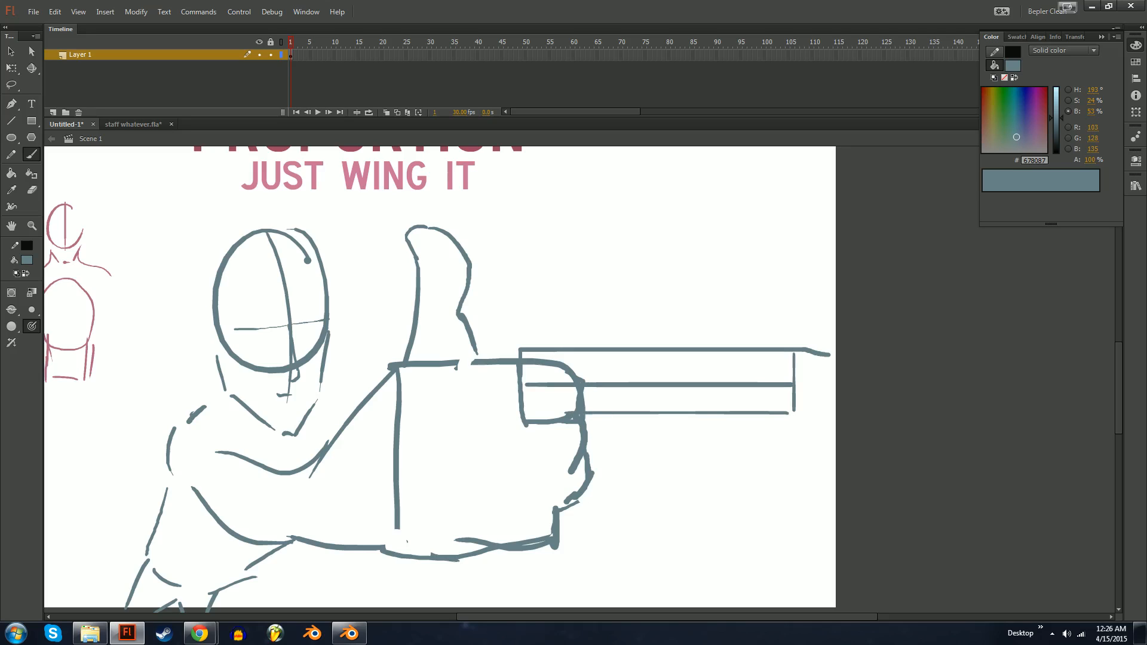
Isolate the long box's middle line by erasing the strokes that cross it at both ends.
{"action": "key", "text": "e"}
{"action": "mouse_move", "coordinate": [563, 364]}
{"action": "left_mouse_down"}
{"action": "mouse_move", "coordinate": [583, 383]}
{"action": "mouse_move", "coordinate": [579, 402]}
{"action": "left_mouse_up"}
{"action": "key", "text": "v"}
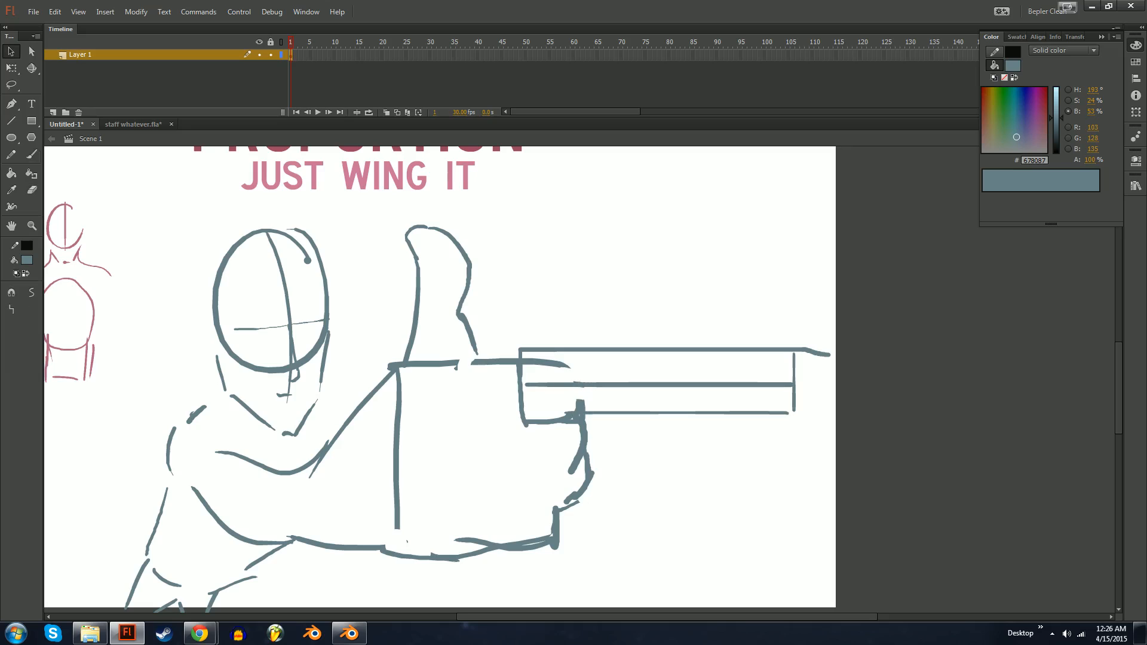
{"action": "key", "text": "e"}
{"action": "left_click_drag", "start_coordinate": [793, 371], "coordinate": [794, 391]}
{"action": "key", "text": "v"}
Undo the finger box and its erasures, keeping only a copy of the long middle line.
{"action": "left_click", "coordinate": [291, 56]}
{"action": "key", "text": "ctrl+z"}
{"action": "key", "text": "ctrl+z"}
{"action": "key", "text": "ctrl+z"}
{"action": "key", "text": "ctrl+z"}
{"action": "key", "text": "ctrl+z"}
{"action": "key", "text": "ctrl+z"}
{"action": "key", "text": "ctrl+z"}
{"action": "key", "text": "ctrl+z"}
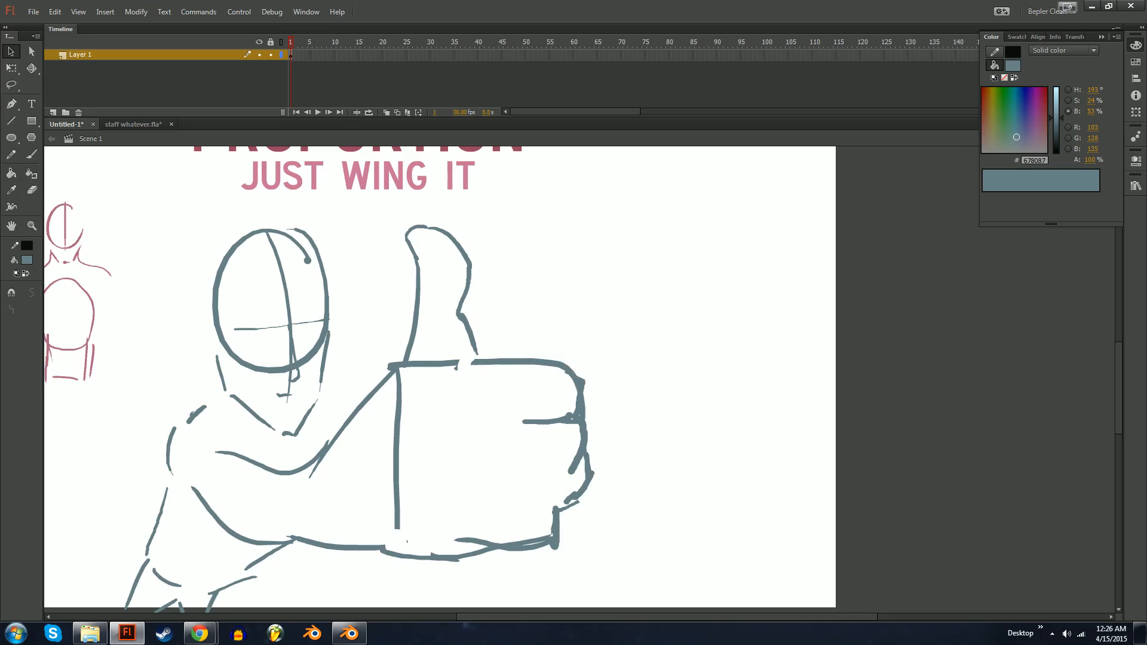
{"action": "key", "text": "ctrl+z"}
{"action": "key", "text": "ctrl+z"}
{"action": "key", "text": "ctrl+z"}
{"action": "key", "text": "ctrl+z"}
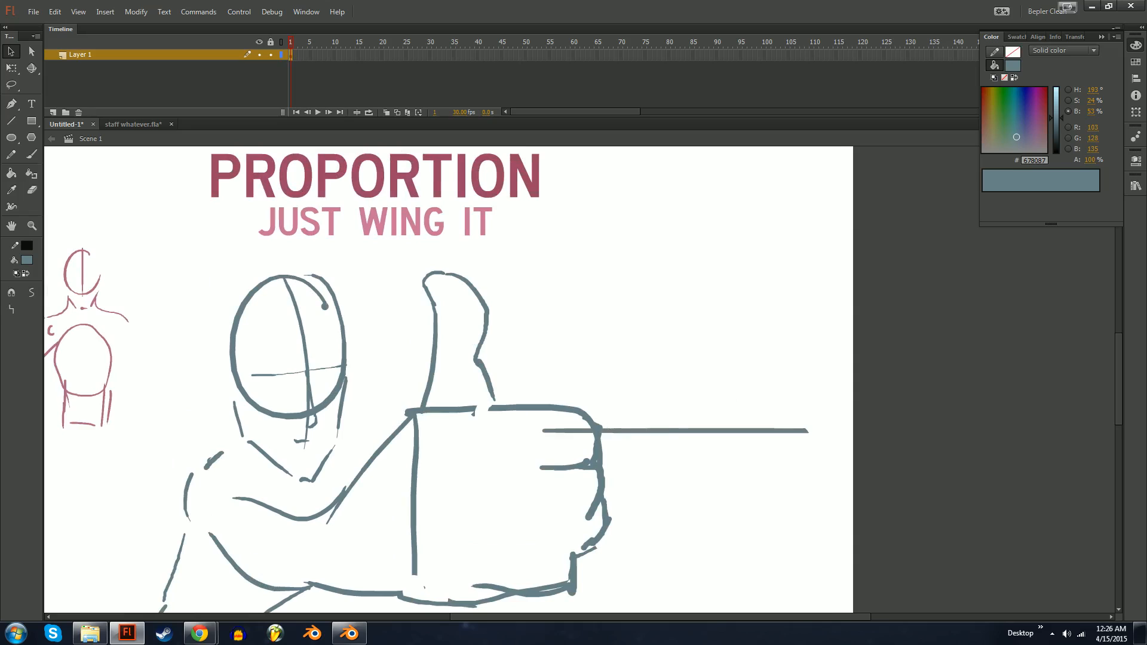
Rotate the copied long line upright and move it to the empty area beside the fist.
{"action": "key", "text": "q"}
{"action": "left_click_drag", "start_coordinate": [813, 426], "coordinate": [671, 294]}
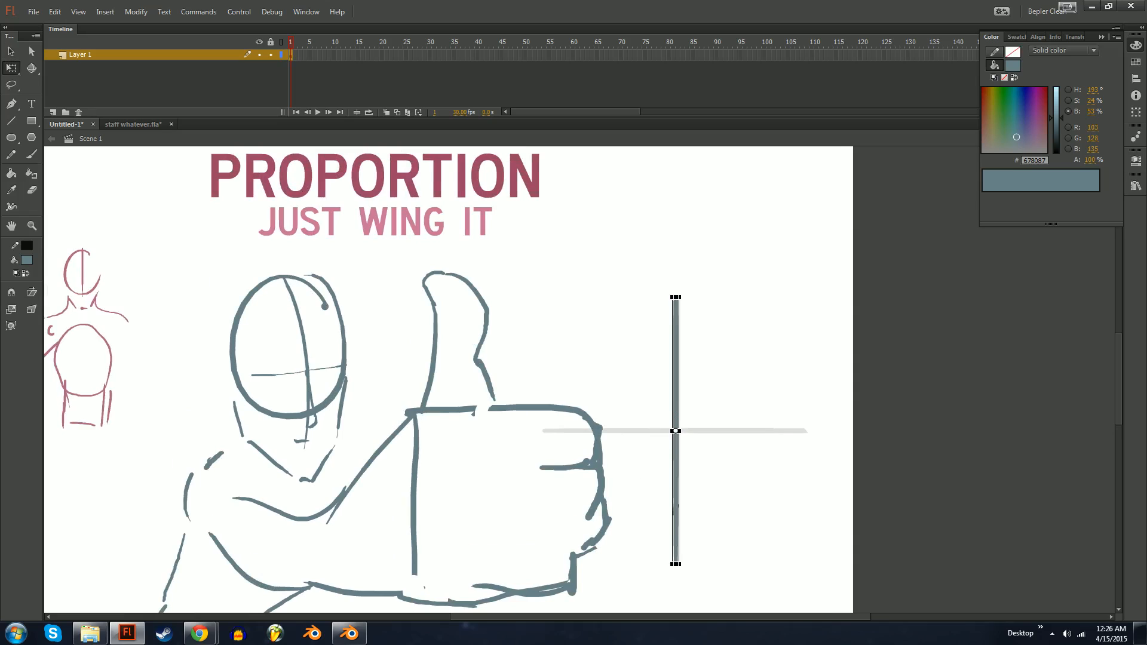
{"action": "key", "text": "v"}
{"action": "left_click_drag", "start_coordinate": [676, 431], "coordinate": [744, 343]}
{"action": "key", "text": "b"}
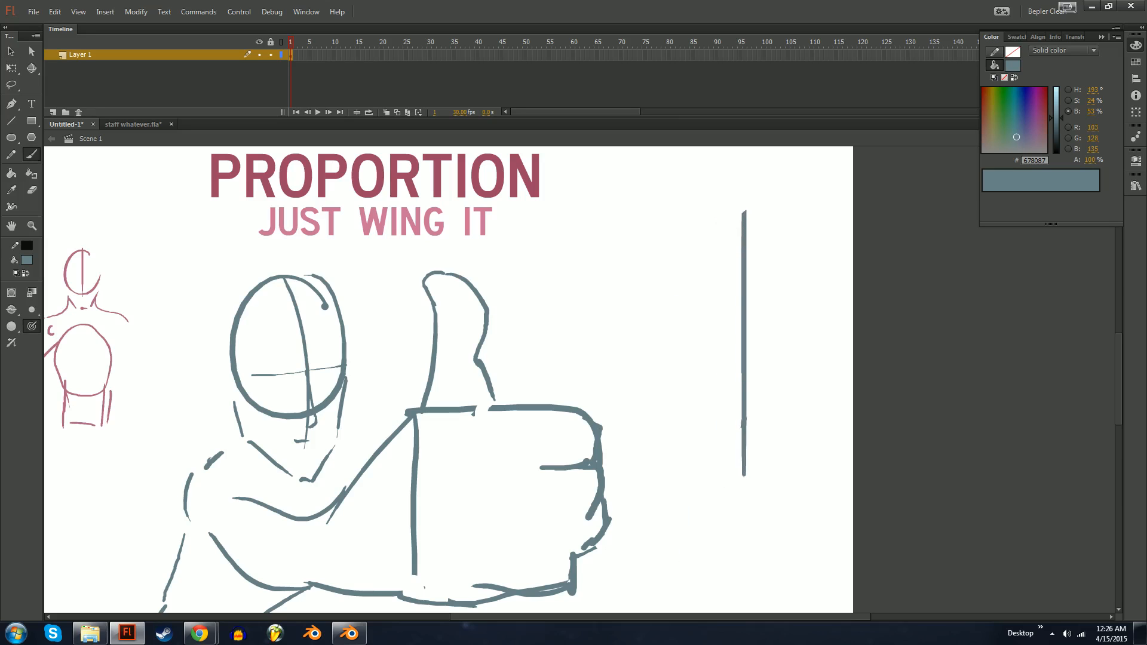
Sketch a small stick figure reaching toward a small camera, with two slanted parallel lines across it and a line at its feet.
{"action": "key", "text": "ctrl+minus"}
{"action": "left_click_drag", "start_coordinate": [430, 383], "coordinate": [640, 343]}
{"action": "key", "text": "ctrl+equal"}
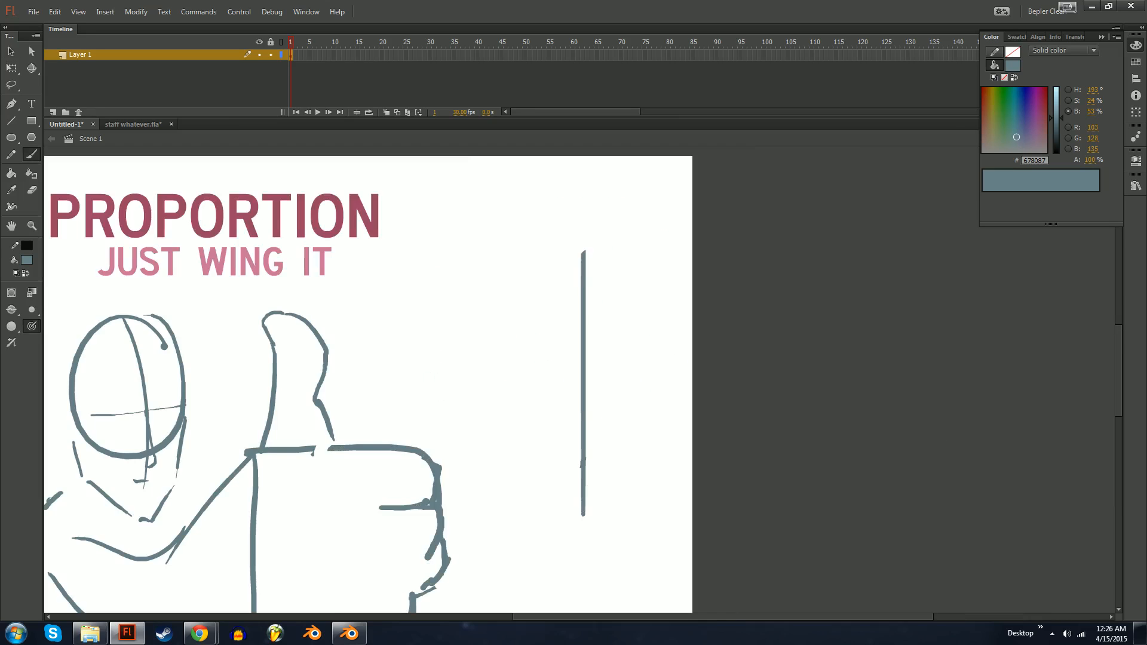
{"action": "left_click_drag", "start_coordinate": [299, 442], "coordinate": [918, 269]}
{"action": "mouse_move", "coordinate": [441, 385]}
{"action": "left_mouse_down"}
{"action": "mouse_move", "coordinate": [437, 465]}
{"action": "mouse_move", "coordinate": [450, 507]}
{"action": "left_mouse_up"}
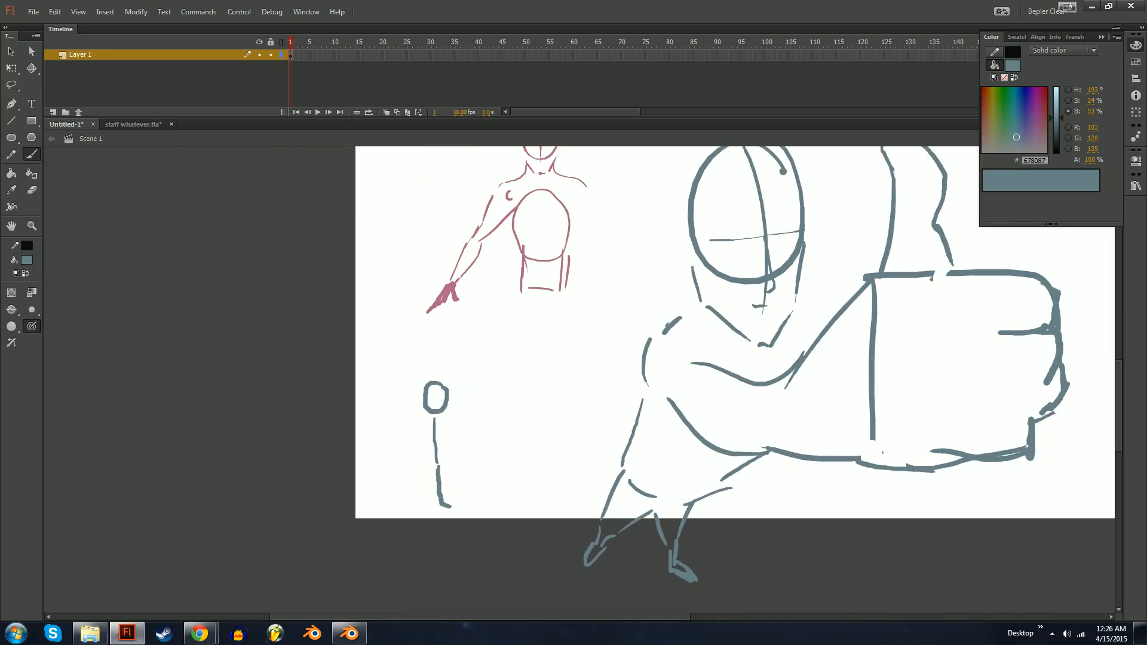
{"action": "left_click_drag", "start_coordinate": [436, 465], "coordinate": [427, 505]}
{"action": "mouse_move", "coordinate": [438, 413]}
{"action": "left_mouse_down"}
{"action": "mouse_move", "coordinate": [482, 325]}
{"action": "mouse_move", "coordinate": [482, 338]}
{"action": "left_mouse_up"}
{"action": "mouse_move", "coordinate": [377, 340]}
{"action": "left_mouse_down"}
{"action": "mouse_move", "coordinate": [525, 387]}
{"action": "mouse_move", "coordinate": [526, 377]}
{"action": "left_mouse_up"}
{"action": "key", "text": "ctrl+z"}
{"action": "left_click_drag", "start_coordinate": [346, 367], "coordinate": [541, 412]}
{"action": "left_click_drag", "start_coordinate": [411, 490], "coordinate": [466, 503]}
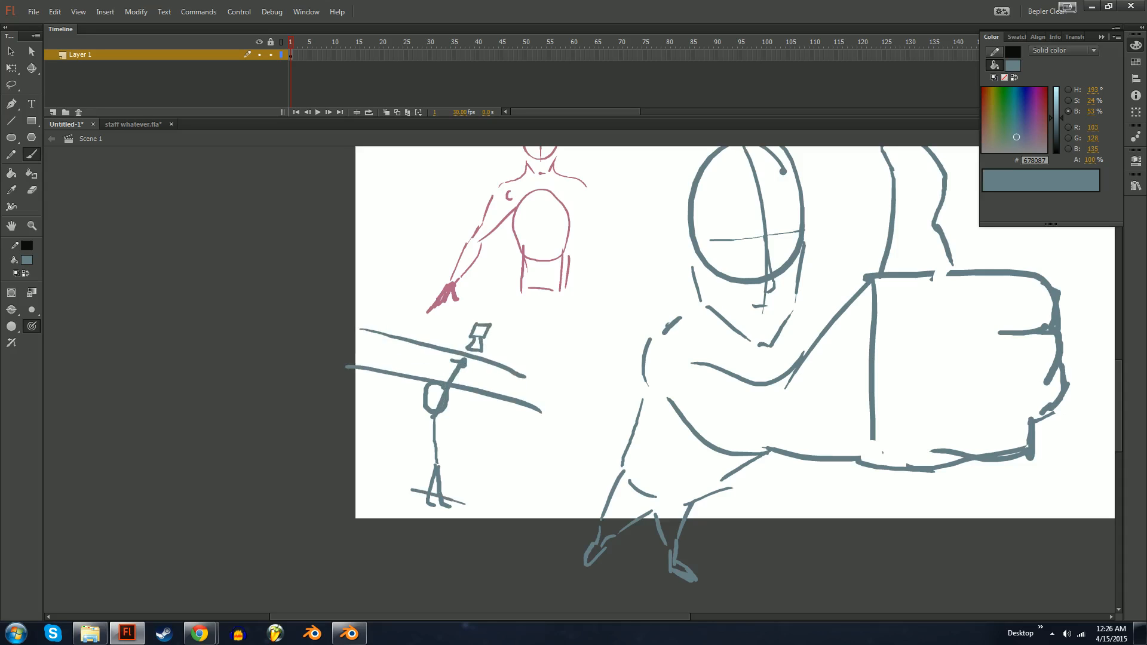
Move the long vertical line slightly farther from the fist.
{"action": "mouse_move", "coordinate": [807, 359]}
{"action": "left_mouse_down"}
{"action": "mouse_move", "coordinate": [758, 418]}
{"action": "mouse_move", "coordinate": [648, 391]}
{"action": "mouse_move", "coordinate": [340, 471]}
{"action": "left_mouse_up"}
{"action": "key", "text": "v"}
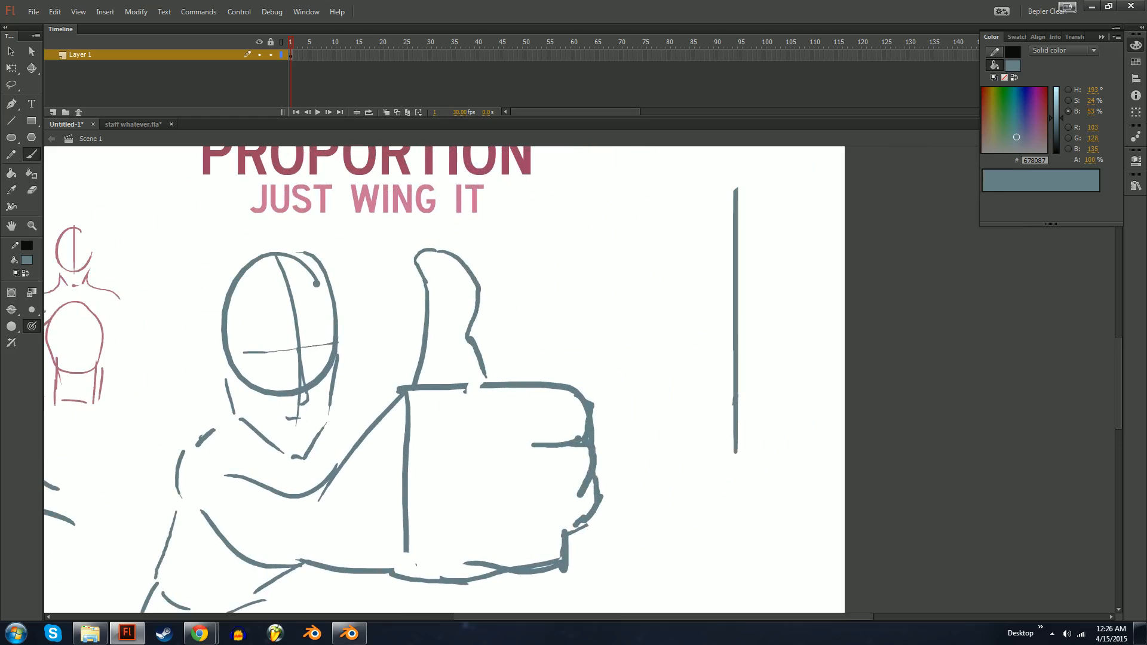
{"action": "mouse_move", "coordinate": [736, 322]}
{"action": "left_mouse_down"}
{"action": "mouse_move", "coordinate": [721, 347]}
{"action": "mouse_move", "coordinate": [740, 355]}
{"action": "mouse_move", "coordinate": [761, 331]}
{"action": "left_mouse_up"}
{"action": "key", "text": "b"}
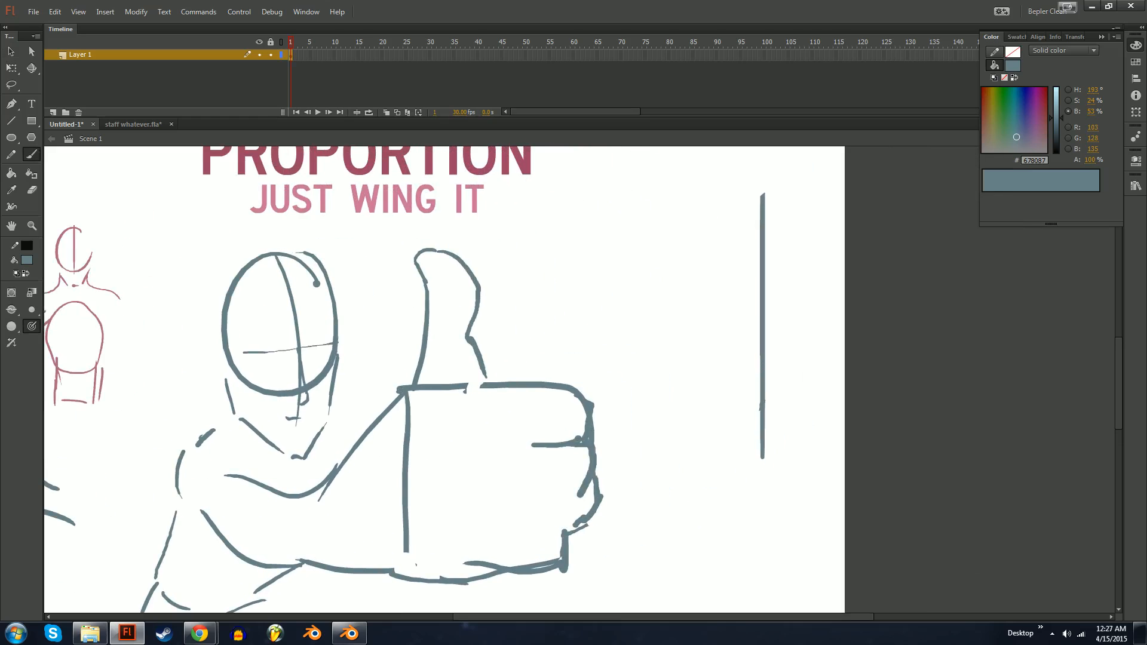
Draw a short slanted line between the chin and the raised forearm.
{"action": "key", "text": "ctrl+="}
{"action": "mouse_move", "coordinate": [268, 406]}
{"action": "left_mouse_down"}
{"action": "mouse_move", "coordinate": [524, 342]}
{"action": "mouse_move", "coordinate": [970, 312]}
{"action": "mouse_move", "coordinate": [1146, 280]}
{"action": "left_mouse_up"}
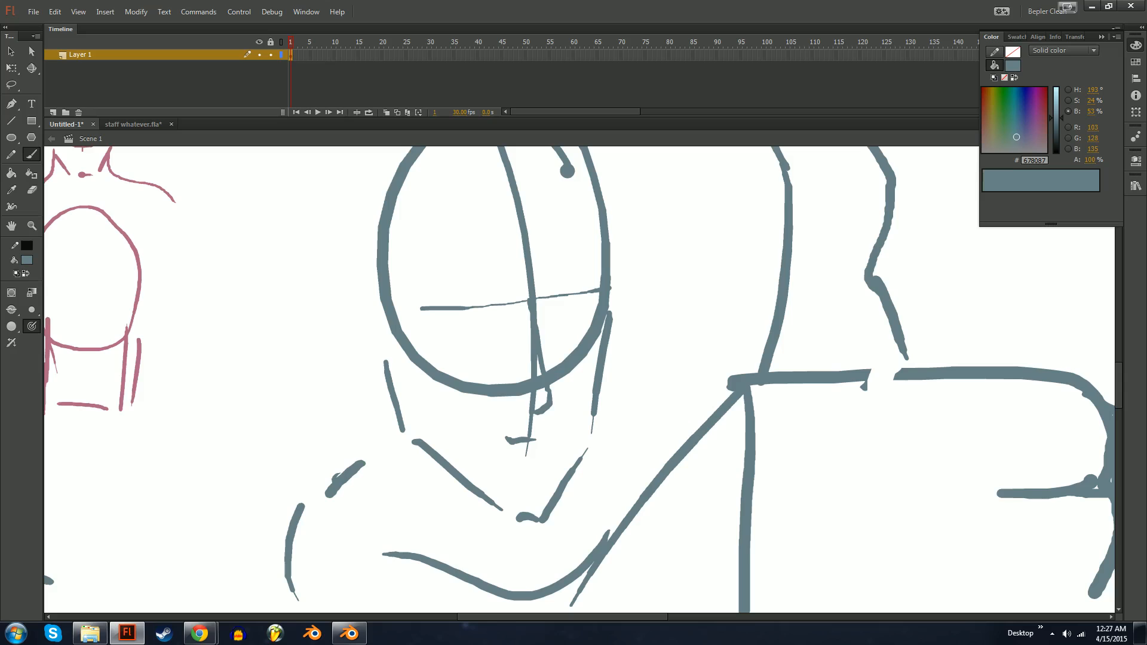
{"action": "mouse_move", "coordinate": [631, 381]}
{"action": "left_mouse_down"}
{"action": "mouse_move", "coordinate": [627, 505]}
{"action": "mouse_move", "coordinate": [618, 460]}
{"action": "mouse_move", "coordinate": [602, 515]}
{"action": "left_mouse_up"}
{"action": "key", "text": "ctrl+z"}
{"action": "key", "text": "v"}
{"action": "key", "text": "ctrl+minus"}
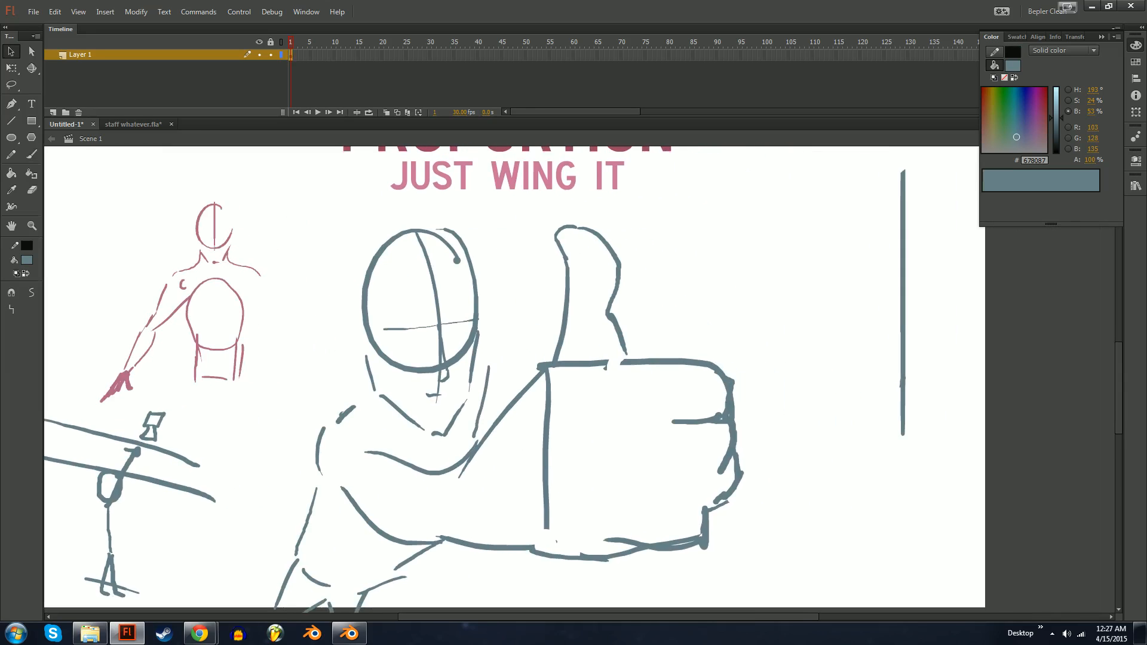
Rotate the short line upright and place it beside the lower end of the long vertical line.
{"action": "mouse_move", "coordinate": [483, 400]}
{"action": "left_mouse_down"}
{"action": "mouse_move", "coordinate": [820, 377]}
{"action": "mouse_move", "coordinate": [820, 399]}
{"action": "left_mouse_up"}
{"action": "key", "text": "q"}
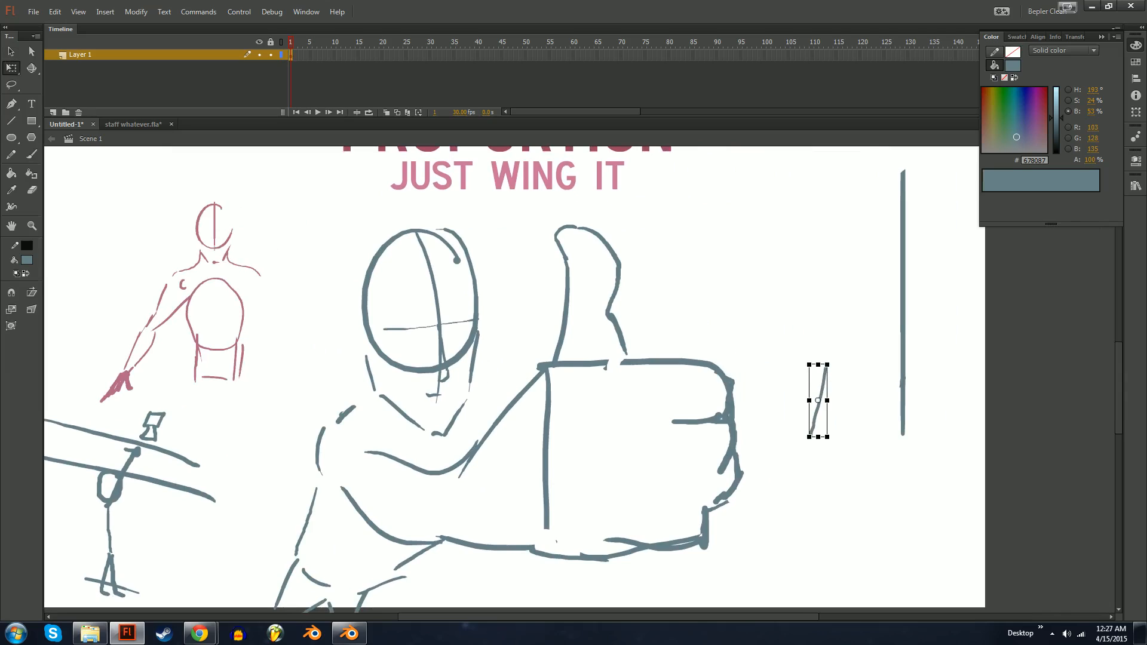
{"action": "left_click_drag", "start_coordinate": [832, 359], "coordinate": [819, 358]}
{"action": "key", "text": "v"}
{"action": "mouse_move", "coordinate": [819, 418]}
{"action": "left_mouse_down"}
{"action": "mouse_move", "coordinate": [825, 376]}
{"action": "mouse_move", "coordinate": [864, 377]}
{"action": "mouse_move", "coordinate": [908, 346]}
{"action": "mouse_move", "coordinate": [974, 268]}
{"action": "left_mouse_up"}
{"action": "left_click", "coordinate": [878, 379]}
Erase the figure's two feet and redraw them smaller, undoing the unwanted strokes.
{"action": "key", "text": "e"}
{"action": "left_click_drag", "start_coordinate": [378, 515], "coordinate": [358, 501]}
{"action": "key", "text": "b"}
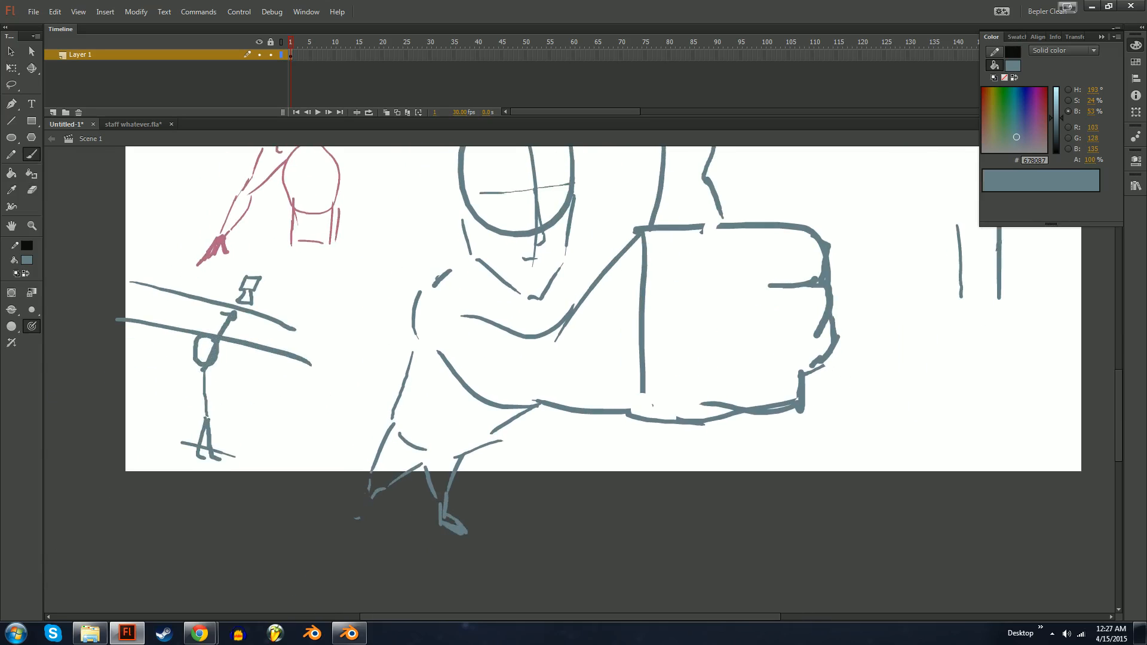
{"action": "key", "text": "e"}
{"action": "left_click", "coordinate": [357, 518]}
{"action": "mouse_move", "coordinate": [445, 511]}
{"action": "left_mouse_down"}
{"action": "mouse_move", "coordinate": [361, 540]}
{"action": "mouse_move", "coordinate": [326, 563]}
{"action": "mouse_move", "coordinate": [338, 580]}
{"action": "left_mouse_up"}
{"action": "key", "text": "k"}
{"action": "key", "text": "e"}
{"action": "key", "text": "b"}
{"action": "key", "text": "ctrl+z"}
{"action": "key", "text": "ctrl+z"}
{"action": "key", "text": "ctrl+z"}
{"action": "mouse_move", "coordinate": [358, 508]}
{"action": "left_mouse_down"}
{"action": "mouse_move", "coordinate": [433, 526]}
{"action": "mouse_move", "coordinate": [564, 523]}
{"action": "left_mouse_up"}
Draw a small bracket between the stick figure's slanted lines and a longer one from them down to foot level.
{"action": "mouse_move", "coordinate": [392, 401]}
{"action": "left_mouse_down"}
{"action": "mouse_move", "coordinate": [413, 405]}
{"action": "mouse_move", "coordinate": [398, 429]}
{"action": "left_mouse_up"}
{"action": "mouse_move", "coordinate": [508, 389]}
{"action": "left_mouse_down"}
{"action": "mouse_move", "coordinate": [406, 408]}
{"action": "mouse_move", "coordinate": [272, 492]}
{"action": "mouse_move", "coordinate": [469, 346]}
{"action": "mouse_move", "coordinate": [442, 367]}
{"action": "mouse_move", "coordinate": [396, 448]}
{"action": "mouse_move", "coordinate": [480, 356]}
{"action": "mouse_move", "coordinate": [416, 358]}
{"action": "left_mouse_up"}
{"action": "left_click_drag", "start_coordinate": [693, 362], "coordinate": [570, 231]}
{"action": "key", "text": "ctrl+z"}
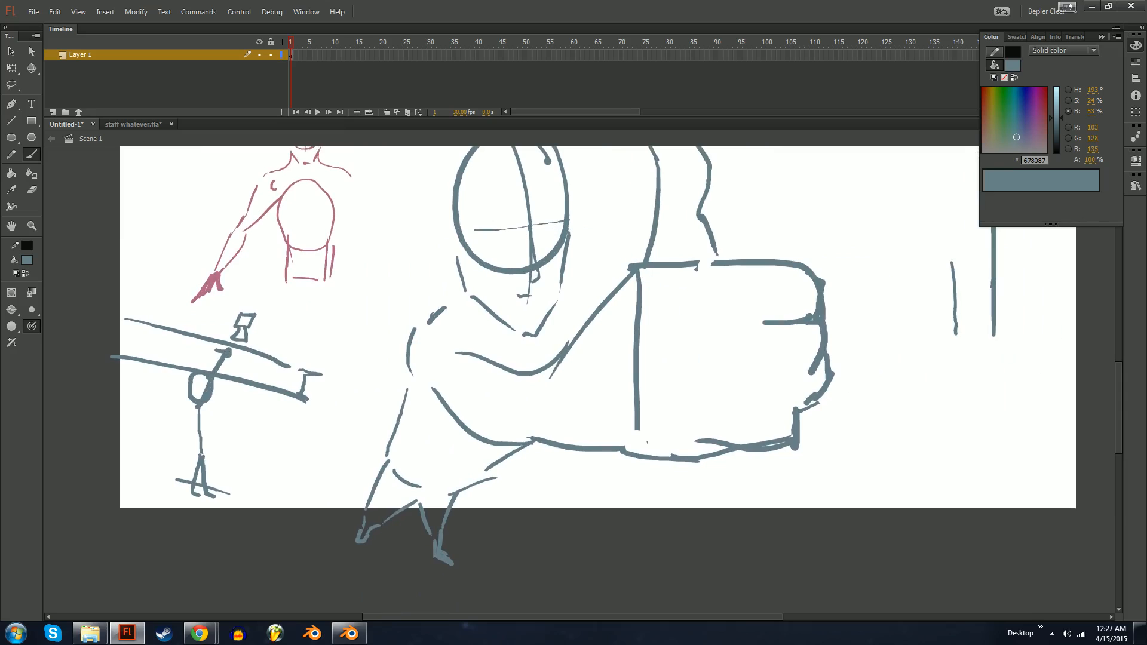
{"action": "left_click_drag", "start_coordinate": [371, 395], "coordinate": [504, 359]}
{"action": "mouse_move", "coordinate": [423, 373]}
{"action": "left_mouse_down"}
{"action": "mouse_move", "coordinate": [437, 376]}
{"action": "mouse_move", "coordinate": [389, 464]}
{"action": "mouse_move", "coordinate": [358, 485]}
{"action": "mouse_move", "coordinate": [277, 602]}
{"action": "left_mouse_up"}
Underline the PROPORTION title with a straight stroke, and undo it.
{"action": "left_click_drag", "start_coordinate": [455, 287], "coordinate": [374, 517]}
{"action": "left_click_drag", "start_coordinate": [377, 383], "coordinate": [722, 383]}
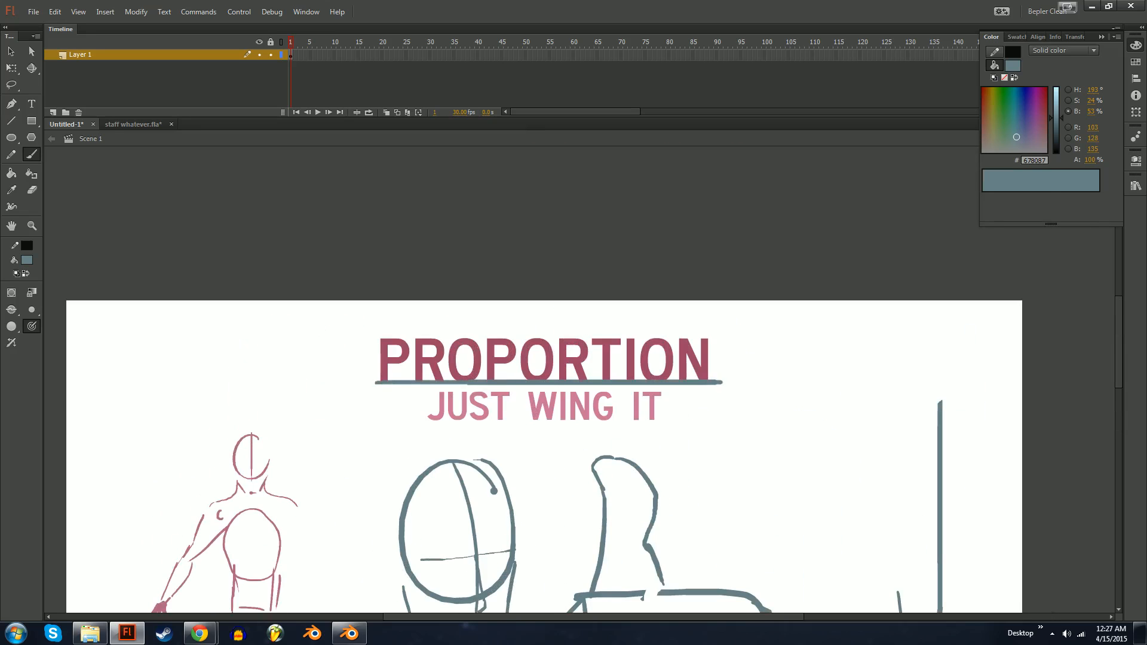
{"action": "left_click_drag", "start_coordinate": [687, 418], "coordinate": [489, 248]}
{"action": "key", "text": "ctrl+z"}
Mark repeated lengths of the short line alongside the long vertical line with horizontal ticks, and circle the top interval.
{"action": "left_click_drag", "start_coordinate": [478, 359], "coordinate": [406, 355]}
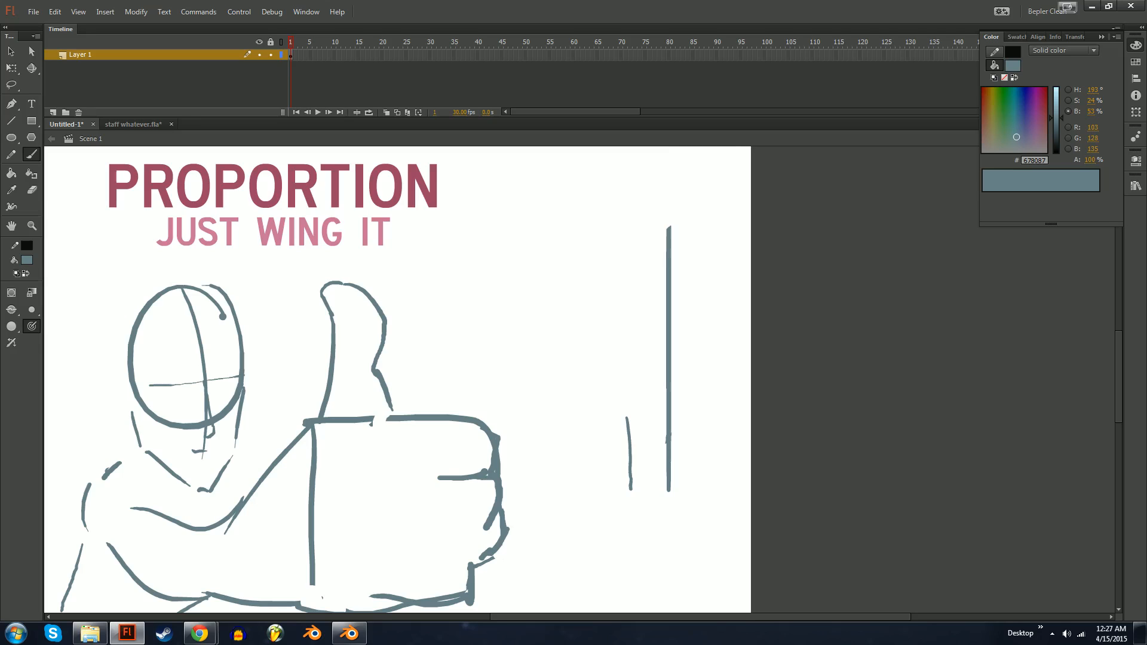
{"action": "left_click_drag", "start_coordinate": [611, 411], "coordinate": [655, 412]}
{"action": "left_click_drag", "start_coordinate": [609, 328], "coordinate": [647, 328]}
{"action": "mouse_move", "coordinate": [611, 254]}
{"action": "left_mouse_down"}
{"action": "mouse_move", "coordinate": [649, 253]}
{"action": "mouse_move", "coordinate": [601, 251]}
{"action": "mouse_move", "coordinate": [608, 232]}
{"action": "mouse_move", "coordinate": [599, 254]}
{"action": "left_mouse_up"}
{"action": "left_click_drag", "start_coordinate": [707, 218], "coordinate": [650, 213]}
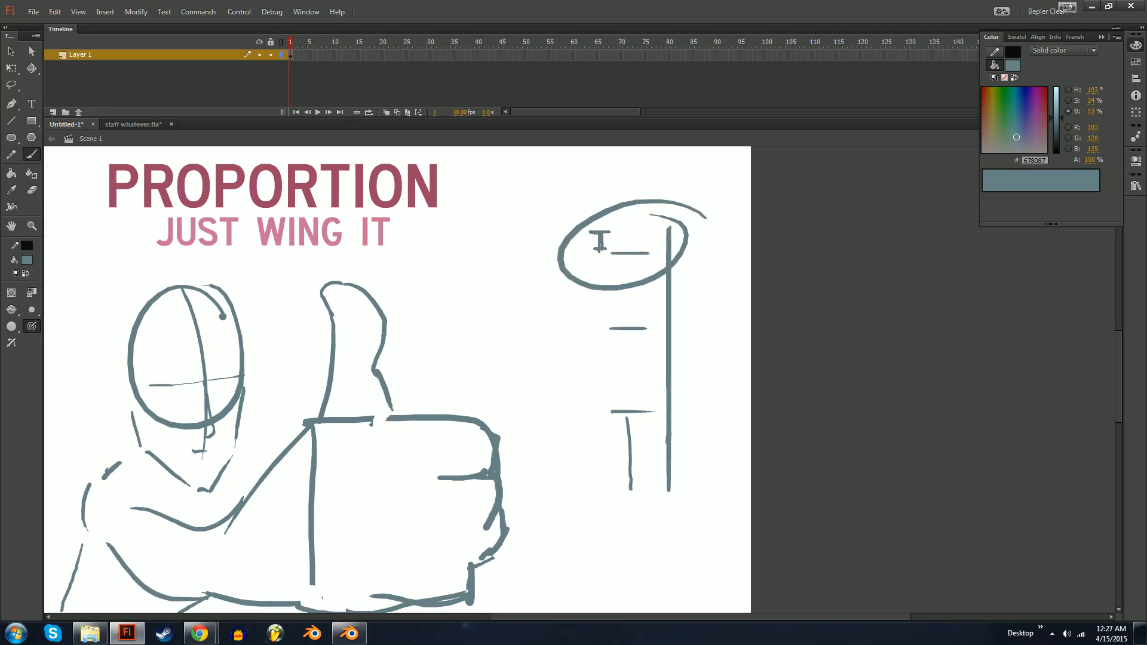
Undo the circle and tick marks beside the long line, and try a thick stroke beside the long bracket.
{"action": "key", "text": "ctrl+z"}
{"action": "key", "text": "ctrl+z"}
{"action": "key", "text": "ctrl+z"}
{"action": "key", "text": "ctrl+z"}
{"action": "key", "text": "ctrl+z"}
{"action": "key", "text": "ctrl+z"}
{"action": "key", "text": "ctrl+z"}
{"action": "key", "text": "ctrl+z"}
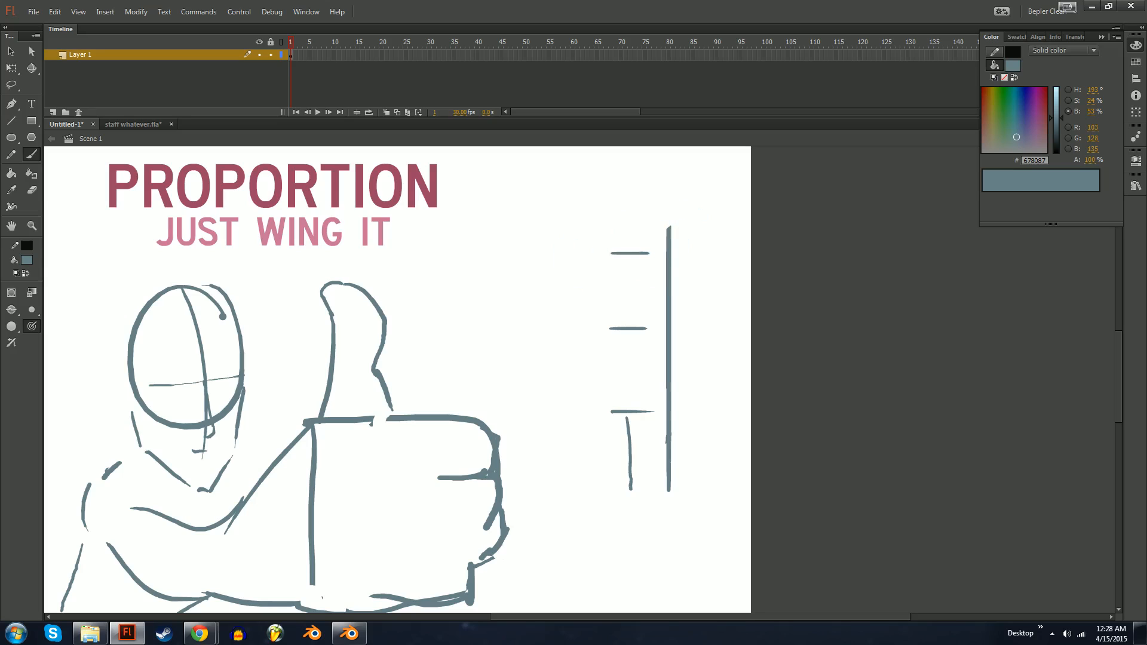
{"action": "key", "text": "ctrl+z"}
{"action": "mouse_move", "coordinate": [670, 227]}
{"action": "left_mouse_down"}
{"action": "mouse_move", "coordinate": [598, 430]}
{"action": "mouse_move", "coordinate": [542, 481]}
{"action": "mouse_move", "coordinate": [636, 472]}
{"action": "mouse_move", "coordinate": [932, 368]}
{"action": "mouse_move", "coordinate": [916, 360]}
{"action": "left_mouse_up"}
{"action": "key", "text": "ctrl+z"}
{"action": "left_click_drag", "start_coordinate": [365, 443], "coordinate": [354, 529]}
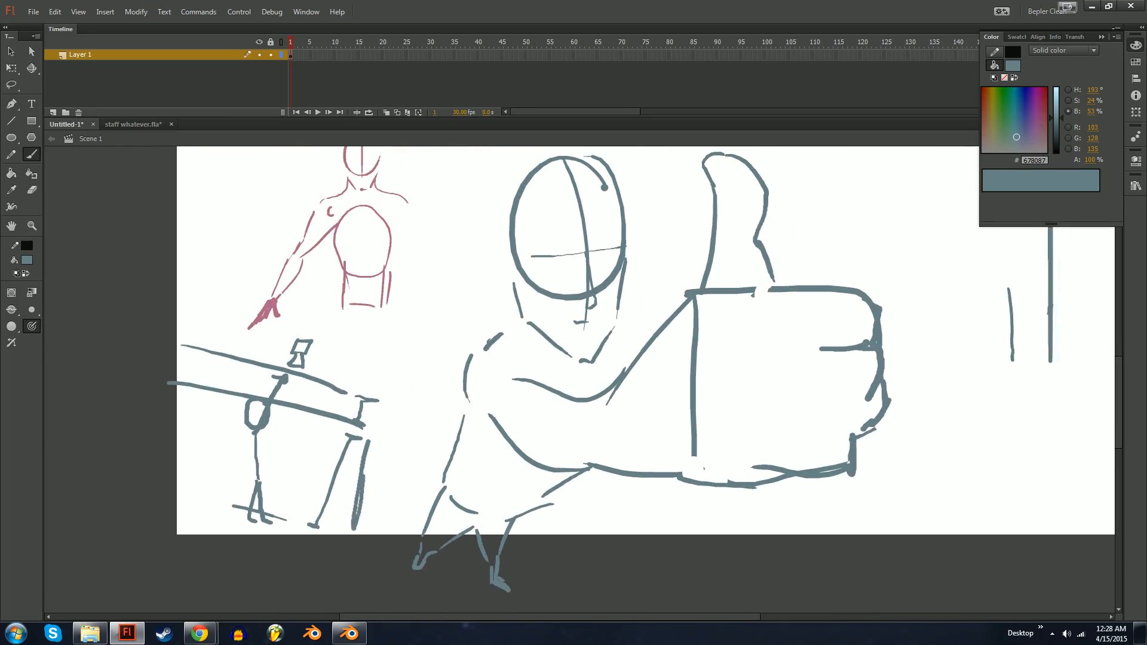
{"action": "key", "text": "ctrl+z"}
Draw a tiny vertical line level with the base of the short comparison line, between it and the fist.
{"action": "key", "text": "ctrl+="}
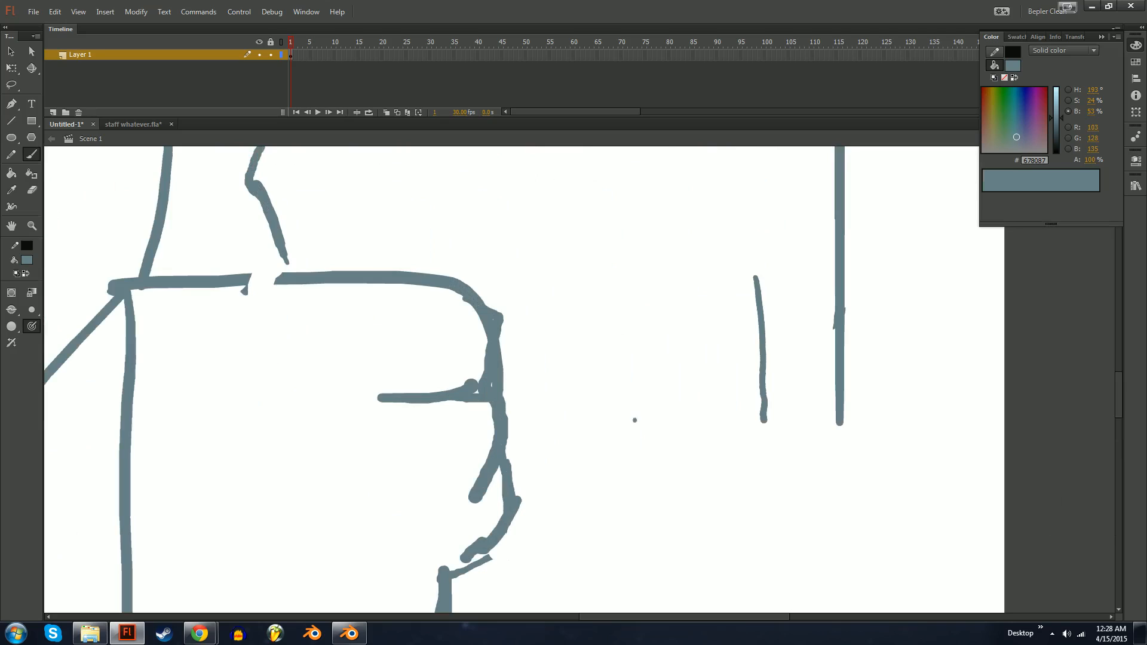
{"action": "left_click_drag", "start_coordinate": [635, 420], "coordinate": [634, 398]}
{"action": "key", "text": "v"}
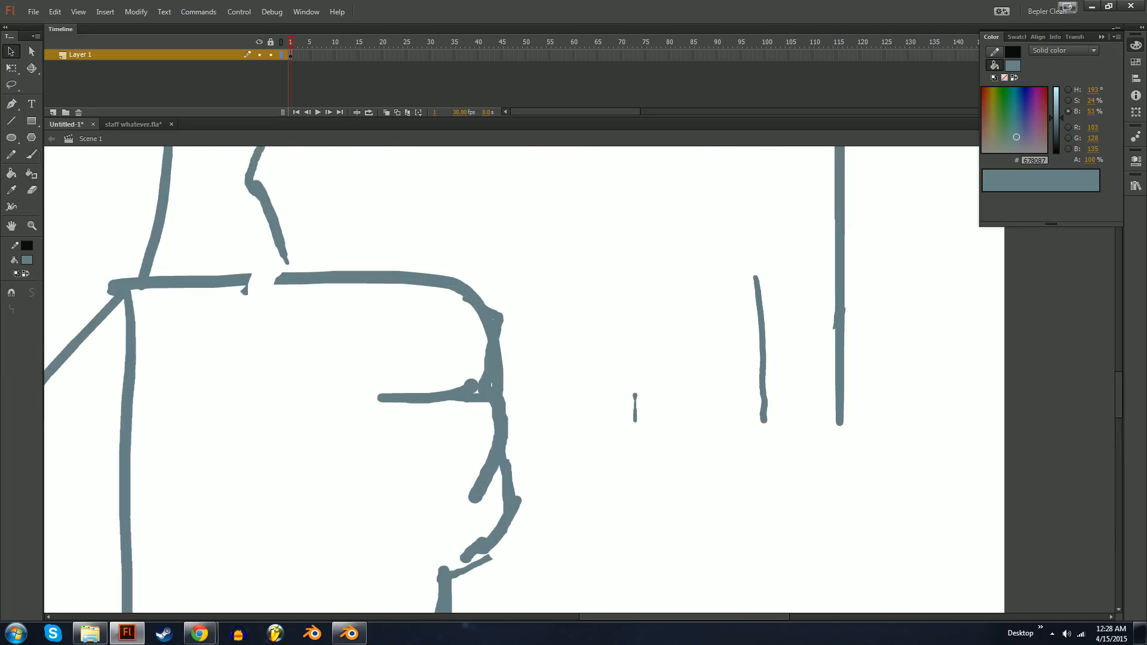
{"action": "key", "text": "ctrl+minus"}
{"action": "key", "text": "e"}
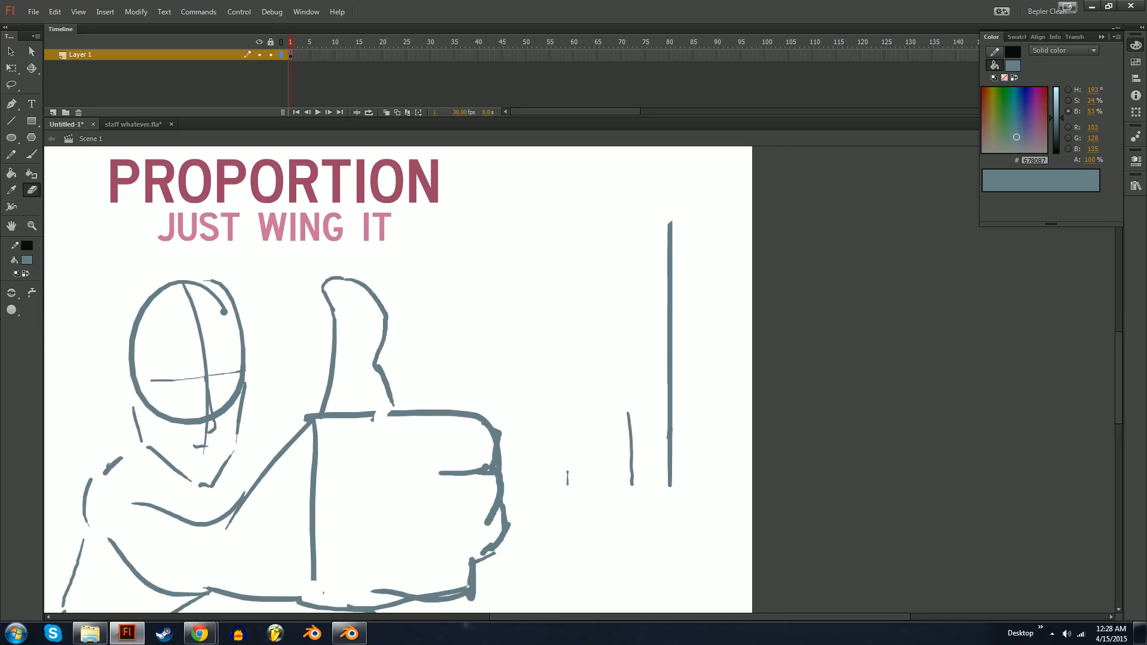
{"action": "key", "text": "y"}
{"action": "mouse_move", "coordinate": [382, 419]}
{"action": "left_mouse_down"}
{"action": "mouse_move", "coordinate": [443, 312]}
{"action": "mouse_move", "coordinate": [383, 361]}
{"action": "left_mouse_up"}
{"action": "key", "text": "ctrl+equal"}
{"action": "key", "text": "ctrl+equal"}
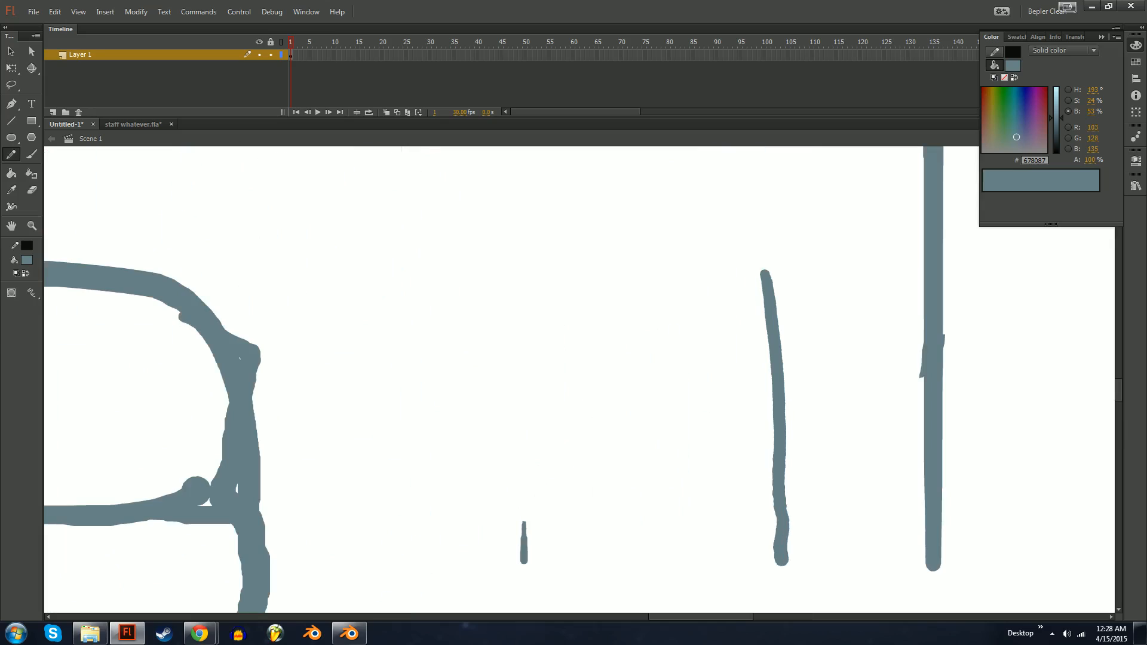
Extend the tiny vertical line beside the fist upward with a thin brush stroke.
{"action": "key", "text": "b"}
{"action": "left_click_drag", "start_coordinate": [524, 522], "coordinate": [524, 456]}
{"action": "key", "text": "v"}
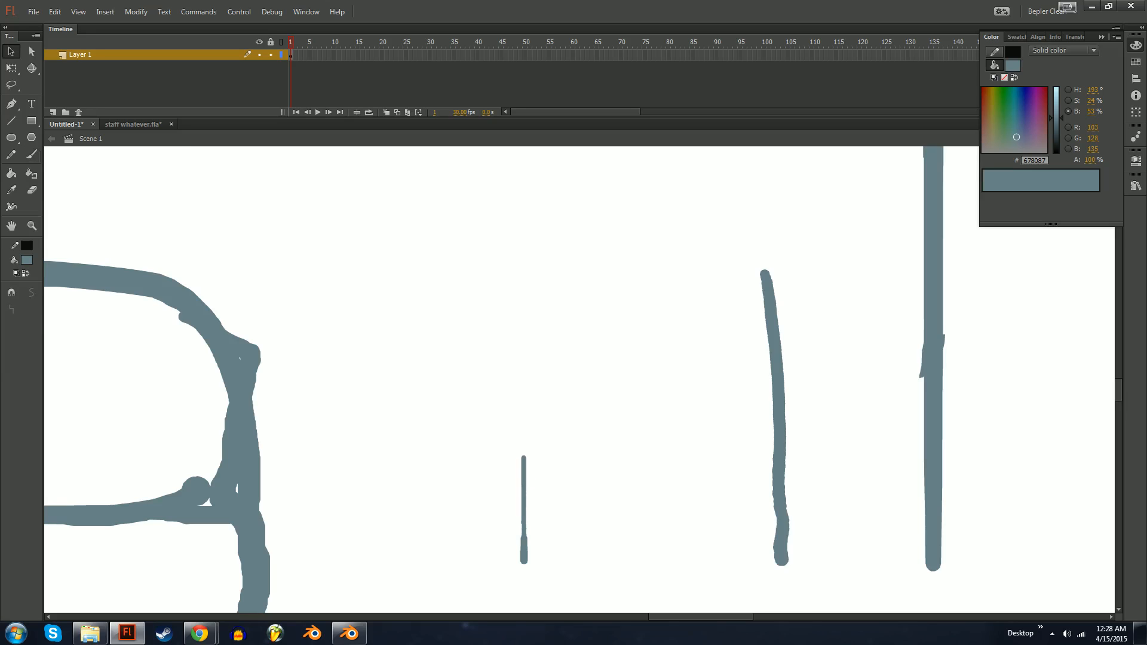
Move the tiny line beneath the thumbs-up figure's front foot and rotate it diagonally to match the sole.
{"action": "key", "text": "ctrl+minus"}
{"action": "left_click", "coordinate": [554, 448]}
{"action": "key", "text": "q"}
{"action": "mouse_move", "coordinate": [557, 417]}
{"action": "left_mouse_down"}
{"action": "mouse_move", "coordinate": [586, 449]}
{"action": "mouse_move", "coordinate": [575, 470]}
{"action": "mouse_move", "coordinate": [668, 254]}
{"action": "mouse_move", "coordinate": [555, 320]}
{"action": "mouse_move", "coordinate": [218, 473]}
{"action": "left_mouse_up"}
{"action": "key", "text": "v"}
{"action": "key", "text": "ctrl+minus"}
{"action": "key", "text": "q"}
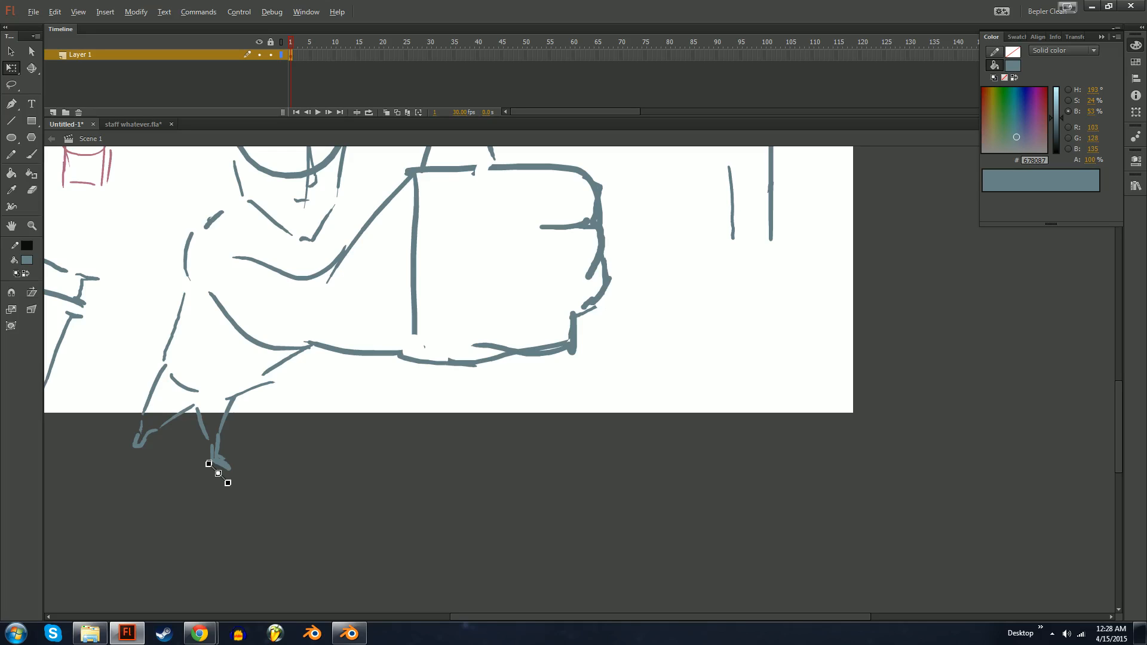
{"action": "mouse_move", "coordinate": [228, 483]}
{"action": "left_mouse_down"}
{"action": "mouse_move", "coordinate": [233, 470]}
{"action": "mouse_move", "coordinate": [230, 479]}
{"action": "mouse_move", "coordinate": [418, 475]}
{"action": "mouse_move", "coordinate": [429, 508]}
{"action": "left_mouse_up"}
{"action": "left_click", "coordinate": [269, 493]}
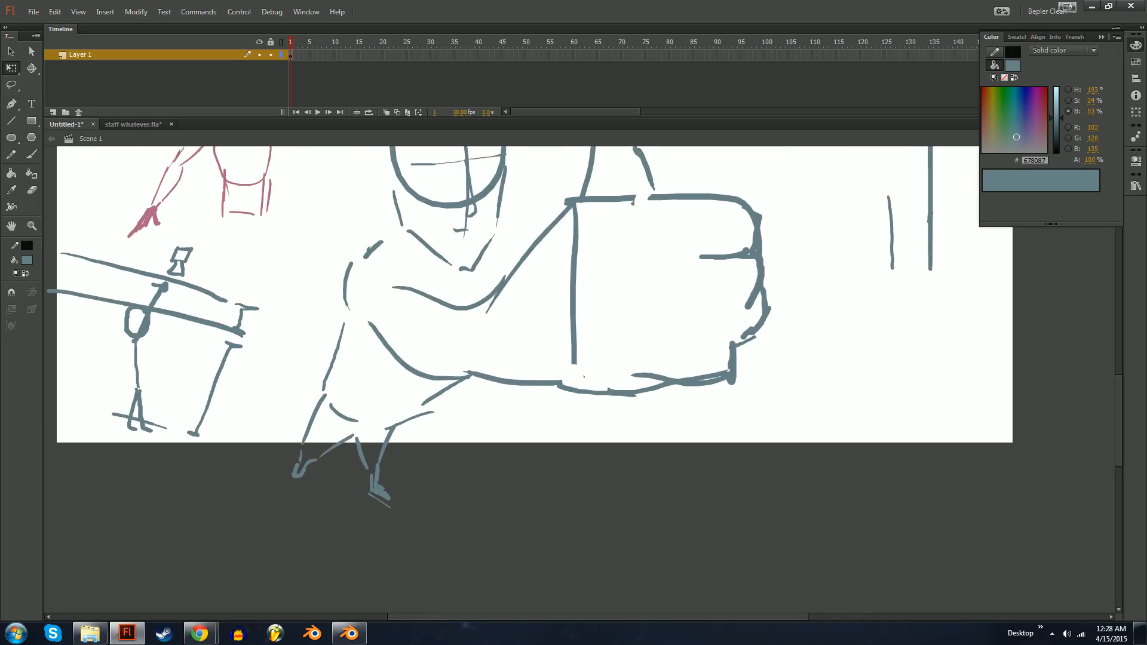
Fill in the thumbs-up figure's rear foot with a thick brush stroke.
{"action": "left_click_drag", "start_coordinate": [418, 419], "coordinate": [464, 414]}
{"action": "key", "text": "ctrl+equal"}
{"action": "left_click_drag", "start_coordinate": [419, 478], "coordinate": [492, 317]}
{"action": "key", "text": "b"}
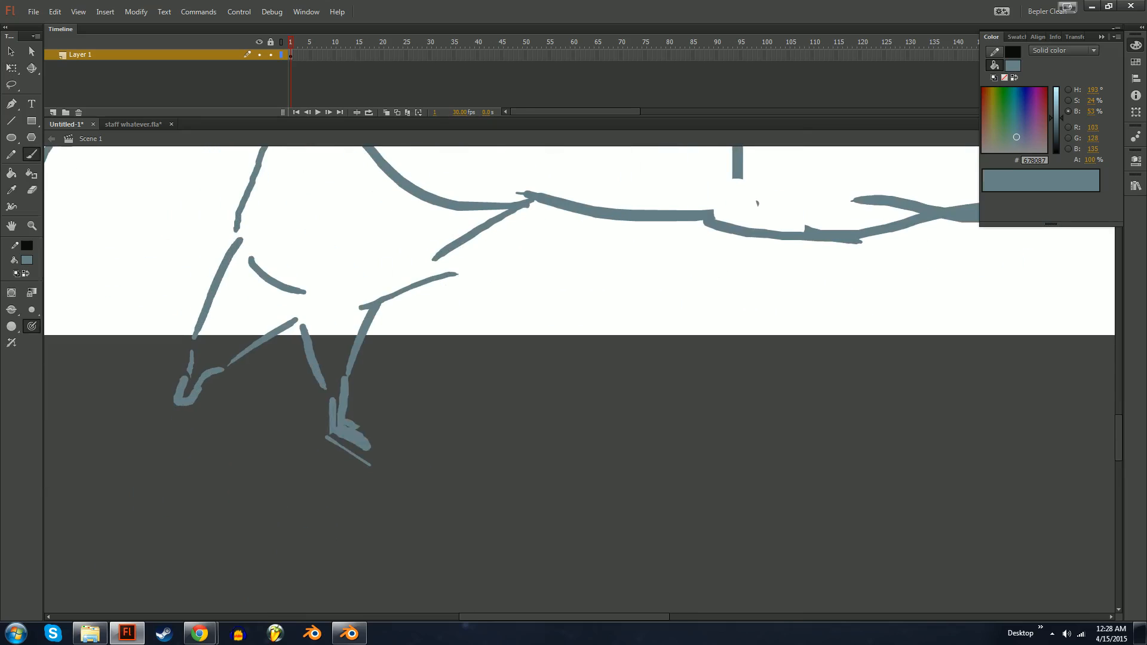
{"action": "left_click_drag", "start_coordinate": [361, 446], "coordinate": [517, 476]}
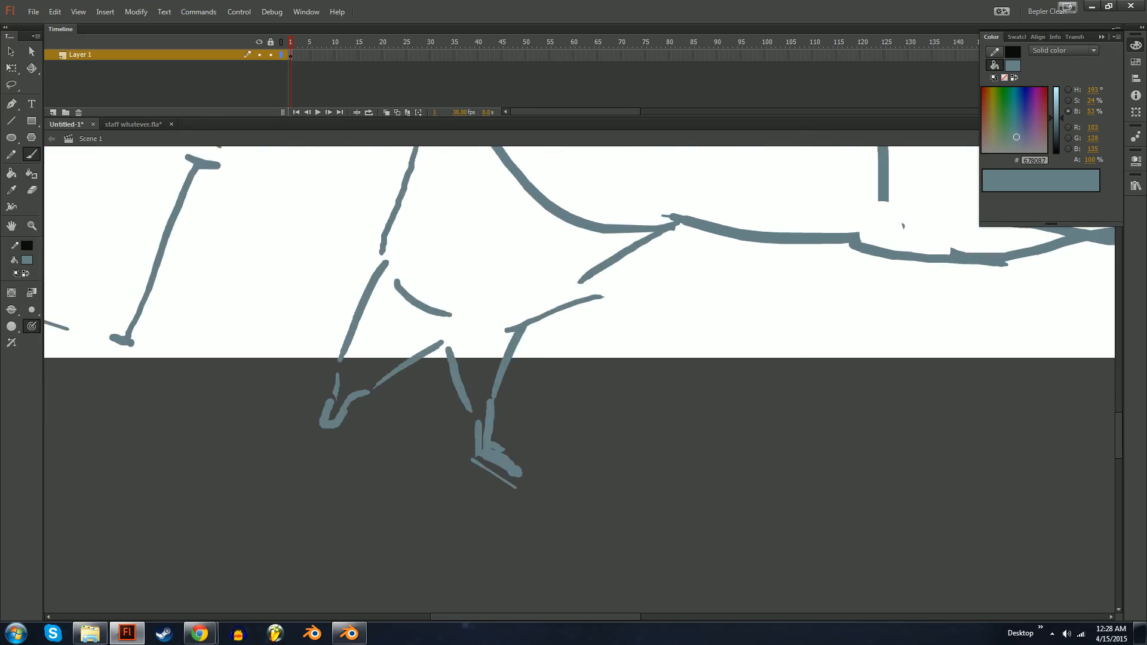
{"action": "left_click_drag", "start_coordinate": [329, 419], "coordinate": [315, 438]}
{"action": "key", "text": "ctrl+minus"}
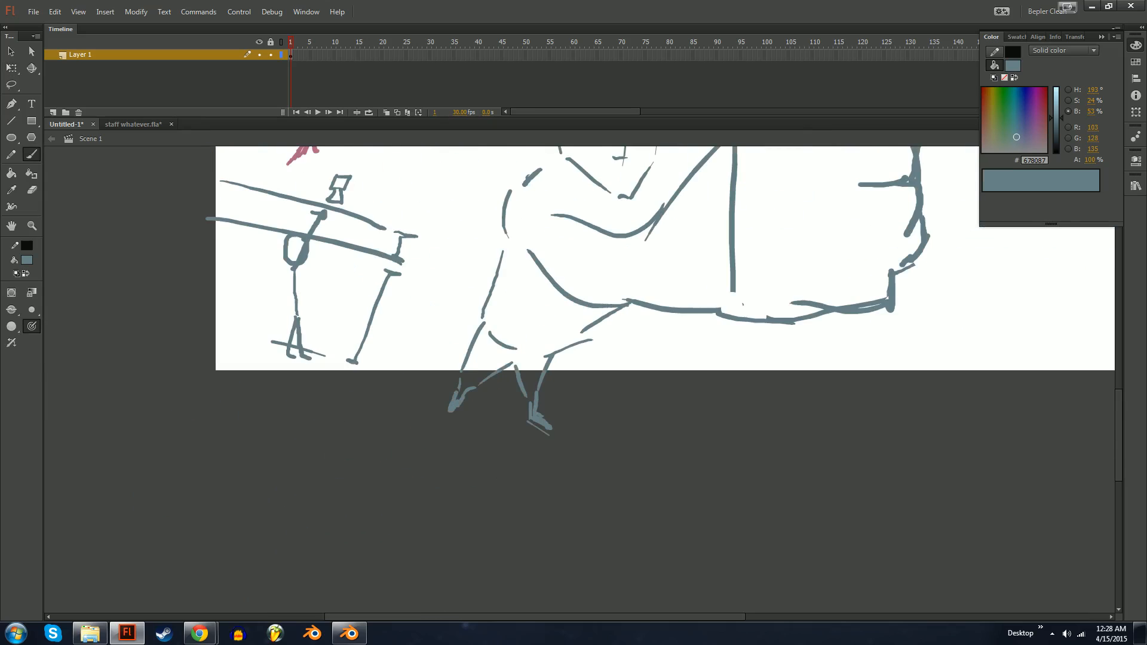
Add a tiny tick mark beside the short comparison line, level with its base.
{"action": "left_click_drag", "start_coordinate": [628, 302], "coordinate": [445, 555]}
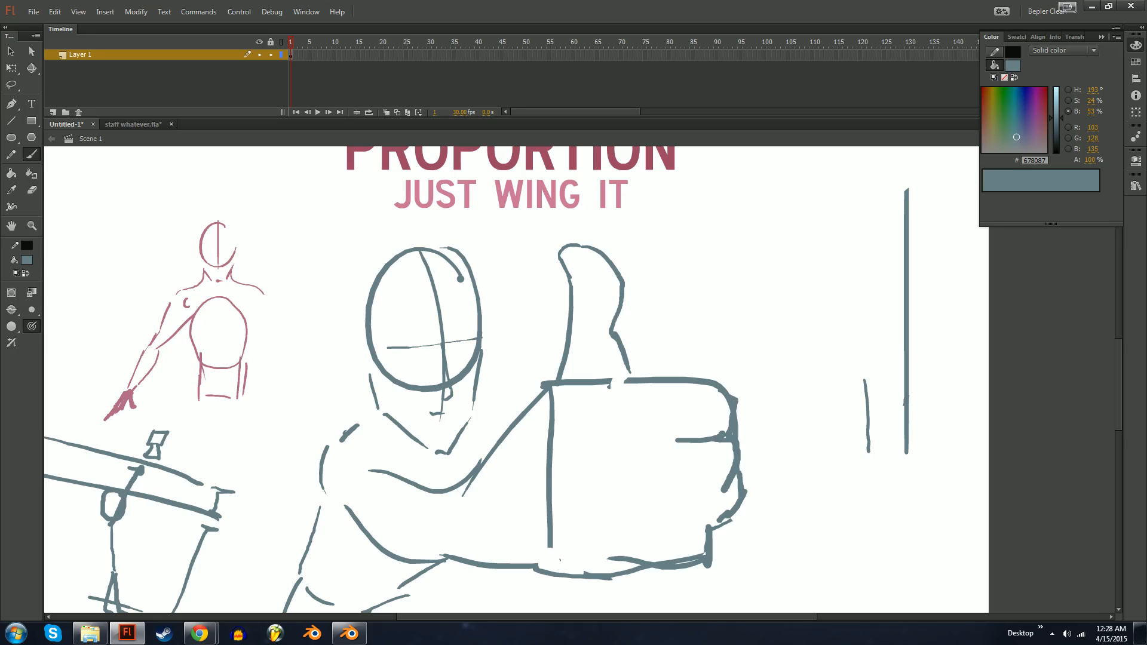
{"action": "left_click_drag", "start_coordinate": [514, 358], "coordinate": [363, 454]}
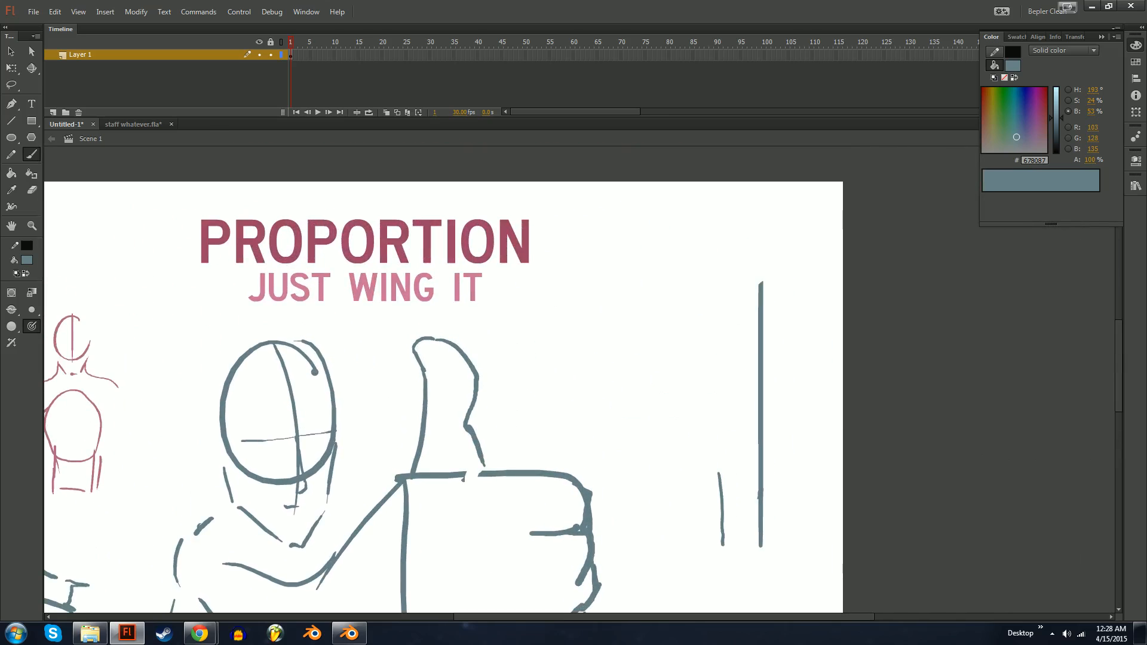
{"action": "left_click", "coordinate": [689, 537]}
{"action": "mouse_move", "coordinate": [689, 536]}
{"action": "left_mouse_down"}
{"action": "mouse_move", "coordinate": [728, 544]}
{"action": "mouse_move", "coordinate": [707, 571]}
{"action": "mouse_move", "coordinate": [740, 579]}
{"action": "left_mouse_up"}
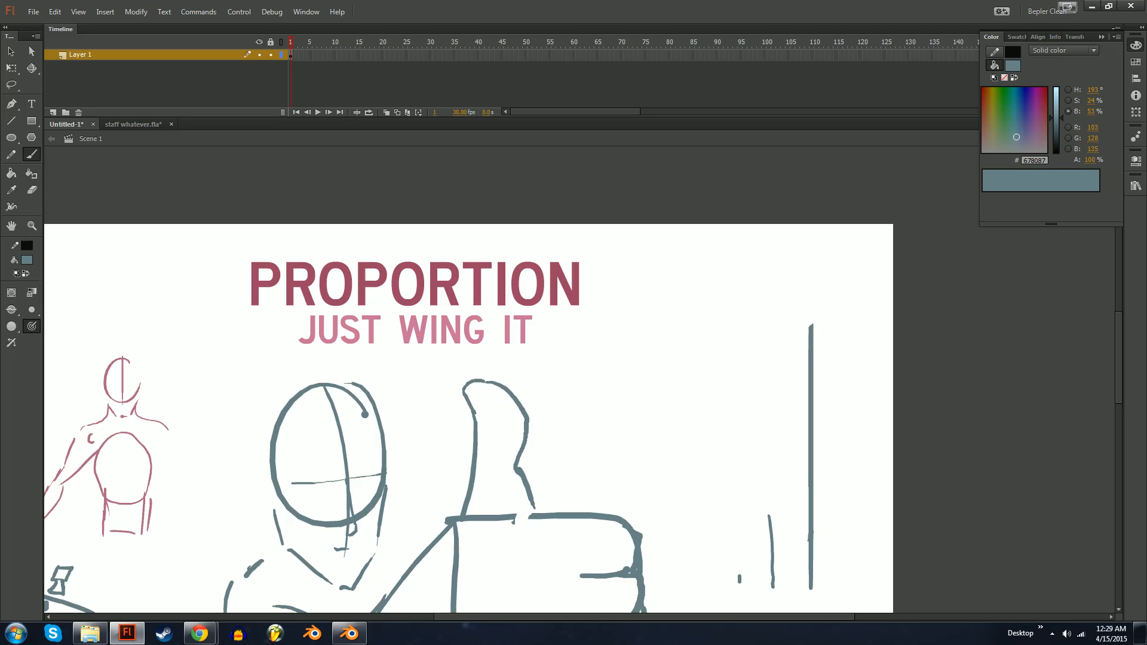
Draw a small caret between the sketches and a long diagonal line beside the large figure, from its head to below its feet.
{"action": "left_click_drag", "start_coordinate": [371, 472], "coordinate": [573, 384]}
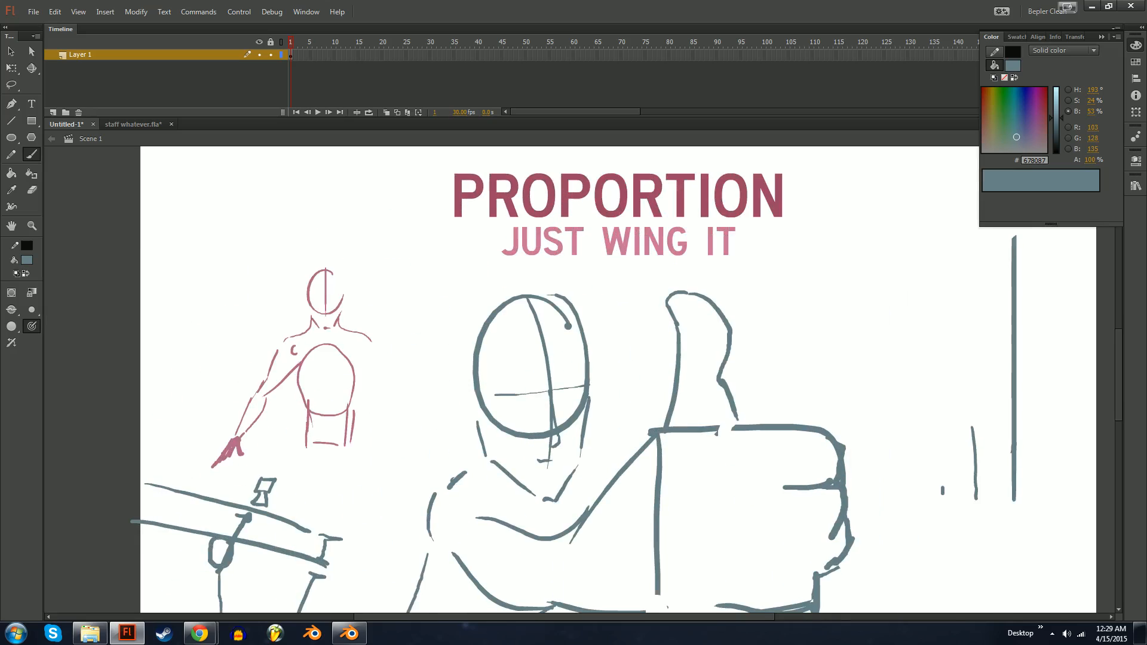
{"action": "key", "text": "ctrl"}
{"action": "mouse_move", "coordinate": [367, 461]}
{"action": "left_mouse_down"}
{"action": "mouse_move", "coordinate": [351, 491]}
{"action": "mouse_move", "coordinate": [376, 494]}
{"action": "mouse_move", "coordinate": [420, 350]}
{"action": "left_mouse_up"}
{"action": "key", "text": "ctrl+z"}
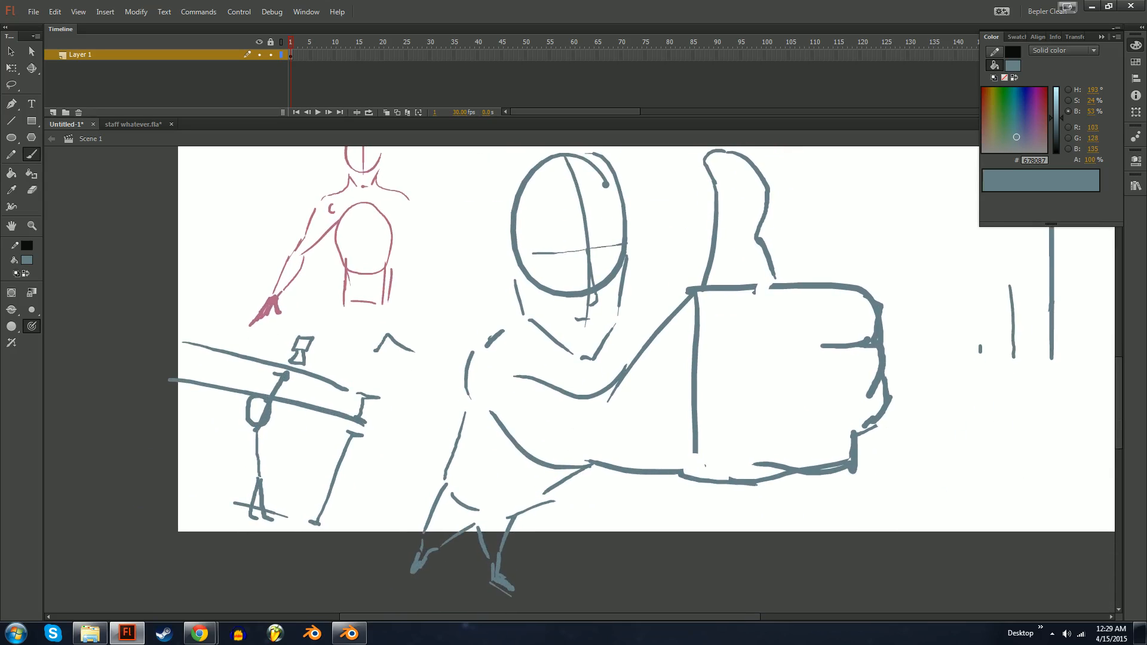
{"action": "mouse_move", "coordinate": [523, 174]}
{"action": "left_mouse_down"}
{"action": "mouse_move", "coordinate": [360, 524]}
{"action": "mouse_move", "coordinate": [355, 565]}
{"action": "left_mouse_up"}
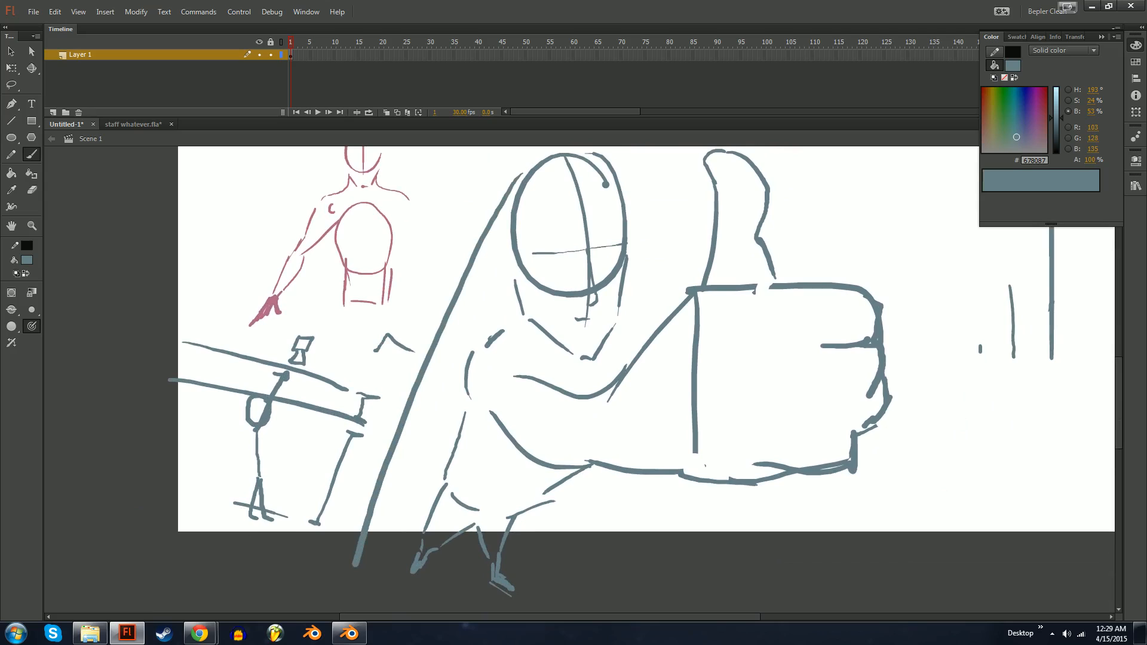
{"action": "left_click_drag", "start_coordinate": [384, 340], "coordinate": [403, 373]}
{"action": "key", "text": "ctrl+z"}
Examine the small caret and the long diagonal line up close and at full-stage view.
{"action": "key", "text": "ctrl+equal"}
{"action": "left_click_drag", "start_coordinate": [240, 346], "coordinate": [298, 338]}
{"action": "key", "text": "ctrl+equal"}
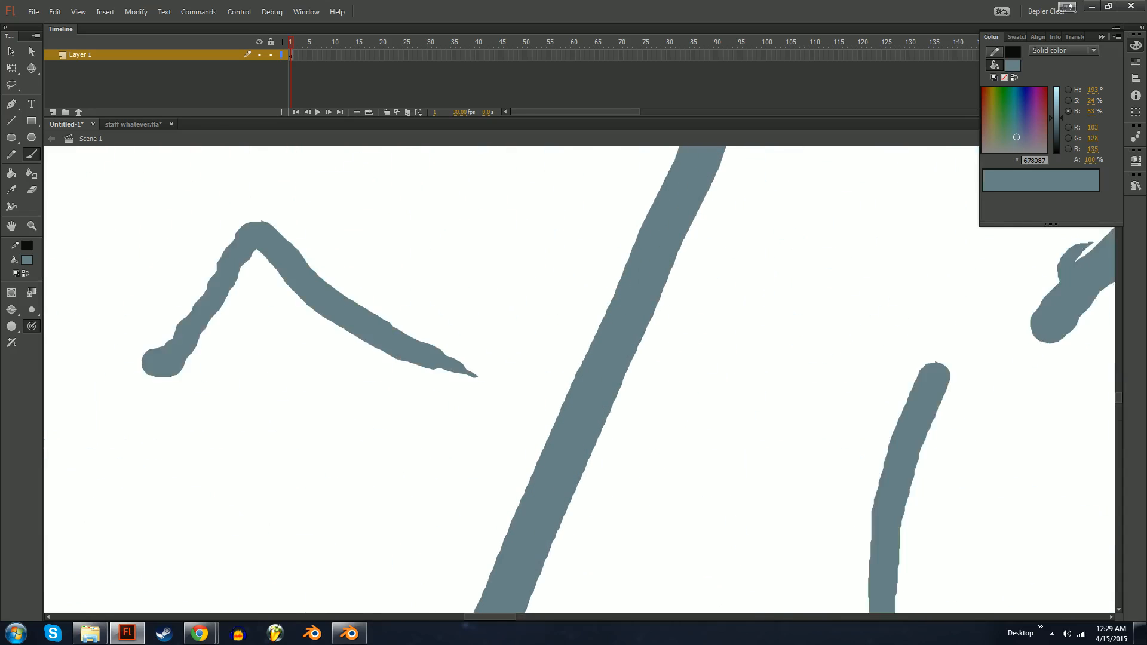
{"action": "key", "text": "ctrl+equal"}
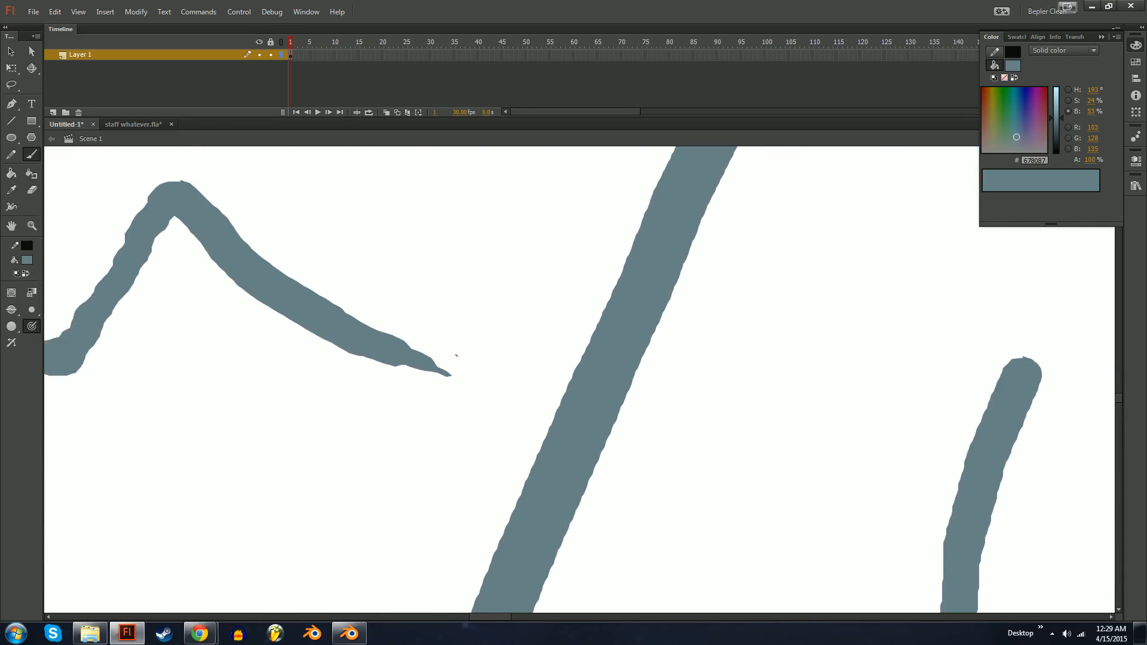
{"action": "key", "text": "ctrl+minus"}
{"action": "key", "text": "ctrl+minus"}
{"action": "key", "text": "ctrl+minus"}
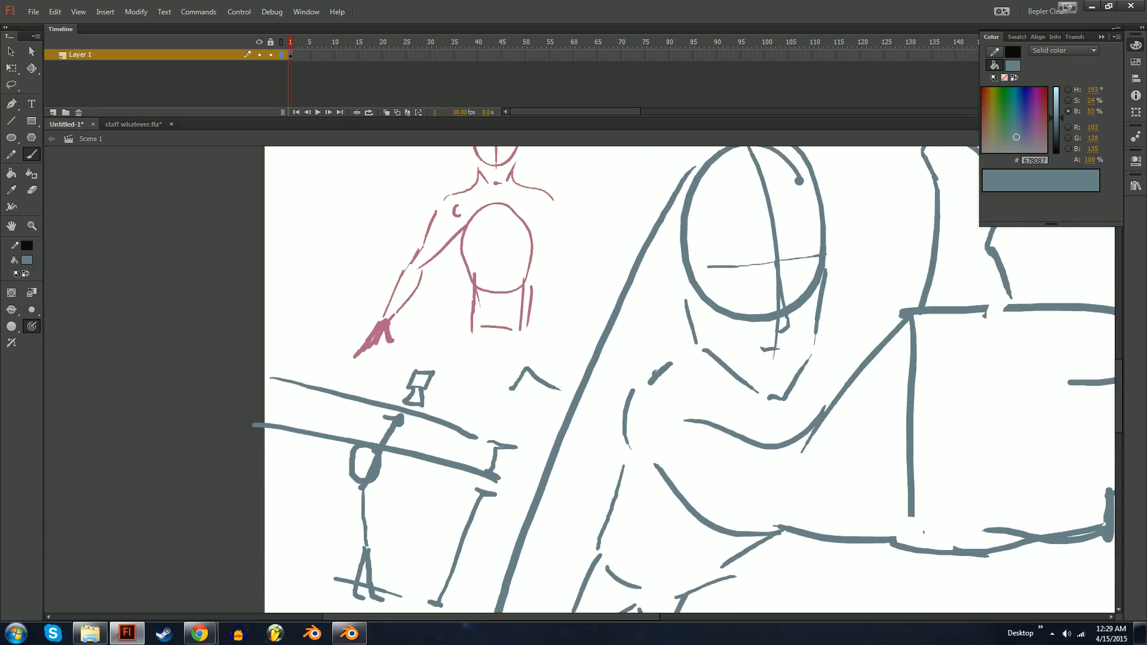
{"action": "key", "text": "ctrl+minus"}
{"action": "key", "text": "ctrl+minus"}
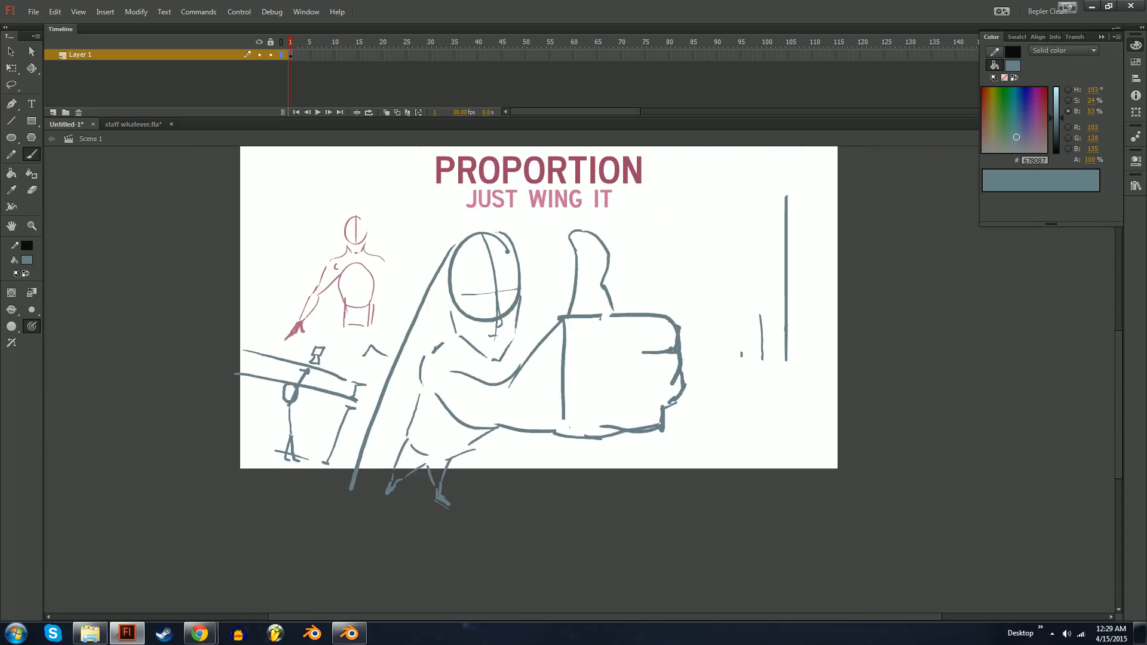
Try a huge diagonal brush stroke and a straight line across the whole stage, and undo both.
{"action": "key", "text": "ctrl+minus"}
{"action": "key", "text": "ctrl+minus"}
{"action": "mouse_move", "coordinate": [363, 172]}
{"action": "left_mouse_down"}
{"action": "mouse_move", "coordinate": [271, 360]}
{"action": "mouse_move", "coordinate": [212, 536]}
{"action": "mouse_move", "coordinate": [172, 617]}
{"action": "left_mouse_up"}
{"action": "key", "text": "ctrl+equal"}
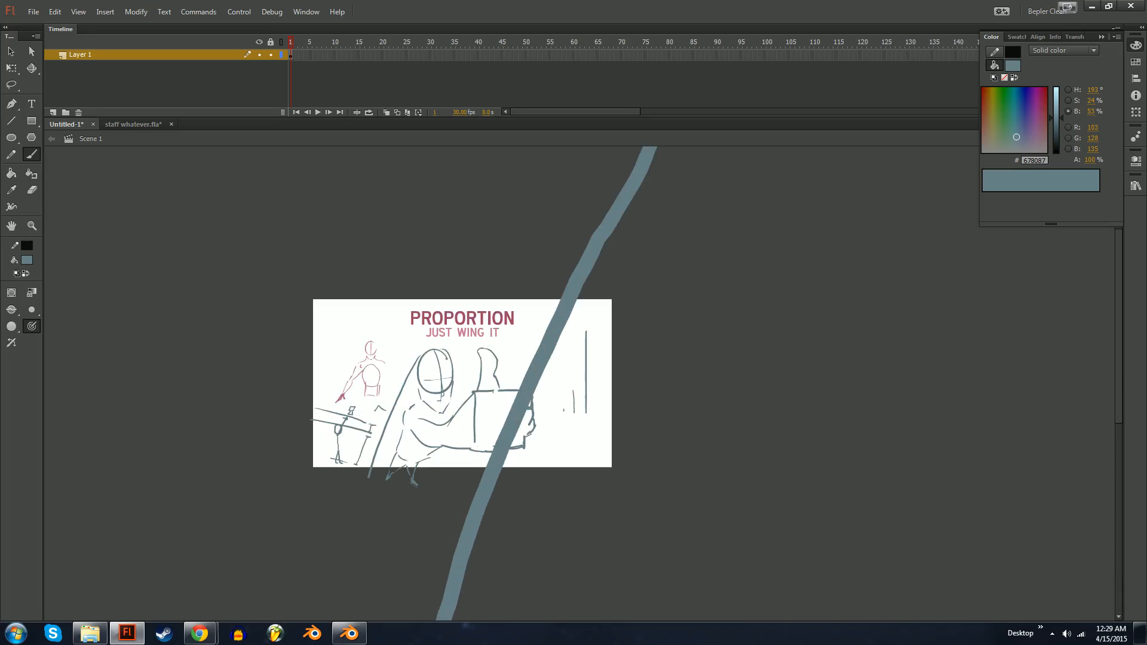
{"action": "scroll", "coordinate": [574, 383], "scroll_direction": "up", "scroll_amount": 5}
{"action": "key", "text": "n"}
{"action": "mouse_move", "coordinate": [683, 169]}
{"action": "left_mouse_down"}
{"action": "mouse_move", "coordinate": [318, 518]}
{"action": "mouse_move", "coordinate": [327, 533]}
{"action": "left_mouse_up"}
{"action": "key", "text": "ctrl+z"}
{"action": "key", "text": "ctrl+z"}
Delete all artwork from the stage, including the PROPORTION title, and get the Brush tool ready.
{"action": "key", "text": "ctrl+a"}
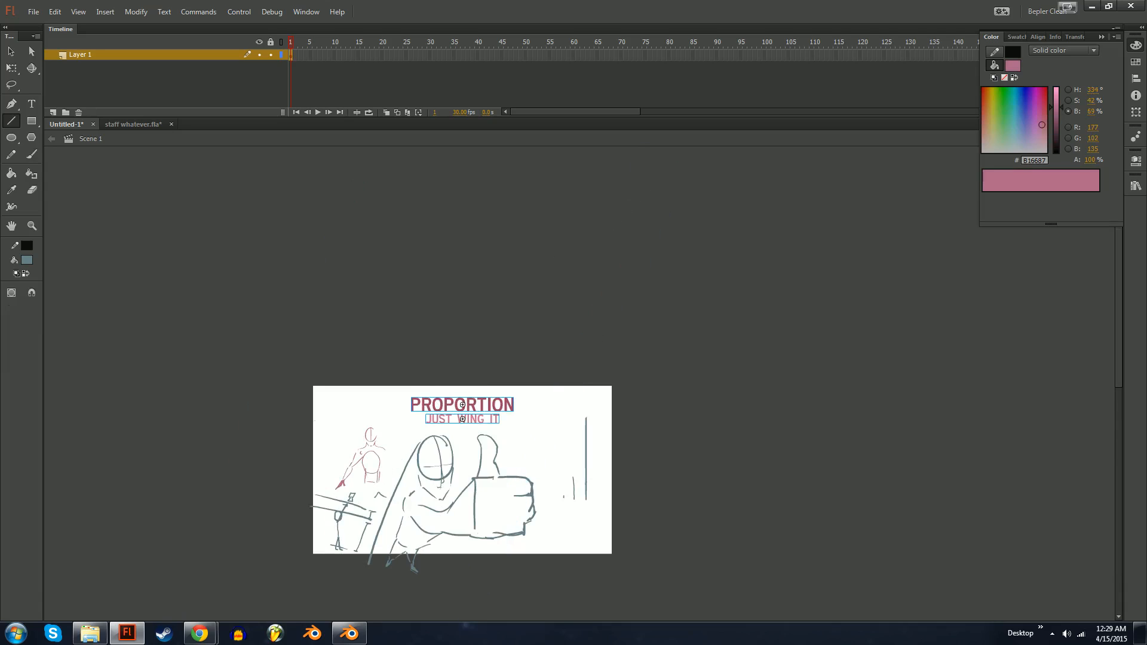
{"action": "key", "text": "Delete"}
{"action": "key", "text": "ctrl+minus"}
{"action": "key", "text": "ctrl+equal"}
{"action": "key", "text": "ctrl+equal"}
{"action": "key", "text": "ctrl+equal"}
{"action": "key", "text": "b"}
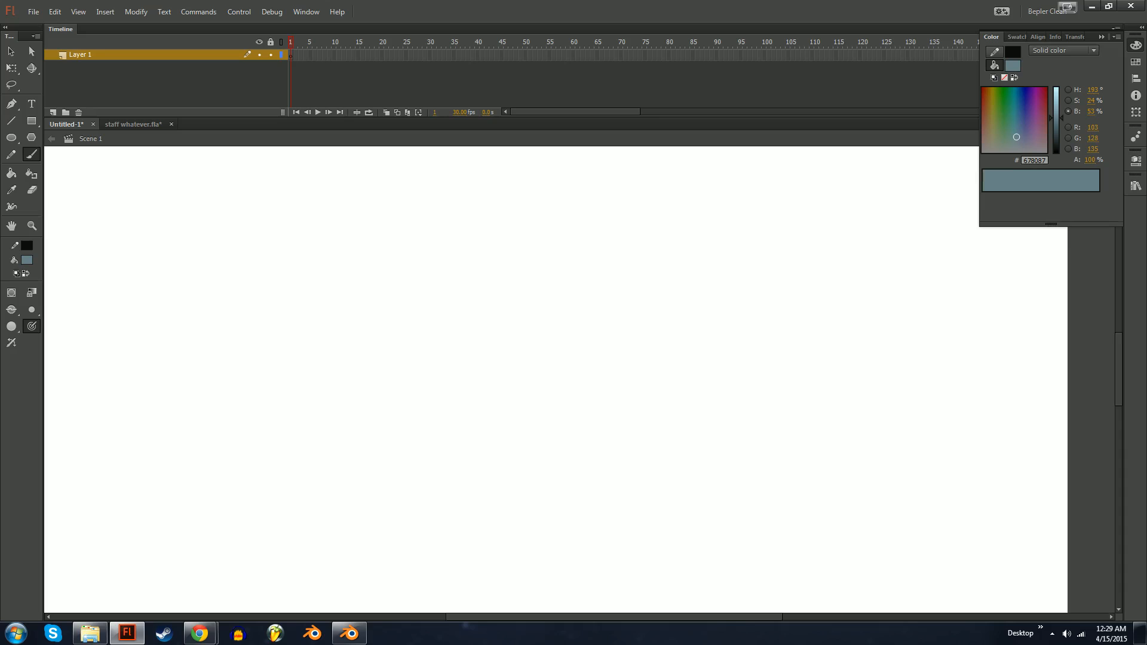
{"action": "key", "text": "ctrl+minus"}
{"action": "key", "text": "ctrl+equal"}
{"action": "key", "text": "ctrl+minus"}
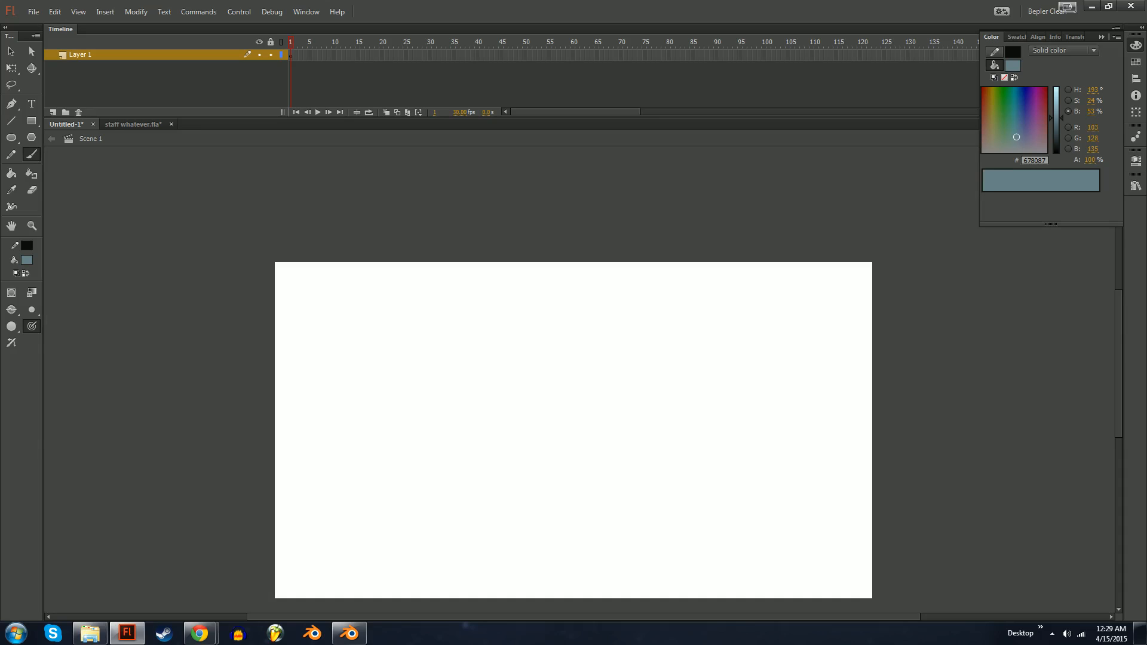
{"action": "key", "text": "ctrl+equal"}
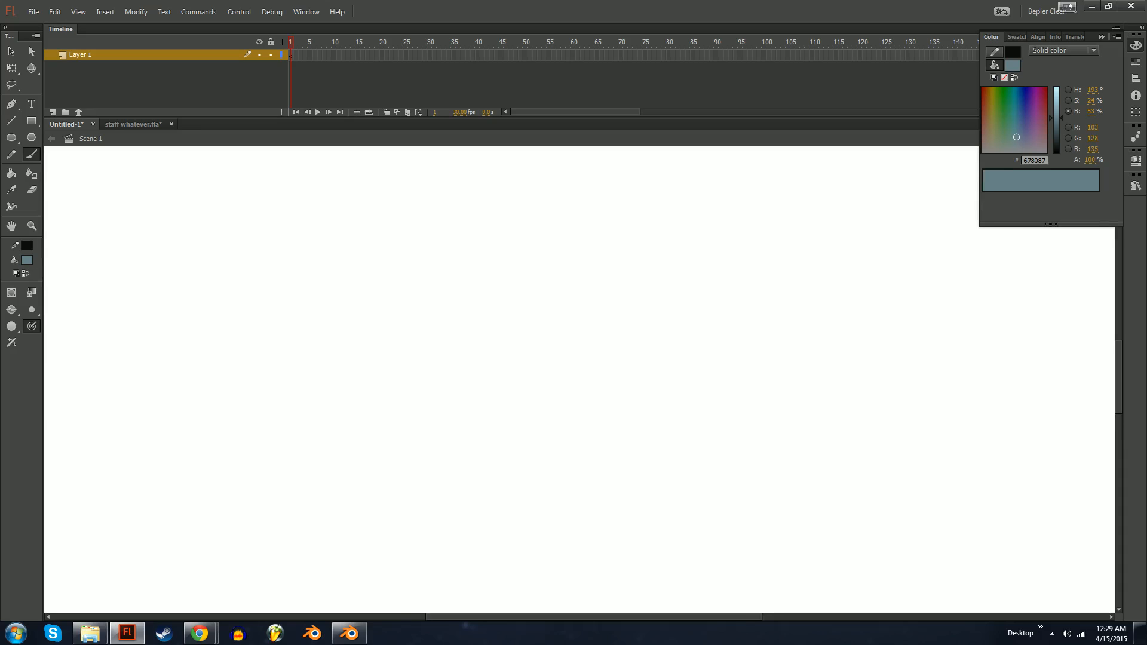
{"action": "left_click_drag", "start_coordinate": [573, 358], "coordinate": [619, 429]}
{"action": "key", "text": "ctrl+minus"}
{"action": "left_click_drag", "start_coordinate": [574, 388], "coordinate": [498, 337]}
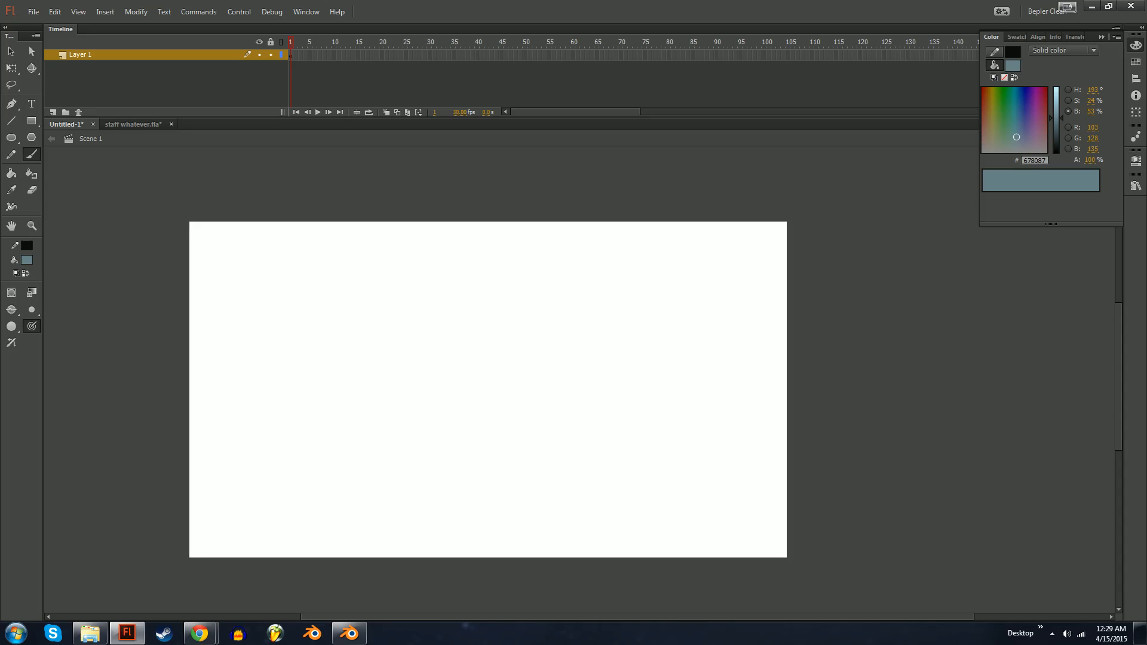
Try several large brush ovals in the right half of the empty stage, and undo each one.
{"action": "mouse_move", "coordinate": [635, 296]}
{"action": "left_mouse_down"}
{"action": "mouse_move", "coordinate": [646, 328]}
{"action": "mouse_move", "coordinate": [635, 354]}
{"action": "mouse_move", "coordinate": [532, 365]}
{"action": "mouse_move", "coordinate": [628, 333]}
{"action": "mouse_move", "coordinate": [615, 527]}
{"action": "mouse_move", "coordinate": [640, 331]}
{"action": "mouse_move", "coordinate": [637, 503]}
{"action": "mouse_move", "coordinate": [662, 380]}
{"action": "left_mouse_up"}
{"action": "key", "text": "ctrl+z"}
{"action": "key", "text": "ctrl+z"}
{"action": "key", "text": "ctrl+z"}
{"action": "key", "text": "ctrl+z"}
{"action": "key", "text": "ctrl+z"}
{"action": "mouse_move", "coordinate": [620, 329]}
{"action": "left_mouse_down"}
{"action": "mouse_move", "coordinate": [595, 311]}
{"action": "mouse_move", "coordinate": [629, 323]}
{"action": "mouse_move", "coordinate": [590, 325]}
{"action": "mouse_move", "coordinate": [605, 332]}
{"action": "mouse_move", "coordinate": [602, 493]}
{"action": "mouse_move", "coordinate": [627, 336]}
{"action": "mouse_move", "coordinate": [688, 350]}
{"action": "left_mouse_up"}
{"action": "key", "text": "ctrl+z"}
{"action": "key", "text": "ctrl+z"}
{"action": "key", "text": "ctrl+z"}
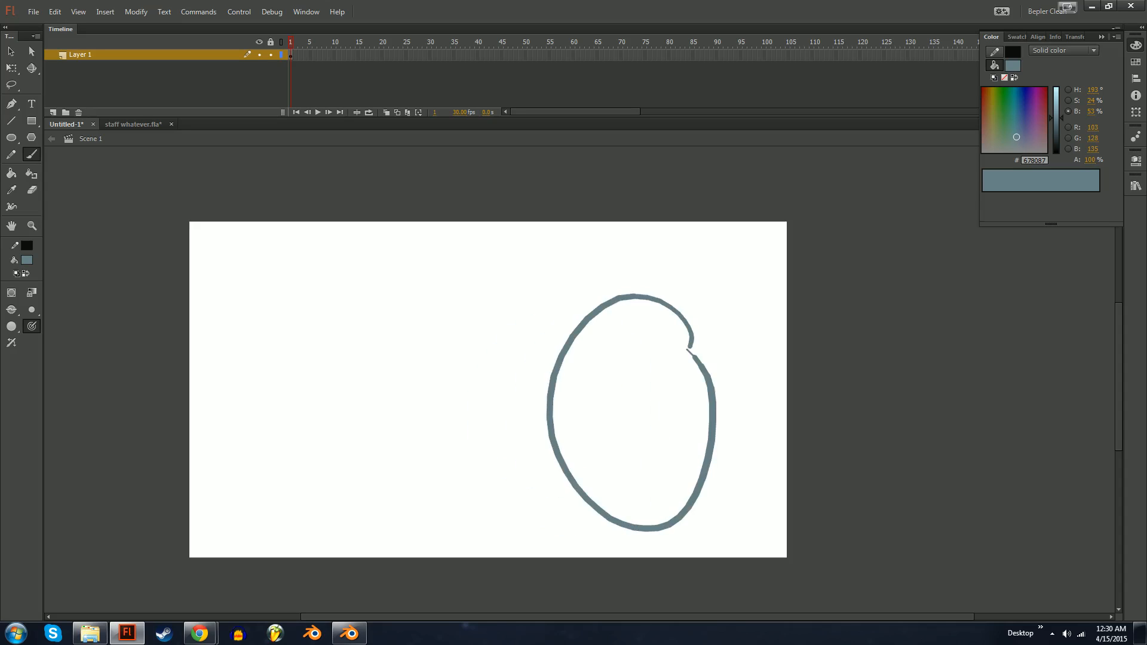
{"action": "key", "text": "ctrl+z"}
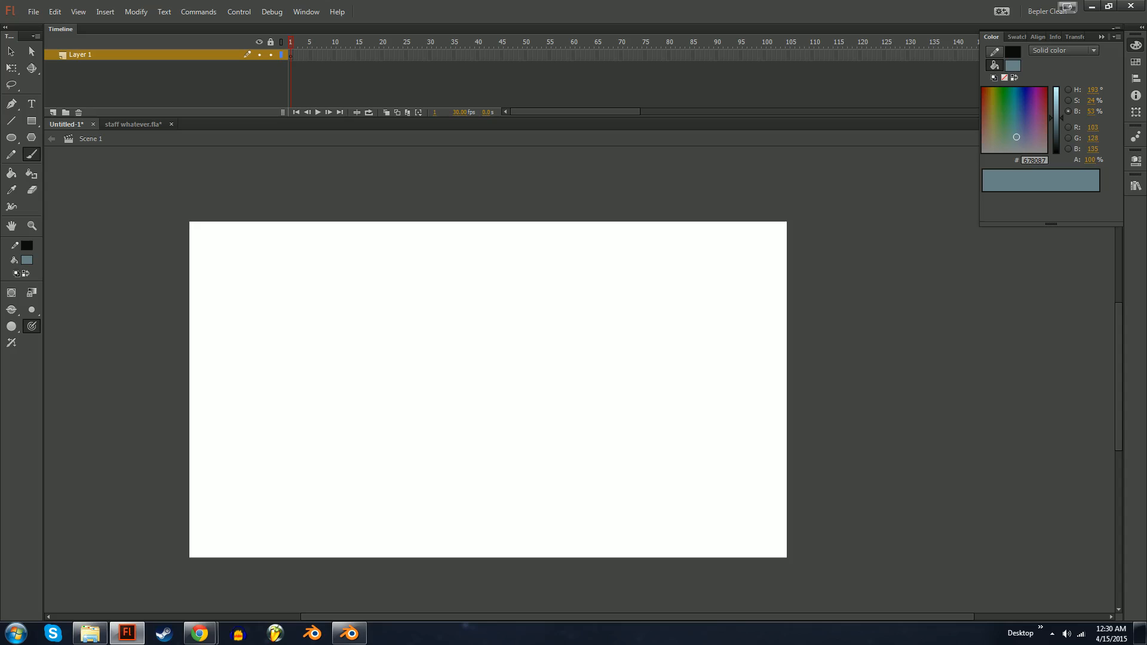
Draw a large round circle in the right half of the stage with the brush.
{"action": "mouse_move", "coordinate": [689, 334]}
{"action": "left_mouse_down"}
{"action": "mouse_move", "coordinate": [633, 289]}
{"action": "mouse_move", "coordinate": [504, 465]}
{"action": "mouse_move", "coordinate": [658, 494]}
{"action": "mouse_move", "coordinate": [712, 352]}
{"action": "mouse_move", "coordinate": [689, 334]}
{"action": "mouse_move", "coordinate": [715, 334]}
{"action": "left_mouse_up"}
{"action": "key", "text": "v"}
{"action": "key", "text": "q"}
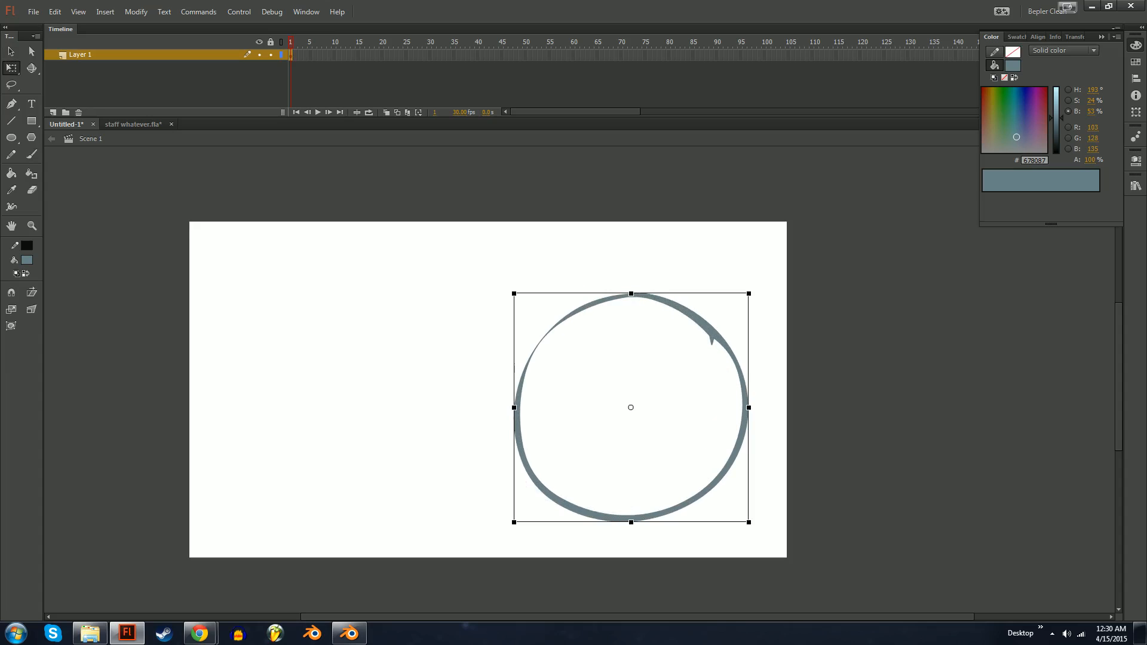
{"action": "key", "text": "b"}
{"action": "key", "text": "ctrl+equal"}
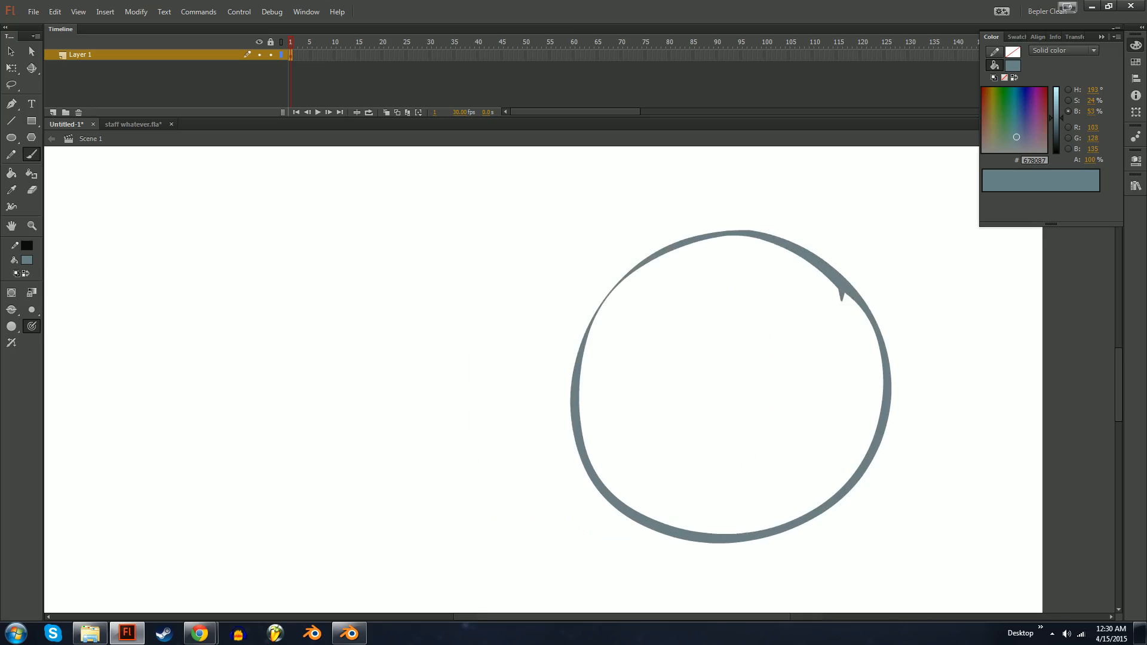
{"action": "left_click_drag", "start_coordinate": [731, 387], "coordinate": [778, 396]}
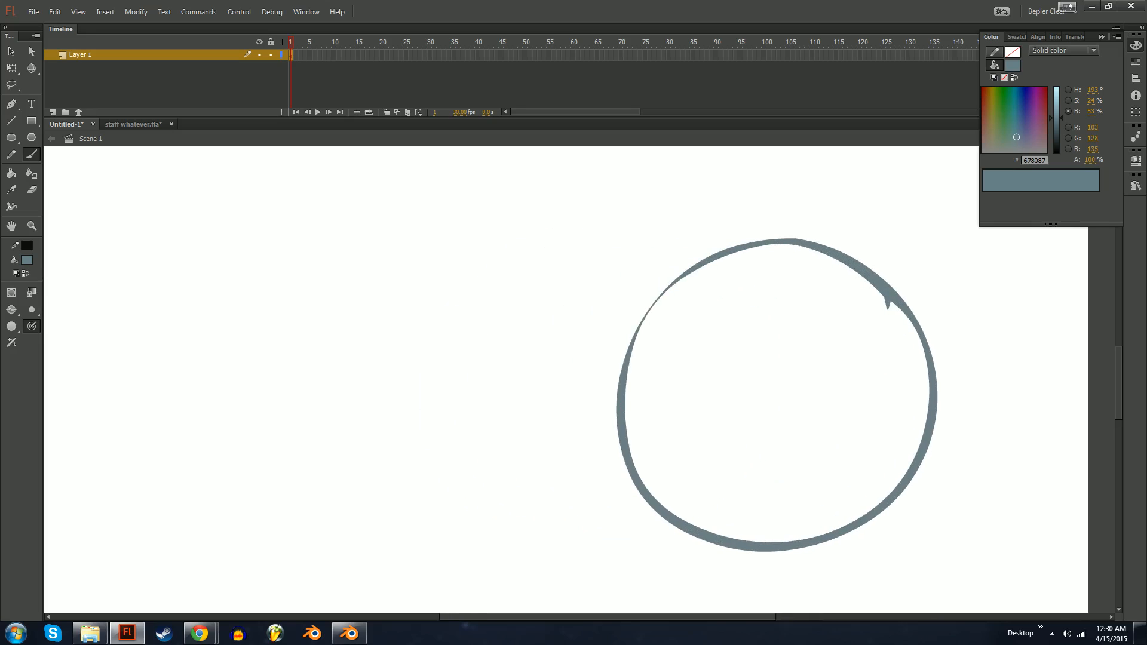
Draw a curved arc left of the circle, with two slightly converging lines running leftward from its ends.
{"action": "mouse_move", "coordinate": [500, 439]}
{"action": "left_mouse_down"}
{"action": "mouse_move", "coordinate": [518, 501]}
{"action": "mouse_move", "coordinate": [591, 479]}
{"action": "left_mouse_up"}
{"action": "key", "text": "ctrl+z"}
{"action": "mouse_move", "coordinate": [569, 415]}
{"action": "left_mouse_down"}
{"action": "mouse_move", "coordinate": [546, 459]}
{"action": "mouse_move", "coordinate": [582, 509]}
{"action": "mouse_move", "coordinate": [674, 505]}
{"action": "left_mouse_up"}
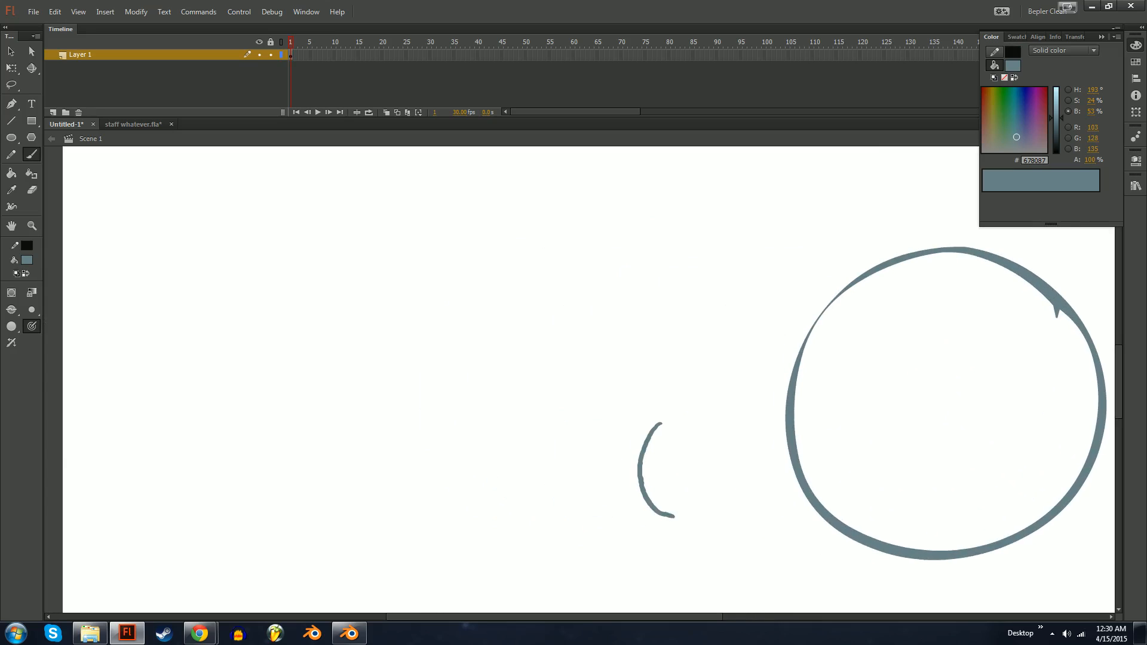
{"action": "left_click_drag", "start_coordinate": [652, 426], "coordinate": [496, 449]}
{"action": "left_click_drag", "start_coordinate": [652, 510], "coordinate": [478, 489]}
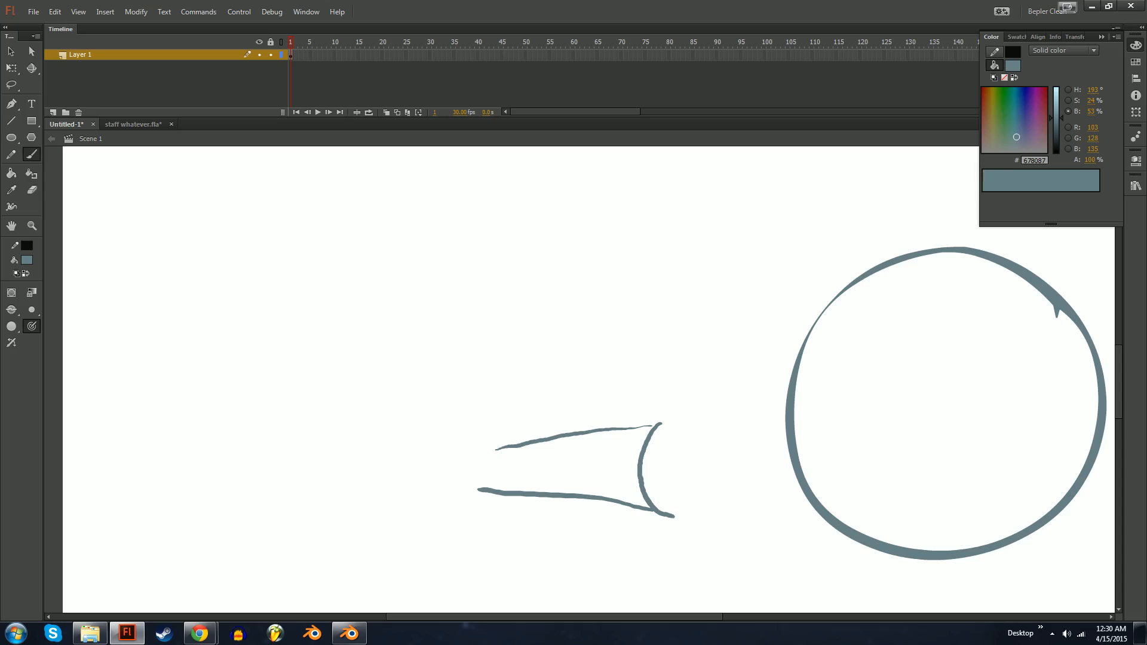
Lengthen the tapering form leftward with two narrower converging lines, and close them with a short arc.
{"action": "left_click_drag", "start_coordinate": [496, 447], "coordinate": [406, 444]}
{"action": "left_click_drag", "start_coordinate": [472, 485], "coordinate": [370, 467]}
{"action": "key", "text": "ctrl+z"}
{"action": "mouse_move", "coordinate": [479, 490]}
{"action": "left_mouse_down"}
{"action": "mouse_move", "coordinate": [380, 463]}
{"action": "mouse_move", "coordinate": [392, 446]}
{"action": "mouse_move", "coordinate": [424, 447]}
{"action": "left_mouse_up"}
{"action": "left_click_drag", "start_coordinate": [414, 430], "coordinate": [398, 471]}
{"action": "left_click_drag", "start_coordinate": [574, 442], "coordinate": [493, 437]}
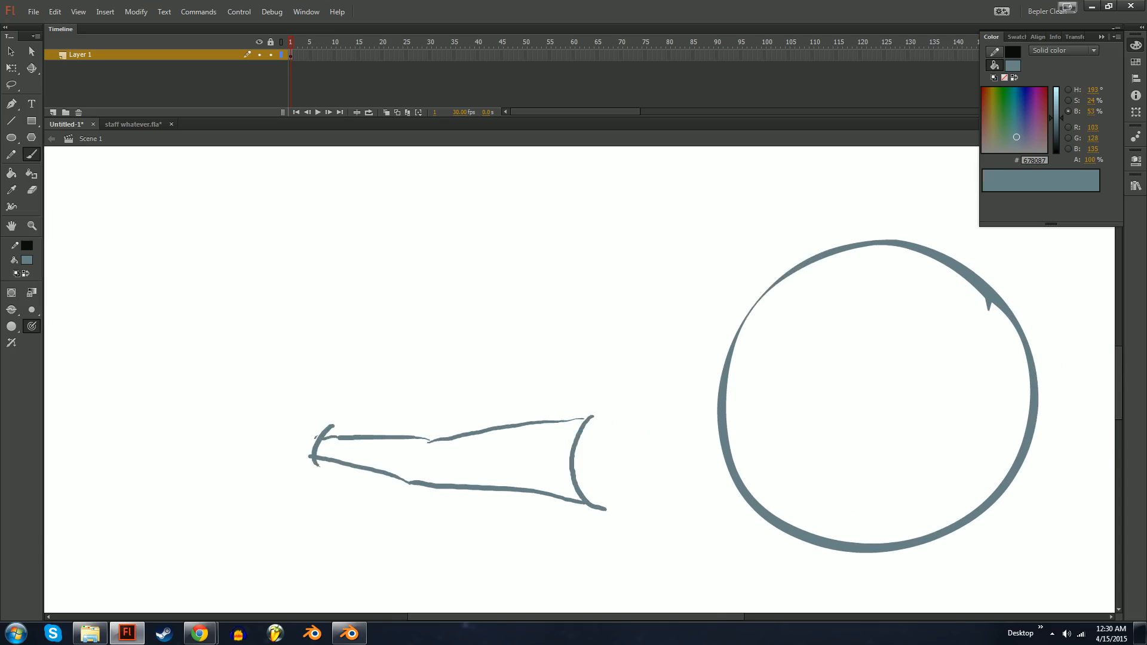
Undo the short closing arc and finish the narrow end of the tapering form with a pointed tip.
{"action": "left_click_drag", "start_coordinate": [631, 344], "coordinate": [607, 546]}
{"action": "key", "text": "ctrl+z"}
{"action": "key", "text": "ctrl+z"}
{"action": "mouse_move", "coordinate": [321, 438]}
{"action": "left_mouse_down"}
{"action": "mouse_move", "coordinate": [266, 457]}
{"action": "mouse_move", "coordinate": [252, 448]}
{"action": "left_mouse_up"}
{"action": "left_click_drag", "start_coordinate": [418, 442], "coordinate": [334, 446]}
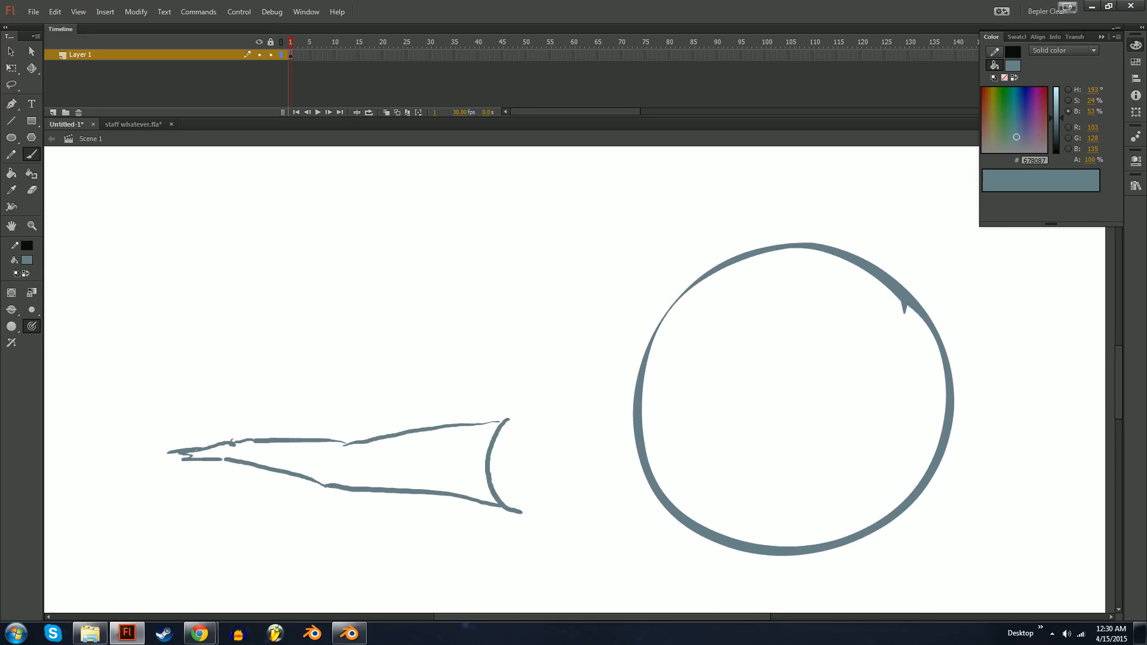
Connect the tapering form to the large circle with a broken upper curve and a nearly straight lower line.
{"action": "mouse_move", "coordinate": [442, 418]}
{"action": "left_mouse_down"}
{"action": "mouse_move", "coordinate": [526, 389]}
{"action": "mouse_move", "coordinate": [463, 416]}
{"action": "mouse_move", "coordinate": [624, 388]}
{"action": "left_mouse_up"}
{"action": "key", "text": "ctrl+z"}
{"action": "key", "text": "ctrl+minus"}
{"action": "key", "text": "ctrl+equal"}
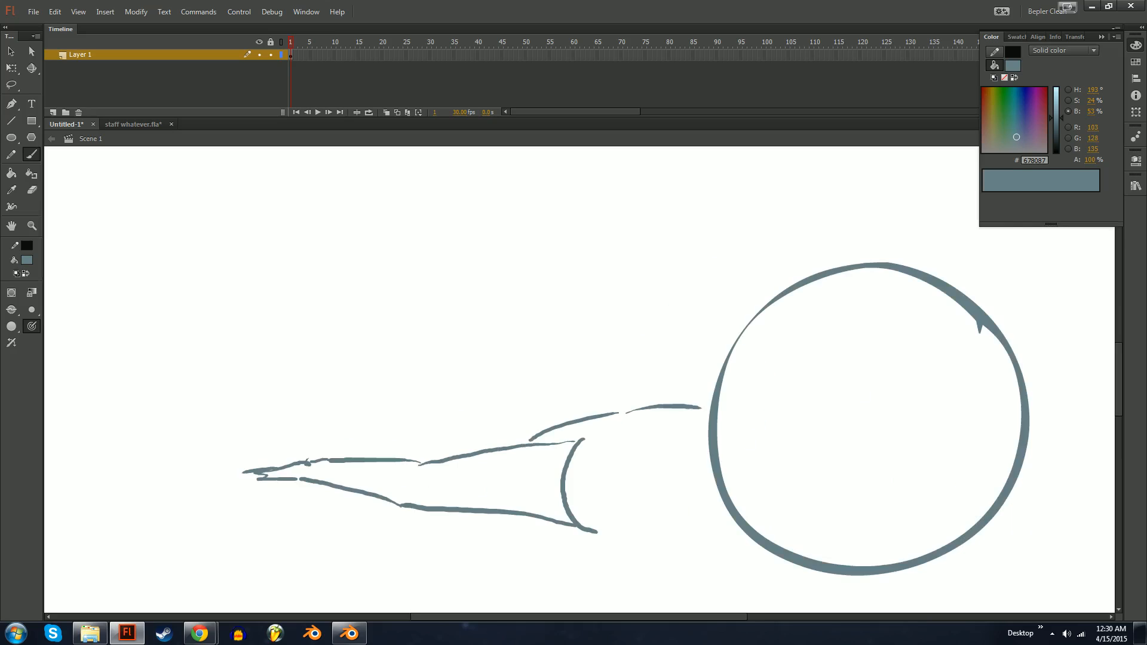
{"action": "left_click_drag", "start_coordinate": [604, 442], "coordinate": [569, 421]}
{"action": "left_click_drag", "start_coordinate": [557, 511], "coordinate": [695, 513]}
{"action": "left_click_drag", "start_coordinate": [538, 442], "coordinate": [658, 479]}
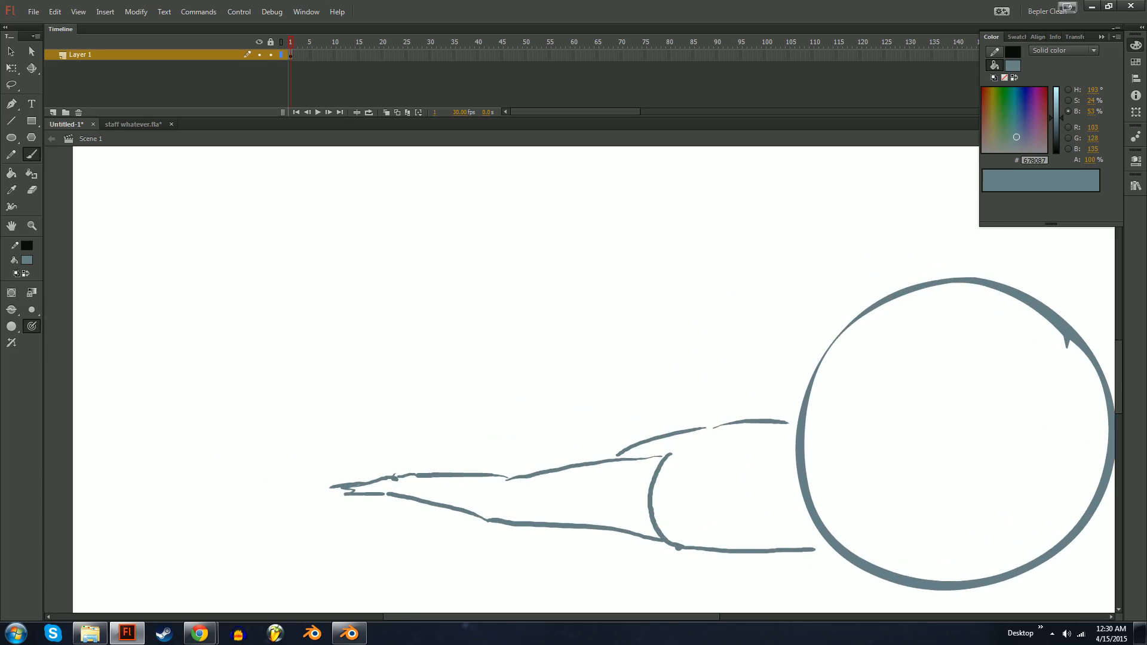
Add a short stroke and a small mark beside the narrow end of the upper connecting curve.
{"action": "left_click_drag", "start_coordinate": [634, 435], "coordinate": [666, 433]}
{"action": "key", "text": "ctrl+g"}
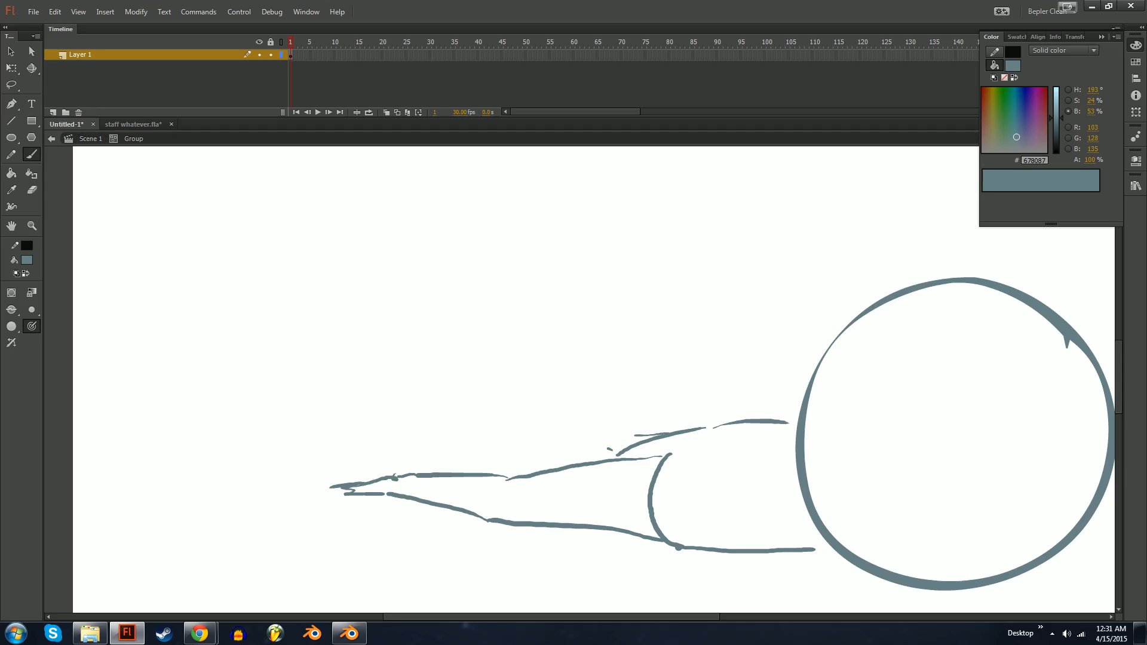
{"action": "left_click_drag", "start_coordinate": [605, 446], "coordinate": [452, 436]}
{"action": "key", "text": "ctrl+minus"}
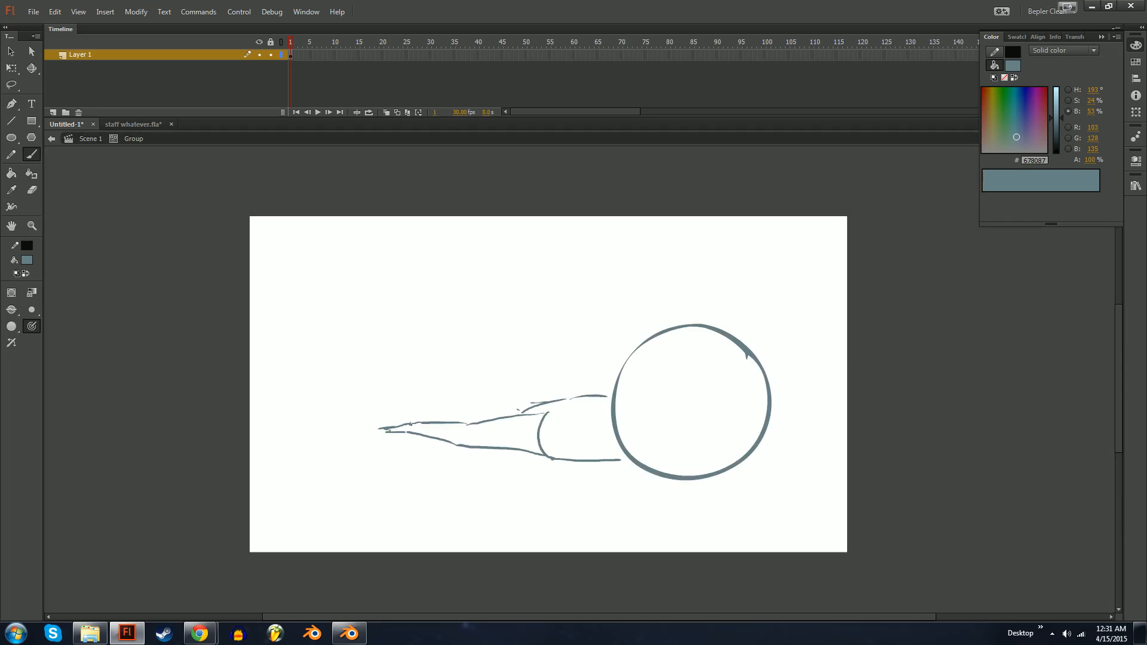
Try a rough frame around the whole sketch and curved strokes beside the large circle and the connecting curve, and undo them.
{"action": "left_click_drag", "start_coordinate": [666, 331], "coordinate": [641, 447]}
{"action": "key", "text": "ctrl+z"}
{"action": "left_click_drag", "start_coordinate": [531, 352], "coordinate": [528, 442]}
{"action": "key", "text": "ctrl+z"}
{"action": "mouse_move", "coordinate": [410, 253]}
{"action": "left_mouse_down"}
{"action": "mouse_move", "coordinate": [448, 245]}
{"action": "mouse_move", "coordinate": [809, 538]}
{"action": "mouse_move", "coordinate": [307, 469]}
{"action": "mouse_move", "coordinate": [321, 231]}
{"action": "left_mouse_up"}
{"action": "left_click_drag", "start_coordinate": [632, 337], "coordinate": [614, 432]}
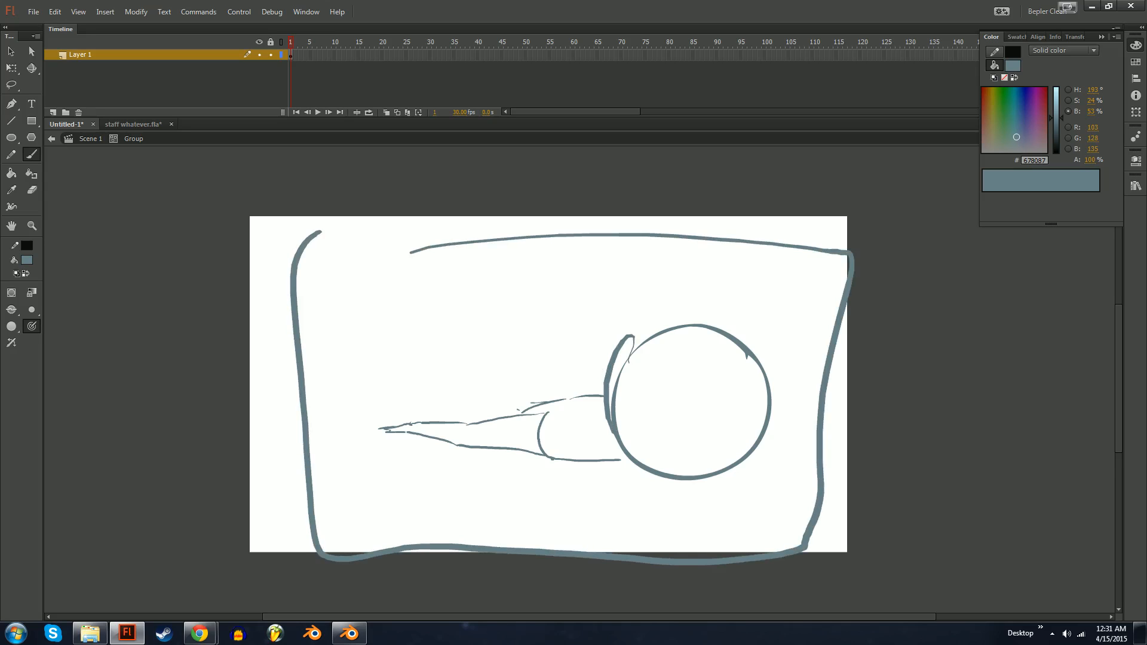
{"action": "left_click_drag", "start_coordinate": [520, 367], "coordinate": [515, 412]}
{"action": "key", "text": "ctrl+z"}
{"action": "key", "text": "ctrl+z"}
{"action": "key", "text": "ctrl+z"}
{"action": "key", "text": "ctrl+equal"}
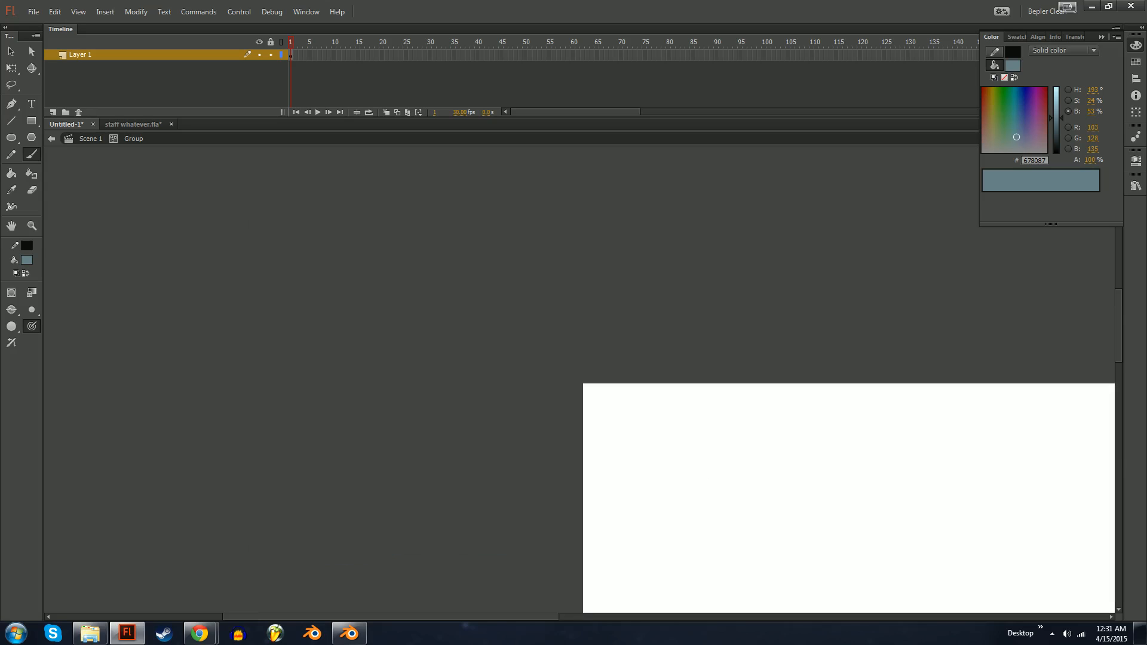
Try an inverted-U outline across the large circle and undo it.
{"action": "mouse_move", "coordinate": [926, 520]}
{"action": "left_mouse_down"}
{"action": "mouse_move", "coordinate": [742, 348]}
{"action": "mouse_move", "coordinate": [471, 232]}
{"action": "mouse_move", "coordinate": [177, 178]}
{"action": "left_mouse_up"}
{"action": "key", "text": "ctrl+minus"}
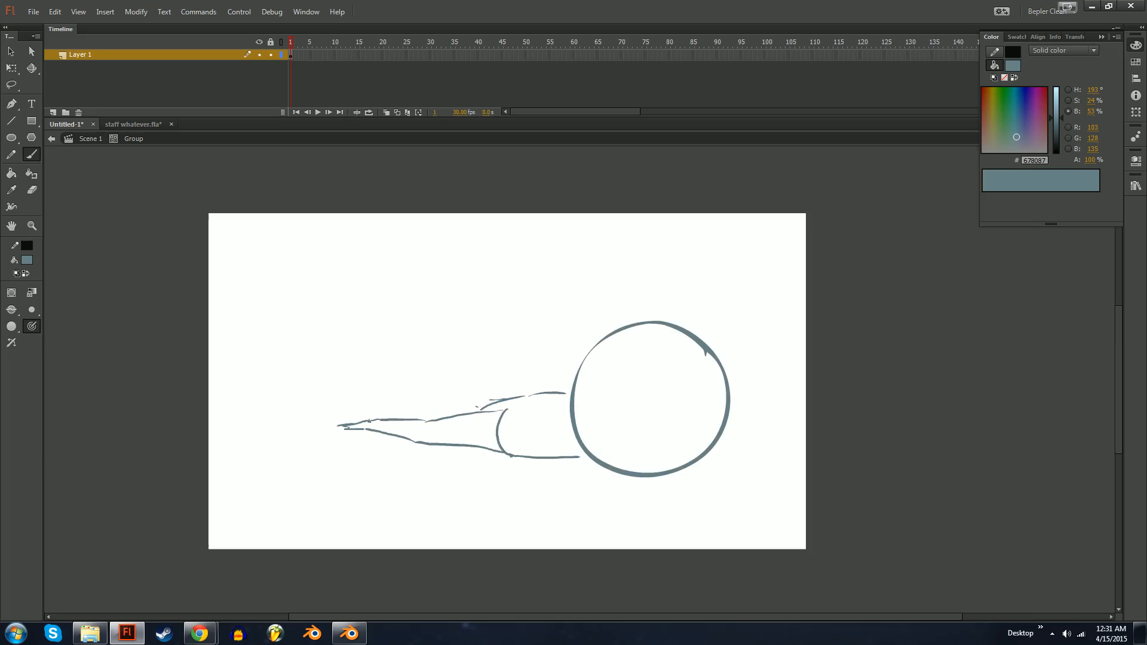
{"action": "mouse_move", "coordinate": [610, 494]}
{"action": "left_mouse_down"}
{"action": "mouse_move", "coordinate": [653, 348]}
{"action": "mouse_move", "coordinate": [681, 418]}
{"action": "mouse_move", "coordinate": [681, 496]}
{"action": "left_mouse_up"}
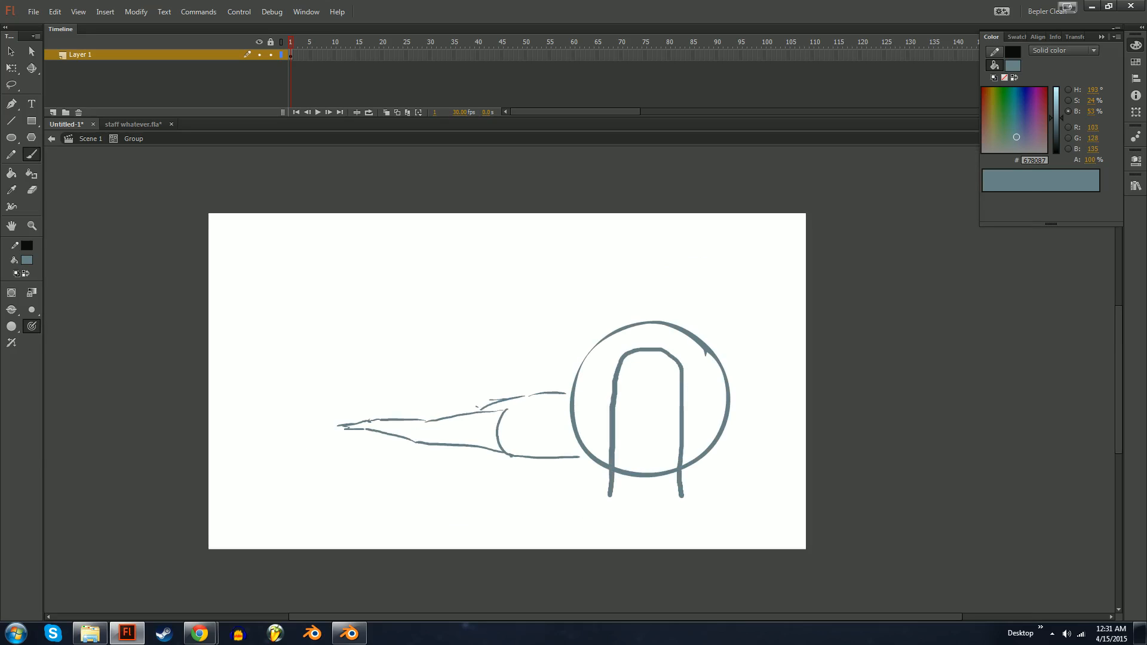
{"action": "key", "text": "ctrl+z"}
{"action": "key", "text": "ctrl+equal"}
{"action": "mouse_move", "coordinate": [837, 508]}
{"action": "left_mouse_down"}
{"action": "mouse_move", "coordinate": [629, 323]}
{"action": "mouse_move", "coordinate": [301, 186]}
{"action": "left_mouse_up"}
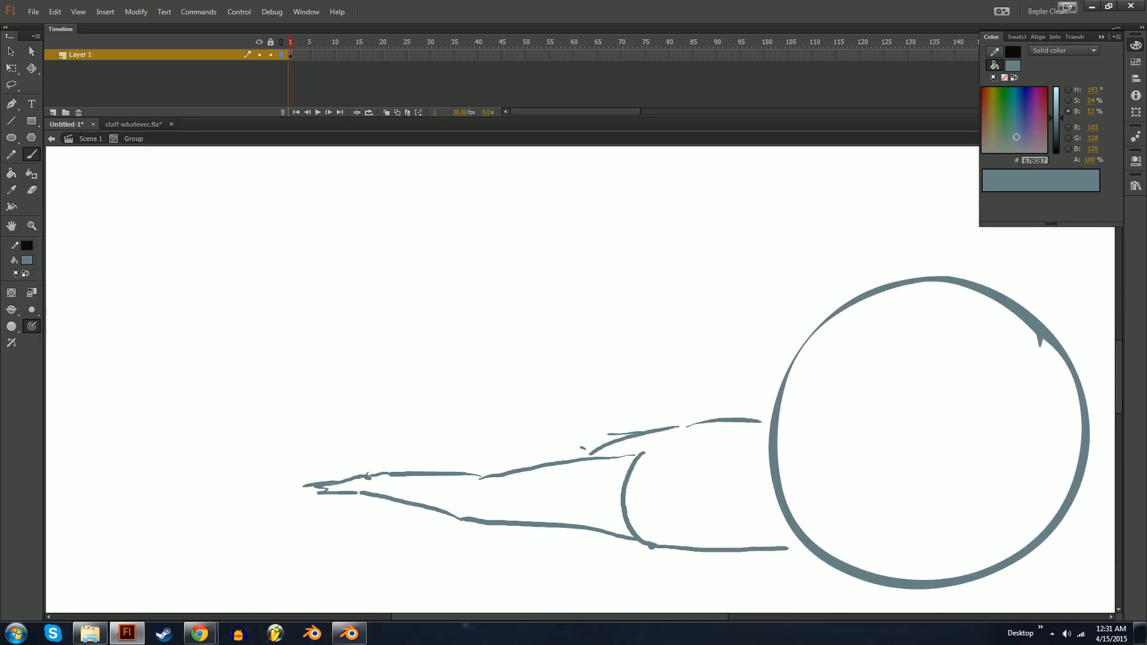
Draw a tall narrow arch with an open top rising from the junction above the tapering form.
{"action": "key", "text": "ctrl+z"}
{"action": "mouse_move", "coordinate": [613, 435]}
{"action": "left_mouse_down"}
{"action": "mouse_move", "coordinate": [594, 380]}
{"action": "mouse_move", "coordinate": [575, 365]}
{"action": "mouse_move", "coordinate": [555, 373]}
{"action": "mouse_move", "coordinate": [554, 423]}
{"action": "left_mouse_up"}
{"action": "key", "text": "ctrl+z"}
{"action": "left_click_drag", "start_coordinate": [565, 363], "coordinate": [536, 450]}
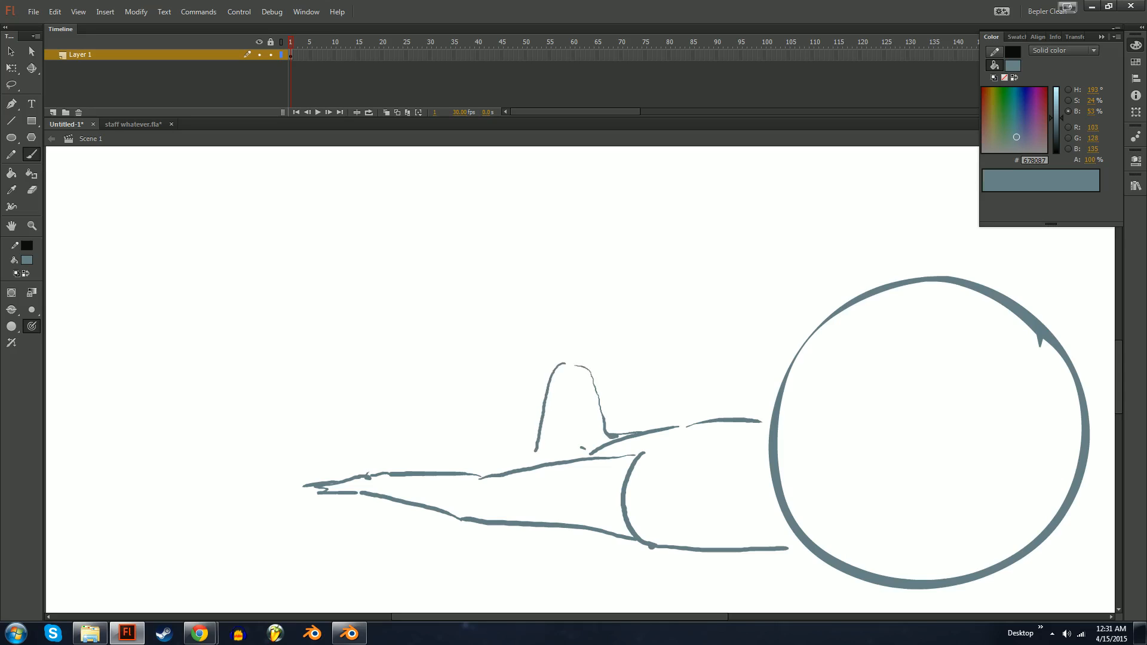
Add a curved inner line and a short slanted stroke inside the base of the raised arch.
{"action": "mouse_move", "coordinate": [559, 393]}
{"action": "left_mouse_down"}
{"action": "mouse_move", "coordinate": [580, 457]}
{"action": "mouse_move", "coordinate": [521, 443]}
{"action": "mouse_move", "coordinate": [657, 423]}
{"action": "left_mouse_up"}
{"action": "key", "text": "ctrl+="}
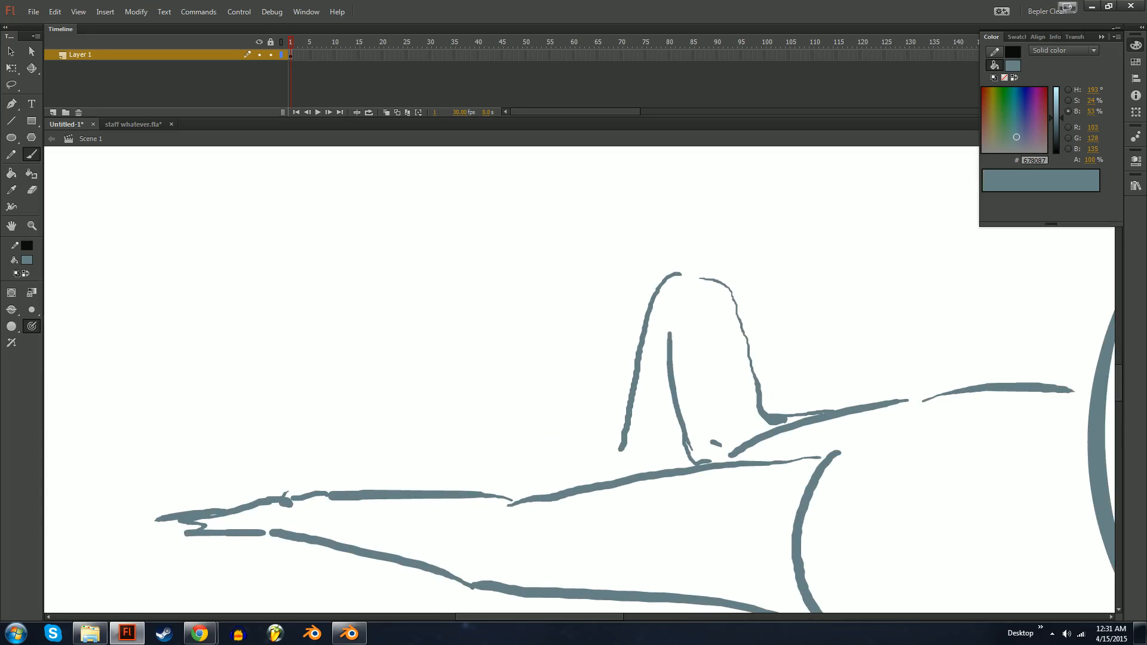
{"action": "key", "text": "ctrl+z"}
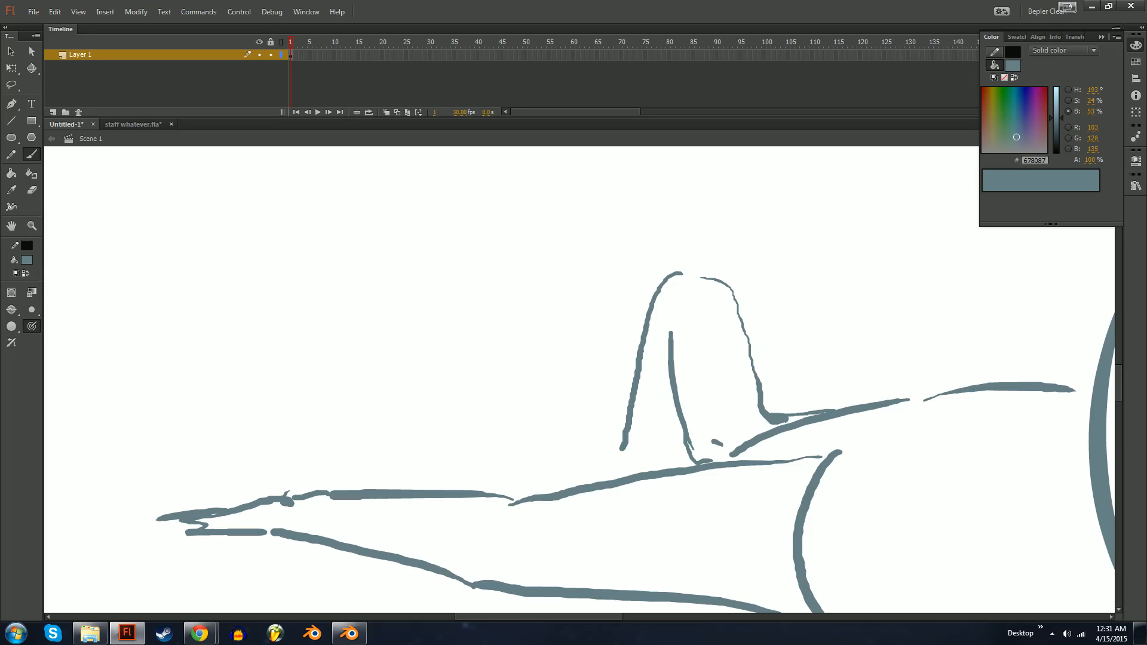
{"action": "left_click_drag", "start_coordinate": [652, 403], "coordinate": [624, 468]}
{"action": "key", "text": "ctrl+minus"}
{"action": "mouse_move", "coordinate": [652, 431]}
{"action": "left_mouse_down"}
{"action": "mouse_move", "coordinate": [536, 437]}
{"action": "mouse_move", "coordinate": [426, 466]}
{"action": "left_mouse_up"}
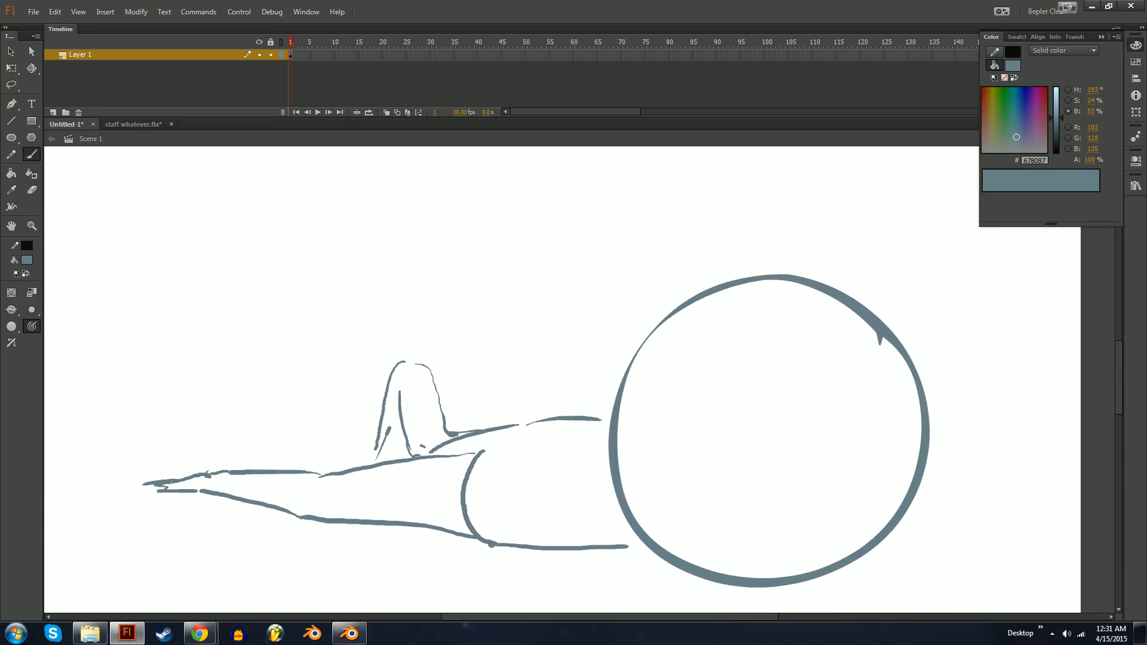
{"action": "left_click_drag", "start_coordinate": [365, 394], "coordinate": [455, 394]}
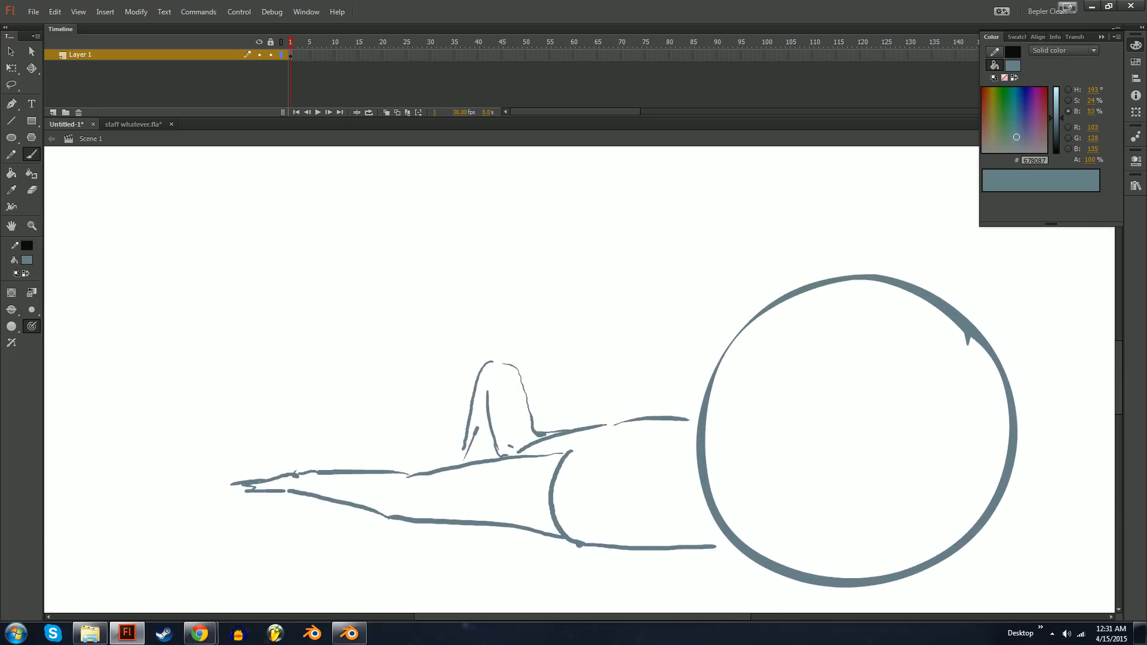
Clean up the line work around the raised arch and junction with the eraser.
{"action": "key", "text": "ctrl+equal"}
{"action": "key", "text": "e"}
{"action": "mouse_move", "coordinate": [629, 445]}
{"action": "left_mouse_down"}
{"action": "mouse_move", "coordinate": [609, 497]}
{"action": "mouse_move", "coordinate": [628, 447]}
{"action": "mouse_move", "coordinate": [623, 497]}
{"action": "left_mouse_up"}
{"action": "key", "text": "b"}
{"action": "key", "text": "ctrl+1"}
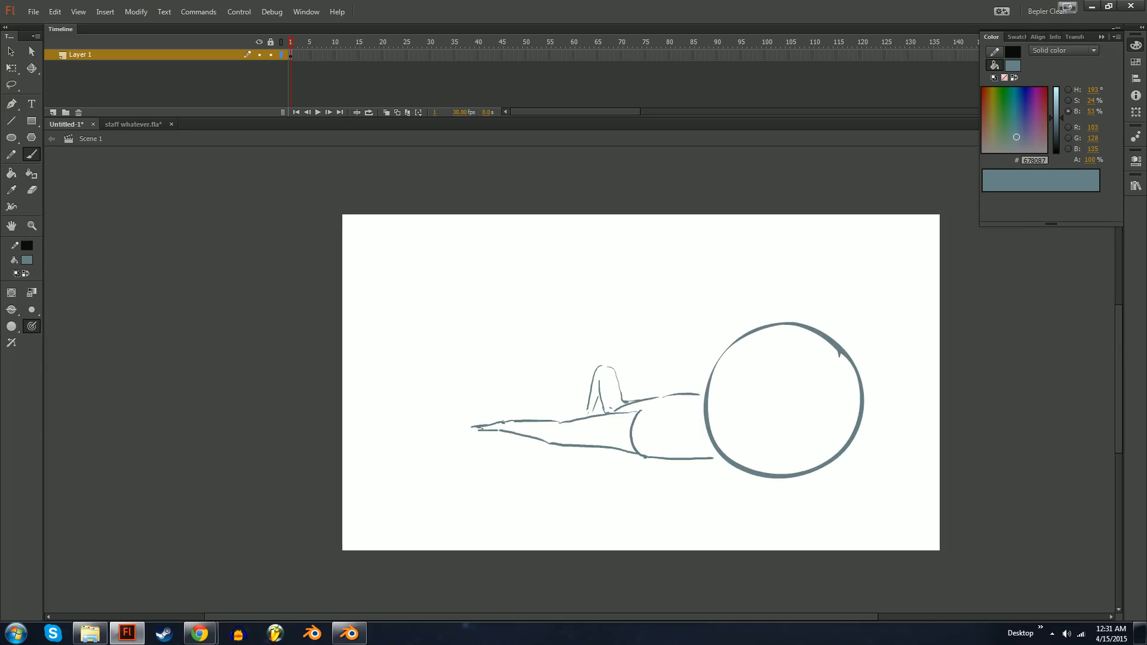
{"action": "left_click_drag", "start_coordinate": [640, 382], "coordinate": [564, 392]}
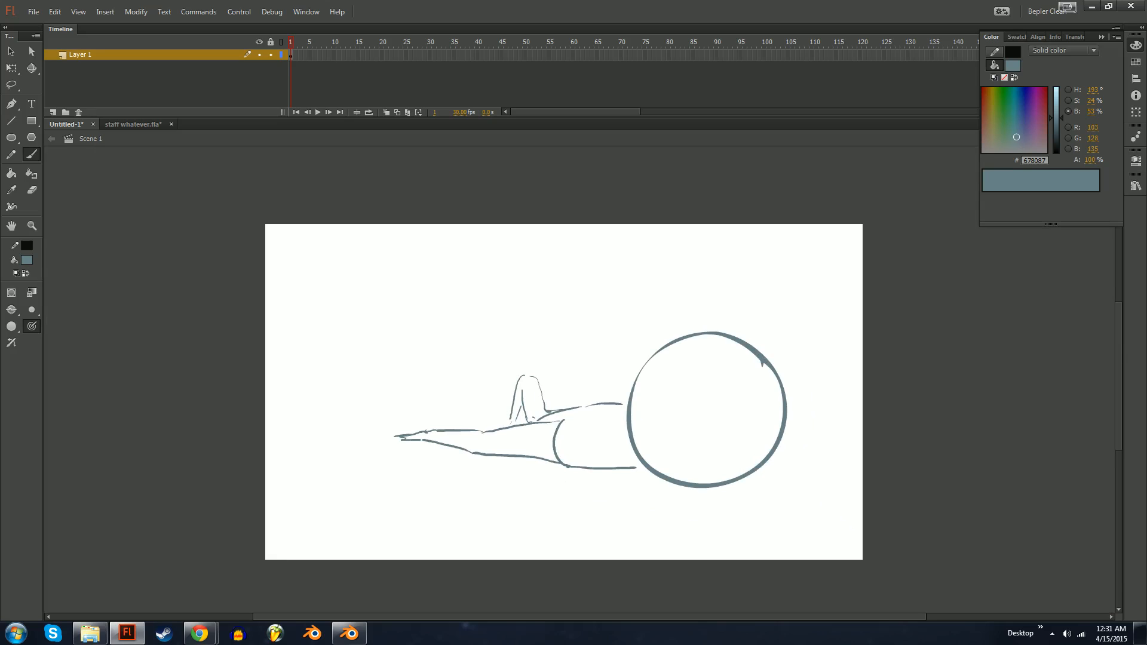
Create a new ActionScript 3.0 document and set the brush to the second-smallest size.
{"action": "key", "text": "ctrl+n"}
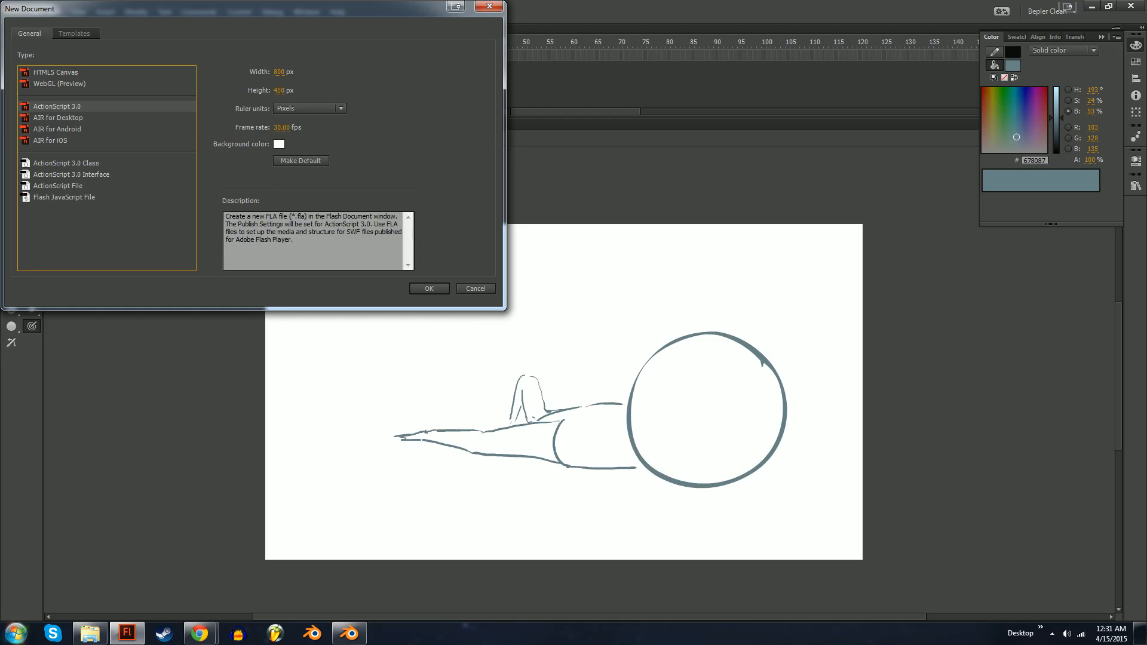
{"action": "left_click", "coordinate": [431, 290]}
{"action": "left_click", "coordinate": [32, 310]}
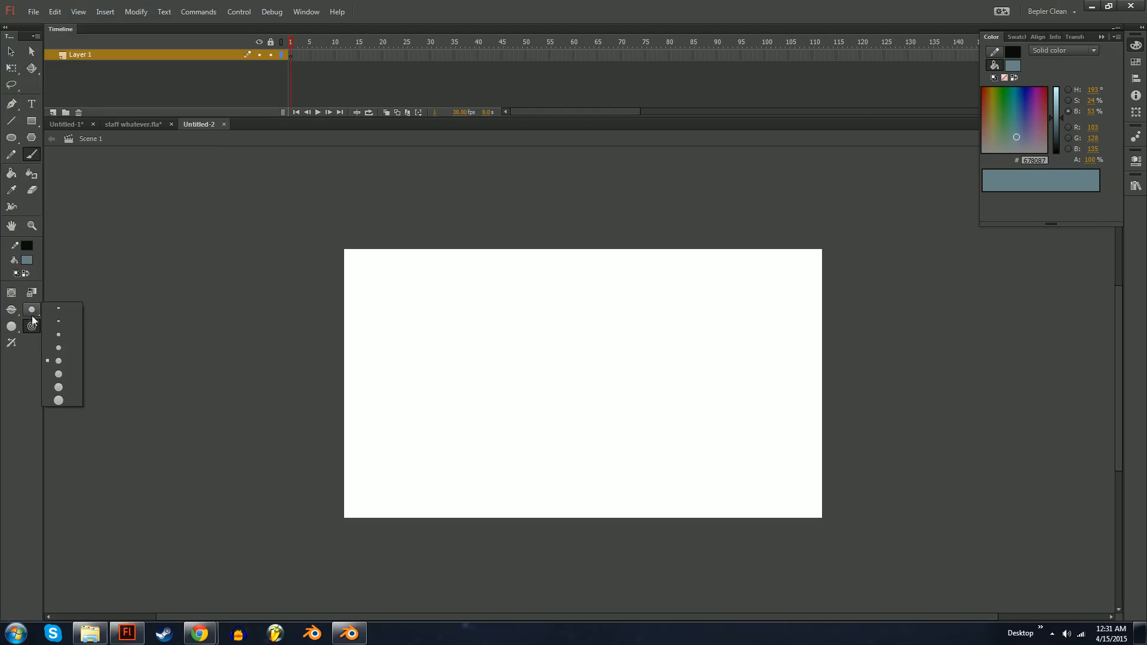
{"action": "left_click", "coordinate": [67, 324]}
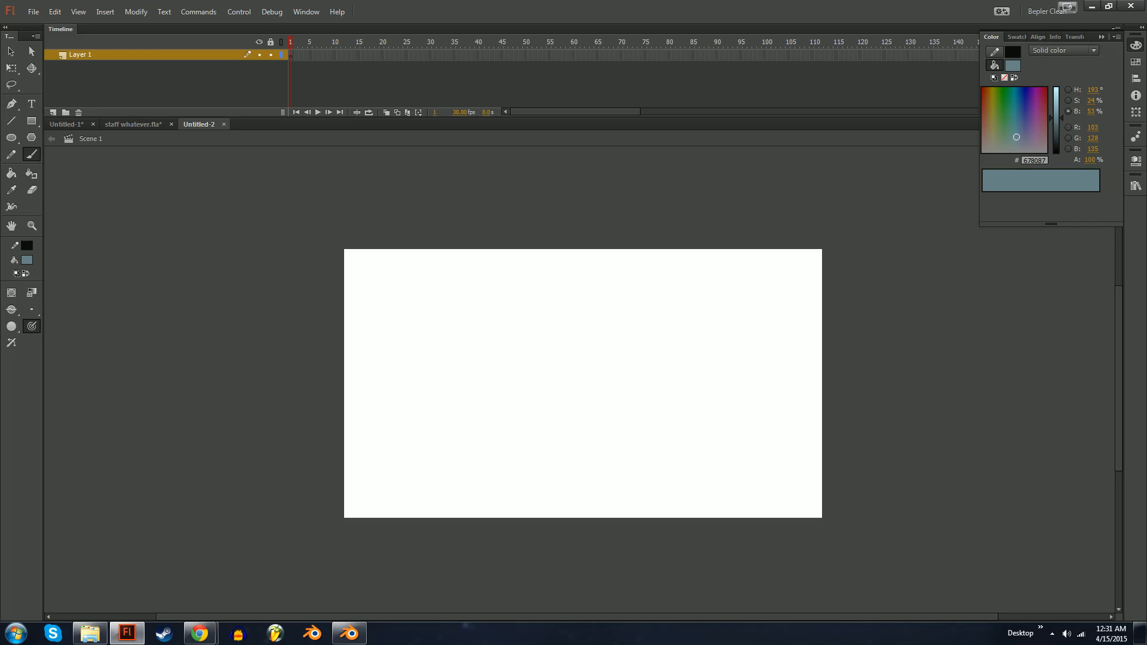
Draw a row of vertical lines across the stage with spacing that narrows progressively toward the right.
{"action": "left_click_drag", "start_coordinate": [406, 316], "coordinate": [406, 480]}
{"action": "key", "text": "ctrl+z"}
{"action": "left_click_drag", "start_coordinate": [384, 294], "coordinate": [386, 452]}
{"action": "left_click_drag", "start_coordinate": [566, 328], "coordinate": [566, 448]}
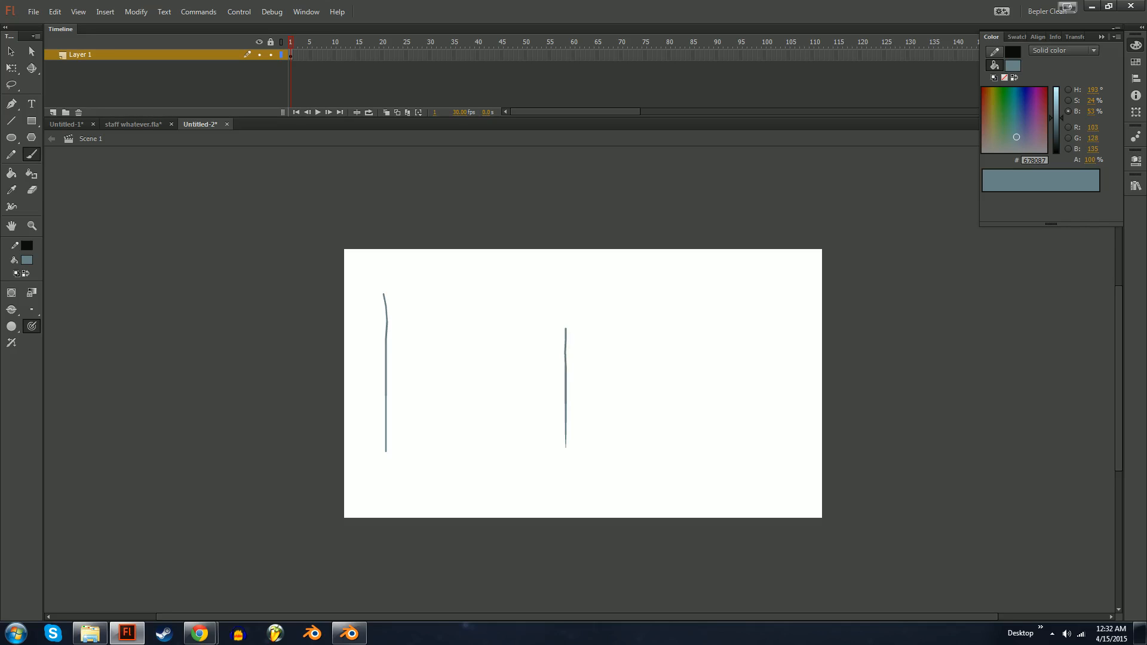
{"action": "left_click_drag", "start_coordinate": [676, 389], "coordinate": [677, 416]}
{"action": "left_click_drag", "start_coordinate": [736, 380], "coordinate": [736, 445]}
{"action": "mouse_move", "coordinate": [770, 383]}
{"action": "left_mouse_down"}
{"action": "mouse_move", "coordinate": [770, 428]}
{"action": "mouse_move", "coordinate": [797, 438]}
{"action": "mouse_move", "coordinate": [796, 425]}
{"action": "left_mouse_up"}
Trim the vertical lines above and below into a row of short tick marks of equal height.
{"action": "key", "text": "v"}
{"action": "mouse_move", "coordinate": [864, 246]}
{"action": "left_mouse_down"}
{"action": "mouse_move", "coordinate": [276, 397]}
{"action": "mouse_move", "coordinate": [769, 517]}
{"action": "mouse_move", "coordinate": [859, 515]}
{"action": "mouse_move", "coordinate": [672, 465]}
{"action": "mouse_move", "coordinate": [766, 498]}
{"action": "mouse_move", "coordinate": [712, 508]}
{"action": "mouse_move", "coordinate": [740, 513]}
{"action": "left_mouse_up"}
{"action": "key", "text": "Delete"}
{"action": "key", "text": "Delete"}
{"action": "key", "text": "ctrl+equal"}
{"action": "key", "text": "ctrl+minus"}
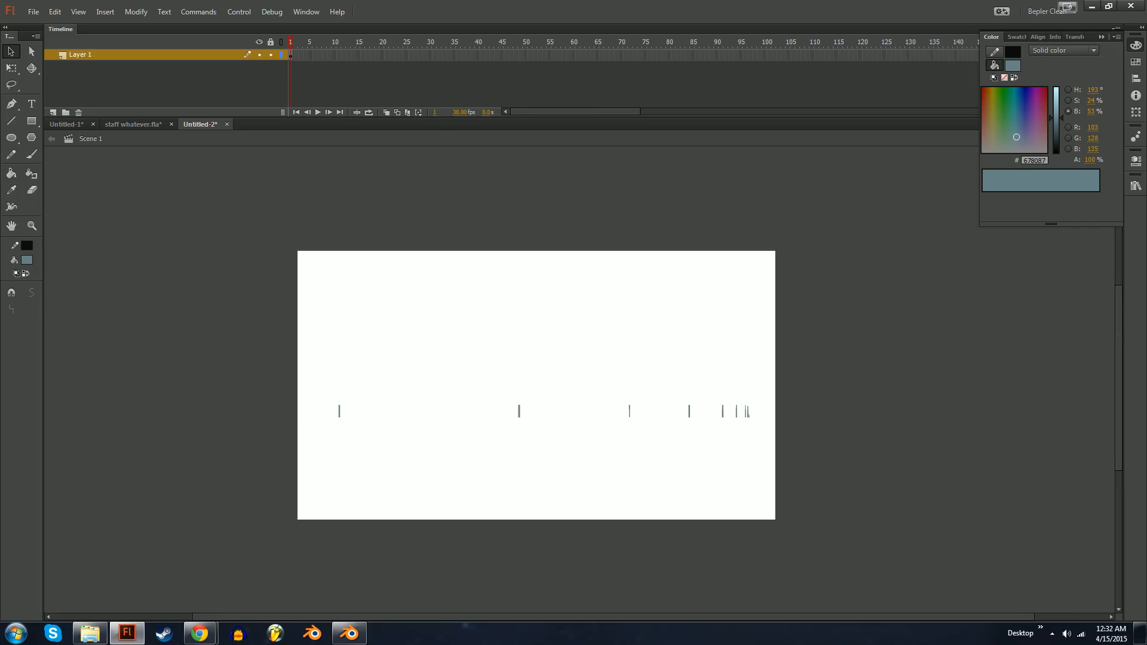
Delete all the tick marks and draw a circle outline in the left half of the stage.
{"action": "key", "text": "ctrl+a"}
{"action": "key", "text": "Delete"}
{"action": "key", "text": "b"}
{"action": "mouse_move", "coordinate": [430, 358]}
{"action": "left_mouse_down"}
{"action": "mouse_move", "coordinate": [383, 371]}
{"action": "mouse_move", "coordinate": [438, 422]}
{"action": "mouse_move", "coordinate": [462, 368]}
{"action": "mouse_move", "coordinate": [450, 348]}
{"action": "mouse_move", "coordinate": [422, 344]}
{"action": "mouse_move", "coordinate": [418, 418]}
{"action": "mouse_move", "coordinate": [474, 386]}
{"action": "mouse_move", "coordinate": [455, 341]}
{"action": "left_mouse_up"}
{"action": "key", "text": "ctrl+z"}
{"action": "key", "text": "ctrl+z"}
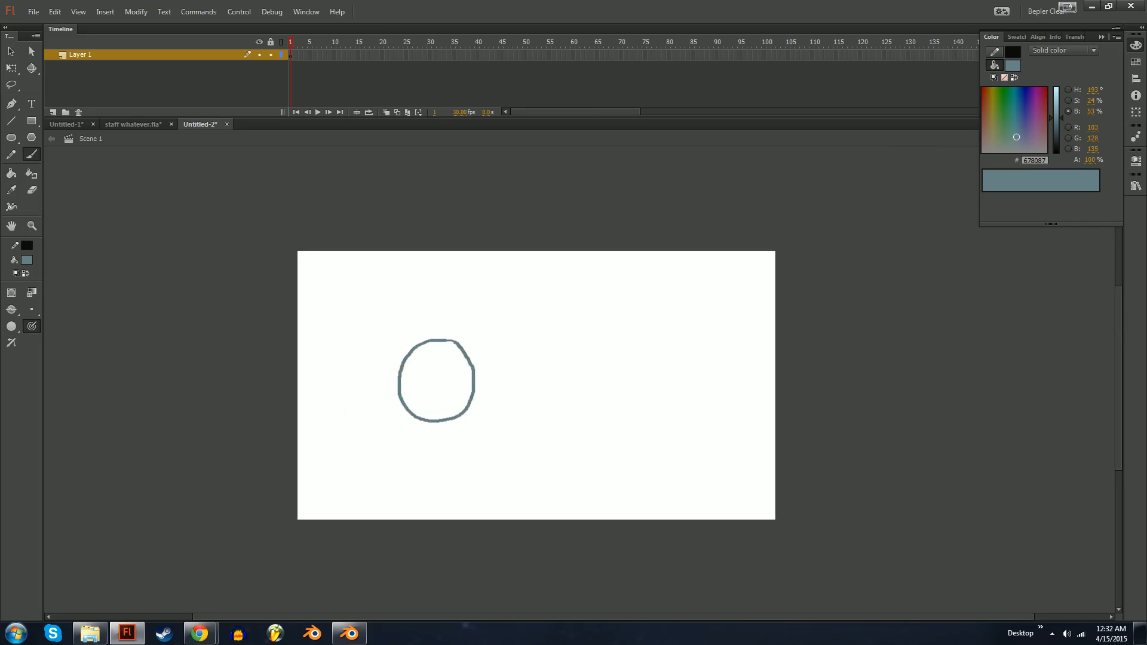
Fill the circle with the grey-blue colour and group it.
{"action": "key", "text": "k"}
{"action": "left_click", "coordinate": [436, 383]}
{"action": "key", "text": "v"}
{"action": "left_click", "coordinate": [436, 382]}
{"action": "mouse_move", "coordinate": [436, 383]}
{"action": "left_mouse_down"}
{"action": "mouse_move", "coordinate": [516, 403]}
{"action": "mouse_move", "coordinate": [447, 379]}
{"action": "left_mouse_up"}
{"action": "key", "text": "ctrl+g"}
Turn on onion skinning and animate the circle moving right over successive keyframes, with steps that shrink near the far end.
{"action": "key", "text": "ctrl+equal"}
{"action": "left_click_drag", "start_coordinate": [584, 382], "coordinate": [694, 350]}
{"action": "key", "text": "F6"}
{"action": "left_click", "coordinate": [386, 112]}
{"action": "key", "text": "F6"}
{"action": "key", "text": "F6"}
{"action": "key", "text": "F6"}
{"action": "key", "text": "F6"}
{"action": "key", "text": "F6"}
{"action": "key", "text": "F6"}
{"action": "key", "text": "F6"}
Add further keyframes up to frame 13 that bring the circle back to the left.
{"action": "left_click_drag", "start_coordinate": [694, 349], "coordinate": [392, 428]}
{"action": "key", "text": "F6"}
{"action": "key", "text": "F6"}
{"action": "key", "text": "F6"}
{"action": "key", "text": "F6"}
Play the circle animation as a test movie and close the preview.
{"action": "key", "text": "Return"}
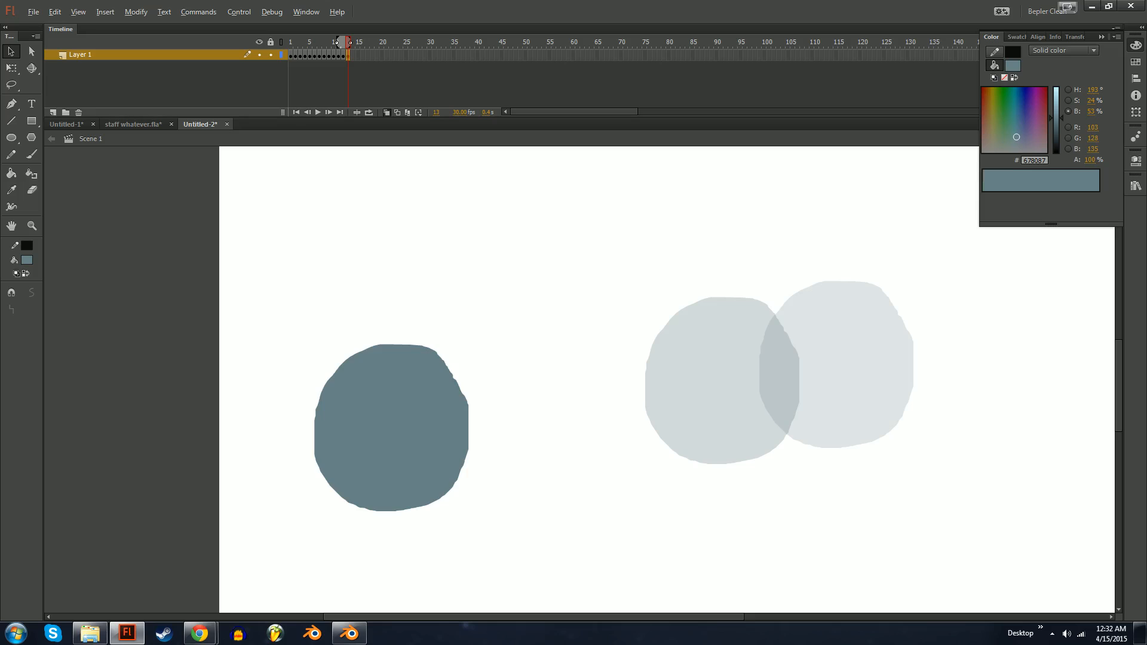
{"action": "key", "text": "ctrl+Return"}
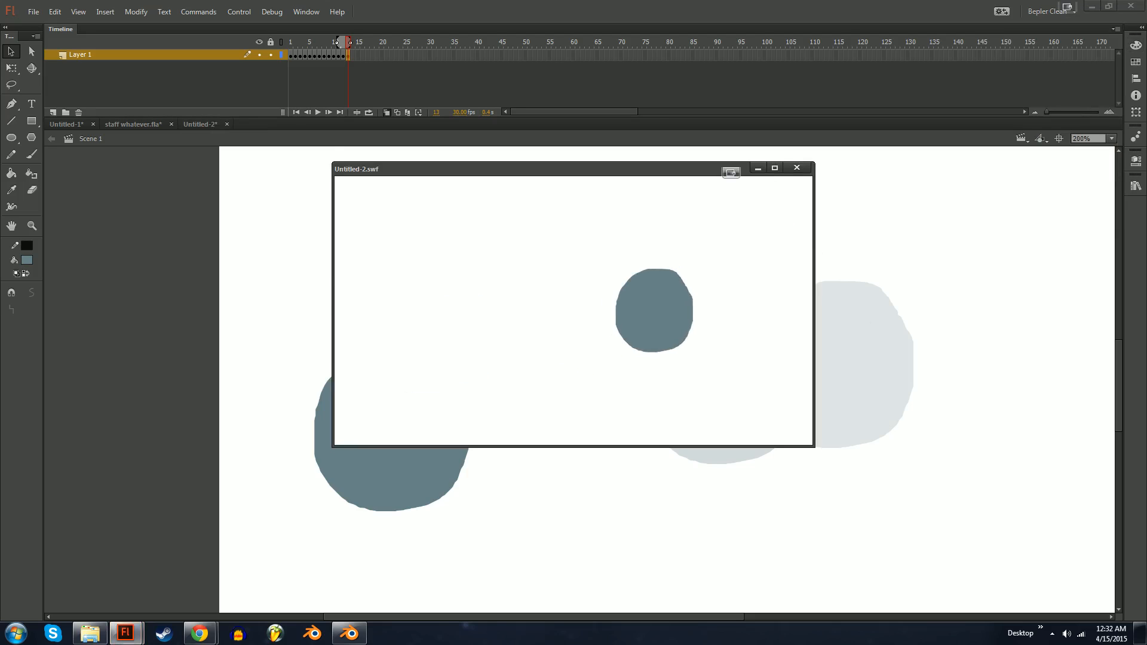
{"action": "left_click", "coordinate": [796, 168]}
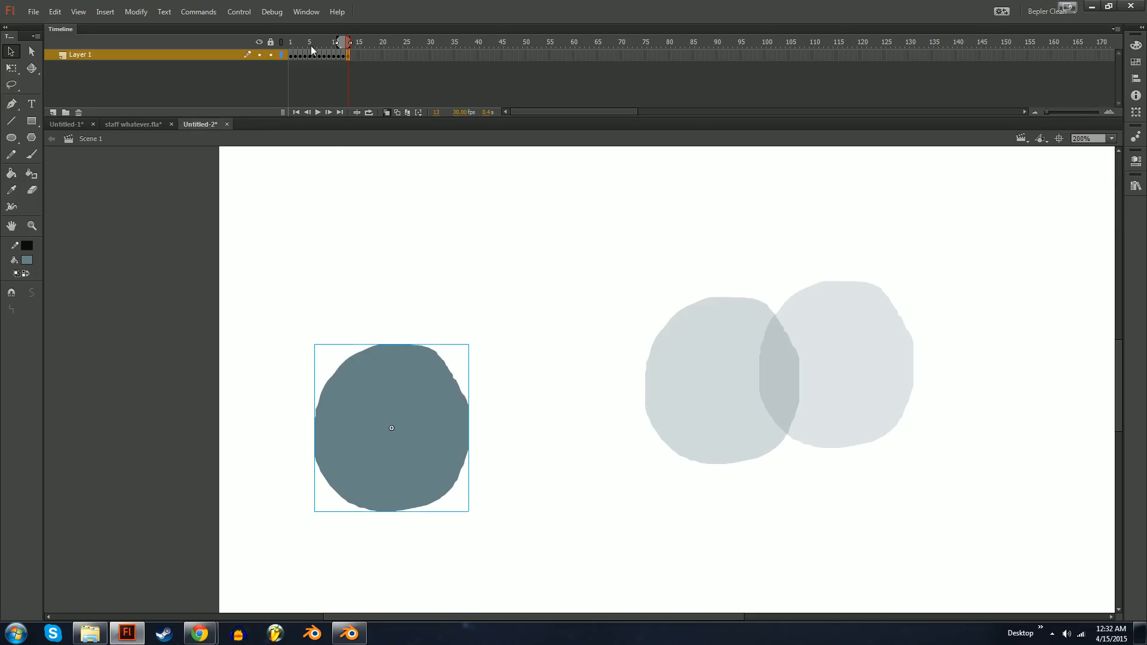
Examine the spacing between onion-skinned circle positions up close, from around frames 6 and 7 back to frame 3.
{"action": "mouse_move", "coordinate": [312, 47]}
{"action": "left_mouse_down"}
{"action": "mouse_move", "coordinate": [294, 46]}
{"action": "mouse_move", "coordinate": [316, 46]}
{"action": "left_mouse_up"}
{"action": "key", "text": "ctrl+equal"}
{"action": "key", "text": "ctrl+equal"}
{"action": "left_click_drag", "start_coordinate": [837, 383], "coordinate": [540, 353]}
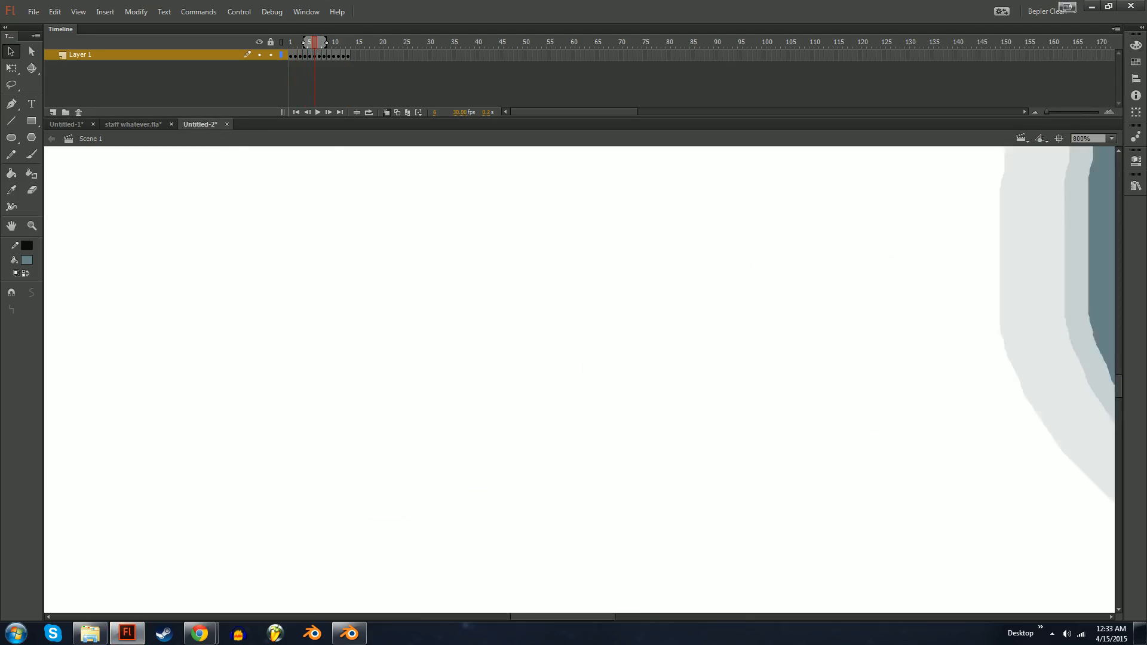
{"action": "left_click_drag", "start_coordinate": [1016, 269], "coordinate": [419, 377]}
{"action": "key", "text": "period"}
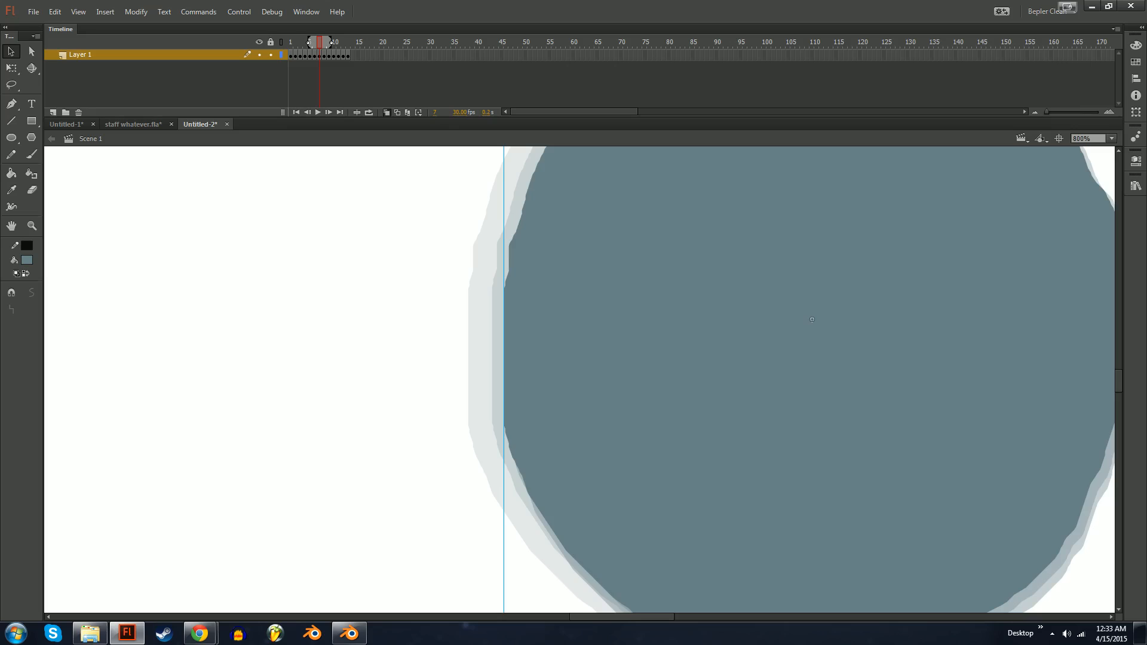
{"action": "key", "text": "comma"}
{"action": "key", "text": "comma"}
{"action": "key", "text": "comma"}
{"action": "key", "text": "comma"}
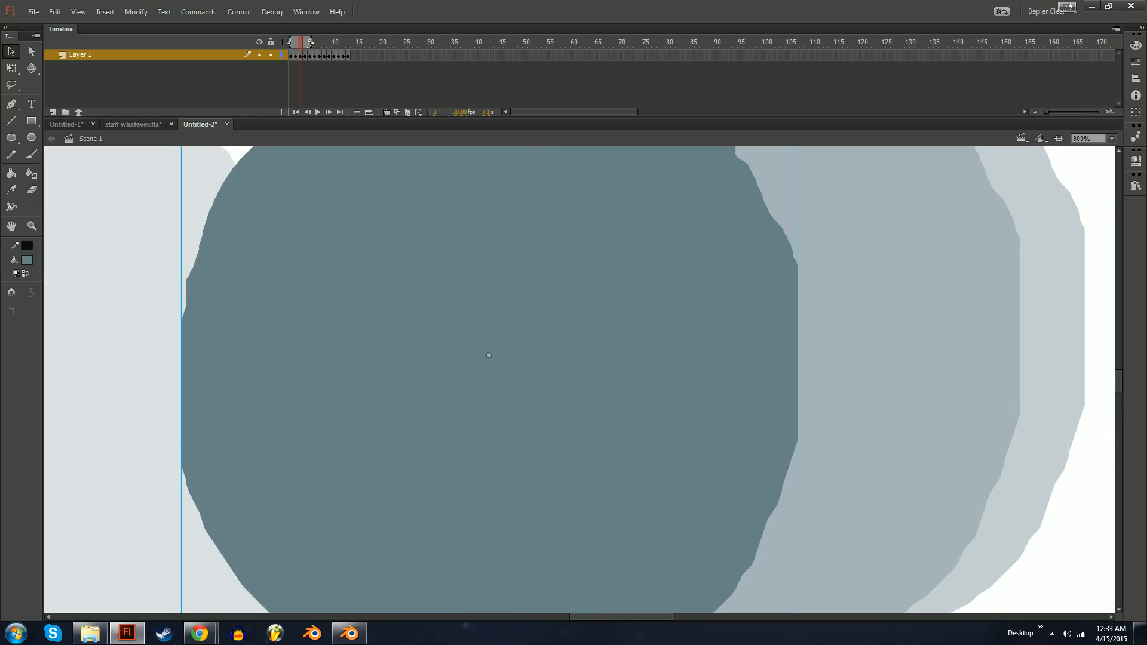
Step back and forth through the whole animation to compare how far the circle travels between frames.
{"action": "key", "text": "ctrl+minus"}
{"action": "key", "text": "ctrl+minus"}
{"action": "key", "text": "ctrl+minus"}
{"action": "key", "text": "period"}
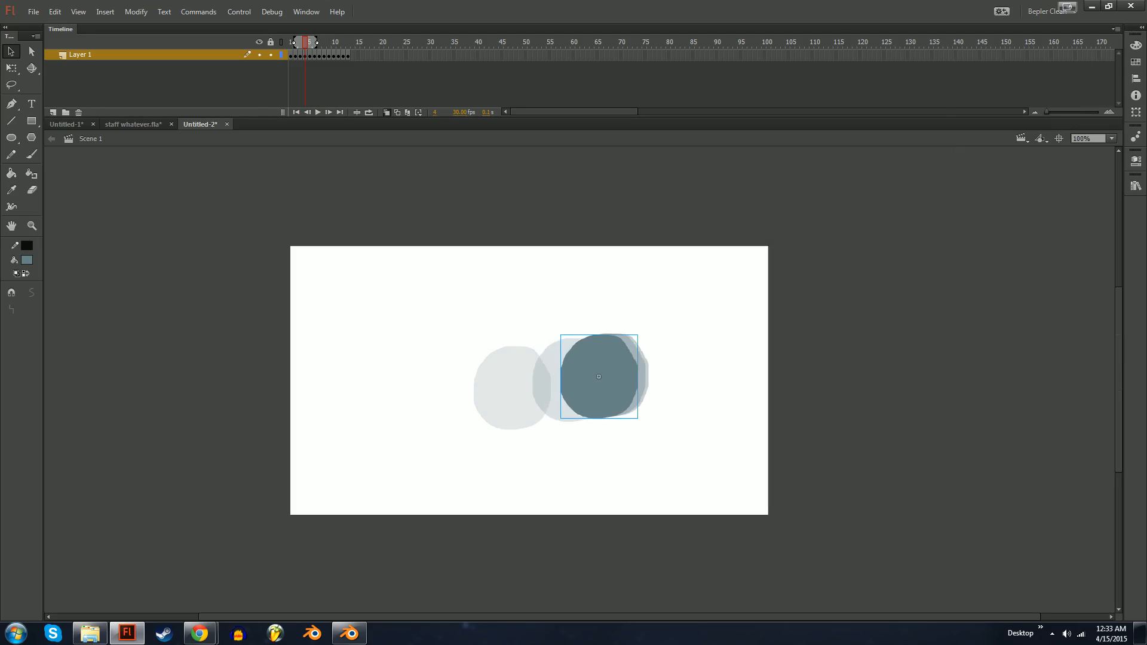
{"action": "key", "text": "comma"}
{"action": "key", "text": "comma"}
{"action": "key", "text": "comma"}
{"action": "key", "text": "period"}
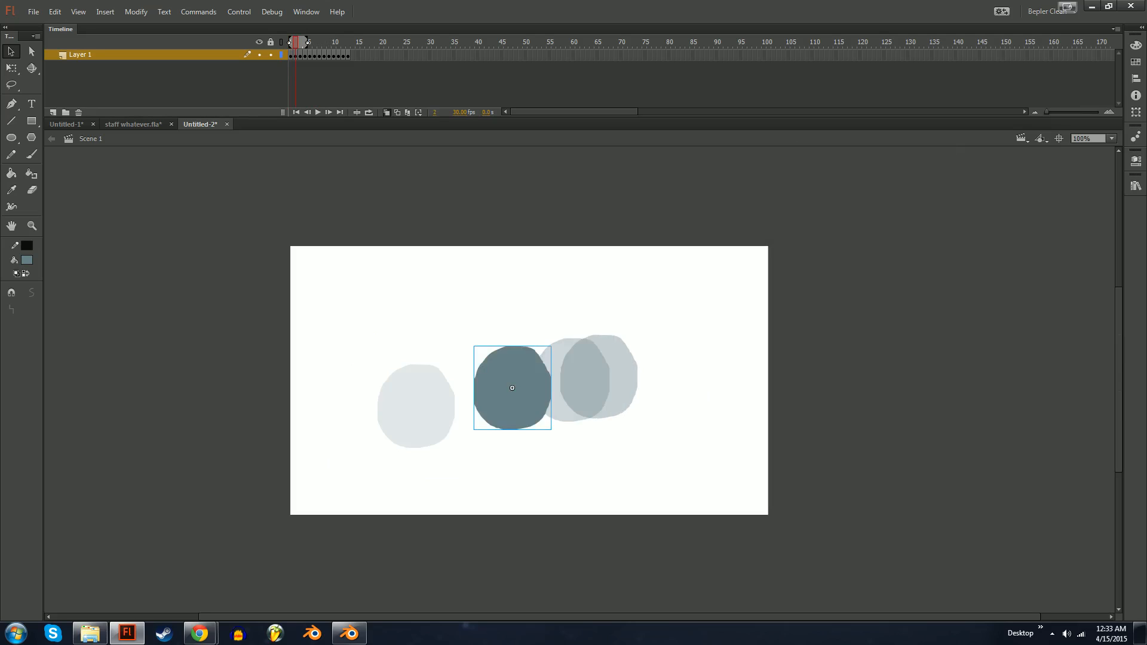
{"action": "key", "text": "period"}
{"action": "key", "text": "period"}
{"action": "key", "text": "period"}
{"action": "key", "text": "period"}
{"action": "key", "text": "period"}
{"action": "key", "text": "period"}
{"action": "key", "text": "period"}
{"action": "key", "text": "period"}
{"action": "key", "text": "period"}
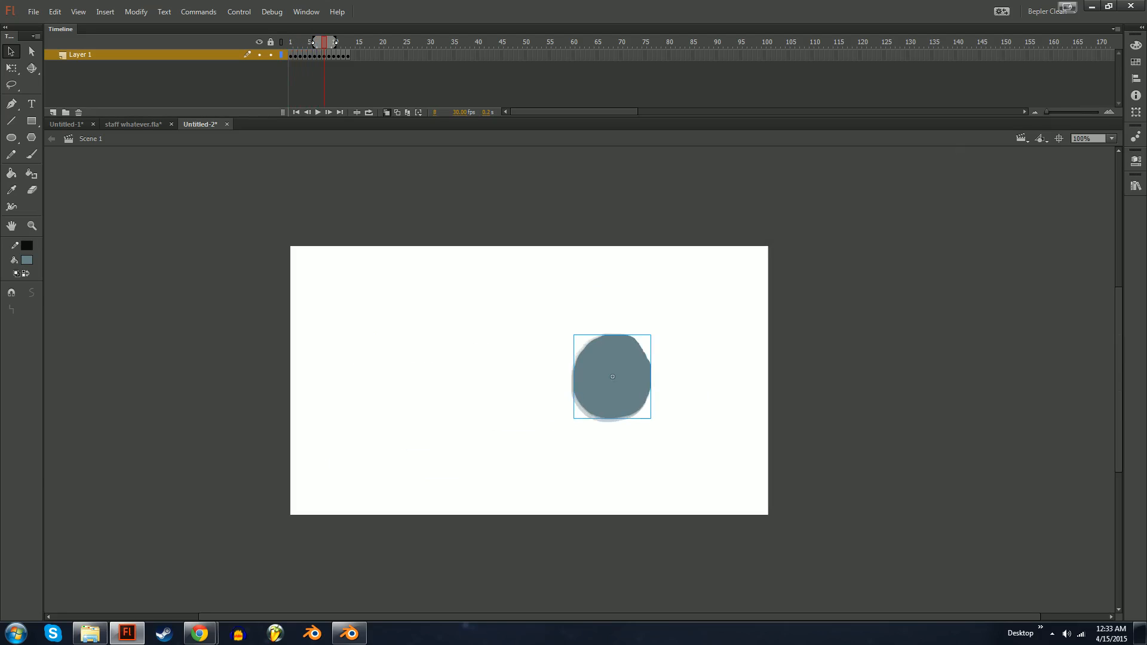
{"action": "key", "text": "period"}
{"action": "key", "text": "period"}
{"action": "key", "text": "comma"}
{"action": "key", "text": "comma"}
{"action": "key", "text": "comma"}
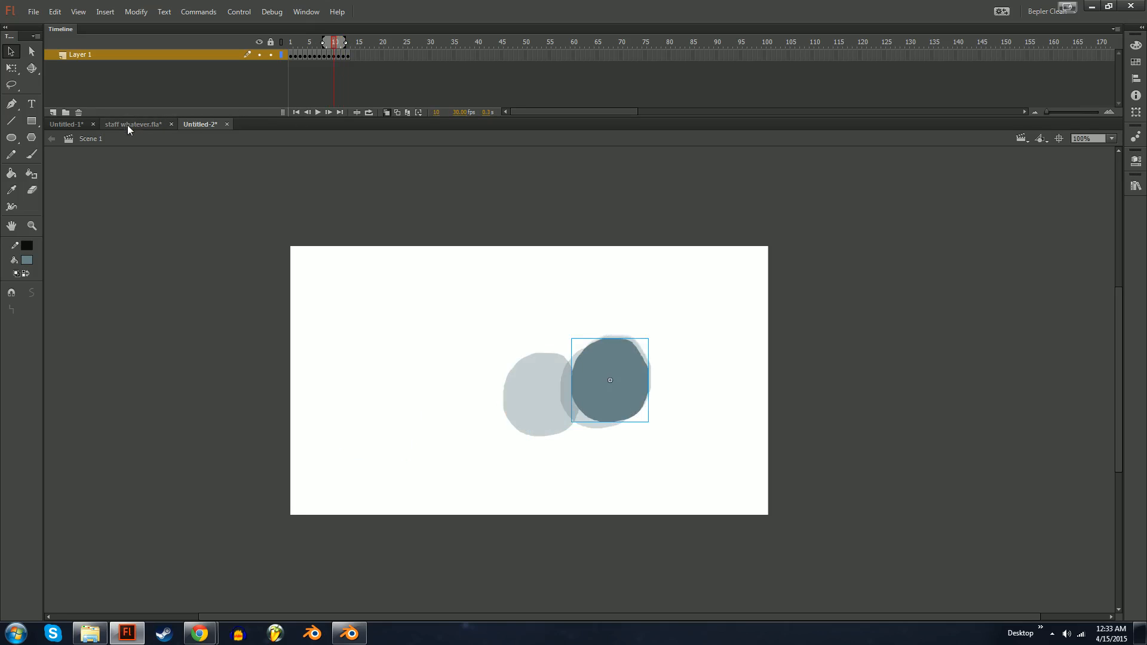
Return to the Untitled-1 drawing and sketch a tall vertical line with a jagged, widening lower shape above the tapering form's tip.
{"action": "mouse_move", "coordinate": [127, 123]}
{"action": "left_mouse_down"}
{"action": "mouse_move", "coordinate": [118, 121]}
{"action": "mouse_move", "coordinate": [149, 117]}
{"action": "mouse_move", "coordinate": [152, 137]}
{"action": "mouse_move", "coordinate": [153, 127]}
{"action": "left_mouse_up"}
{"action": "left_click", "coordinate": [68, 130]}
{"action": "key", "text": "b"}
{"action": "mouse_move", "coordinate": [380, 405]}
{"action": "left_mouse_down"}
{"action": "mouse_move", "coordinate": [381, 222]}
{"action": "mouse_move", "coordinate": [358, 384]}
{"action": "mouse_move", "coordinate": [392, 381]}
{"action": "mouse_move", "coordinate": [378, 229]}
{"action": "left_mouse_up"}
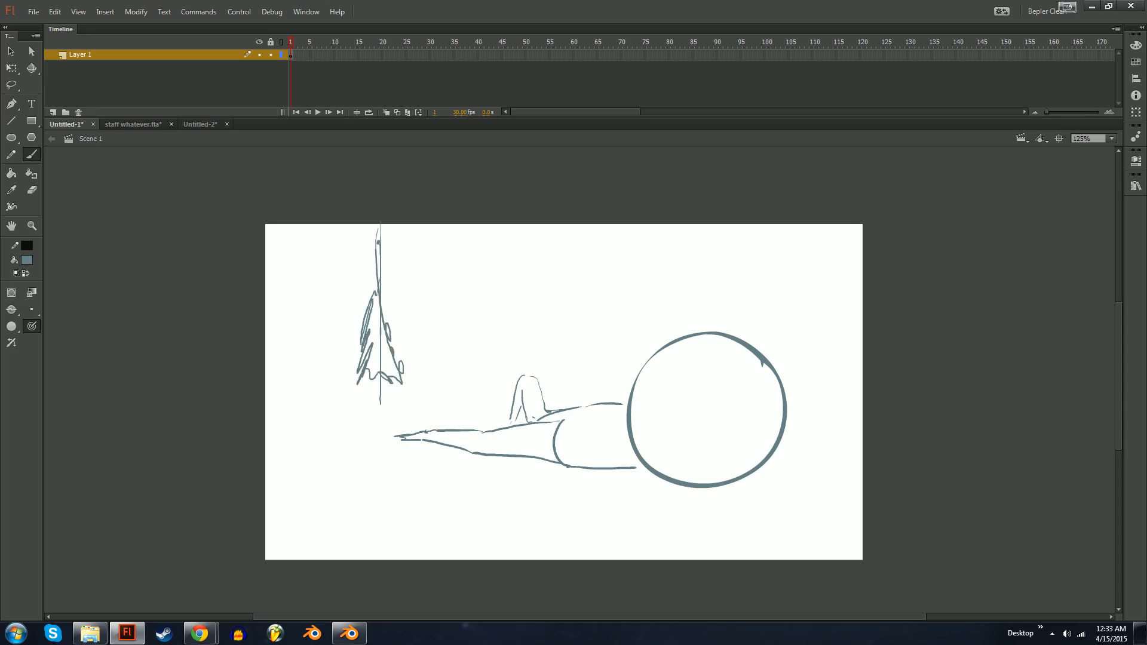
{"action": "left_click_drag", "start_coordinate": [380, 382], "coordinate": [382, 392]}
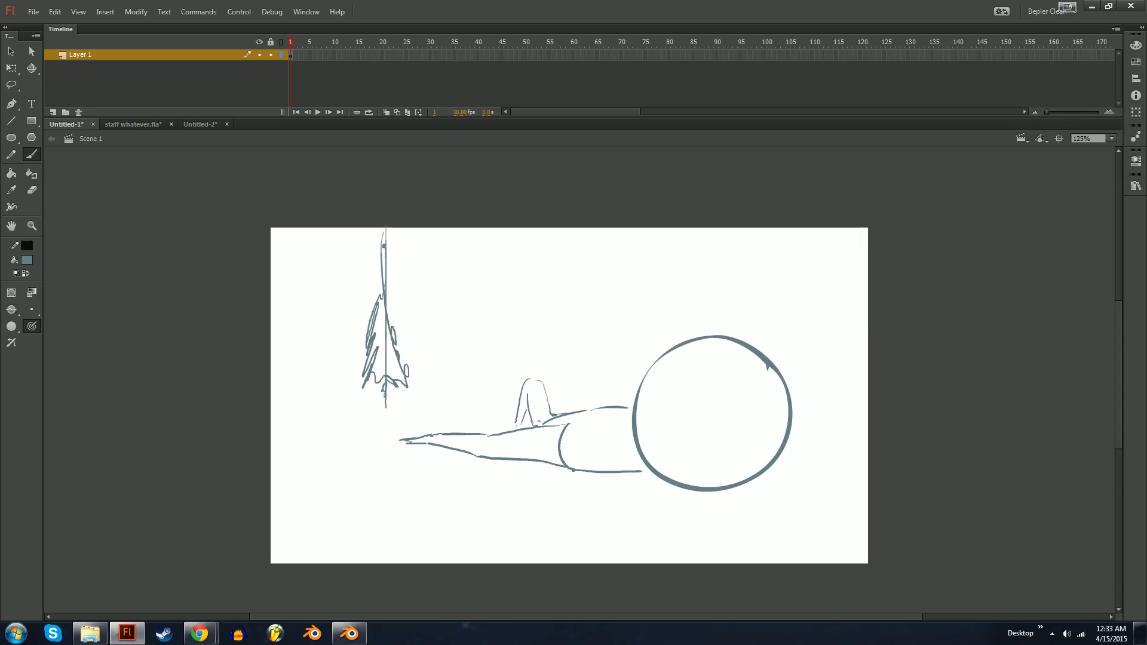
Duplicate the large circle and shrink the copy to fit over the raised arch.
{"action": "key", "text": "v"}
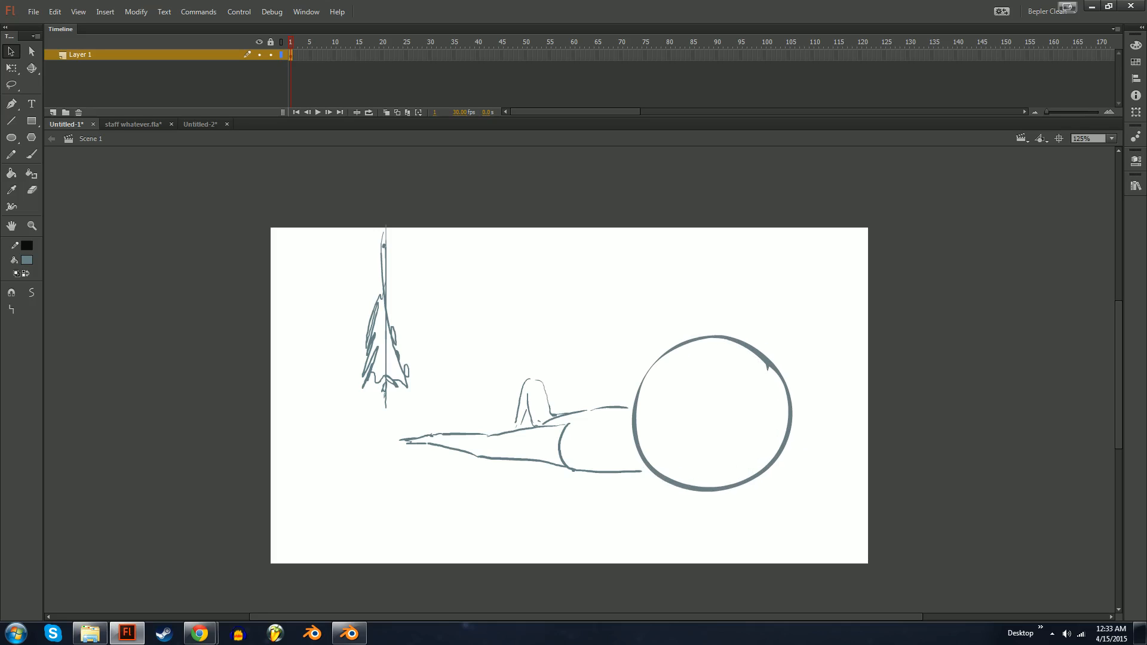
{"action": "left_click", "coordinate": [636, 427]}
{"action": "left_click_drag", "start_coordinate": [636, 427], "coordinate": [529, 375]}
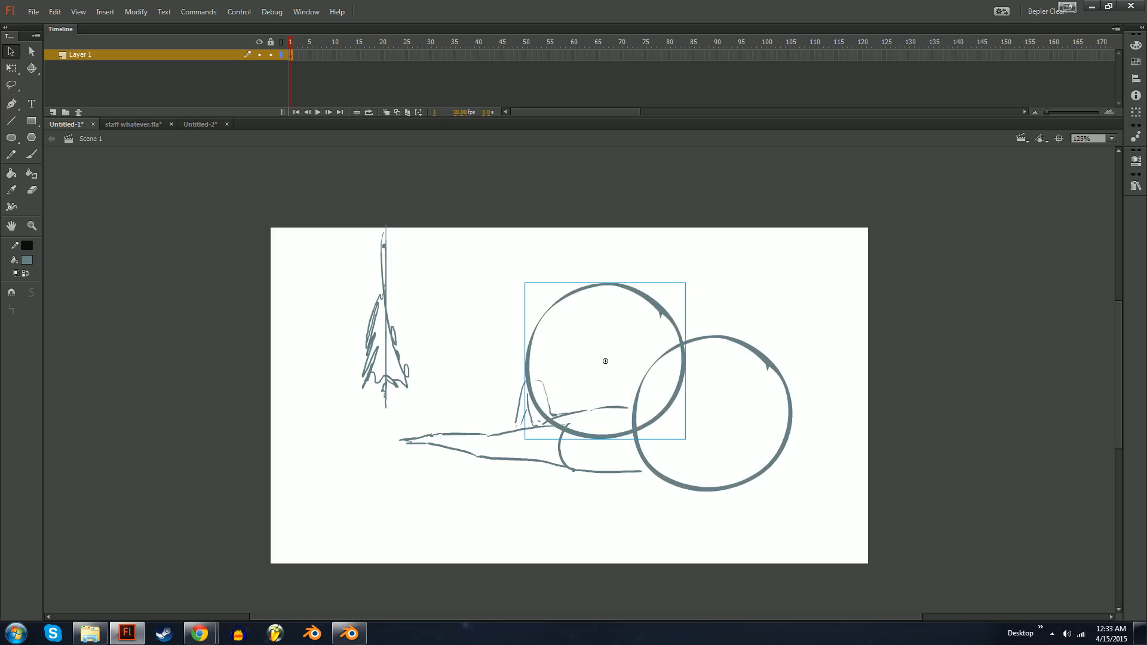
{"action": "key", "text": "q"}
{"action": "left_click_drag", "start_coordinate": [525, 439], "coordinate": [515, 403]}
Duplicate the small circle beside the jagged vertical shape and shrink the copy to a tiny circle.
{"action": "key", "text": "v"}
{"action": "left_click_drag", "start_coordinate": [515, 403], "coordinate": [395, 402]}
{"action": "key", "text": "q"}
{"action": "key", "text": "Delete"}
{"action": "key", "text": "v"}
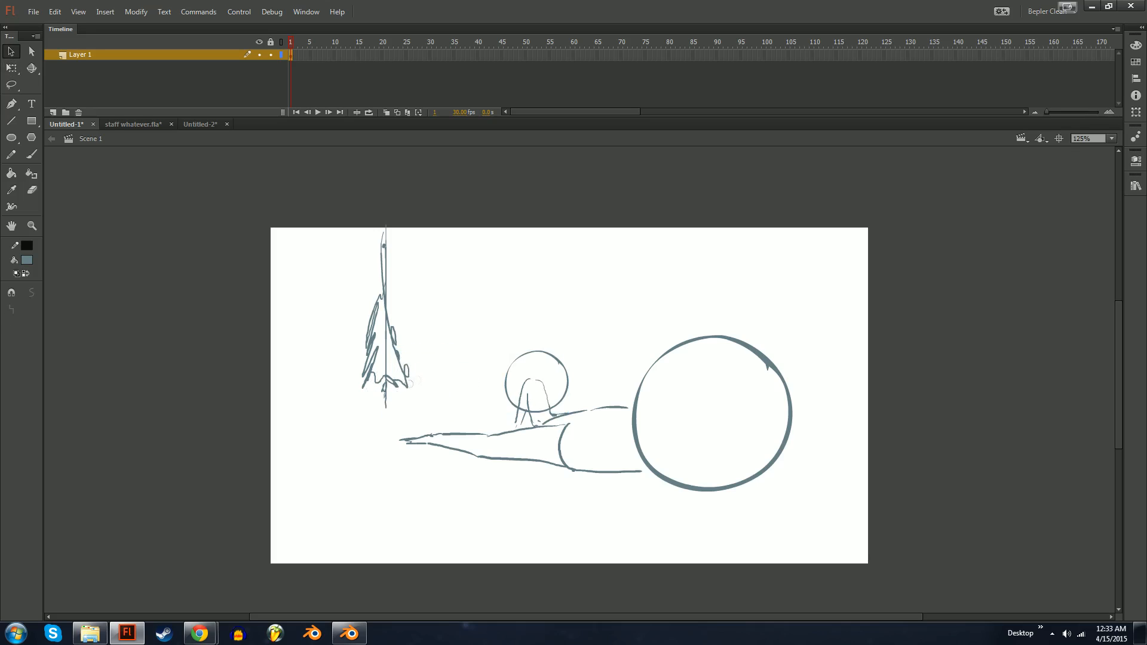
Try a row of progressively shorter vertical strokes above the figure, then remove them.
{"action": "left_click_drag", "start_coordinate": [415, 390], "coordinate": [458, 391]}
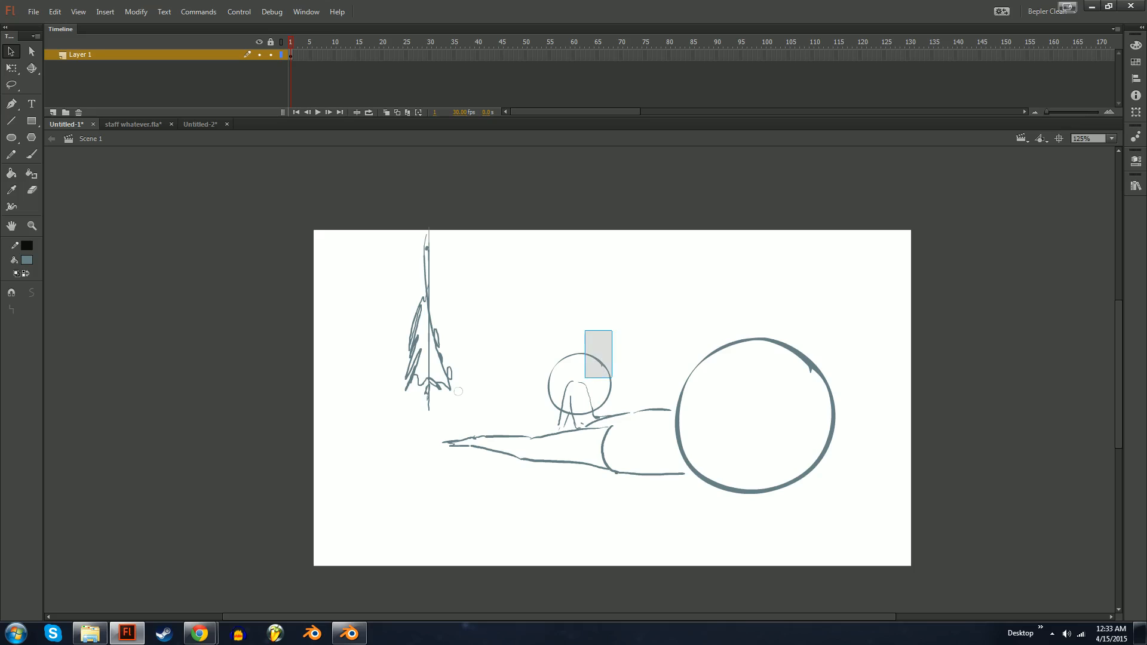
{"action": "key", "text": "b"}
{"action": "left_click_drag", "start_coordinate": [494, 262], "coordinate": [496, 314]}
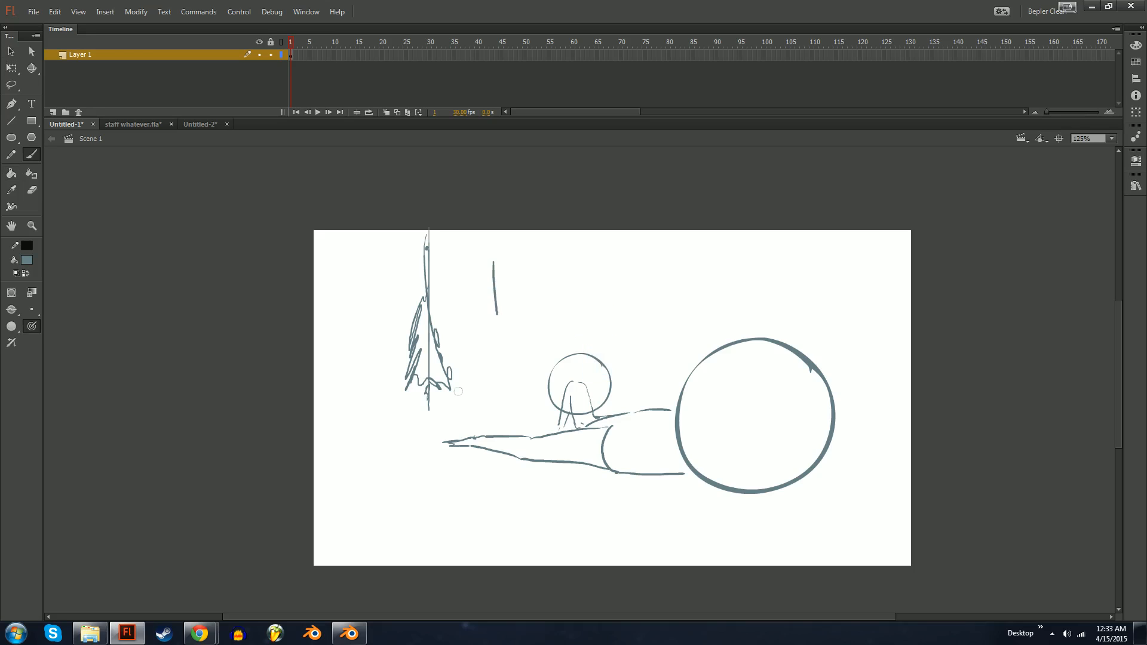
{"action": "left_click_drag", "start_coordinate": [643, 250], "coordinate": [641, 314]}
{"action": "left_click_drag", "start_coordinate": [716, 263], "coordinate": [715, 303]}
{"action": "left_click_drag", "start_coordinate": [775, 271], "coordinate": [776, 282]}
{"action": "left_click_drag", "start_coordinate": [835, 268], "coordinate": [829, 287]}
{"action": "key", "text": "ctrl+z"}
{"action": "key", "text": "ctrl+z"}
{"action": "mouse_move", "coordinate": [761, 272]}
{"action": "left_mouse_down"}
{"action": "mouse_move", "coordinate": [756, 298]}
{"action": "mouse_move", "coordinate": [769, 289]}
{"action": "left_mouse_up"}
{"action": "key", "text": "ctrl+z"}
{"action": "key", "text": "ctrl+z"}
{"action": "key", "text": "ctrl+z"}
{"action": "key", "text": "ctrl+z"}
{"action": "key", "text": "ctrl+z"}
{"action": "key", "text": "ctrl+z"}
Delete the small circle over the raised arch and the jagged vertical shape with its tiny circles.
{"action": "key", "text": "v"}
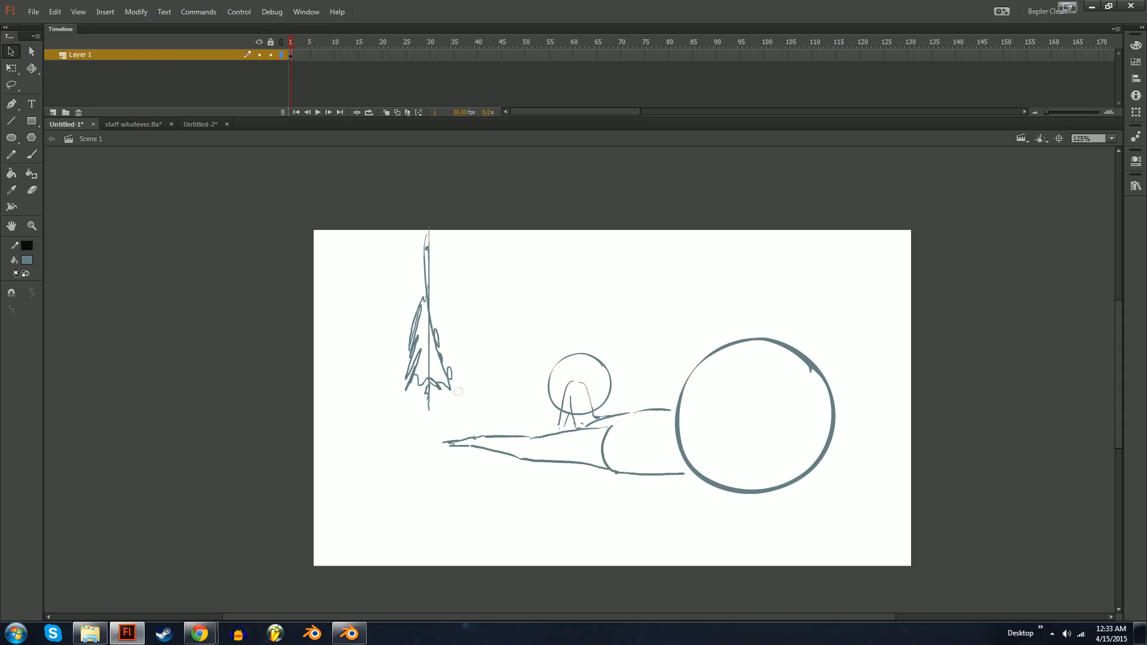
{"action": "left_click_drag", "start_coordinate": [587, 318], "coordinate": [635, 367]}
{"action": "key", "text": "Delete"}
{"action": "left_click_drag", "start_coordinate": [341, 217], "coordinate": [476, 431]}
{"action": "key", "text": "Delete"}
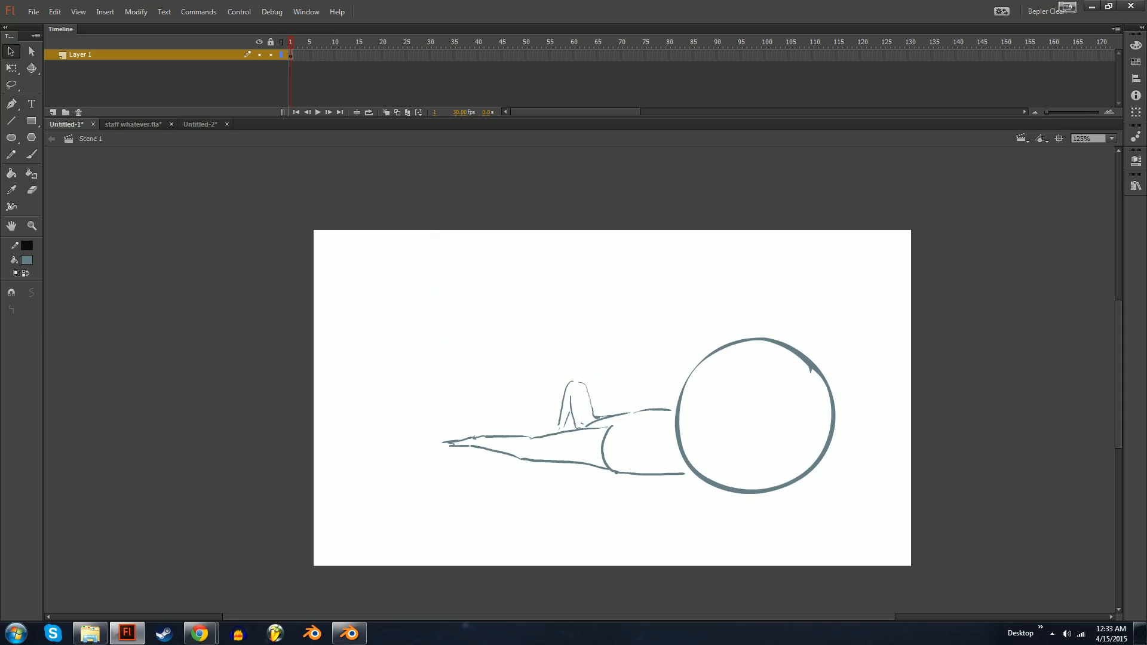
Sketch a thin bent arm resting on the raised arch, with a small upright stroke at its far end.
{"action": "key", "text": "b"}
{"action": "key", "text": "ctrl+equal"}
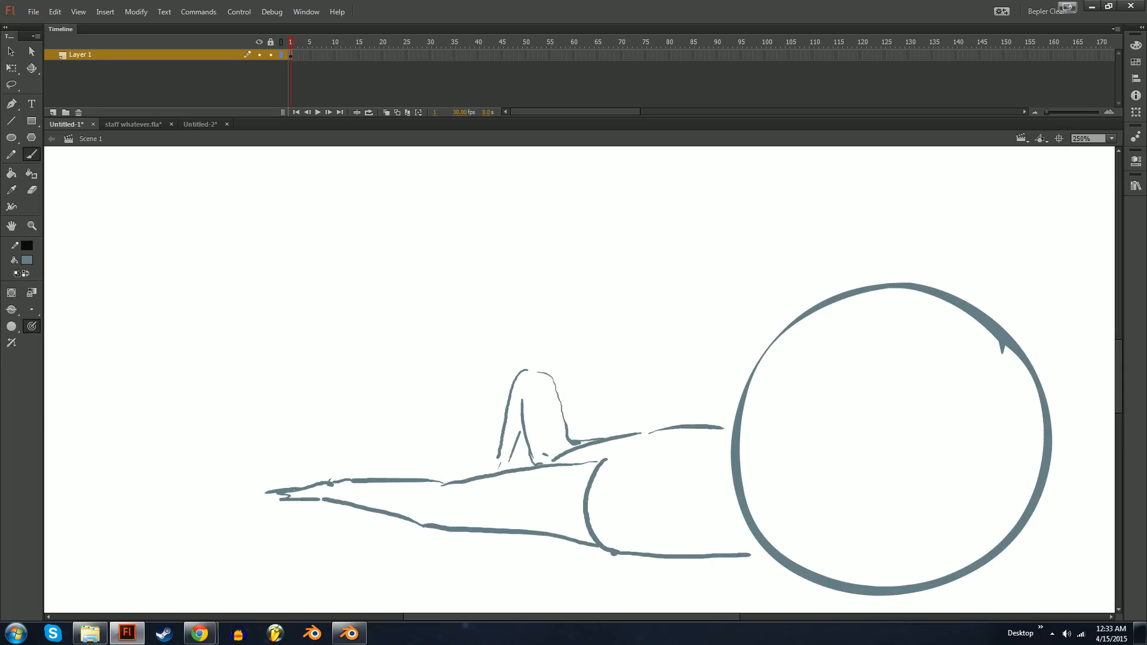
{"action": "mouse_move", "coordinate": [606, 426]}
{"action": "left_mouse_down"}
{"action": "mouse_move", "coordinate": [627, 379]}
{"action": "mouse_move", "coordinate": [527, 344]}
{"action": "left_mouse_up"}
{"action": "key", "text": "ctrl+z"}
{"action": "mouse_move", "coordinate": [571, 422]}
{"action": "left_mouse_down"}
{"action": "mouse_move", "coordinate": [585, 387]}
{"action": "mouse_move", "coordinate": [551, 376]}
{"action": "mouse_move", "coordinate": [603, 365]}
{"action": "left_mouse_up"}
{"action": "key", "text": "ctrl+z"}
{"action": "key", "text": "e"}
{"action": "key", "text": "b"}
{"action": "mouse_move", "coordinate": [528, 362]}
{"action": "left_mouse_down"}
{"action": "mouse_move", "coordinate": [612, 366]}
{"action": "mouse_move", "coordinate": [526, 359]}
{"action": "mouse_move", "coordinate": [508, 330]}
{"action": "mouse_move", "coordinate": [516, 368]}
{"action": "left_mouse_up"}
{"action": "key", "text": "e"}
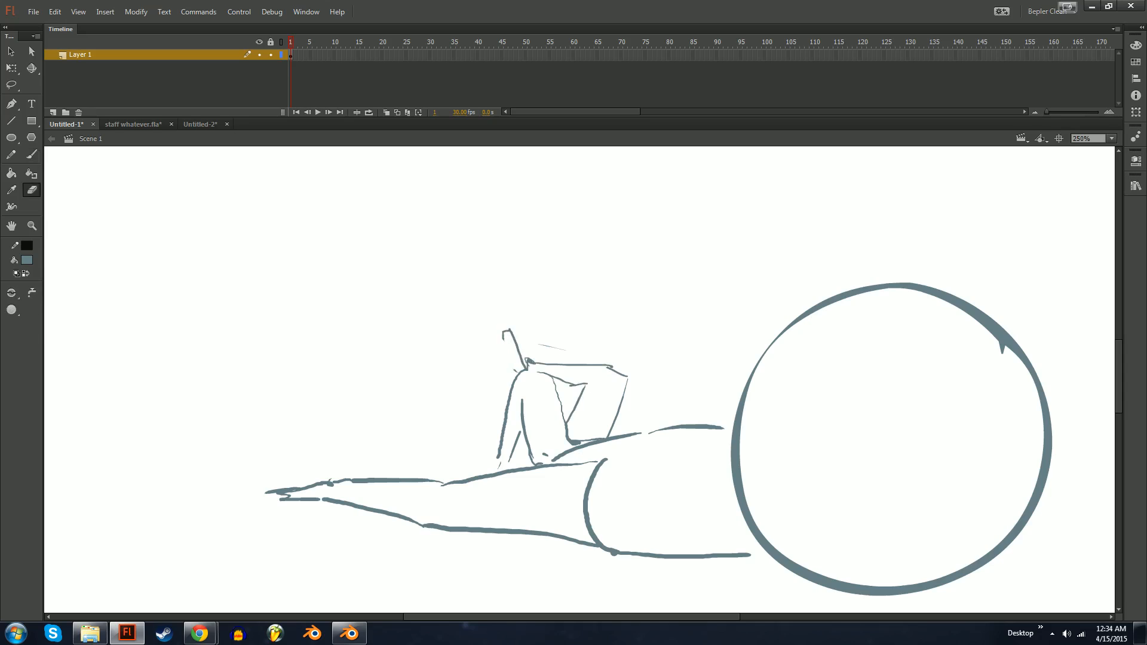
Rework the small upright mark above the raised arch into a narrow closed hand shape.
{"action": "key", "text": "b"}
{"action": "mouse_move", "coordinate": [506, 330]}
{"action": "left_mouse_down"}
{"action": "mouse_move", "coordinate": [520, 371]}
{"action": "mouse_move", "coordinate": [516, 332]}
{"action": "mouse_move", "coordinate": [514, 354]}
{"action": "mouse_move", "coordinate": [528, 350]}
{"action": "mouse_move", "coordinate": [492, 325]}
{"action": "mouse_move", "coordinate": [543, 344]}
{"action": "left_mouse_up"}
{"action": "key", "text": "ctrl+z"}
{"action": "key", "text": "ctrl+z"}
{"action": "key", "text": "ctrl+z"}
{"action": "key", "text": "e"}
{"action": "key", "text": "b"}
{"action": "key", "text": "ctrl+z"}
{"action": "key", "text": "ctrl+minus"}
{"action": "key", "text": "ctrl+equal"}
{"action": "key", "text": "ctrl+z"}
{"action": "key", "text": "e"}
{"action": "key", "text": "ctrl+minus"}
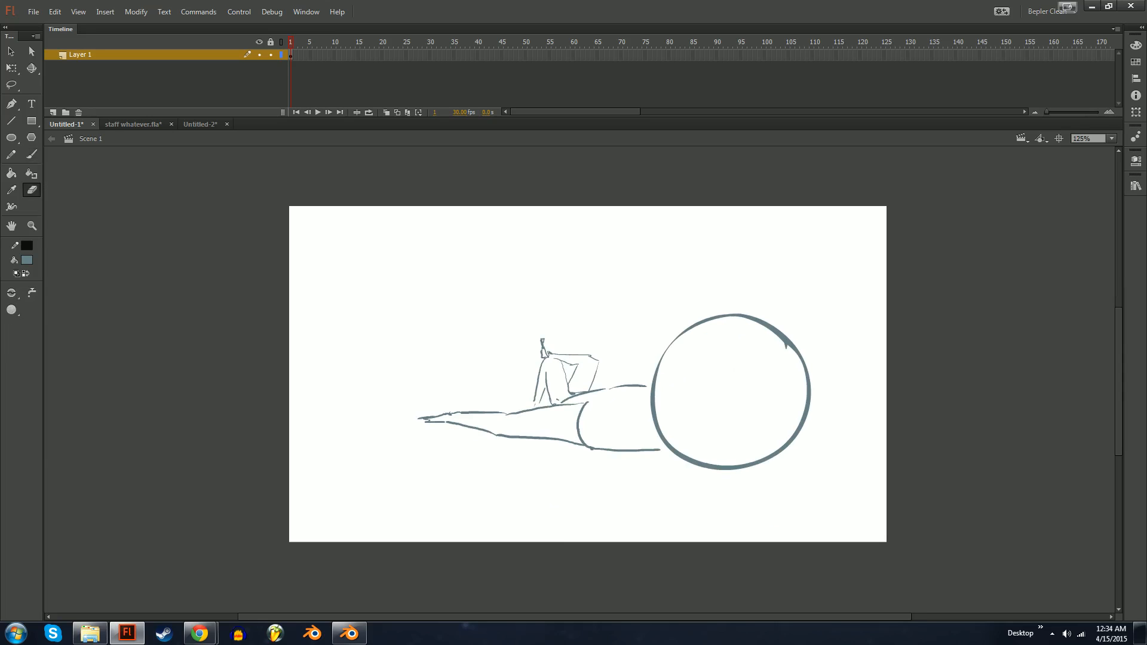
Erase the leg line overlapping the bent arm and add a small foot at the base of the raised leg.
{"action": "key", "text": "b"}
{"action": "key", "text": "e"}
{"action": "left_click_drag", "start_coordinate": [569, 387], "coordinate": [575, 395]}
{"action": "key", "text": "b"}
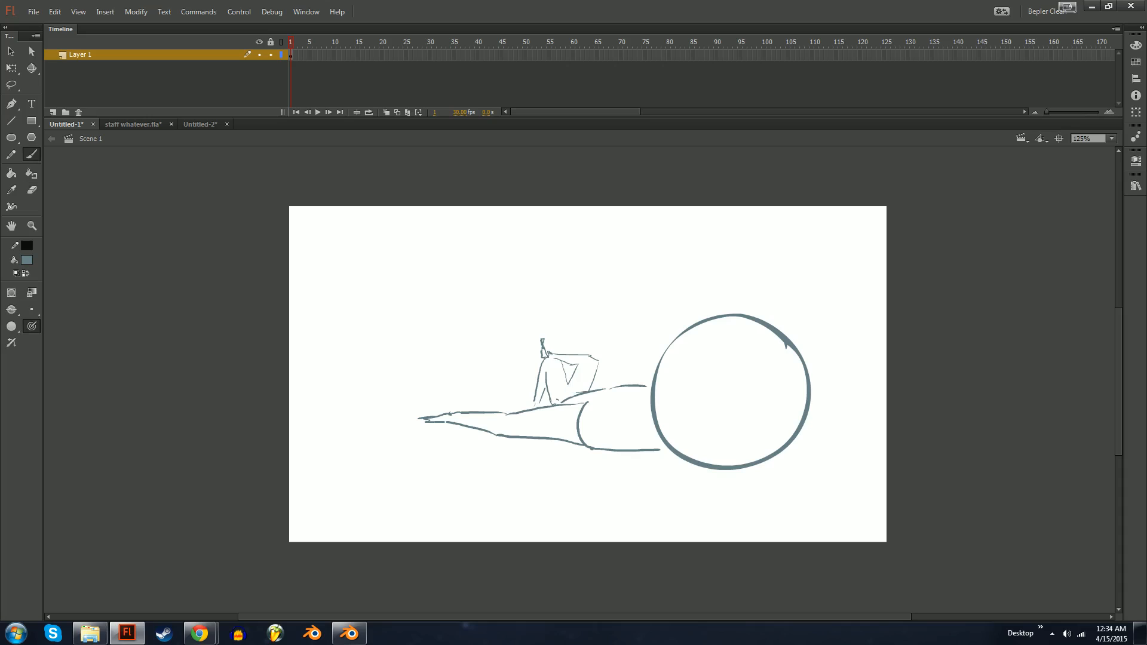
{"action": "key", "text": "ctrl+equal"}
{"action": "mouse_move", "coordinate": [508, 418]}
{"action": "left_mouse_down"}
{"action": "mouse_move", "coordinate": [557, 384]}
{"action": "mouse_move", "coordinate": [523, 409]}
{"action": "left_mouse_up"}
{"action": "key", "text": "ctrl+minus"}
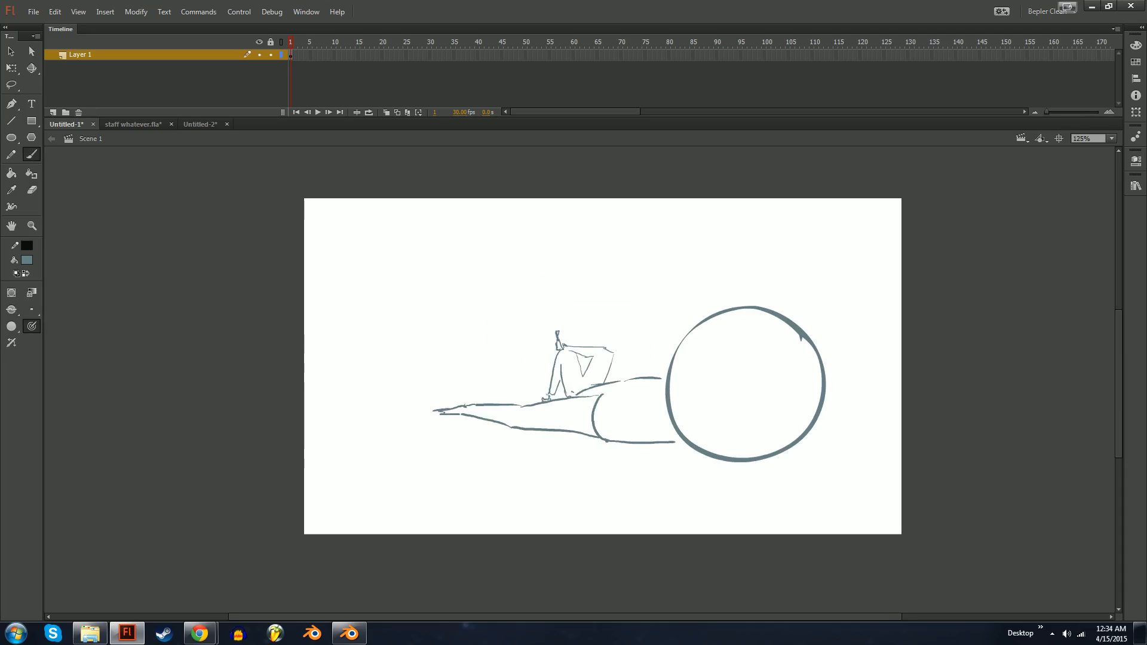
Choose a larger brush size and draw a short slanted stroke on top of the large circle.
{"action": "left_click", "coordinate": [32, 310]}
{"action": "left_click", "coordinate": [78, 348]}
{"action": "mouse_move", "coordinate": [402, 242]}
{"action": "left_mouse_down"}
{"action": "mouse_move", "coordinate": [460, 259]}
{"action": "mouse_move", "coordinate": [612, 254]}
{"action": "left_mouse_up"}
{"action": "key", "text": "ctrl+z"}
{"action": "mouse_move", "coordinate": [603, 366]}
{"action": "left_mouse_down"}
{"action": "mouse_move", "coordinate": [515, 377]}
{"action": "mouse_move", "coordinate": [517, 444]}
{"action": "left_mouse_up"}
{"action": "mouse_move", "coordinate": [666, 366]}
{"action": "left_mouse_down"}
{"action": "mouse_move", "coordinate": [643, 408]}
{"action": "mouse_move", "coordinate": [663, 391]}
{"action": "mouse_move", "coordinate": [685, 334]}
{"action": "mouse_move", "coordinate": [688, 350]}
{"action": "left_mouse_up"}
{"action": "key", "text": "ctrl+z"}
{"action": "key", "text": "ctrl+z"}
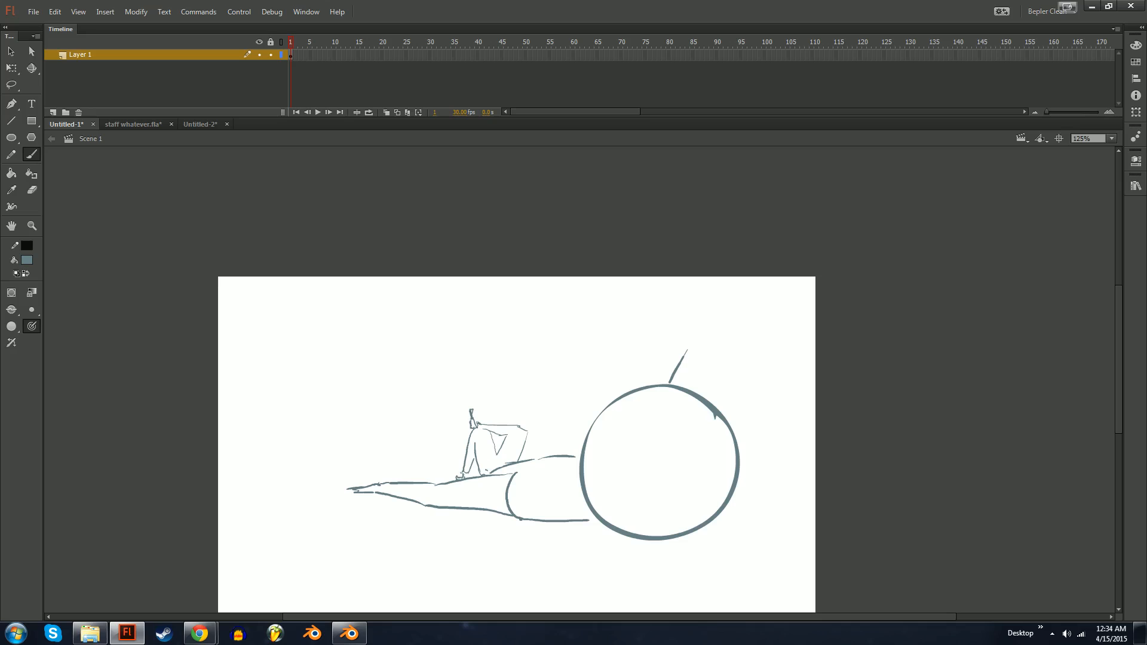
Try several long upward strokes from the large circle for the near arm.
{"action": "mouse_move", "coordinate": [716, 411]}
{"action": "left_mouse_down"}
{"action": "mouse_move", "coordinate": [720, 354]}
{"action": "mouse_move", "coordinate": [715, 384]}
{"action": "mouse_move", "coordinate": [701, 387]}
{"action": "mouse_move", "coordinate": [709, 412]}
{"action": "mouse_move", "coordinate": [722, 340]}
{"action": "left_mouse_up"}
{"action": "key", "text": "ctrl+z"}
{"action": "key", "text": "ctrl+z"}
{"action": "key", "text": "ctrl+equal"}
{"action": "key", "text": "ctrl+z"}
{"action": "left_click_drag", "start_coordinate": [705, 456], "coordinate": [721, 318]}
{"action": "key", "text": "ctrl+z"}
Draw a crossbar from the short slanted stroke and a long, nearly vertical line rising from the circle's edge.
{"action": "left_click_drag", "start_coordinate": [687, 434], "coordinate": [705, 443]}
{"action": "key", "text": "e"}
{"action": "left_click_drag", "start_coordinate": [715, 486], "coordinate": [719, 493]}
{"action": "key", "text": "b"}
{"action": "left_click_drag", "start_coordinate": [714, 444], "coordinate": [727, 295]}
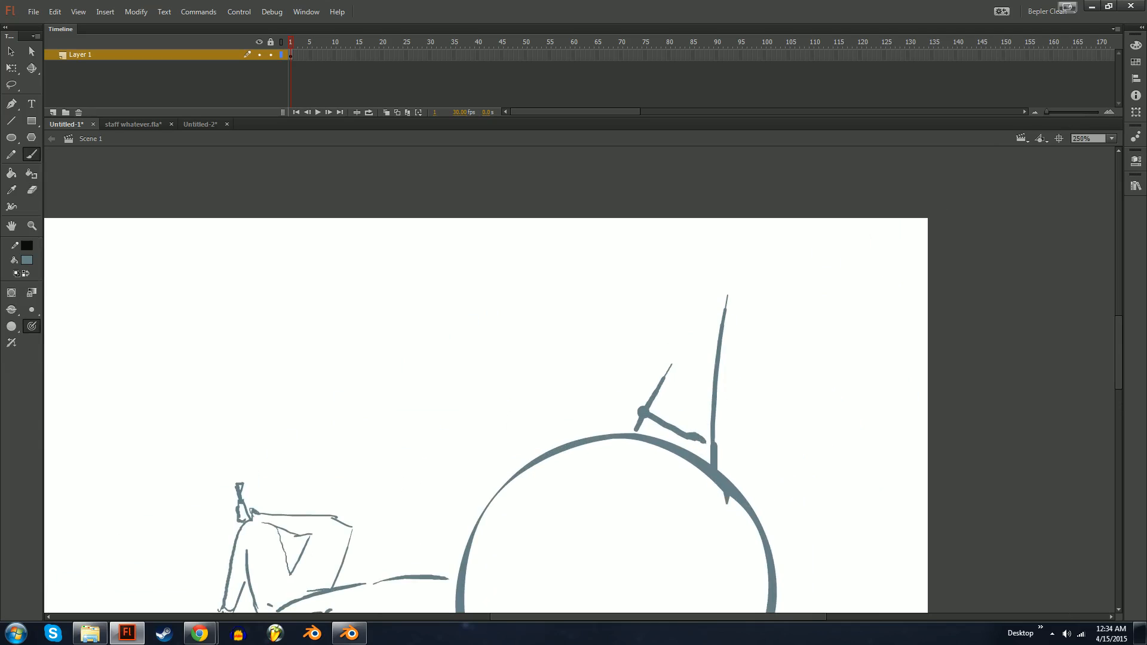
Try several upward strokes extending the short slanted line as the near arm's second edge.
{"action": "scroll", "coordinate": [486, 416], "scroll_direction": "up", "scroll_amount": 1}
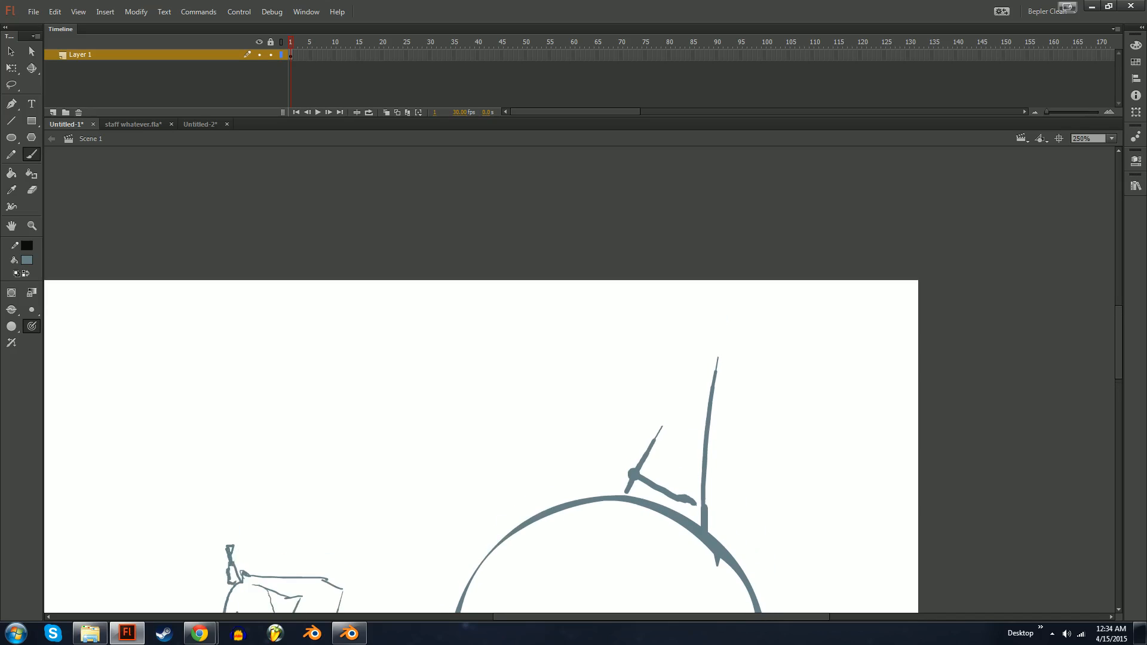
{"action": "left_click_drag", "start_coordinate": [658, 438], "coordinate": [672, 392]}
{"action": "key", "text": "ctrl+z"}
{"action": "left_click_drag", "start_coordinate": [651, 457], "coordinate": [678, 376]}
{"action": "key", "text": "ctrl+z"}
{"action": "key", "text": "e"}
{"action": "key", "text": "b"}
{"action": "key", "text": "ctrl+z"}
{"action": "left_click_drag", "start_coordinate": [646, 452], "coordinate": [682, 327]}
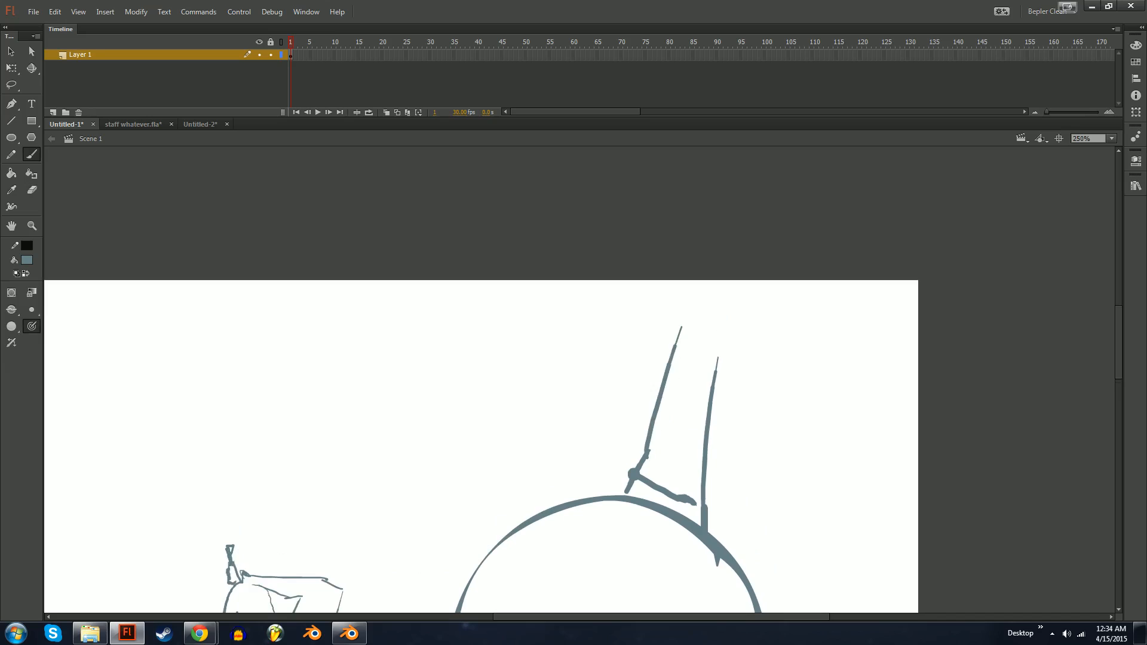
{"action": "key", "text": "ctrl+z"}
{"action": "mouse_move", "coordinate": [651, 461]}
{"action": "left_mouse_down"}
{"action": "mouse_move", "coordinate": [667, 382]}
{"action": "mouse_move", "coordinate": [633, 454]}
{"action": "left_mouse_up"}
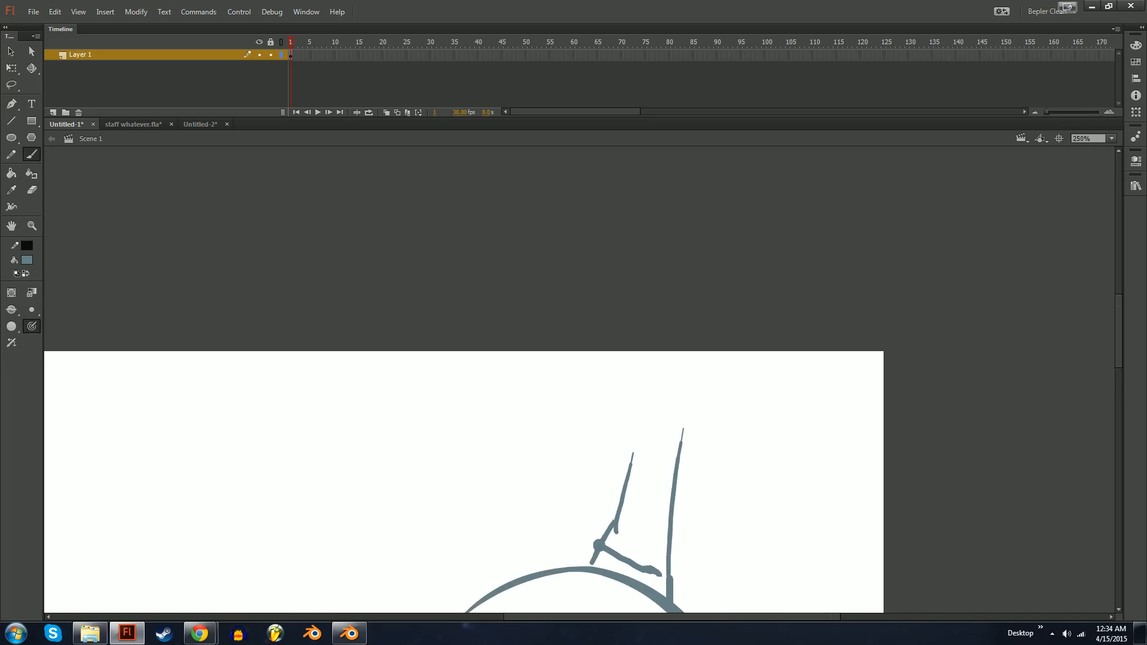
{"action": "key", "text": "ctrl+z"}
Draw the near arm's second edge up to a hand with a thumb and pointed fingers crossing the canvas edge.
{"action": "mouse_move", "coordinate": [619, 519]}
{"action": "left_mouse_down"}
{"action": "mouse_move", "coordinate": [675, 374]}
{"action": "mouse_move", "coordinate": [658, 372]}
{"action": "mouse_move", "coordinate": [680, 374]}
{"action": "mouse_move", "coordinate": [715, 317]}
{"action": "mouse_move", "coordinate": [691, 371]}
{"action": "left_mouse_up"}
{"action": "mouse_move", "coordinate": [717, 329]}
{"action": "left_mouse_down"}
{"action": "mouse_move", "coordinate": [689, 371]}
{"action": "mouse_move", "coordinate": [703, 377]}
{"action": "mouse_move", "coordinate": [746, 341]}
{"action": "mouse_move", "coordinate": [714, 389]}
{"action": "mouse_move", "coordinate": [767, 353]}
{"action": "left_mouse_up"}
{"action": "left_click_drag", "start_coordinate": [767, 353], "coordinate": [724, 395]}
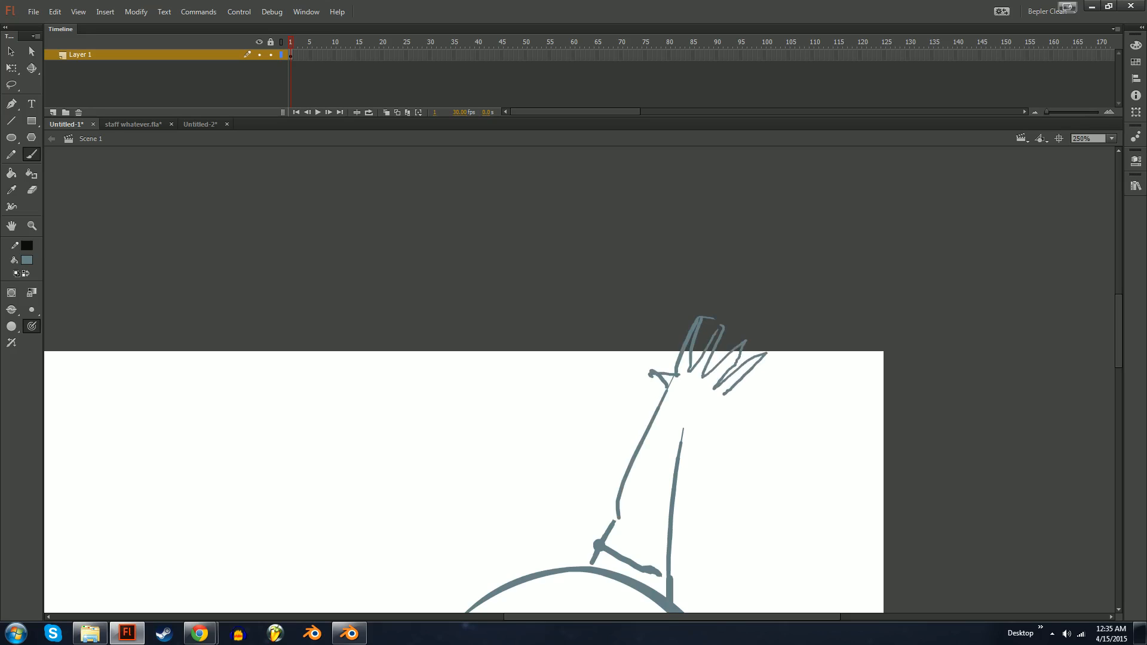
Select the hand with the Free Transform tool, enlarge it and shift it over the arm's end.
{"action": "key", "text": "q"}
{"action": "left_click_drag", "start_coordinate": [616, 279], "coordinate": [817, 406]}
{"action": "left_click_drag", "start_coordinate": [649, 316], "coordinate": [632, 304]}
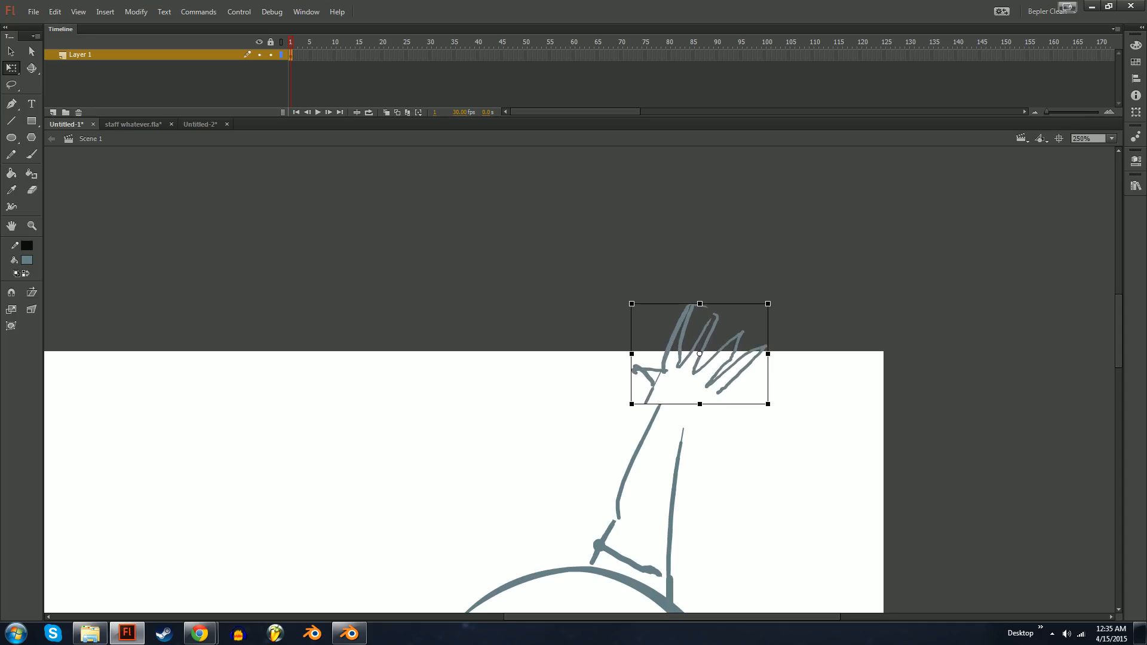
{"action": "left_click_drag", "start_coordinate": [705, 347], "coordinate": [720, 352]}
{"action": "mouse_move", "coordinate": [808, 341]}
{"action": "left_mouse_down"}
{"action": "mouse_move", "coordinate": [701, 414]}
{"action": "mouse_move", "coordinate": [675, 446]}
{"action": "mouse_move", "coordinate": [715, 345]}
{"action": "mouse_move", "coordinate": [687, 407]}
{"action": "left_mouse_up"}
Scale down and reposition the whole drawing, then delete it to clear the canvas.
{"action": "key", "text": "e"}
{"action": "key", "text": "b"}
{"action": "key", "text": "ctrl+minus"}
{"action": "key", "text": "ctrl+minus"}
{"action": "key", "text": "ctrl+equal"}
{"action": "key", "text": "ctrl+a"}
{"action": "key", "text": "q"}
{"action": "left_click_drag", "start_coordinate": [811, 514], "coordinate": [699, 436]}
{"action": "left_click_drag", "start_coordinate": [656, 399], "coordinate": [583, 472]}
{"action": "key", "text": "Delete"}
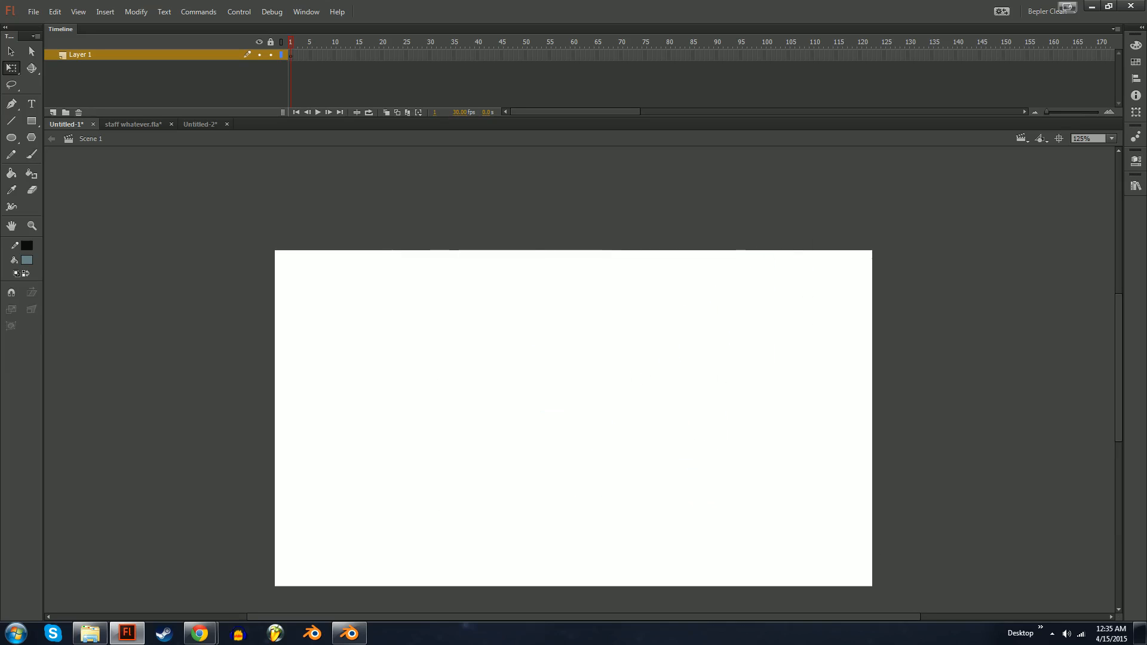
Try freehand diagonal brush strokes descending across the empty canvas.
{"action": "key", "text": "k"}
{"action": "key", "text": "b"}
{"action": "key", "text": "k"}
{"action": "key", "text": "b"}
{"action": "mouse_move", "coordinate": [619, 312]}
{"action": "left_mouse_down"}
{"action": "mouse_move", "coordinate": [547, 441]}
{"action": "mouse_move", "coordinate": [679, 389]}
{"action": "left_mouse_up"}
{"action": "key", "text": "ctrl+z"}
{"action": "mouse_move", "coordinate": [649, 332]}
{"action": "left_mouse_down"}
{"action": "mouse_move", "coordinate": [410, 389]}
{"action": "mouse_move", "coordinate": [758, 509]}
{"action": "left_mouse_up"}
{"action": "key", "text": "ctrl+z"}
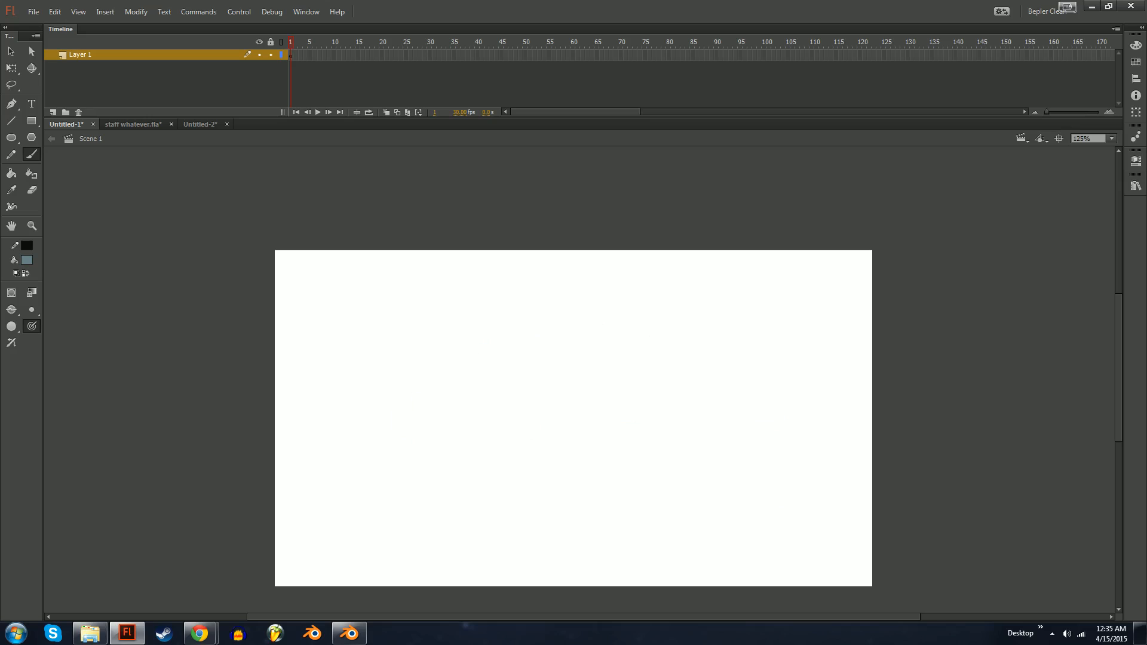
{"action": "mouse_move", "coordinate": [699, 295]}
{"action": "left_mouse_down"}
{"action": "mouse_move", "coordinate": [492, 412]}
{"action": "mouse_move", "coordinate": [873, 392]}
{"action": "left_mouse_up"}
{"action": "key", "text": "ctrl+z"}
Try long straight rising diagonals on the empty canvas with the Line tool.
{"action": "key", "text": "n"}
{"action": "left_click_drag", "start_coordinate": [359, 509], "coordinate": [608, 262]}
{"action": "key", "text": "ctrl+z"}
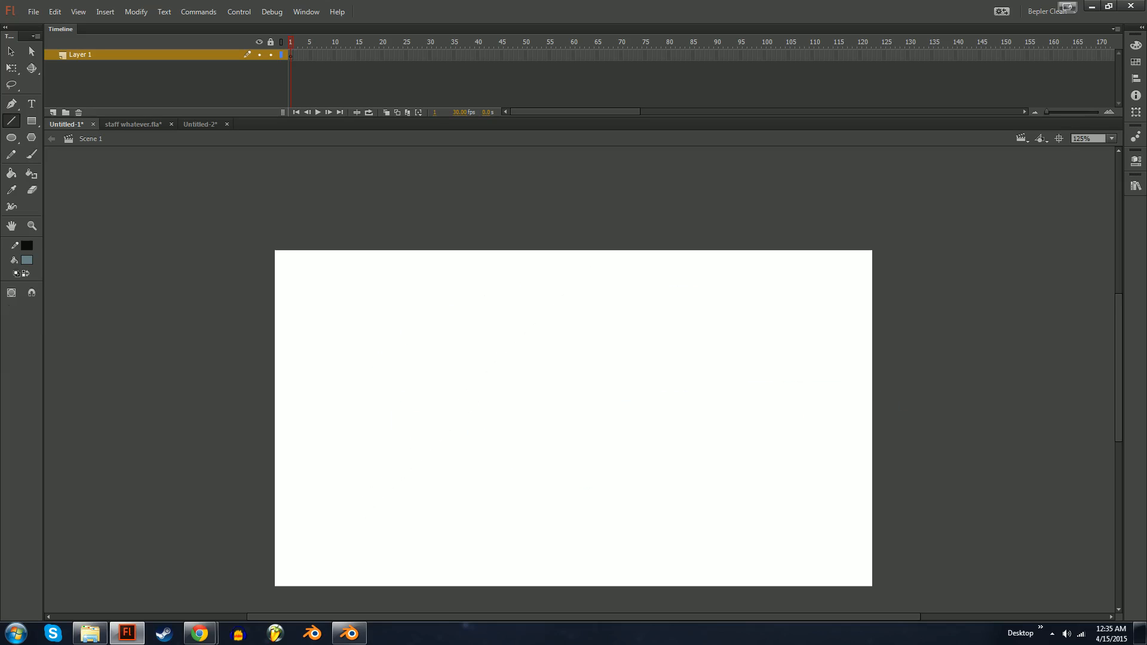
{"action": "left_click_drag", "start_coordinate": [377, 412], "coordinate": [700, 250]}
{"action": "key", "text": "ctrl+z"}
{"action": "left_click_drag", "start_coordinate": [400, 436], "coordinate": [681, 310]}
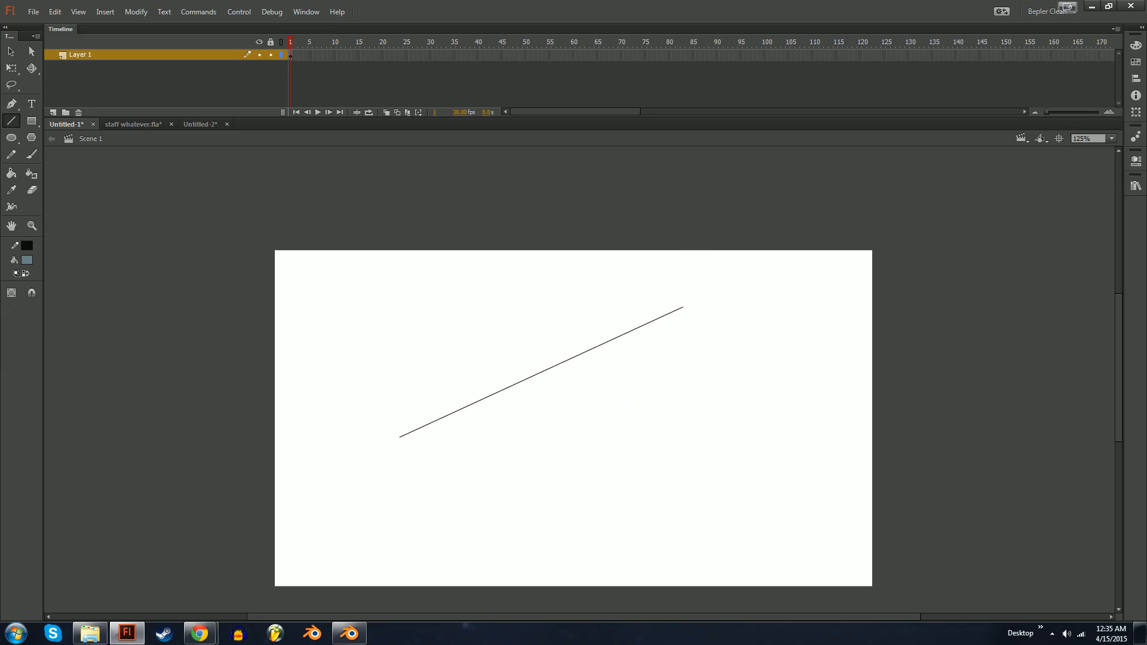
{"action": "key", "text": "ctrl+z"}
Try one rising and one descending diagonal brush stroke on the empty canvas.
{"action": "key", "text": "b"}
{"action": "left_click_drag", "start_coordinate": [433, 444], "coordinate": [628, 298]}
{"action": "key", "text": "ctrl+z"}
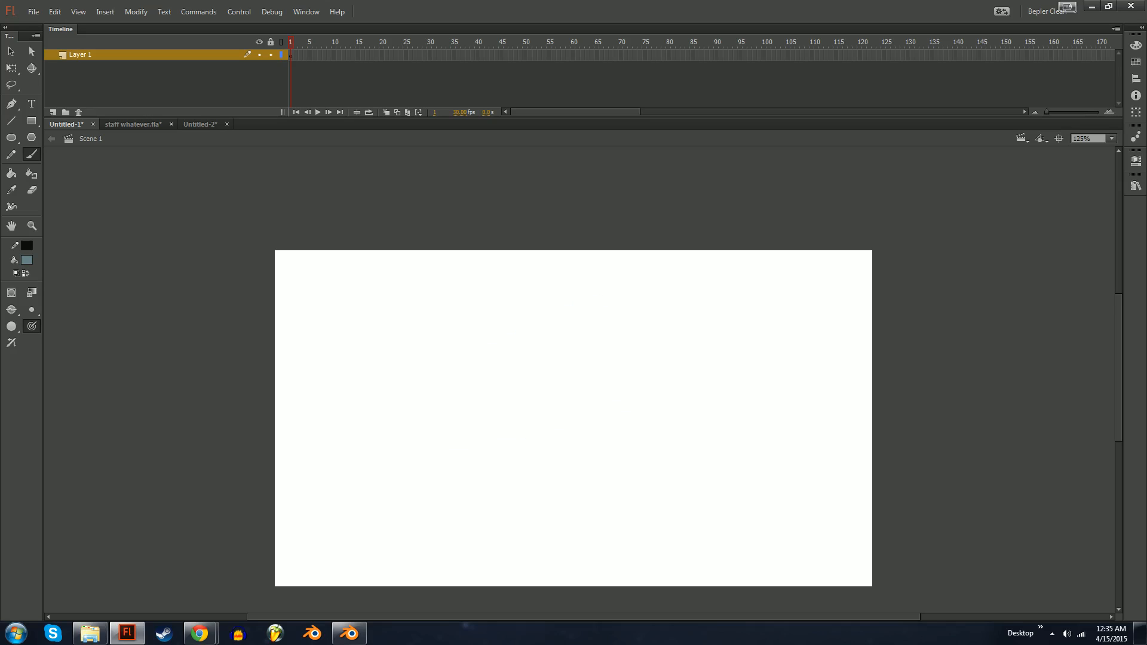
{"action": "mouse_move", "coordinate": [410, 335]}
{"action": "left_mouse_down"}
{"action": "mouse_move", "coordinate": [530, 317]}
{"action": "mouse_move", "coordinate": [530, 500]}
{"action": "left_mouse_up"}
{"action": "key", "text": "ctrl+z"}
Draw a large elongated loop open at its lower end and a nearly vertical line beside it.
{"action": "left_click_drag", "start_coordinate": [574, 419], "coordinate": [527, 373]}
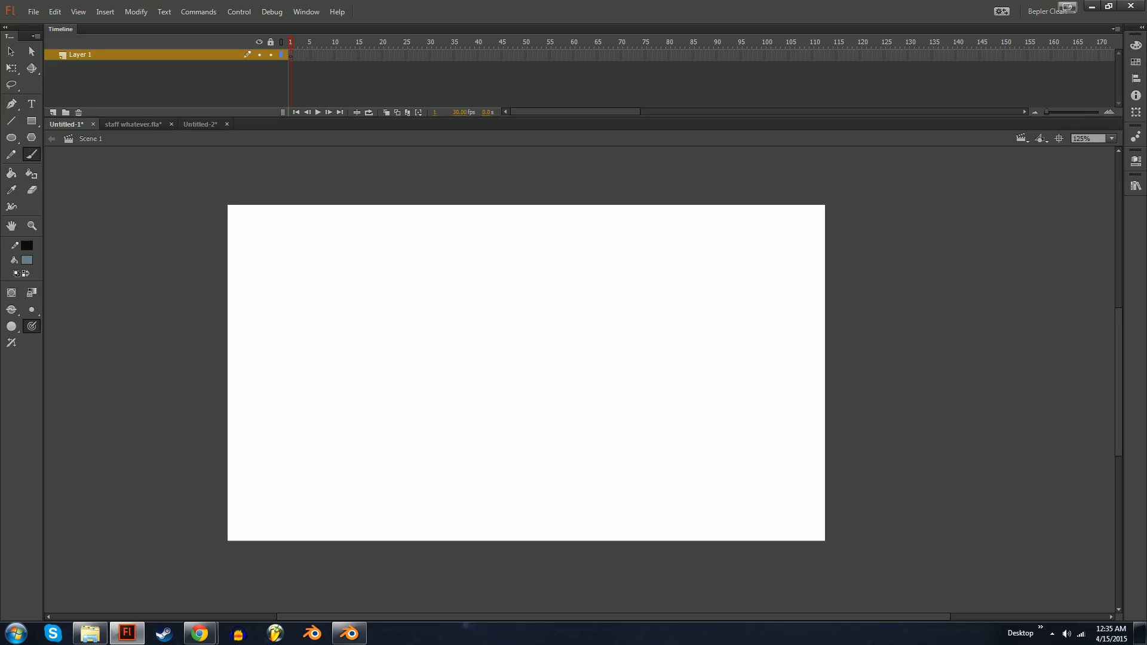
{"action": "mouse_move", "coordinate": [605, 488]}
{"action": "left_mouse_down"}
{"action": "mouse_move", "coordinate": [415, 266]}
{"action": "mouse_move", "coordinate": [472, 531]}
{"action": "mouse_move", "coordinate": [492, 543]}
{"action": "left_mouse_up"}
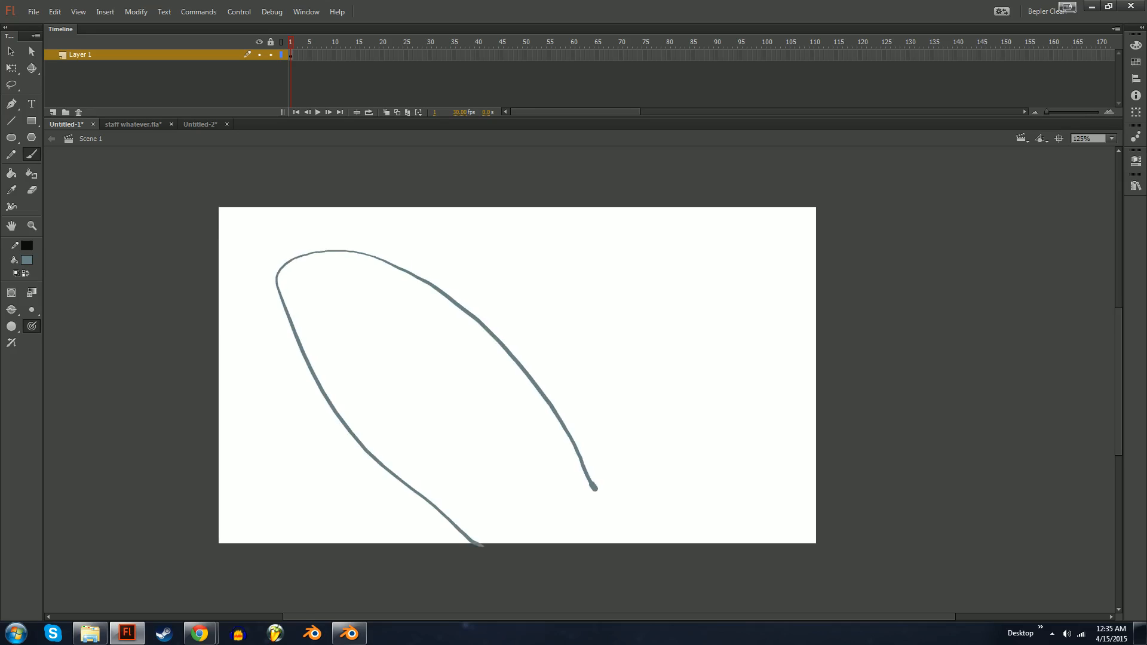
{"action": "left_click_drag", "start_coordinate": [562, 585], "coordinate": [590, 410]}
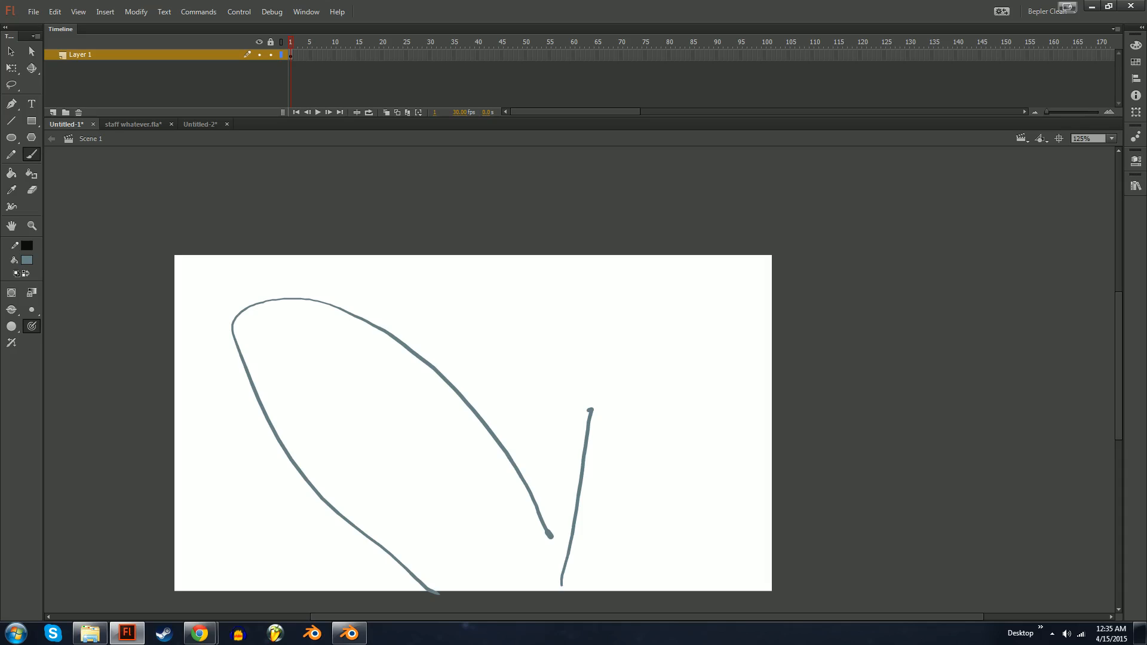
Draw an arrow pointing at the loop's upper edge and extend the nearly vertical line upward.
{"action": "mouse_move", "coordinate": [481, 418]}
{"action": "left_mouse_down"}
{"action": "mouse_move", "coordinate": [524, 375]}
{"action": "mouse_move", "coordinate": [495, 326]}
{"action": "left_mouse_up"}
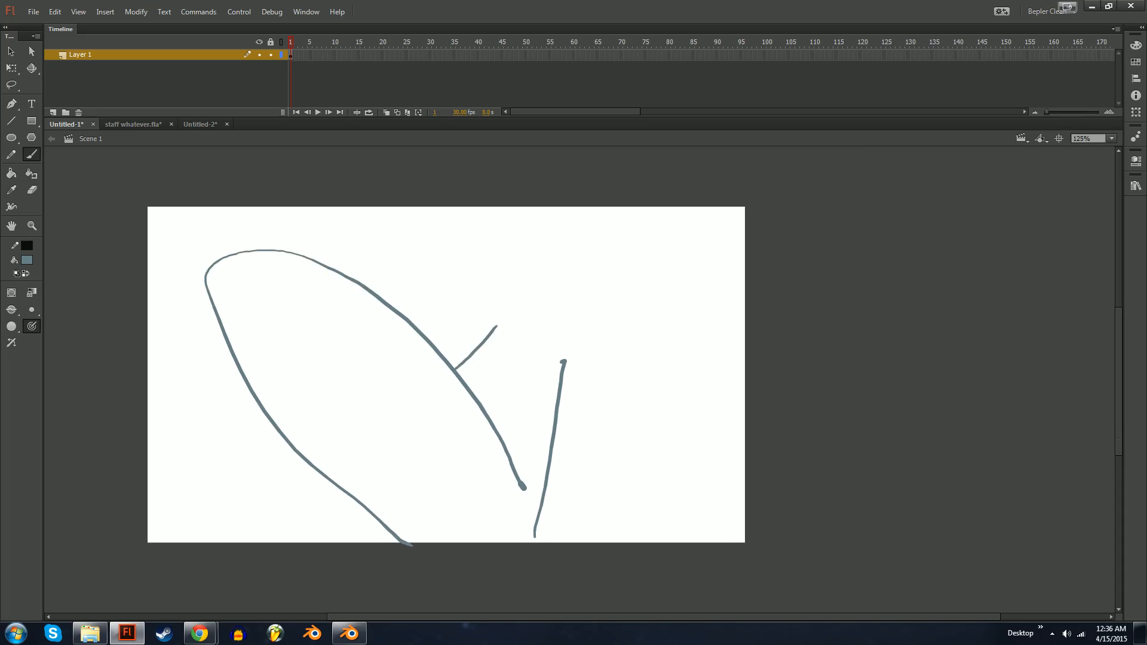
{"action": "key", "text": "ctrl+z"}
{"action": "left_click_drag", "start_coordinate": [458, 375], "coordinate": [483, 346]}
{"action": "mouse_move", "coordinate": [455, 387]}
{"action": "left_mouse_down"}
{"action": "mouse_move", "coordinate": [531, 307]}
{"action": "mouse_move", "coordinate": [477, 366]}
{"action": "mouse_move", "coordinate": [521, 333]}
{"action": "mouse_move", "coordinate": [570, 236]}
{"action": "left_mouse_up"}
{"action": "key", "text": "e"}
{"action": "key", "text": "b"}
{"action": "key", "text": "ctrl+z"}
{"action": "key", "text": "ctrl+z"}
{"action": "left_click_drag", "start_coordinate": [457, 389], "coordinate": [547, 321]}
{"action": "left_click_drag", "start_coordinate": [558, 375], "coordinate": [584, 285]}
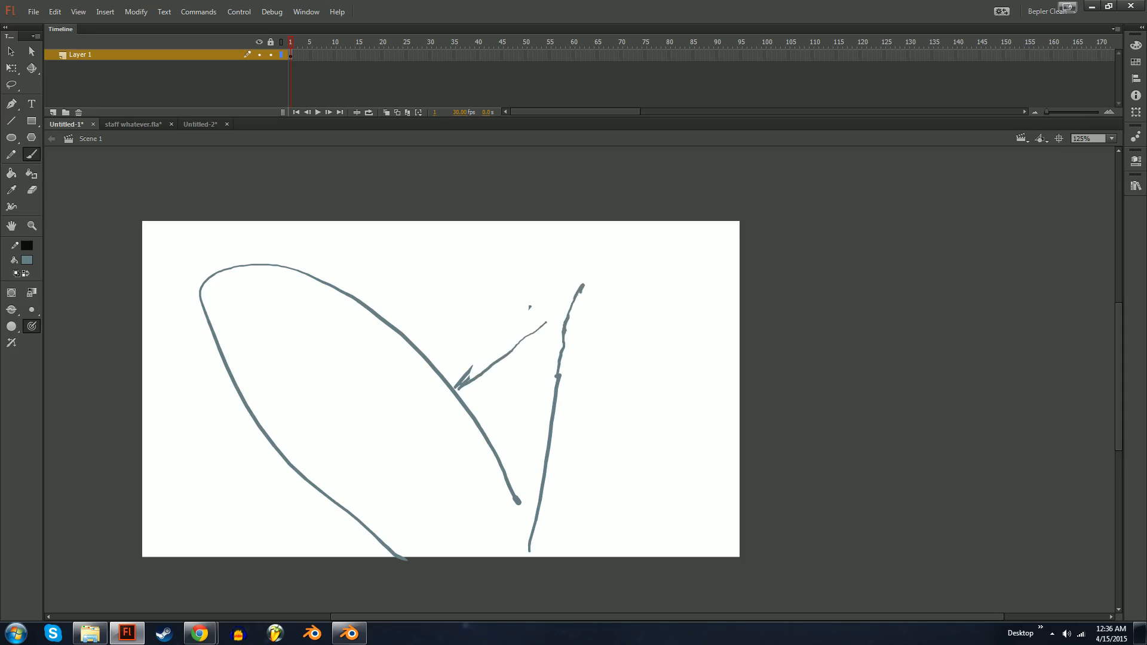
{"action": "key", "text": "e"}
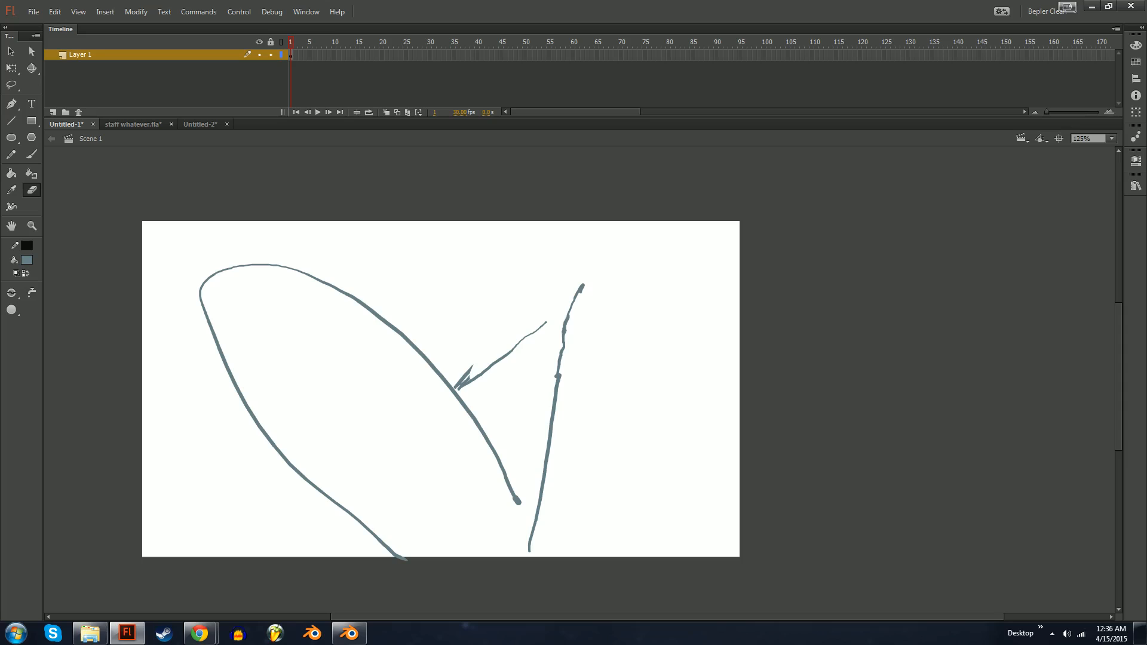
Try a long diagonal stroke across the loop and a short vertical stroke beside the arrow.
{"action": "key", "text": "k"}
{"action": "key", "text": "b"}
{"action": "left_click_drag", "start_coordinate": [538, 388], "coordinate": [534, 365]}
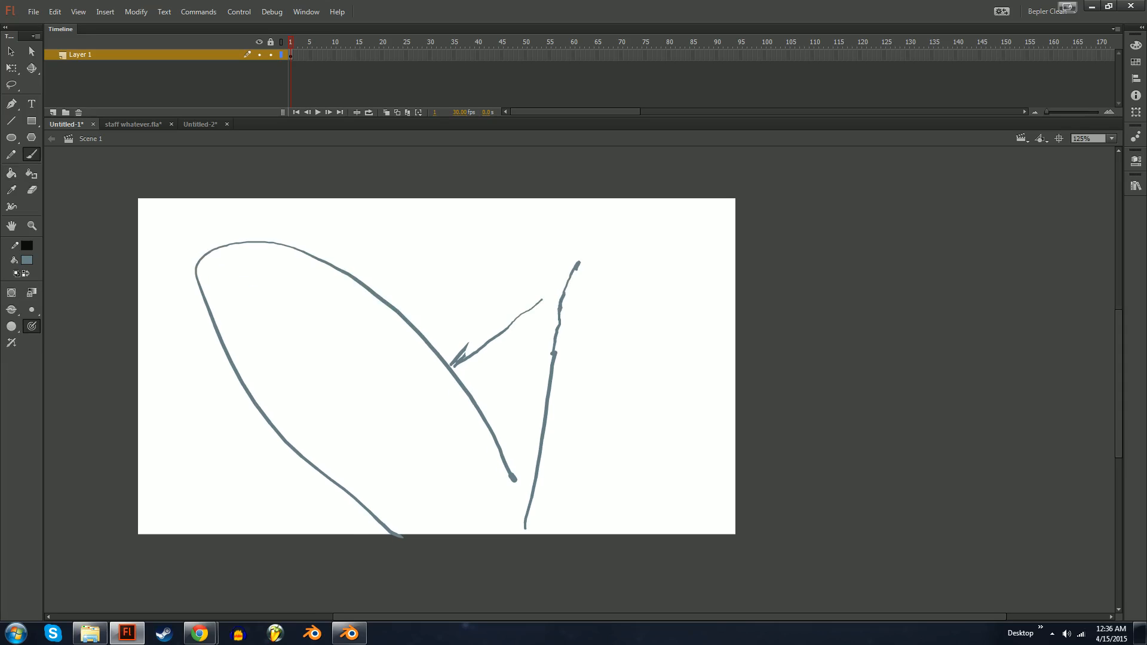
{"action": "left_click_drag", "start_coordinate": [196, 249], "coordinate": [508, 521]}
{"action": "key", "text": "ctrl+z"}
{"action": "mouse_move", "coordinate": [539, 303]}
{"action": "left_mouse_down"}
{"action": "mouse_move", "coordinate": [556, 323]}
{"action": "mouse_move", "coordinate": [539, 389]}
{"action": "left_mouse_up"}
{"action": "key", "text": "ctrl+z"}
Try a short mark at the arrow's tail and a thick diagonal stroke inside the loop.
{"action": "key", "text": "ctrl+="}
{"action": "left_click_drag", "start_coordinate": [705, 286], "coordinate": [452, 457]}
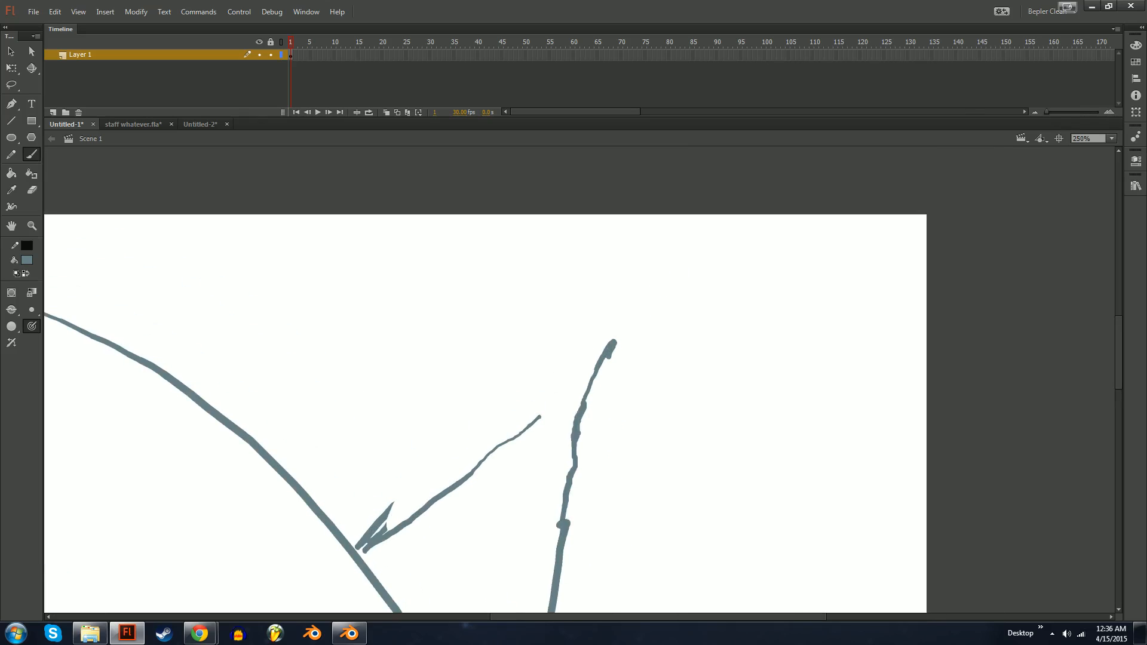
{"action": "left_click_drag", "start_coordinate": [539, 425], "coordinate": [560, 441]}
{"action": "key", "text": "ctrl+z"}
{"action": "key", "text": "ctrl+minus"}
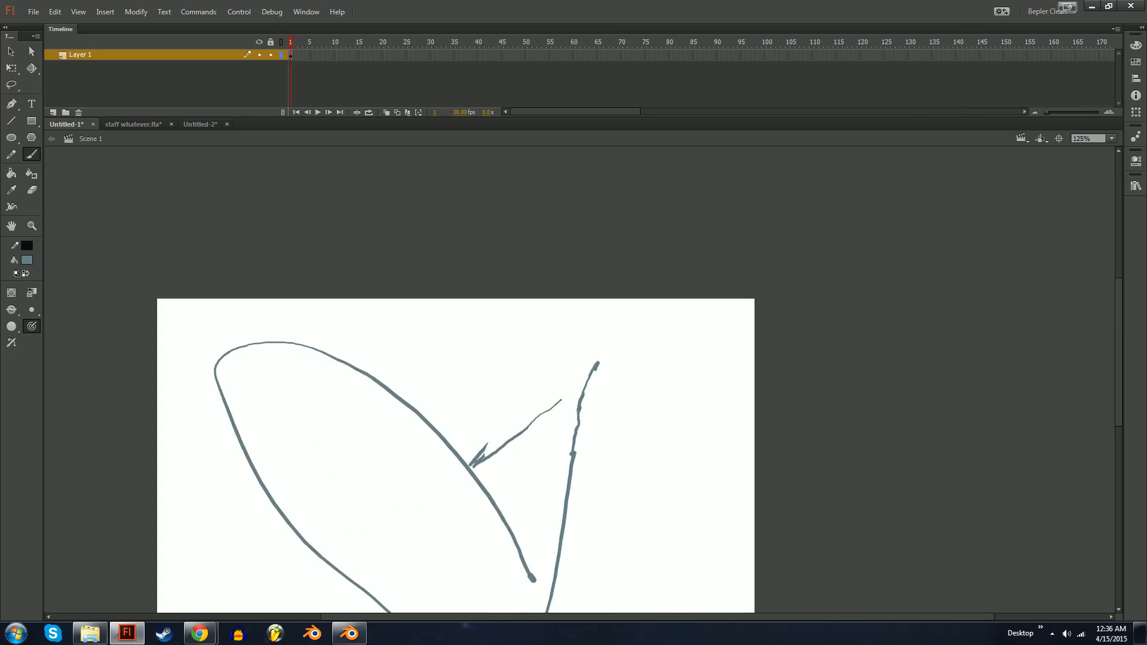
{"action": "left_click_drag", "start_coordinate": [273, 360], "coordinate": [510, 572]}
{"action": "left_click_drag", "start_coordinate": [545, 396], "coordinate": [583, 437]}
{"action": "key", "text": "ctrl+z"}
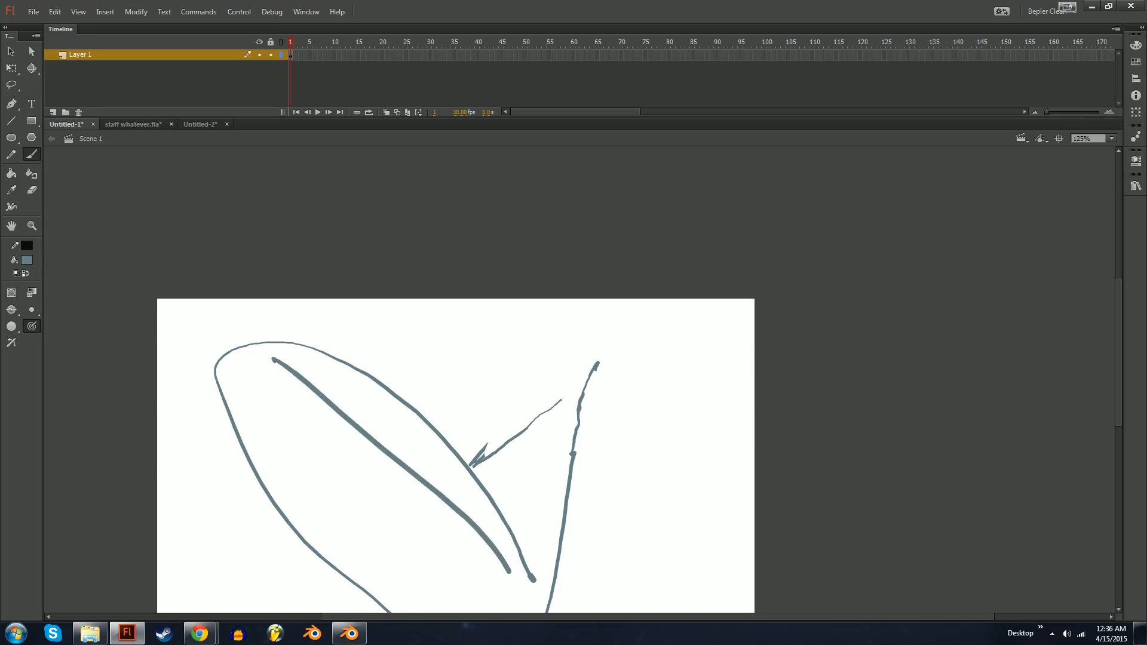
{"action": "key", "text": "ctrl+z"}
Draw a small circle above the tip of the nearly vertical line and try a second stroke along the arrow.
{"action": "key", "text": "ctrl+equal"}
{"action": "mouse_move", "coordinate": [715, 345]}
{"action": "left_mouse_down"}
{"action": "mouse_move", "coordinate": [712, 367]}
{"action": "mouse_move", "coordinate": [717, 343]}
{"action": "mouse_move", "coordinate": [725, 362]}
{"action": "mouse_move", "coordinate": [708, 416]}
{"action": "mouse_move", "coordinate": [711, 387]}
{"action": "left_mouse_up"}
{"action": "key", "text": "e"}
{"action": "key", "text": "b"}
{"action": "mouse_move", "coordinate": [711, 478]}
{"action": "left_mouse_down"}
{"action": "mouse_move", "coordinate": [669, 297]}
{"action": "mouse_move", "coordinate": [654, 327]}
{"action": "mouse_move", "coordinate": [741, 214]}
{"action": "mouse_move", "coordinate": [671, 322]}
{"action": "left_mouse_up"}
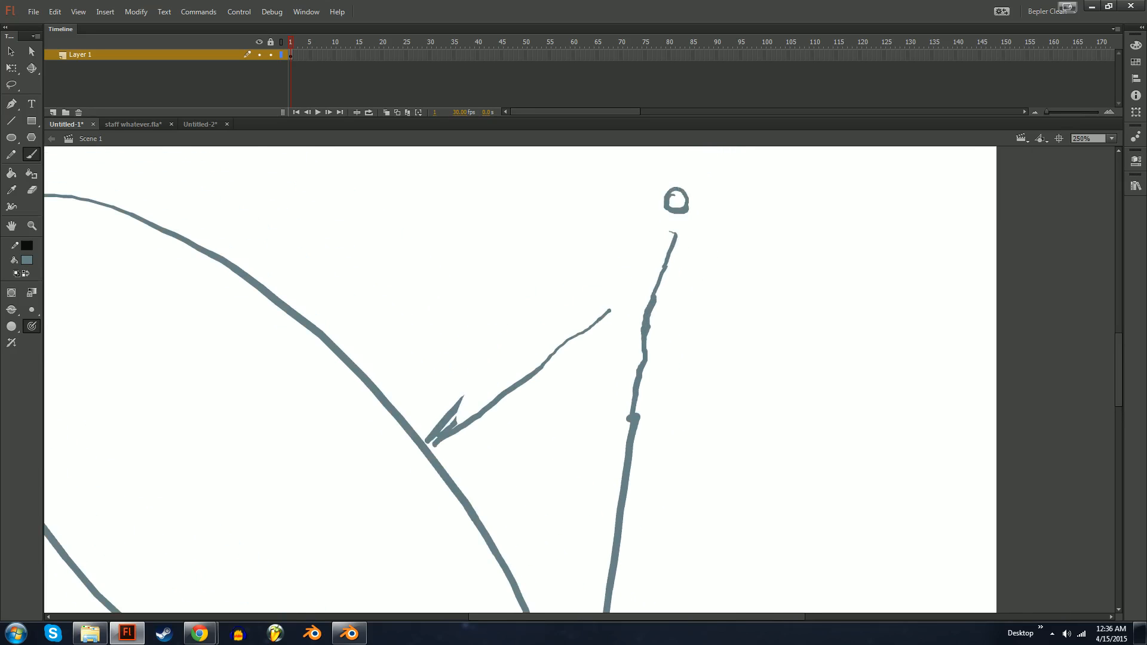
{"action": "mouse_move", "coordinate": [485, 413]}
{"action": "left_mouse_down"}
{"action": "mouse_move", "coordinate": [633, 323]}
{"action": "mouse_move", "coordinate": [633, 282]}
{"action": "left_mouse_up"}
{"action": "key", "text": "ctrl+z"}
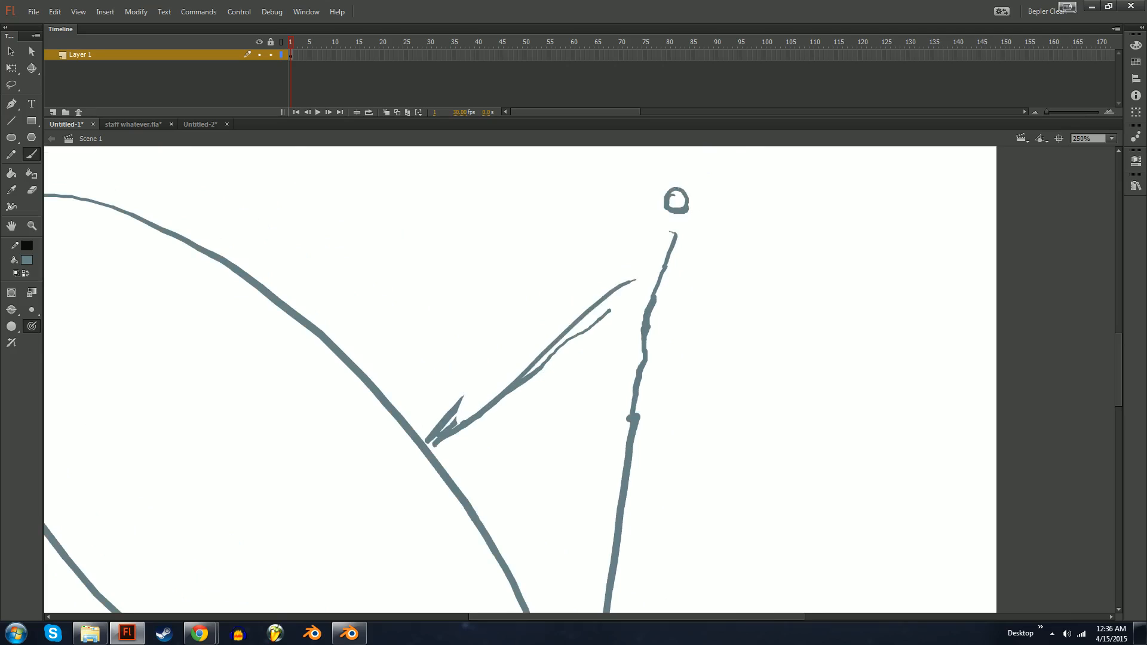
Remove the arrow's extra tail stroke and try erasing its shaft and redrawing it at a steeper angle.
{"action": "key", "text": "ctrl+z"}
{"action": "left_click_drag", "start_coordinate": [521, 403], "coordinate": [613, 330]}
{"action": "key", "text": "ctrl+z"}
{"action": "key", "text": "e"}
{"action": "left_click_drag", "start_coordinate": [511, 387], "coordinate": [605, 312]}
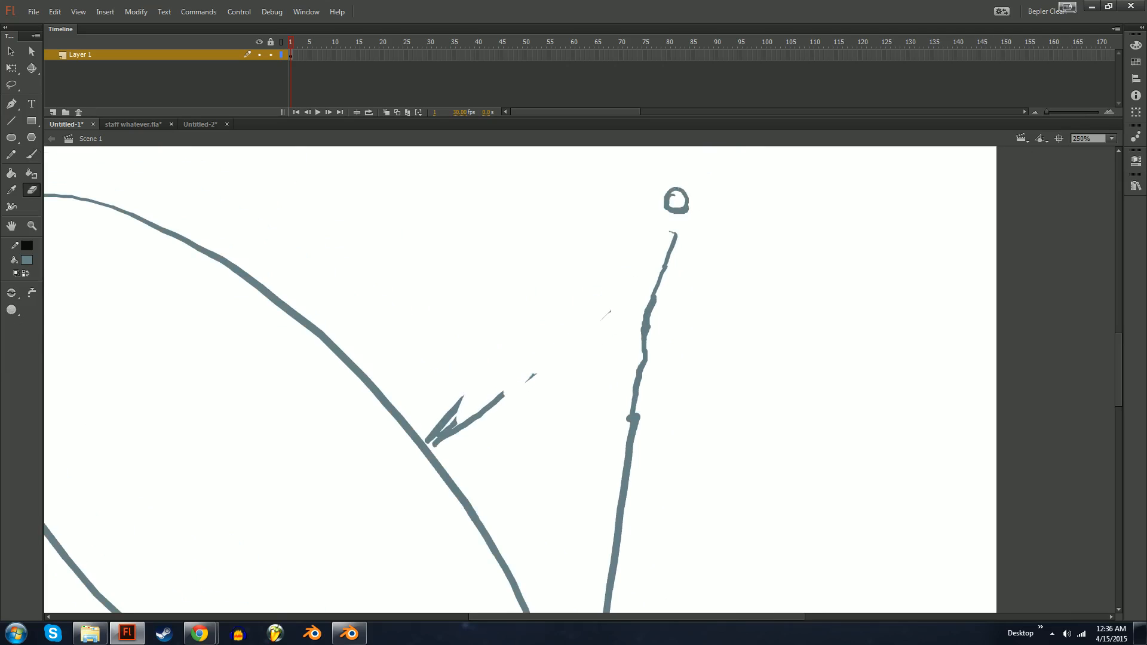
{"action": "left_click", "coordinate": [531, 378]}
{"action": "key", "text": "b"}
{"action": "left_click_drag", "start_coordinate": [435, 440], "coordinate": [557, 300]}
{"action": "key", "text": "ctrl+minus"}
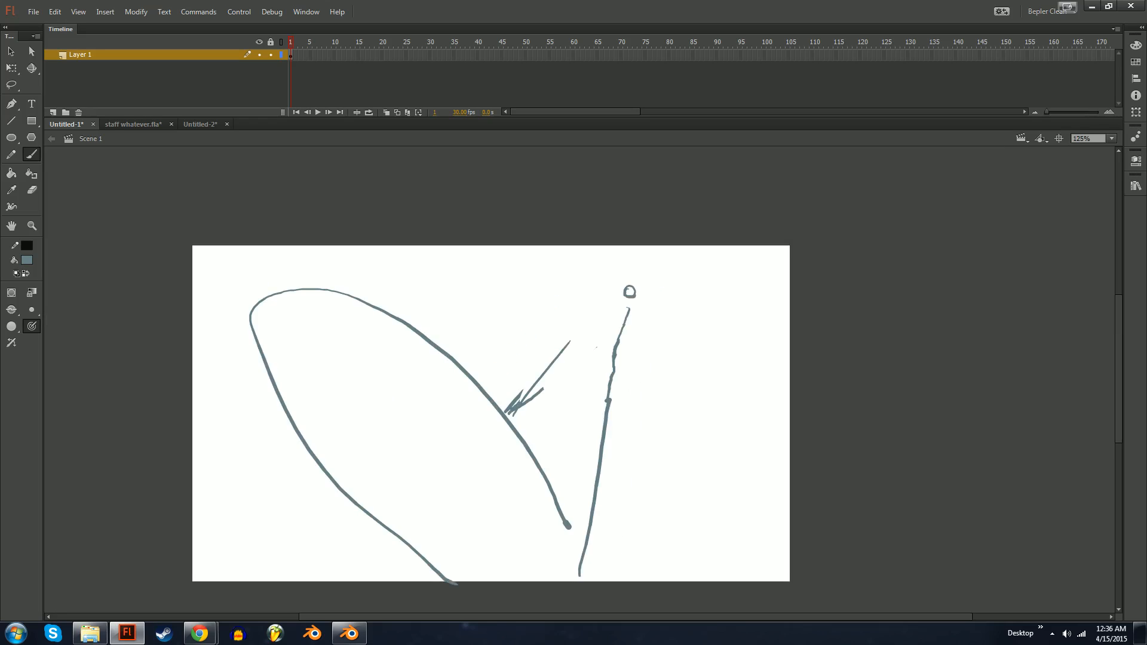
Try an enlarged head circle above the canvas and a curved stroke over the line's tip, and undo both along with the redrawn arrow shaft.
{"action": "mouse_move", "coordinate": [630, 291]}
{"action": "left_mouse_down"}
{"action": "mouse_move", "coordinate": [617, 329]}
{"action": "mouse_move", "coordinate": [623, 271]}
{"action": "left_mouse_up"}
{"action": "key", "text": "q"}
{"action": "key", "text": "v"}
{"action": "key", "text": "e"}
{"action": "key", "text": "b"}
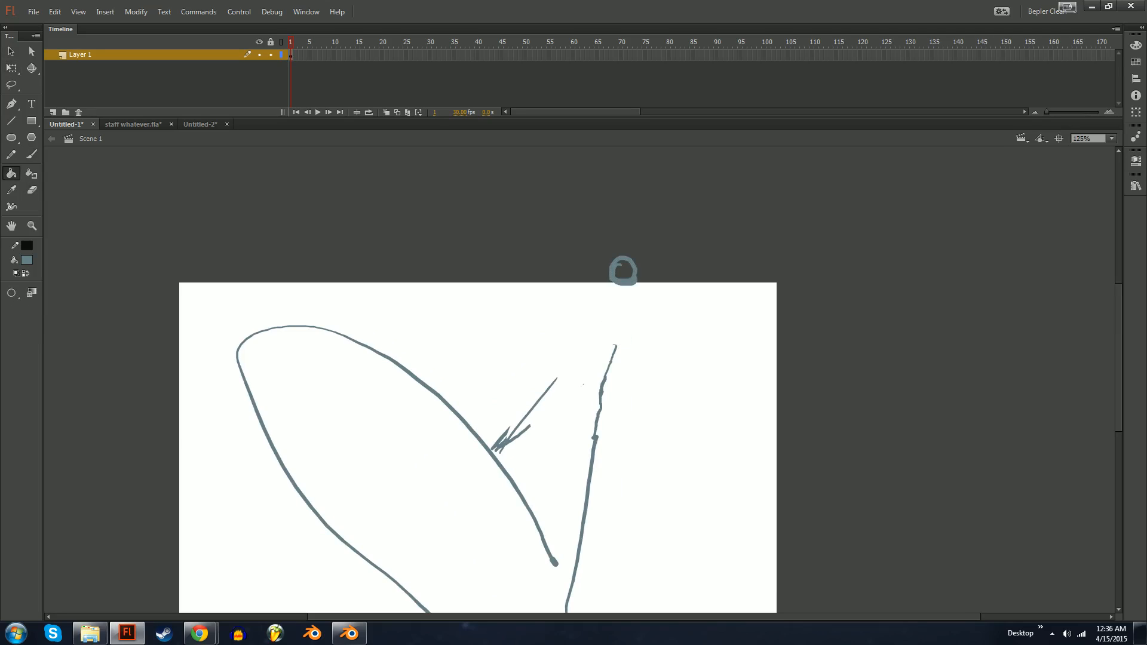
{"action": "mouse_move", "coordinate": [614, 348]}
{"action": "left_mouse_down"}
{"action": "mouse_move", "coordinate": [626, 306]}
{"action": "mouse_move", "coordinate": [581, 311]}
{"action": "mouse_move", "coordinate": [555, 343]}
{"action": "left_mouse_up"}
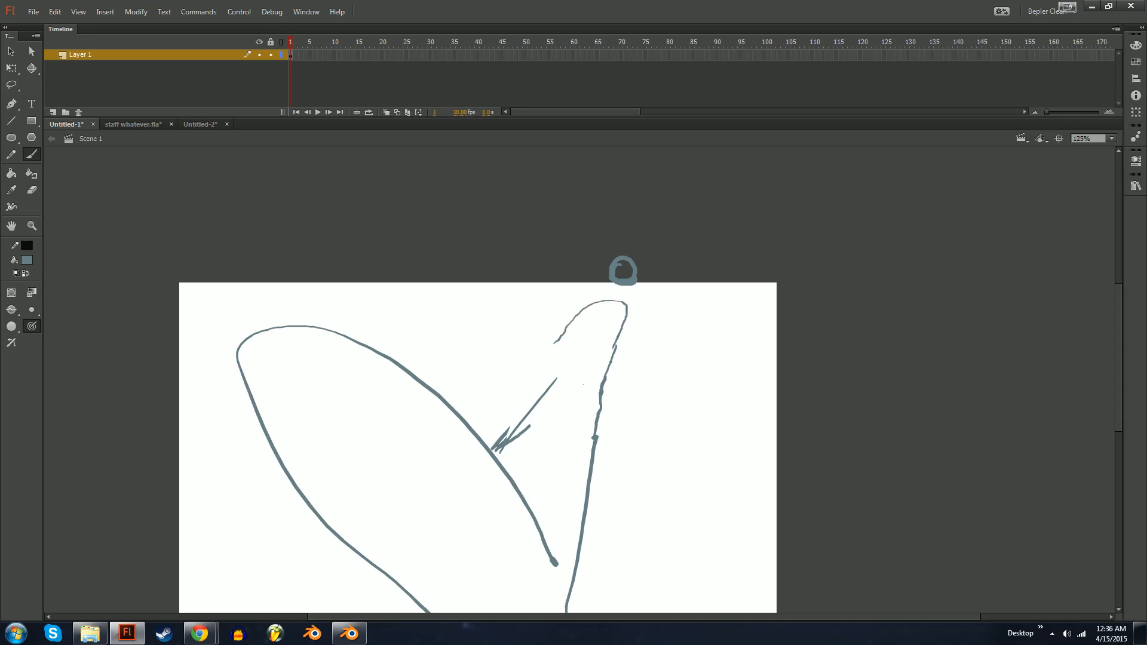
{"action": "key", "text": "ctrl+z"}
{"action": "key", "text": "ctrl+z"}
{"action": "key", "text": "ctrl+z"}
{"action": "key", "text": "ctrl+z"}
{"action": "key", "text": "ctrl+equal"}
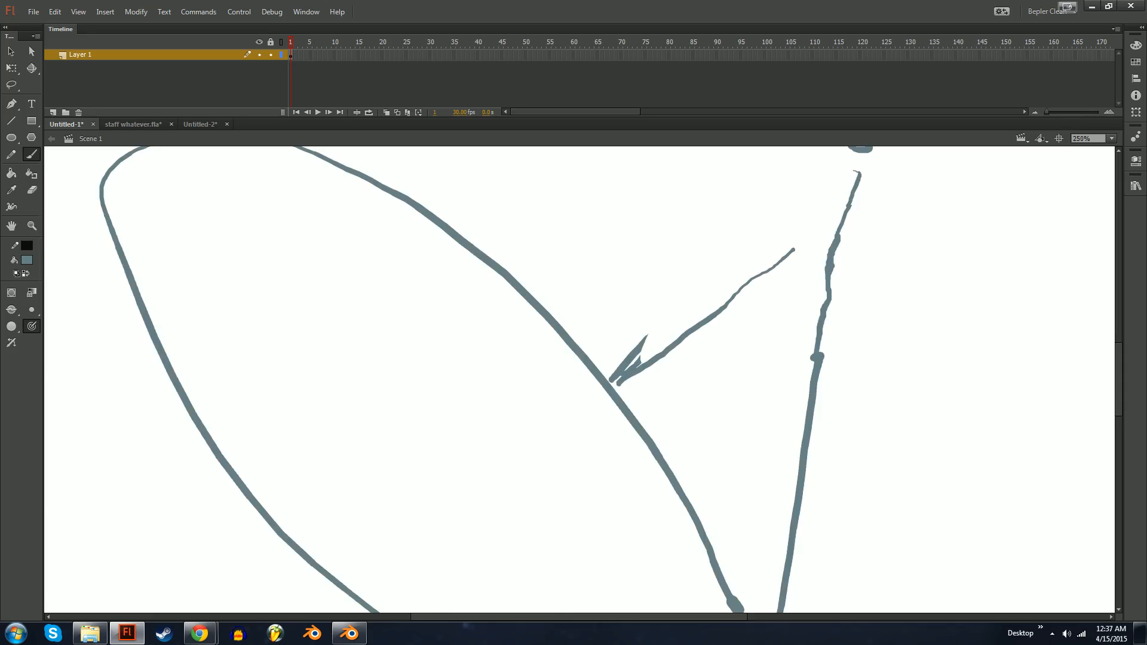
Shrink the small head circle above the tip of the nearly vertical line.
{"action": "left_click_drag", "start_coordinate": [825, 210], "coordinate": [657, 377]}
{"action": "key", "text": "q"}
{"action": "left_click", "coordinate": [695, 324]}
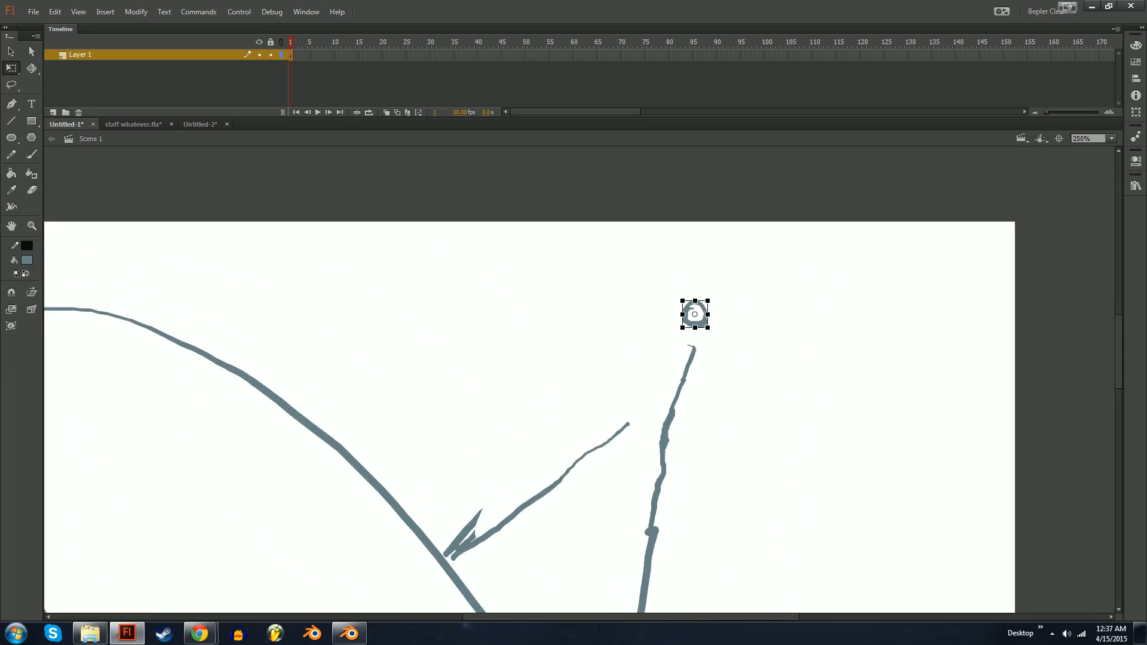
{"action": "mouse_move", "coordinate": [707, 300]}
{"action": "left_mouse_down"}
{"action": "mouse_move", "coordinate": [690, 323]}
{"action": "mouse_move", "coordinate": [684, 378]}
{"action": "mouse_move", "coordinate": [643, 381]}
{"action": "left_mouse_up"}
{"action": "key", "text": "v"}
{"action": "left_click", "coordinate": [726, 335]}
Draw the figure's raised arm with thick diagonal strokes below the head and a thin line running down toward the loop's edge.
{"action": "key", "text": "b"}
{"action": "mouse_move", "coordinate": [683, 332]}
{"action": "left_mouse_down"}
{"action": "mouse_move", "coordinate": [619, 401]}
{"action": "mouse_move", "coordinate": [691, 325]}
{"action": "left_mouse_up"}
{"action": "left_click_drag", "start_coordinate": [688, 324], "coordinate": [608, 392]}
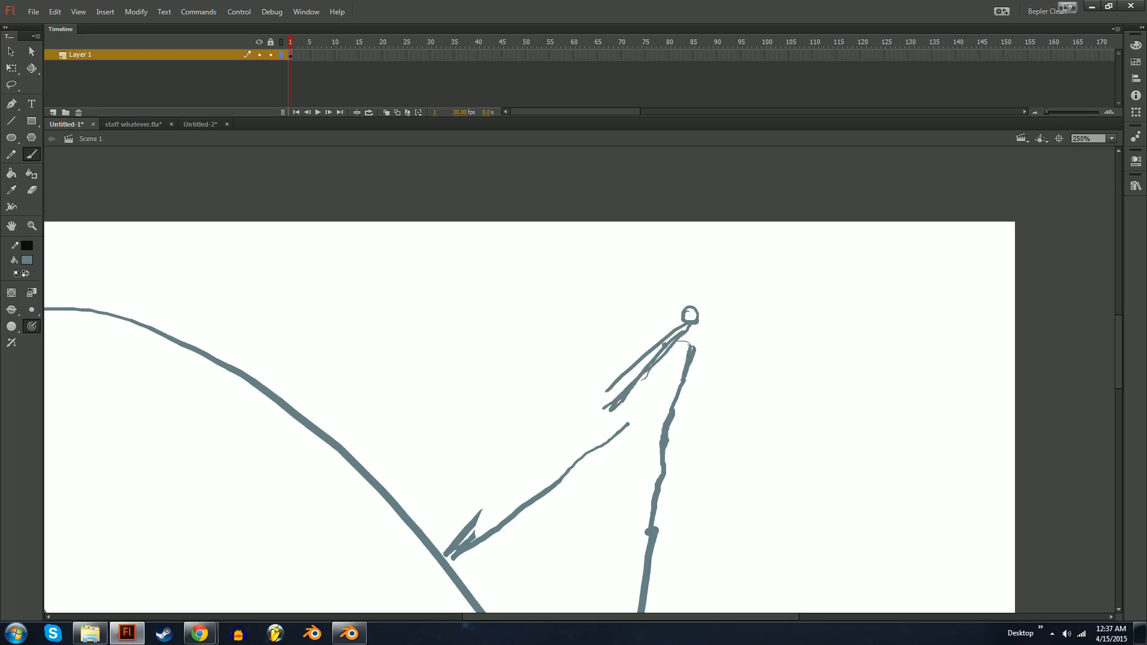
{"action": "key", "text": "ctrl+z"}
{"action": "key", "text": "ctrl+z"}
{"action": "left_click_drag", "start_coordinate": [668, 348], "coordinate": [612, 402]}
{"action": "left_click_drag", "start_coordinate": [687, 336], "coordinate": [435, 522]}
Draw the second arm hanging from the shoulder beside the body line, ending in a hand with long, splayed fingers.
{"action": "key", "text": "ctrl+minus"}
{"action": "left_click_drag", "start_coordinate": [598, 394], "coordinate": [602, 383]}
{"action": "key", "text": "ctrl+equal"}
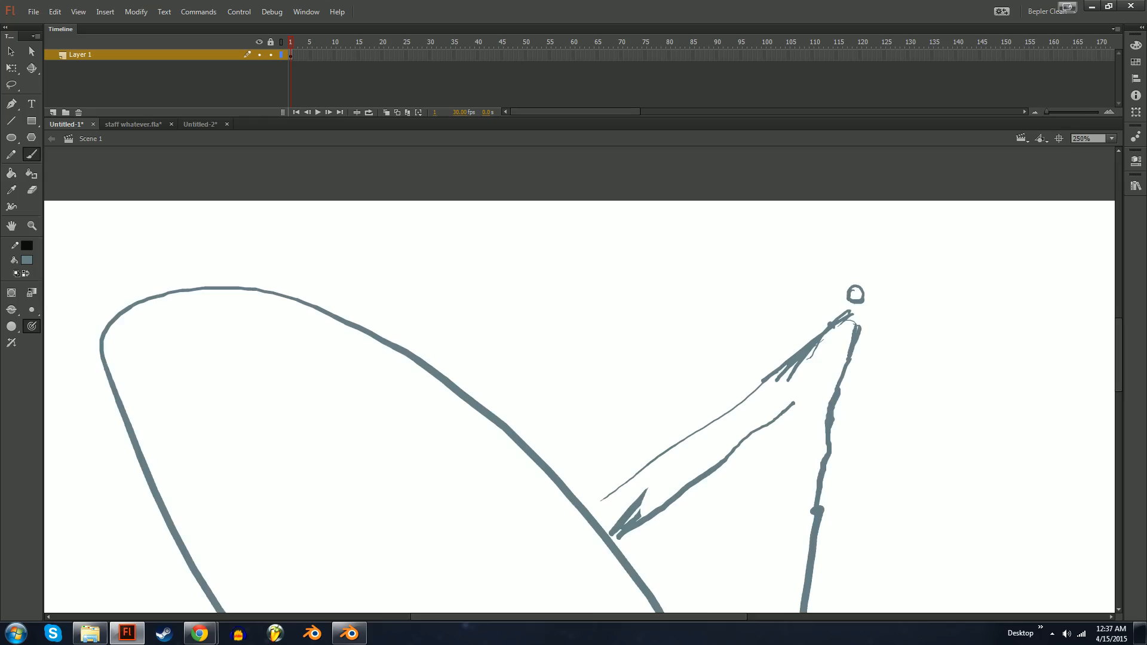
{"action": "left_click_drag", "start_coordinate": [747, 382], "coordinate": [529, 416]}
{"action": "left_click_drag", "start_coordinate": [640, 362], "coordinate": [657, 411]}
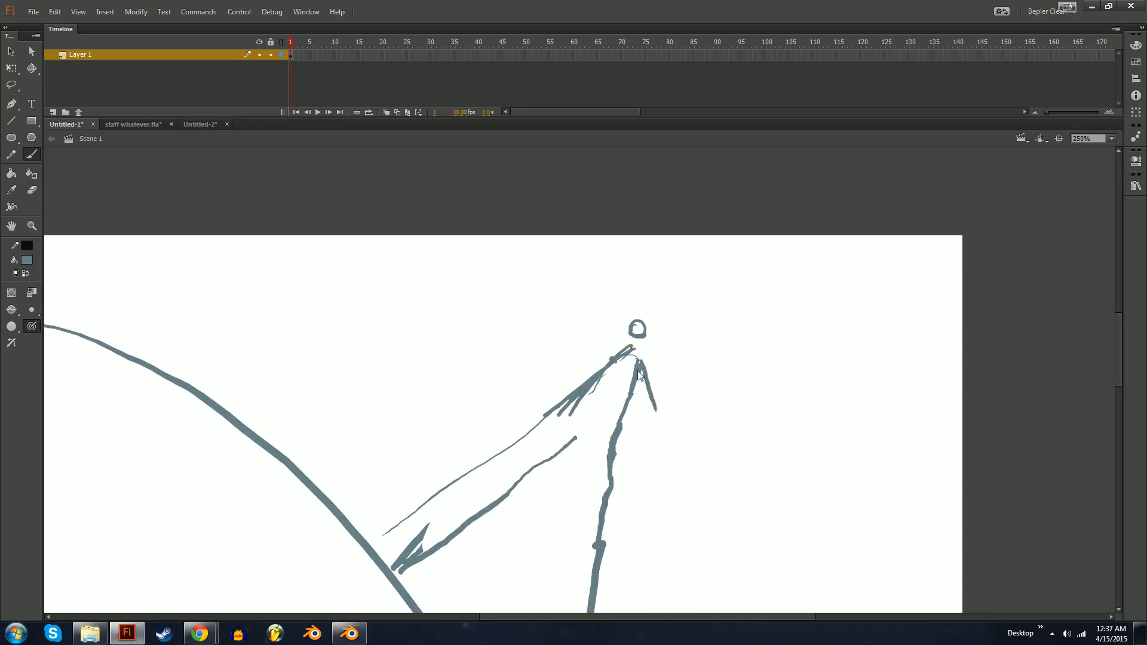
{"action": "mouse_move", "coordinate": [638, 369]}
{"action": "left_mouse_down"}
{"action": "mouse_move", "coordinate": [645, 429]}
{"action": "mouse_move", "coordinate": [661, 431]}
{"action": "mouse_move", "coordinate": [634, 445]}
{"action": "mouse_move", "coordinate": [643, 464]}
{"action": "mouse_move", "coordinate": [655, 441]}
{"action": "mouse_move", "coordinate": [656, 477]}
{"action": "mouse_move", "coordinate": [675, 486]}
{"action": "mouse_move", "coordinate": [683, 476]}
{"action": "left_mouse_up"}
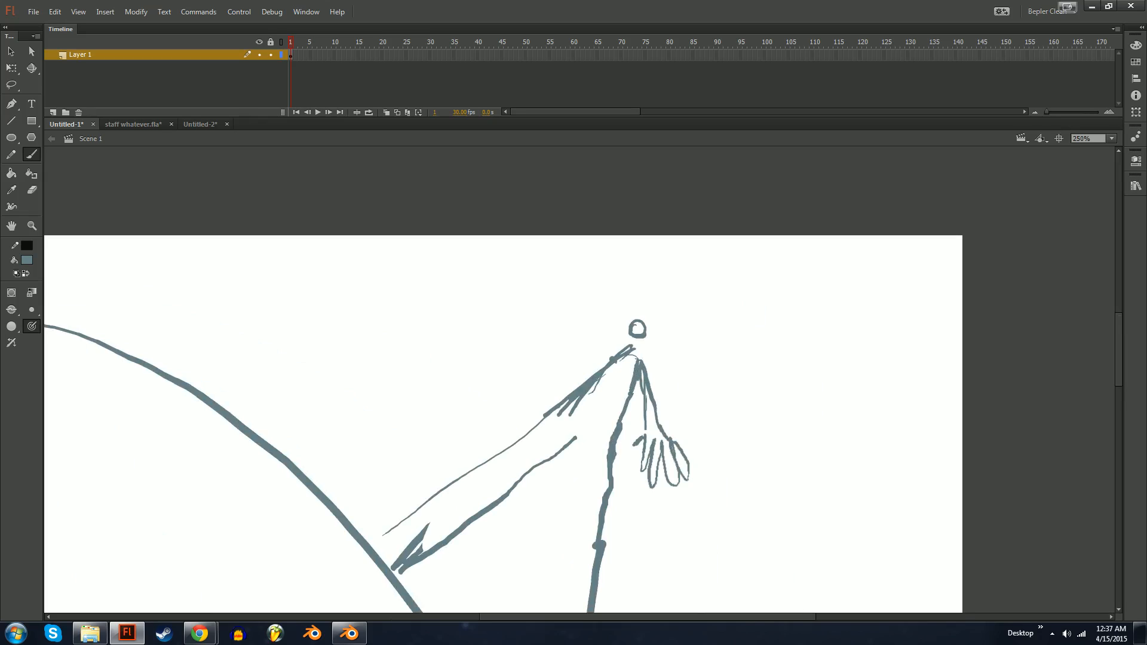
{"action": "key", "text": "ctrl+minus"}
{"action": "key", "text": "e"}
{"action": "key", "text": "b"}
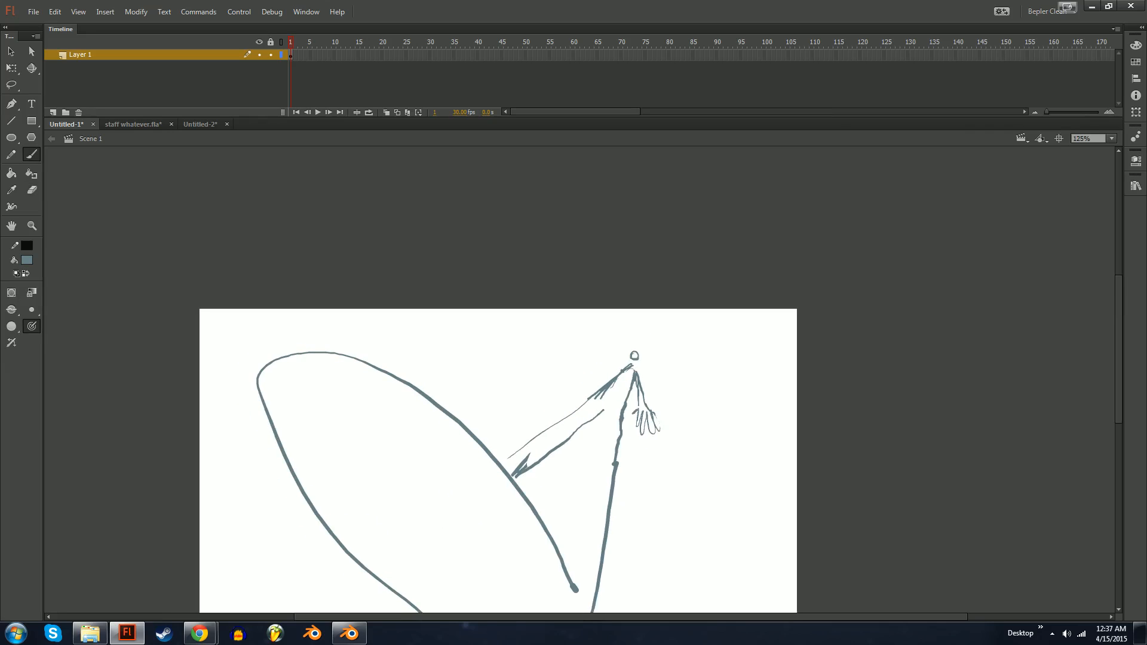
Thicken the hanging hand's outermost finger and sketch finger strokes at the end of the diagonal arm.
{"action": "left_click_drag", "start_coordinate": [654, 417], "coordinate": [661, 433]}
{"action": "key", "text": "ctrl+minus"}
{"action": "key", "text": "ctrl+equal"}
{"action": "key", "text": "ctrl+equal"}
{"action": "left_click_drag", "start_coordinate": [836, 251], "coordinate": [690, 412]}
{"action": "mouse_move", "coordinate": [692, 325]}
{"action": "left_mouse_down"}
{"action": "mouse_move", "coordinate": [619, 391]}
{"action": "mouse_move", "coordinate": [594, 398]}
{"action": "left_mouse_up"}
{"action": "mouse_move", "coordinate": [582, 398]}
{"action": "left_mouse_down"}
{"action": "mouse_move", "coordinate": [565, 417]}
{"action": "mouse_move", "coordinate": [600, 417]}
{"action": "mouse_move", "coordinate": [562, 424]}
{"action": "mouse_move", "coordinate": [582, 381]}
{"action": "mouse_move", "coordinate": [786, 332]}
{"action": "left_mouse_up"}
{"action": "key", "text": "ctrl+minus"}
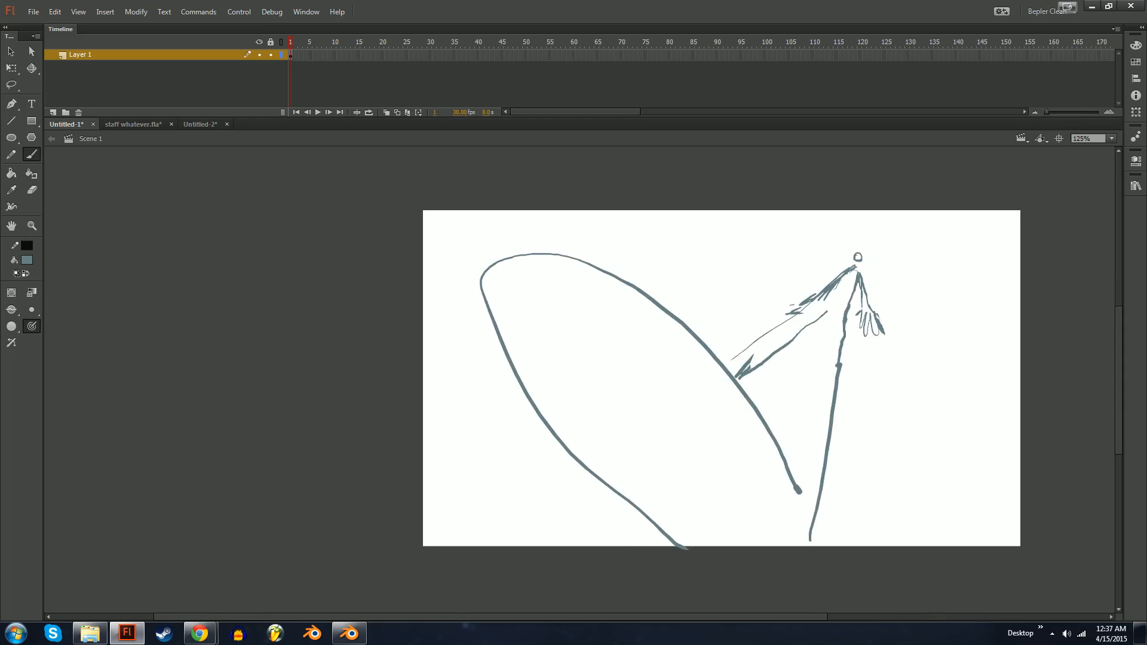
Draw two long lines with curled ends beside the loop's lower outer edge, replacing the first attempt.
{"action": "mouse_move", "coordinate": [588, 548]}
{"action": "left_mouse_down"}
{"action": "mouse_move", "coordinate": [392, 347]}
{"action": "mouse_move", "coordinate": [367, 344]}
{"action": "left_mouse_up"}
{"action": "left_click_drag", "start_coordinate": [362, 343], "coordinate": [357, 395]}
{"action": "key", "text": "ctrl+z"}
{"action": "key", "text": "ctrl+z"}
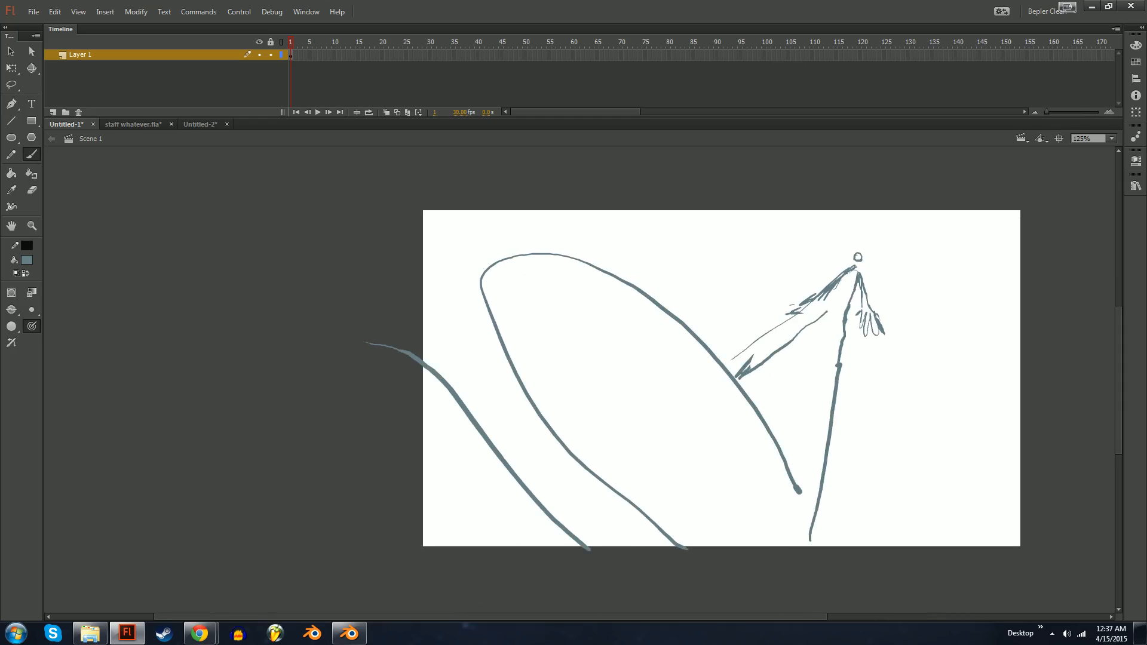
{"action": "left_click_drag", "start_coordinate": [544, 429], "coordinate": [389, 357]}
{"action": "left_click_drag", "start_coordinate": [355, 387], "coordinate": [565, 593]}
{"action": "key", "text": "ctrl+minus"}
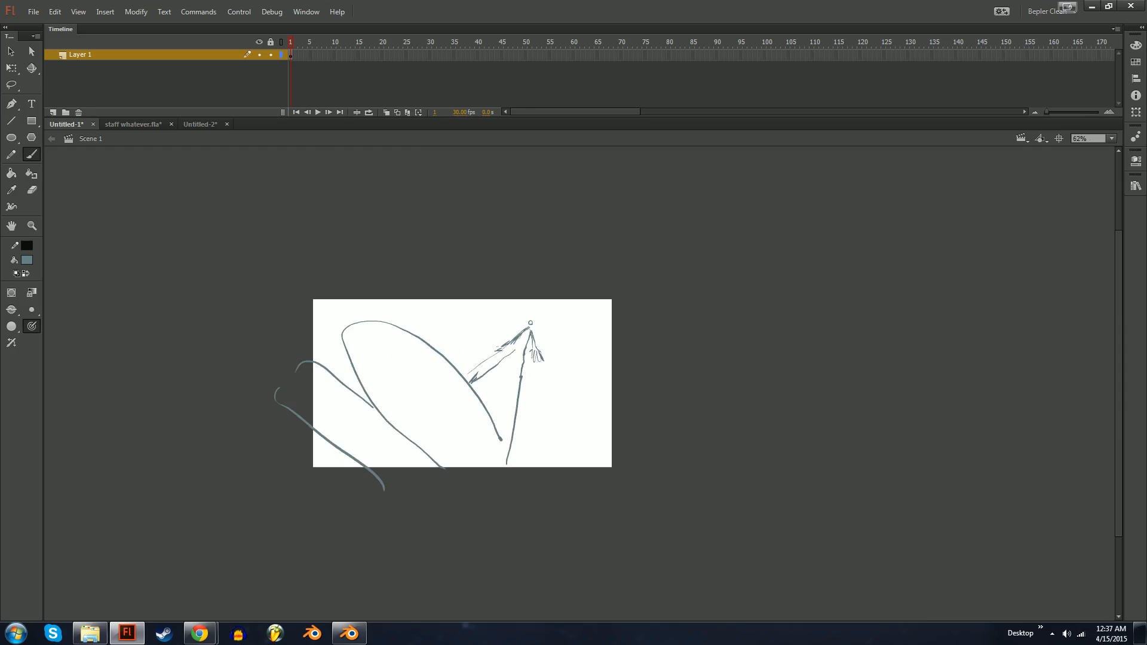
Rotate the head circle about a quarter turn clockwise.
{"action": "left_click_drag", "start_coordinate": [454, 383], "coordinate": [454, 448]}
{"action": "key", "text": "ctrl+equal"}
{"action": "left_click_drag", "start_coordinate": [720, 264], "coordinate": [580, 344]}
{"action": "key", "text": "ctrl+equal"}
{"action": "key", "text": "ctrl+equal"}
{"action": "left_click_drag", "start_coordinate": [885, 275], "coordinate": [304, 381]}
{"action": "key", "text": "ctrl+equal"}
{"action": "key", "text": "ctrl+equal"}
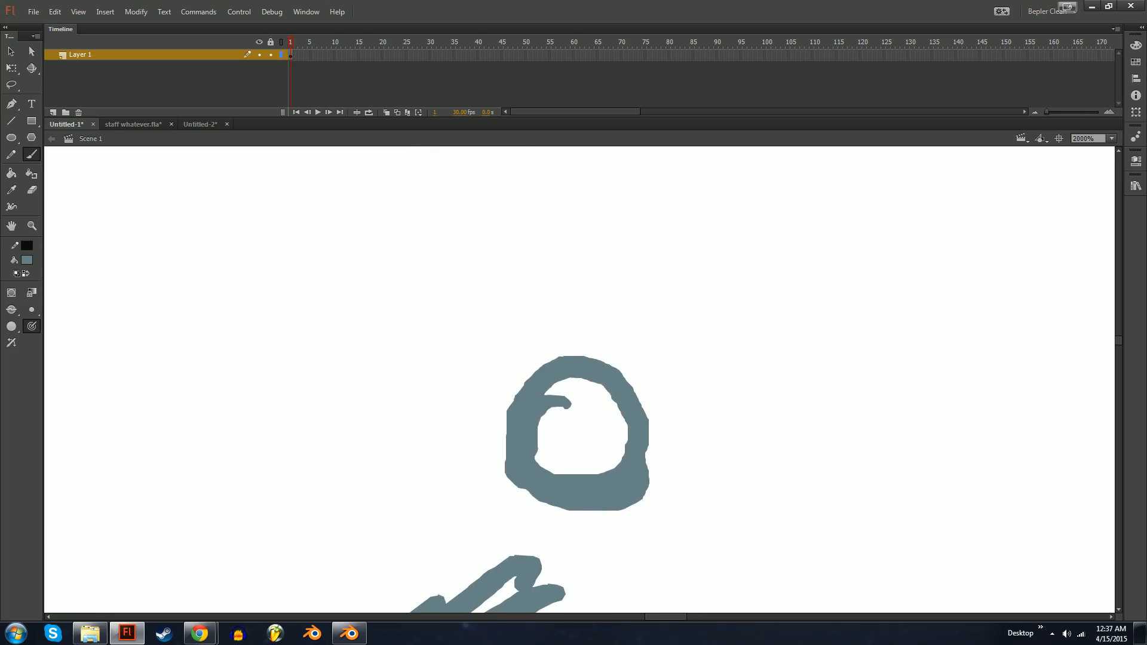
{"action": "key", "text": "q"}
{"action": "left_click", "coordinate": [589, 492]}
{"action": "mouse_move", "coordinate": [654, 353]}
{"action": "left_mouse_down"}
{"action": "mouse_move", "coordinate": [632, 530]}
{"action": "mouse_move", "coordinate": [663, 505]}
{"action": "left_mouse_up"}
Draw jagged hair, an angled eye line and a small mouth inside the head circle.
{"action": "key", "text": "b"}
{"action": "mouse_move", "coordinate": [552, 391]}
{"action": "left_mouse_down"}
{"action": "mouse_move", "coordinate": [542, 414]}
{"action": "mouse_move", "coordinate": [618, 410]}
{"action": "mouse_move", "coordinate": [615, 445]}
{"action": "mouse_move", "coordinate": [585, 401]}
{"action": "mouse_move", "coordinate": [541, 418]}
{"action": "mouse_move", "coordinate": [539, 407]}
{"action": "mouse_move", "coordinate": [526, 431]}
{"action": "mouse_move", "coordinate": [552, 438]}
{"action": "left_mouse_up"}
{"action": "key", "text": "e"}
{"action": "key", "text": "b"}
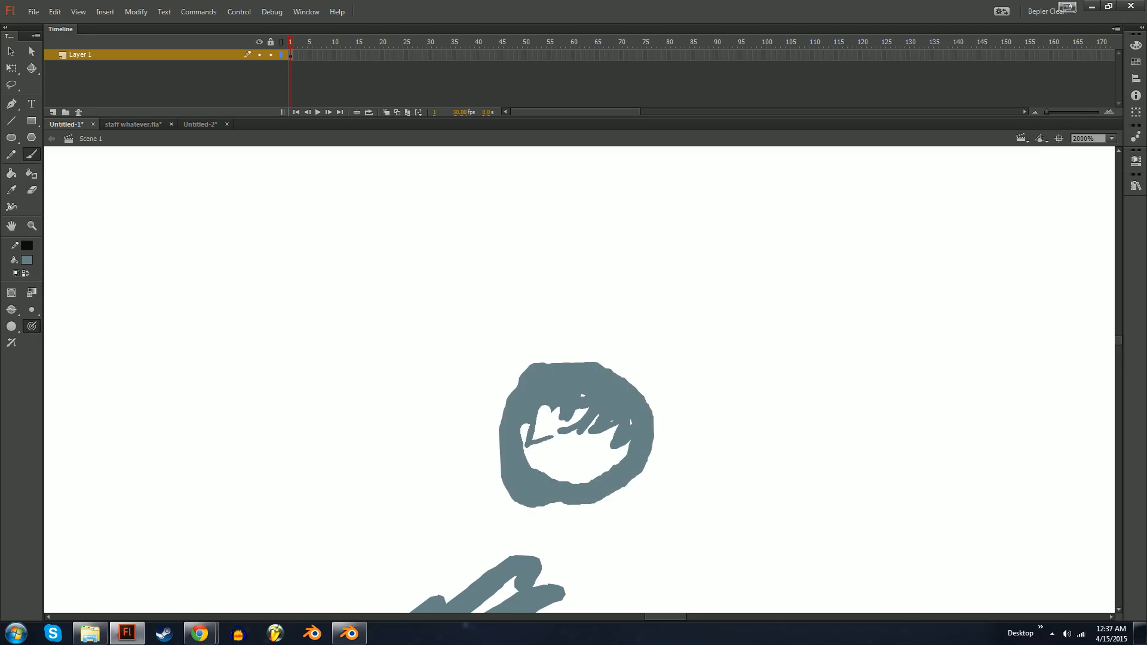
{"action": "left_click_drag", "start_coordinate": [536, 452], "coordinate": [531, 458]}
{"action": "key", "text": "ctrl+minus"}
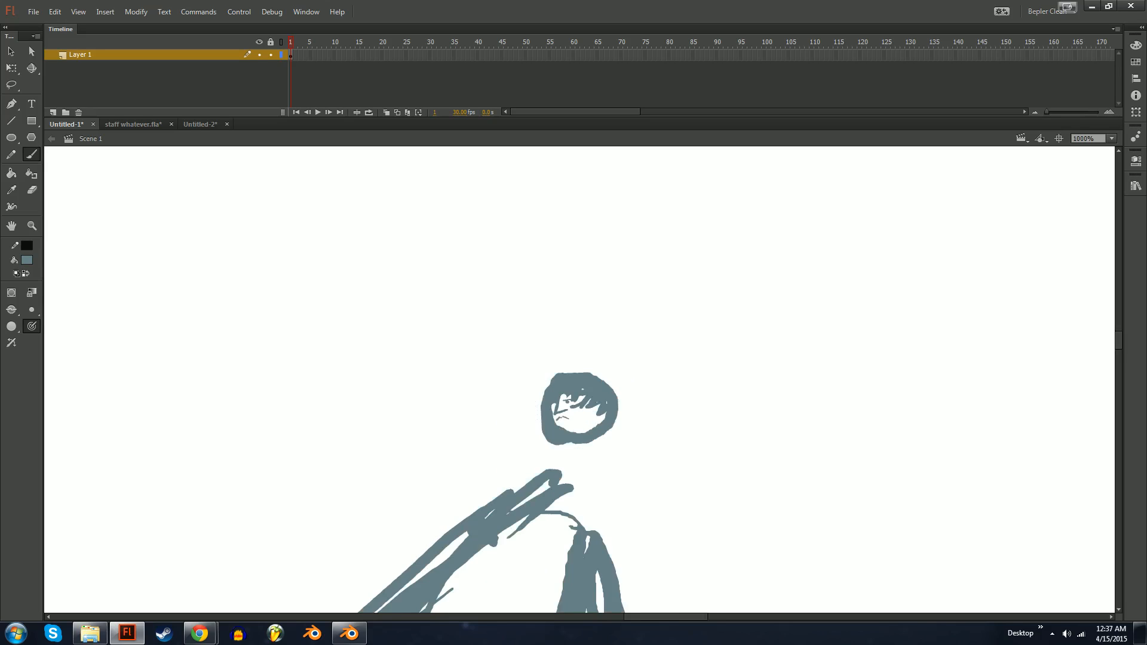
Draw a flowing cape outline trailing from the figure's shoulders and fill its first fold with the grey-blue color.
{"action": "mouse_move", "coordinate": [537, 455]}
{"action": "left_mouse_down"}
{"action": "mouse_move", "coordinate": [576, 392]}
{"action": "mouse_move", "coordinate": [541, 387]}
{"action": "left_mouse_up"}
{"action": "mouse_move", "coordinate": [570, 339]}
{"action": "left_mouse_down"}
{"action": "mouse_move", "coordinate": [769, 446]}
{"action": "mouse_move", "coordinate": [947, 477]}
{"action": "mouse_move", "coordinate": [851, 464]}
{"action": "left_mouse_up"}
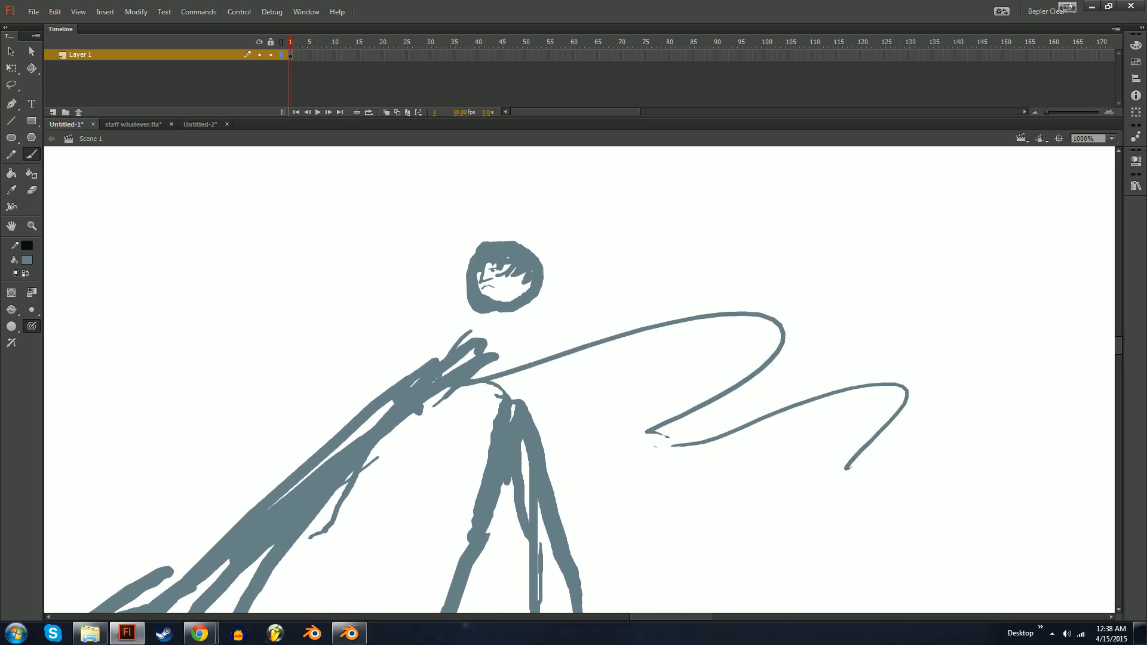
{"action": "mouse_move", "coordinate": [756, 310]}
{"action": "left_mouse_down"}
{"action": "mouse_move", "coordinate": [597, 324]}
{"action": "mouse_move", "coordinate": [516, 357]}
{"action": "left_mouse_up"}
{"action": "mouse_move", "coordinate": [652, 431]}
{"action": "left_mouse_down"}
{"action": "mouse_move", "coordinate": [627, 394]}
{"action": "mouse_move", "coordinate": [526, 405]}
{"action": "left_mouse_up"}
{"action": "key", "text": "k"}
{"action": "left_click", "coordinate": [705, 358]}
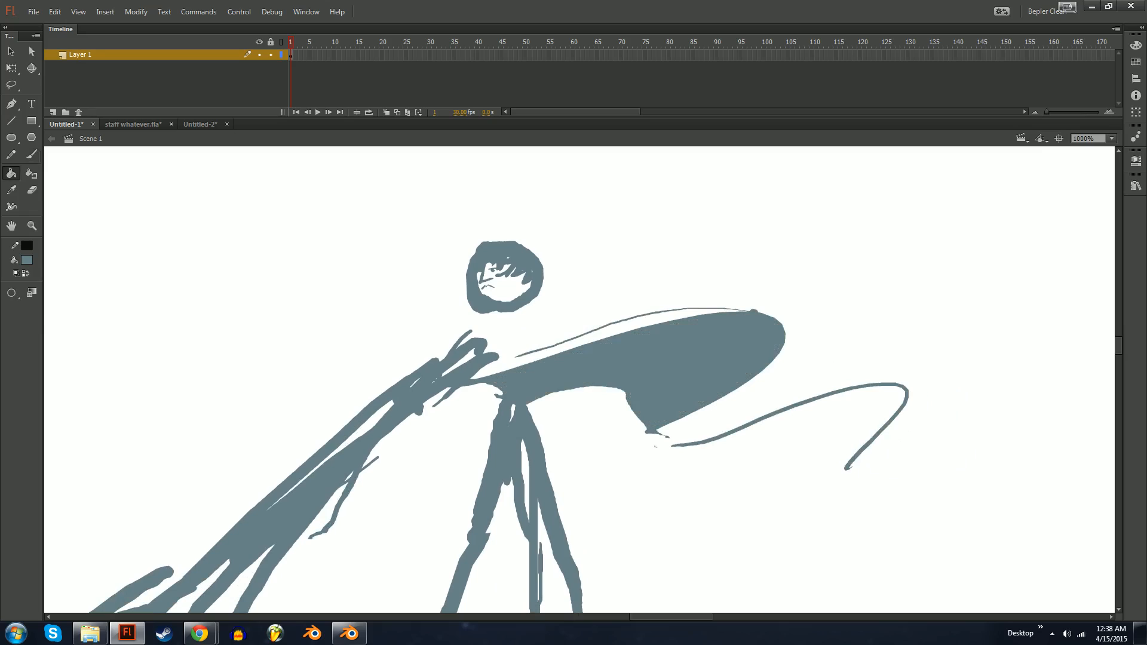
Add two edge lines to the cape's trailing end to shape its outer fold.
{"action": "key", "text": "b"}
{"action": "left_click_drag", "start_coordinate": [897, 385], "coordinate": [770, 361]}
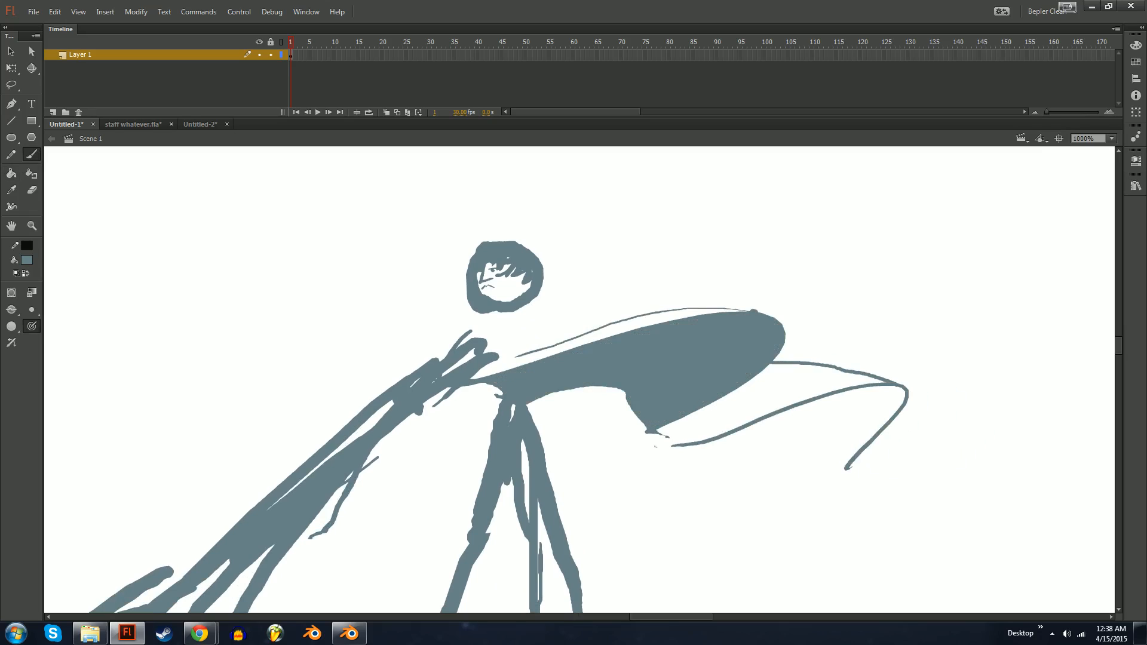
{"action": "left_click_drag", "start_coordinate": [847, 466], "coordinate": [784, 424]}
Add two pointed ears to the head, shade the upper face as a mask and cut out an eye slit.
{"action": "mouse_move", "coordinate": [563, 327]}
{"action": "left_mouse_down"}
{"action": "mouse_move", "coordinate": [575, 311]}
{"action": "mouse_move", "coordinate": [533, 304]}
{"action": "mouse_move", "coordinate": [576, 310]}
{"action": "left_mouse_up"}
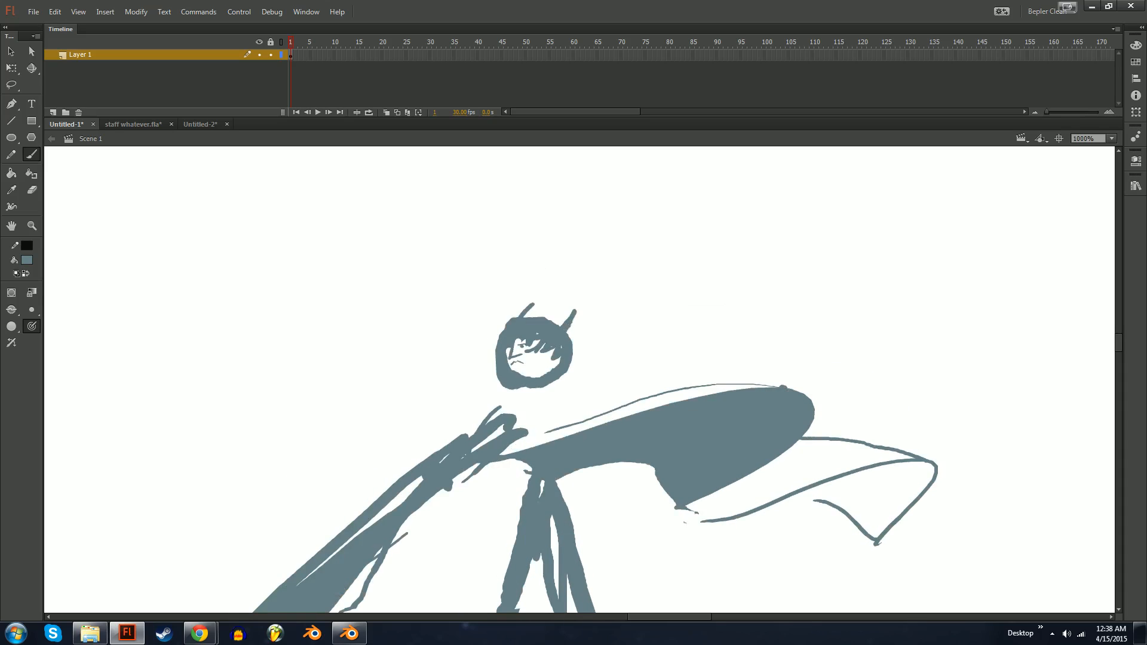
{"action": "mouse_move", "coordinate": [520, 339]}
{"action": "left_mouse_down"}
{"action": "mouse_move", "coordinate": [517, 352]}
{"action": "mouse_move", "coordinate": [538, 343]}
{"action": "left_mouse_up"}
{"action": "key", "text": "ctrl+equal"}
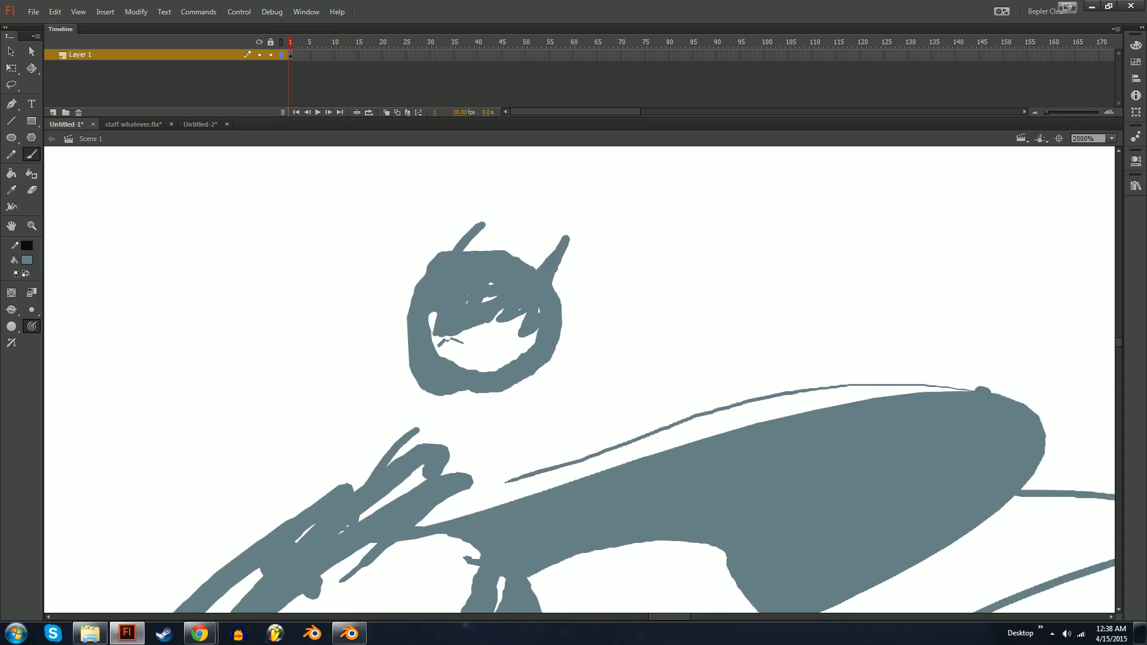
{"action": "left_click_drag", "start_coordinate": [436, 318], "coordinate": [498, 297]}
{"action": "key", "text": "k"}
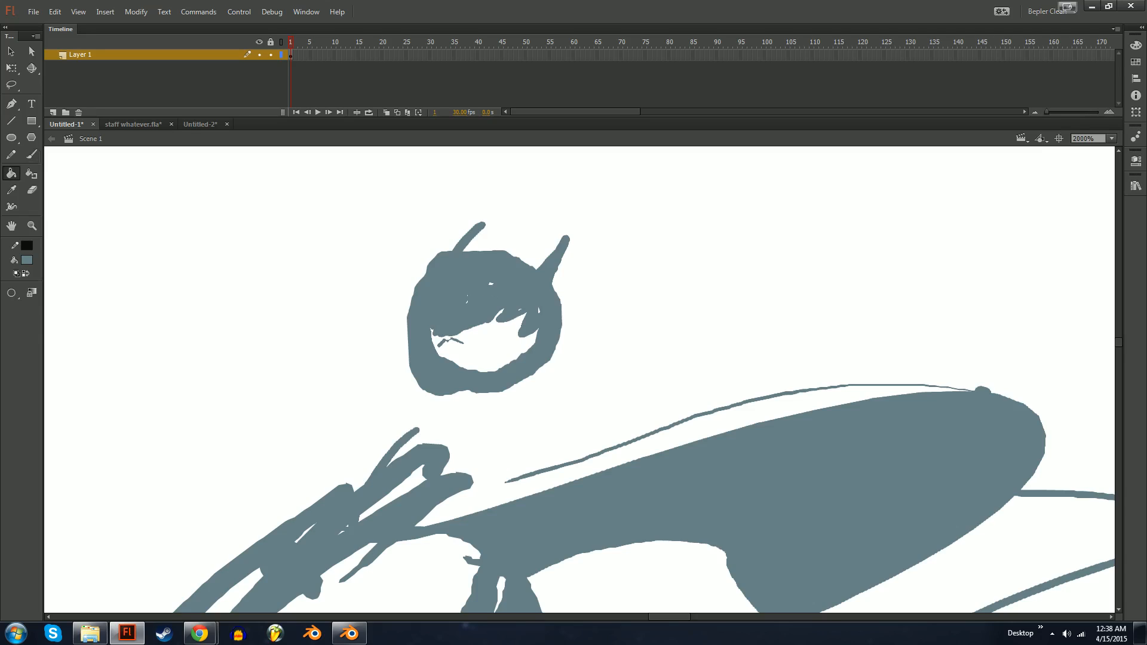
{"action": "key", "text": "l"}
{"action": "key", "text": "Delete"}
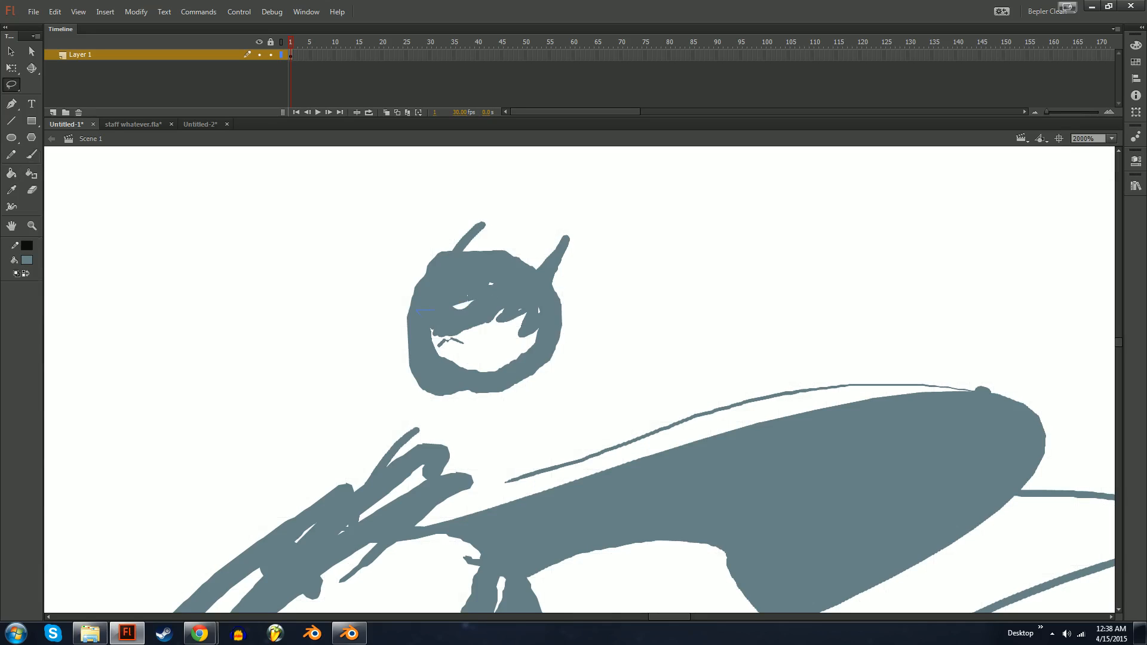
{"action": "key", "text": "Delete"}
Close the gap in the cape's outer fold and fill that fold with the grey-blue color.
{"action": "key", "text": "ctrl+minus"}
{"action": "key", "text": "ctrl+minus"}
{"action": "left_click_drag", "start_coordinate": [556, 366], "coordinate": [489, 248]}
{"action": "key", "text": "k"}
{"action": "key", "text": "b"}
{"action": "left_click_drag", "start_coordinate": [633, 323], "coordinate": [619, 321]}
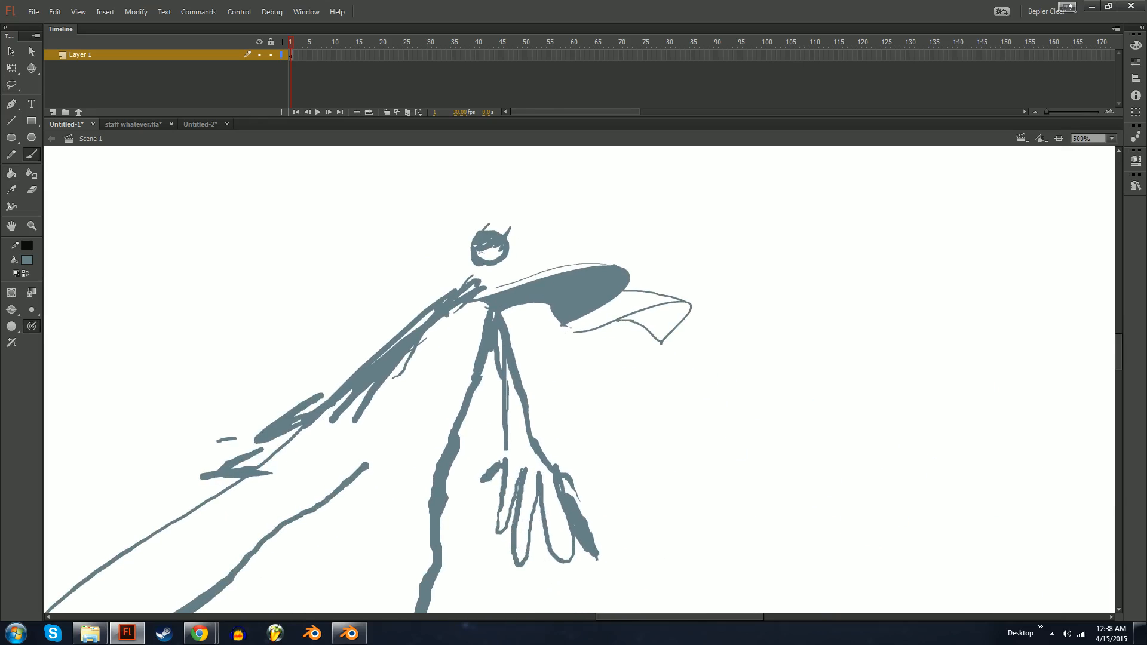
{"action": "key", "text": "k"}
{"action": "left_click", "coordinate": [661, 320]}
Draw a large background outline around the caped figure and over the loop, extending beyond the canvas edges.
{"action": "key", "text": "ctrl+minus"}
{"action": "key", "text": "b"}
{"action": "key", "text": "ctrl+minus"}
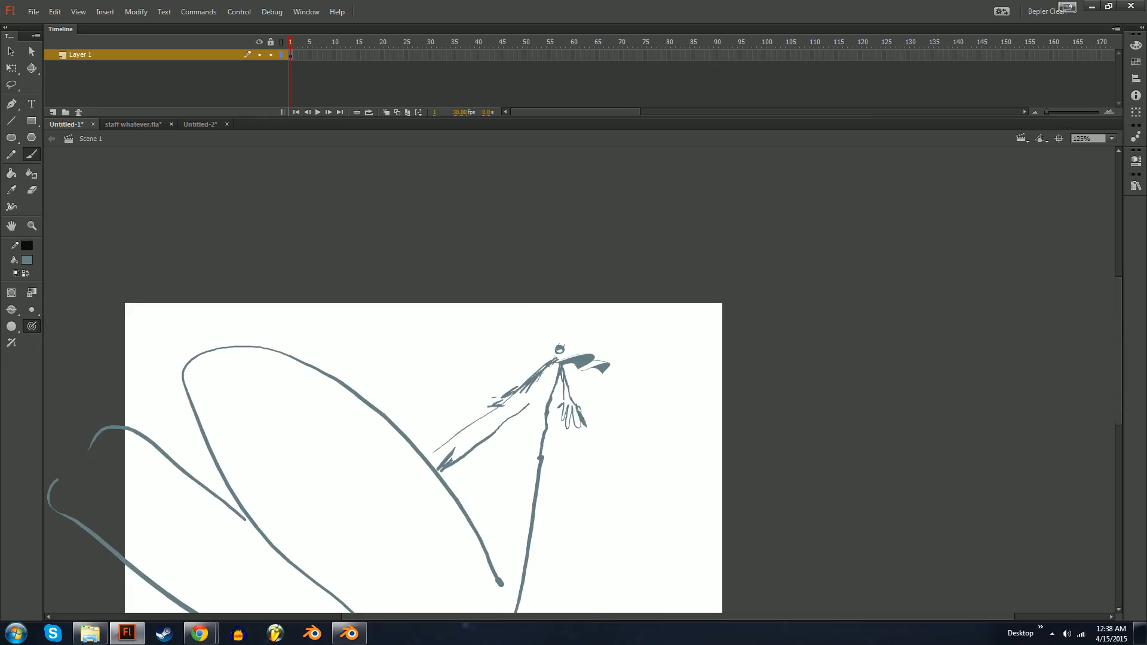
{"action": "mouse_move", "coordinate": [433, 420]}
{"action": "left_mouse_down"}
{"action": "mouse_move", "coordinate": [643, 304]}
{"action": "mouse_move", "coordinate": [612, 468]}
{"action": "left_mouse_up"}
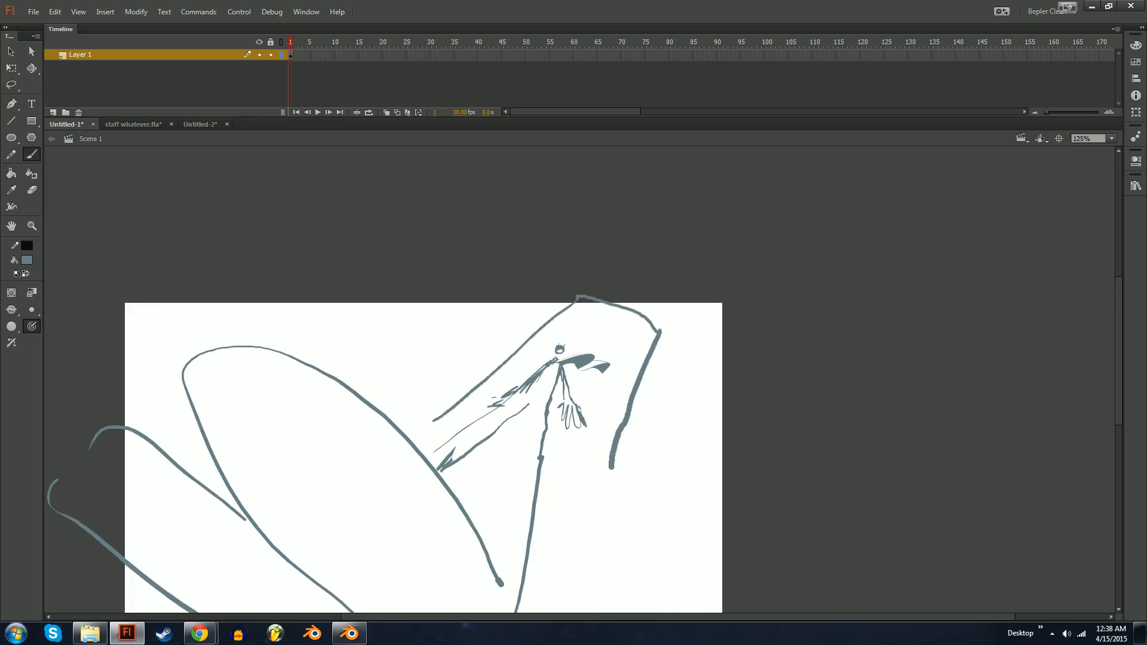
{"action": "scroll", "coordinate": [574, 382], "scroll_direction": "down", "scroll_amount": 3}
{"action": "mouse_move", "coordinate": [612, 383]}
{"action": "left_mouse_down"}
{"action": "mouse_move", "coordinate": [639, 603]}
{"action": "mouse_move", "coordinate": [792, 242]}
{"action": "mouse_move", "coordinate": [390, 208]}
{"action": "mouse_move", "coordinate": [104, 258]}
{"action": "mouse_move", "coordinate": [91, 272]}
{"action": "mouse_move", "coordinate": [134, 353]}
{"action": "left_mouse_up"}
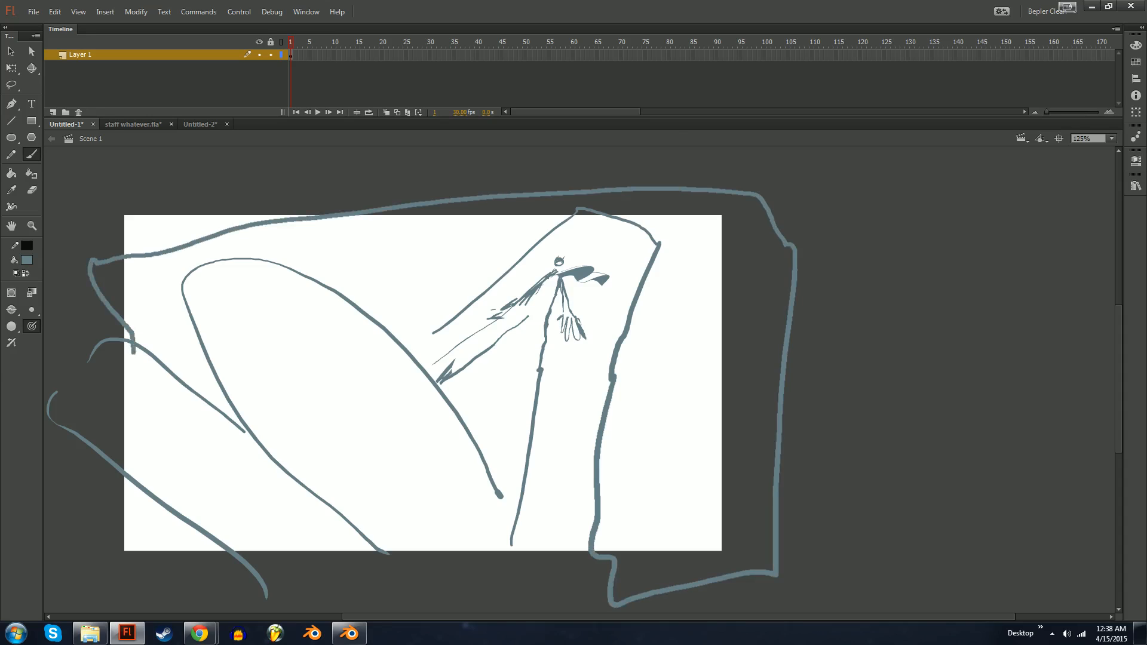
Close the background outline's gaps with short strokes across the loop's upper and lower edges.
{"action": "key", "text": "k"}
{"action": "key", "text": "b"}
{"action": "key", "text": "l"}
{"action": "left_click_drag", "start_coordinate": [438, 331], "coordinate": [407, 369]}
{"action": "key", "text": "k"}
{"action": "key", "text": "b"}
{"action": "left_click_drag", "start_coordinate": [257, 416], "coordinate": [228, 445]}
{"action": "key", "text": "l"}
{"action": "key", "text": "b"}
{"action": "left_click", "coordinate": [172, 312]}
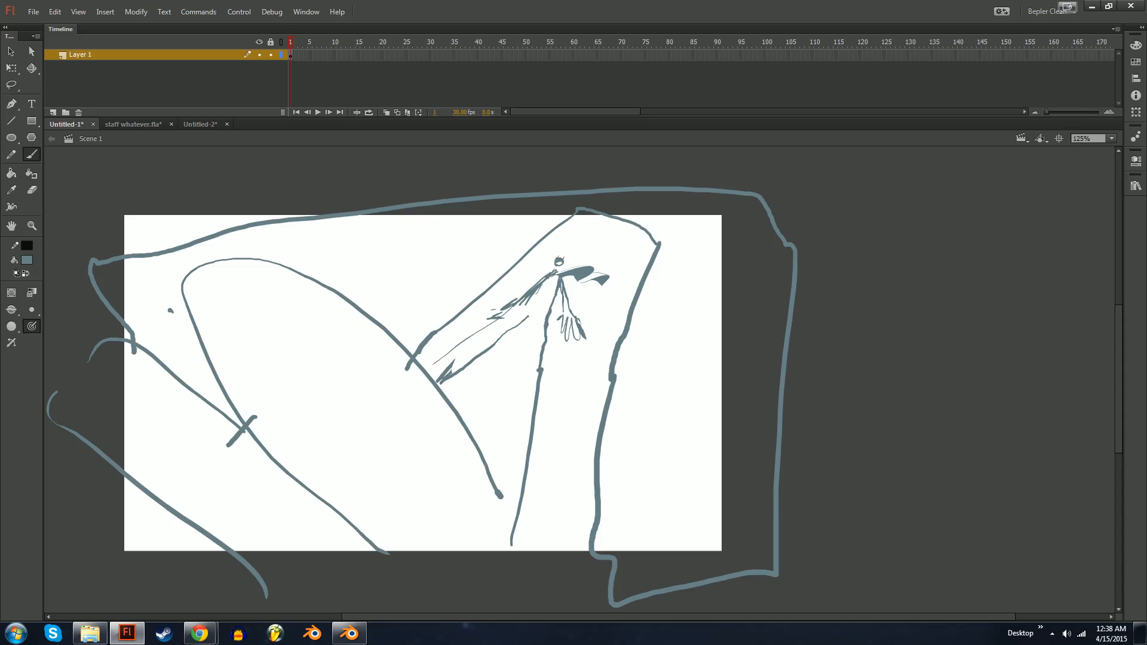
Fill the enclosed background area around the loop and figure with the grey-blue color.
{"action": "key", "text": "l"}
{"action": "key", "text": "b"}
{"action": "left_click", "coordinate": [164, 296]}
{"action": "key", "text": "k"}
{"action": "left_click", "coordinate": [164, 294]}
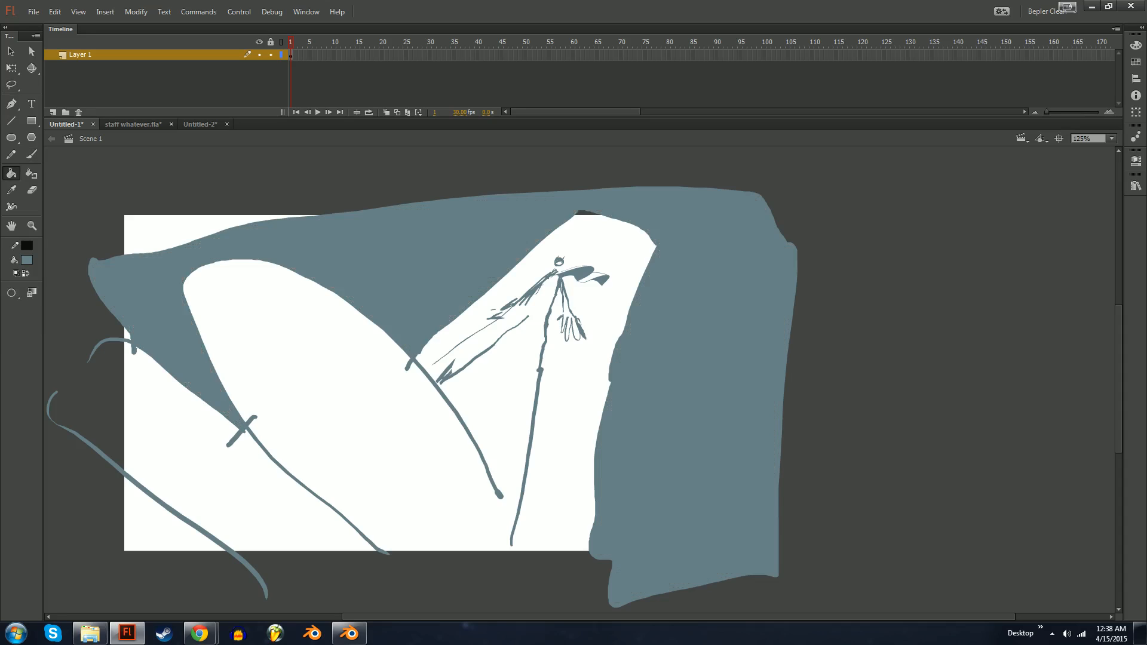
Draw a nearly horizontal line from the loop's lower edge across the body line to the filled background.
{"action": "key", "text": "ctrl+equal"}
{"action": "left_click_drag", "start_coordinate": [717, 269], "coordinate": [521, 425]}
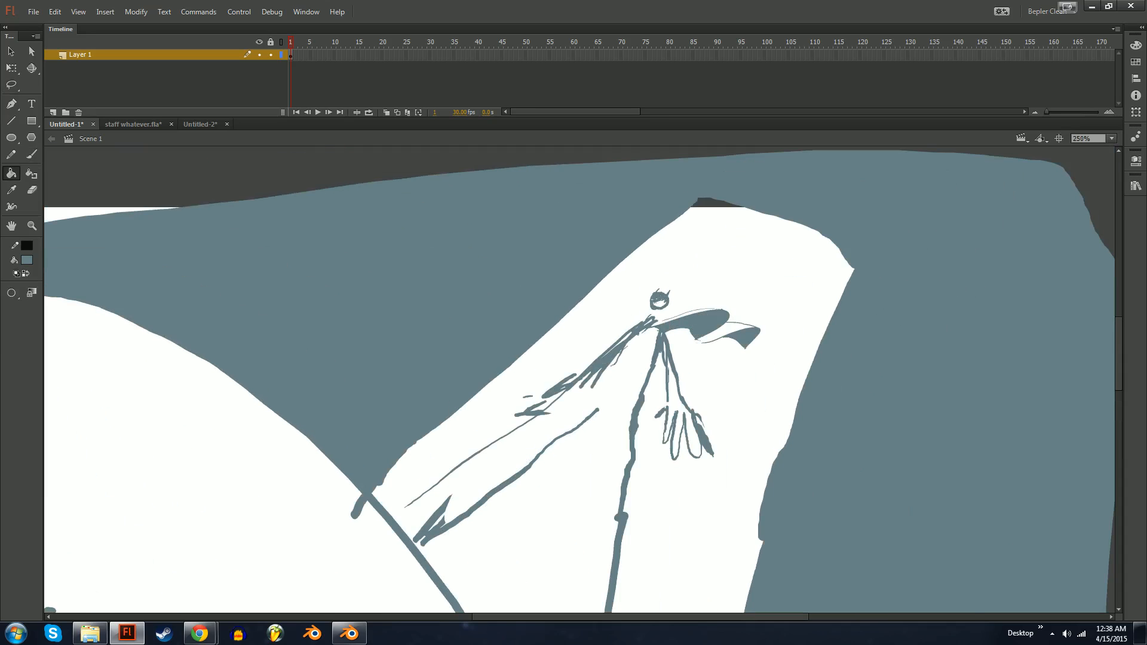
{"action": "key", "text": "ctrl+minus"}
{"action": "key", "text": "b"}
{"action": "left_click_drag", "start_coordinate": [517, 540], "coordinate": [656, 559]}
{"action": "key", "text": "l"}
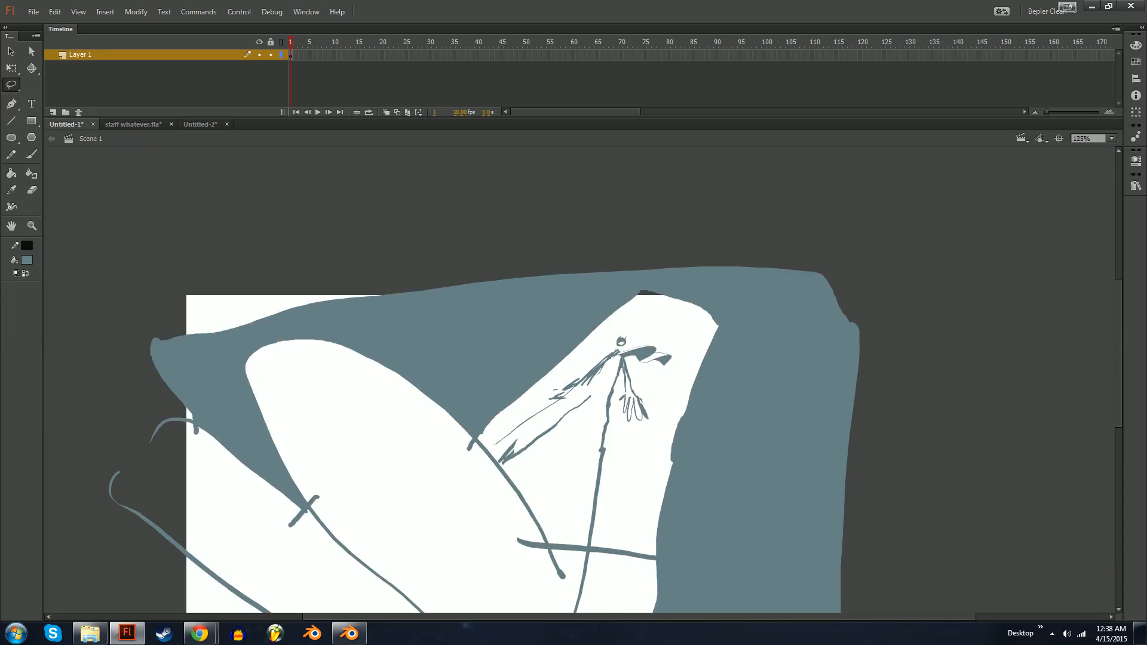
Try filling the area between the body line and the background, and undo the fill.
{"action": "key", "text": "k"}
{"action": "left_click", "coordinate": [632, 490]}
{"action": "key", "text": "ctrl+z"}
{"action": "key", "text": "b"}
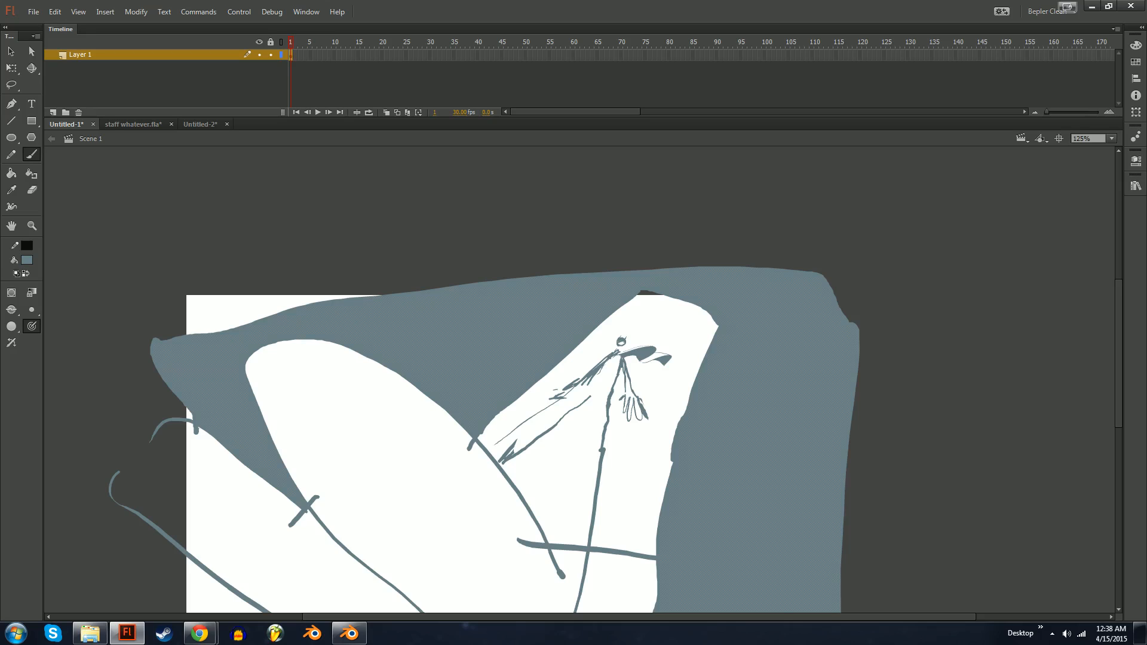
Clear the entire drawing from the canvas.
{"action": "key", "text": "Delete"}
{"action": "key", "text": "v"}
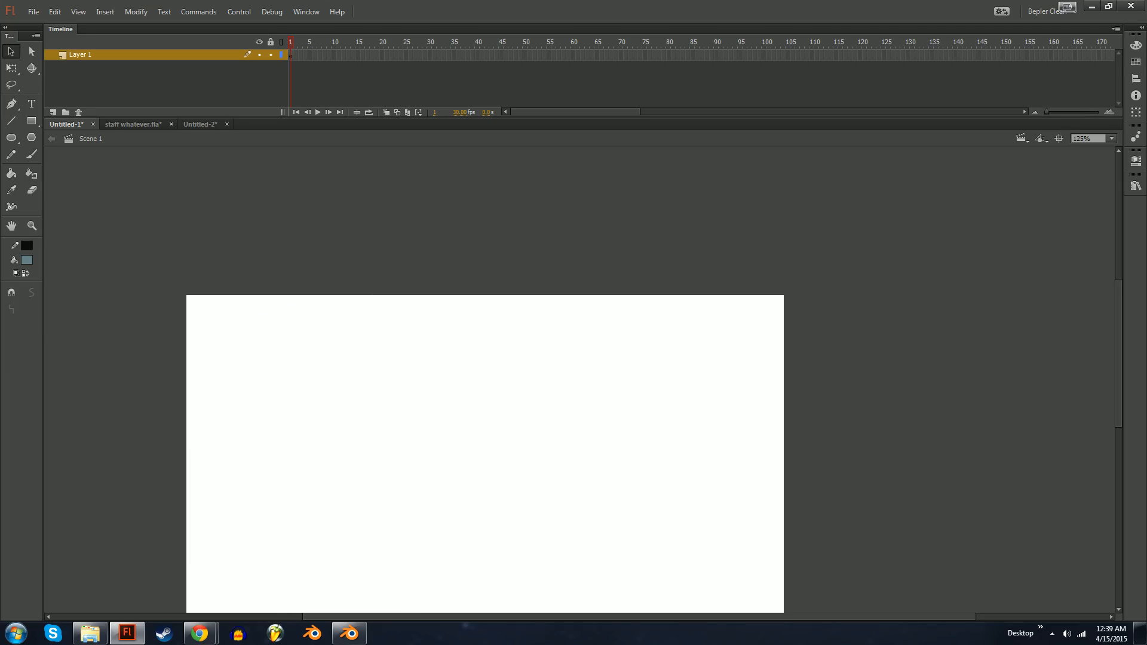
{"action": "mouse_move", "coordinate": [434, 397]}
{"action": "left_mouse_down"}
{"action": "mouse_move", "coordinate": [426, 423]}
{"action": "mouse_move", "coordinate": [455, 377]}
{"action": "mouse_move", "coordinate": [455, 423]}
{"action": "mouse_move", "coordinate": [450, 362]}
{"action": "left_mouse_up"}
{"action": "key", "text": "b"}
{"action": "key", "text": "ctrl+z"}
{"action": "key", "text": "v"}
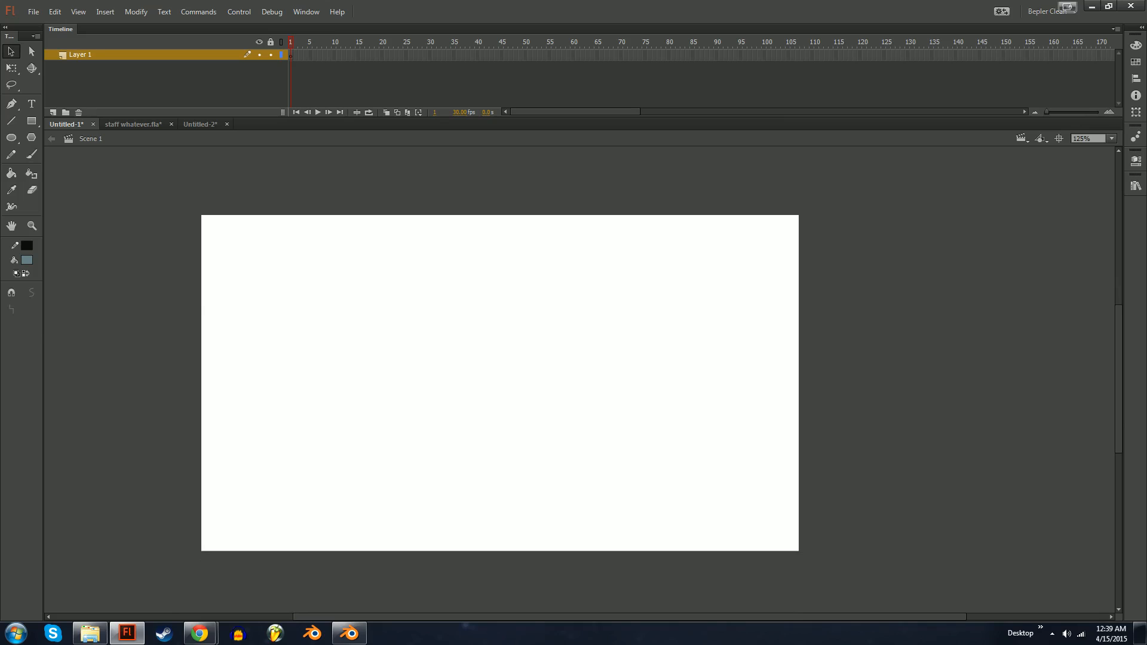
Draw three separate vertical brush lines of decreasing height from left to right across the canvas.
{"action": "key", "text": "b"}
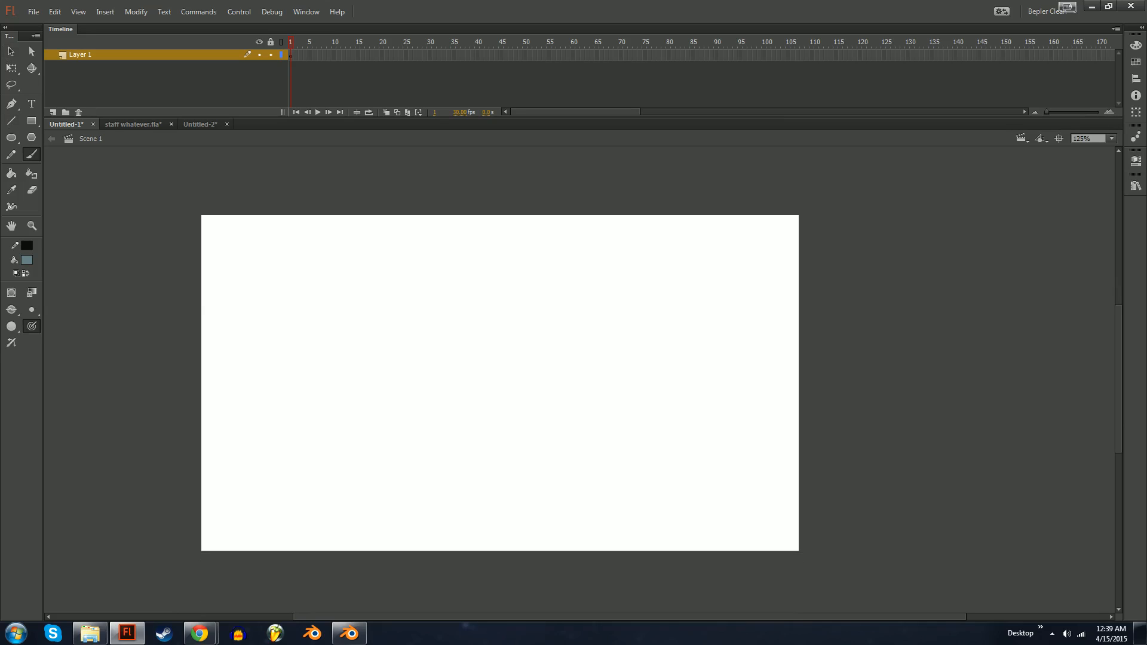
{"action": "left_click_drag", "start_coordinate": [283, 278], "coordinate": [282, 483]}
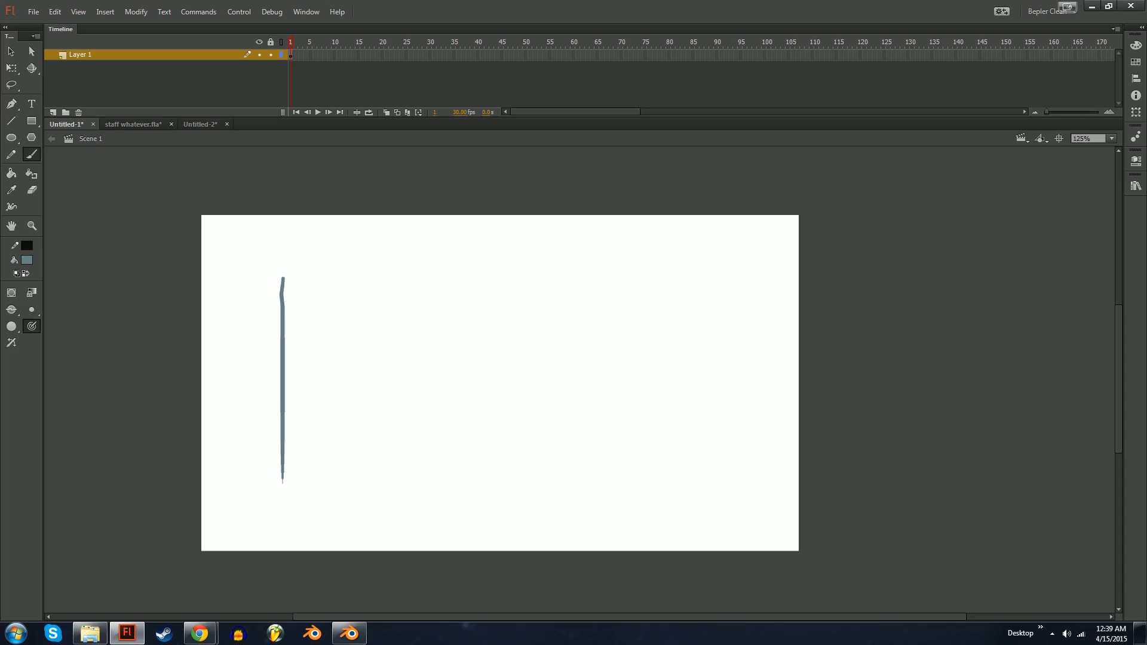
{"action": "left_click_drag", "start_coordinate": [499, 304], "coordinate": [501, 457]}
{"action": "left_click_drag", "start_coordinate": [535, 318], "coordinate": [536, 434]}
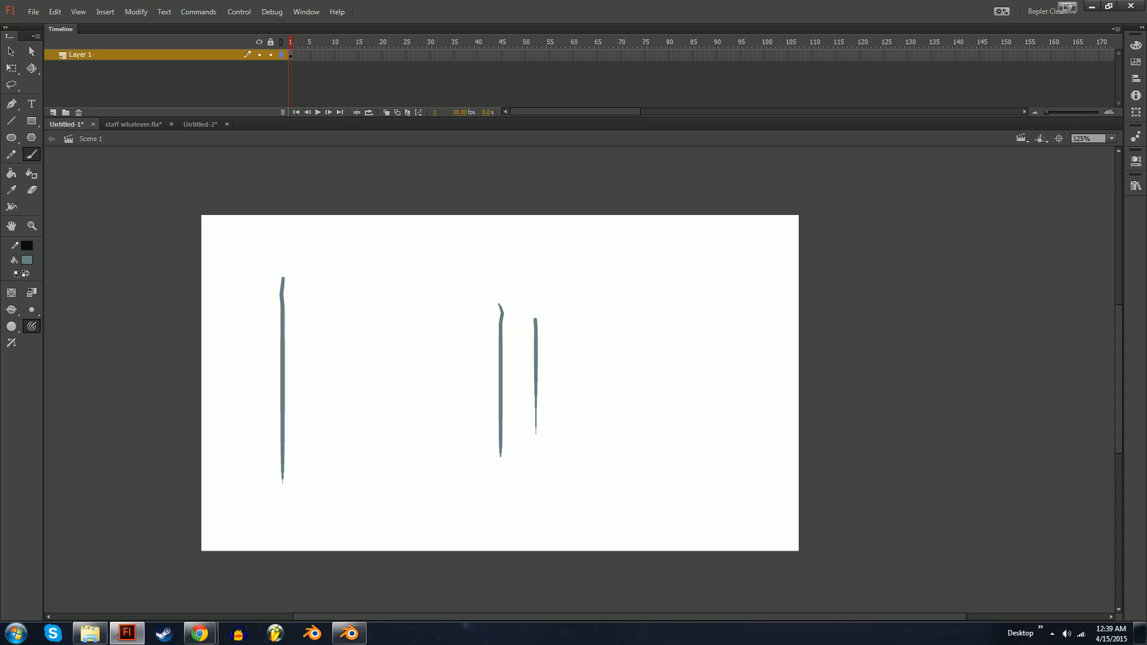
{"action": "mouse_move", "coordinate": [414, 330]}
{"action": "left_mouse_down"}
{"action": "mouse_move", "coordinate": [411, 308]}
{"action": "mouse_move", "coordinate": [526, 307]}
{"action": "left_mouse_up"}
{"action": "key", "text": "ctrl+z"}
{"action": "mouse_move", "coordinate": [447, 321]}
{"action": "left_mouse_down"}
{"action": "mouse_move", "coordinate": [515, 286]}
{"action": "mouse_move", "coordinate": [524, 310]}
{"action": "left_mouse_up"}
{"action": "key", "text": "ctrl+z"}
Move the shortest vertical line farther right to widen its gap from the middle line.
{"action": "key", "text": "v"}
{"action": "mouse_move", "coordinate": [536, 377]}
{"action": "left_mouse_down"}
{"action": "mouse_move", "coordinate": [556, 376]}
{"action": "mouse_move", "coordinate": [538, 359]}
{"action": "left_mouse_up"}
{"action": "key", "text": "b"}
{"action": "left_click_drag", "start_coordinate": [385, 365], "coordinate": [444, 363]}
{"action": "key", "text": "ctrl+z"}
{"action": "key", "text": "ctrl+z"}
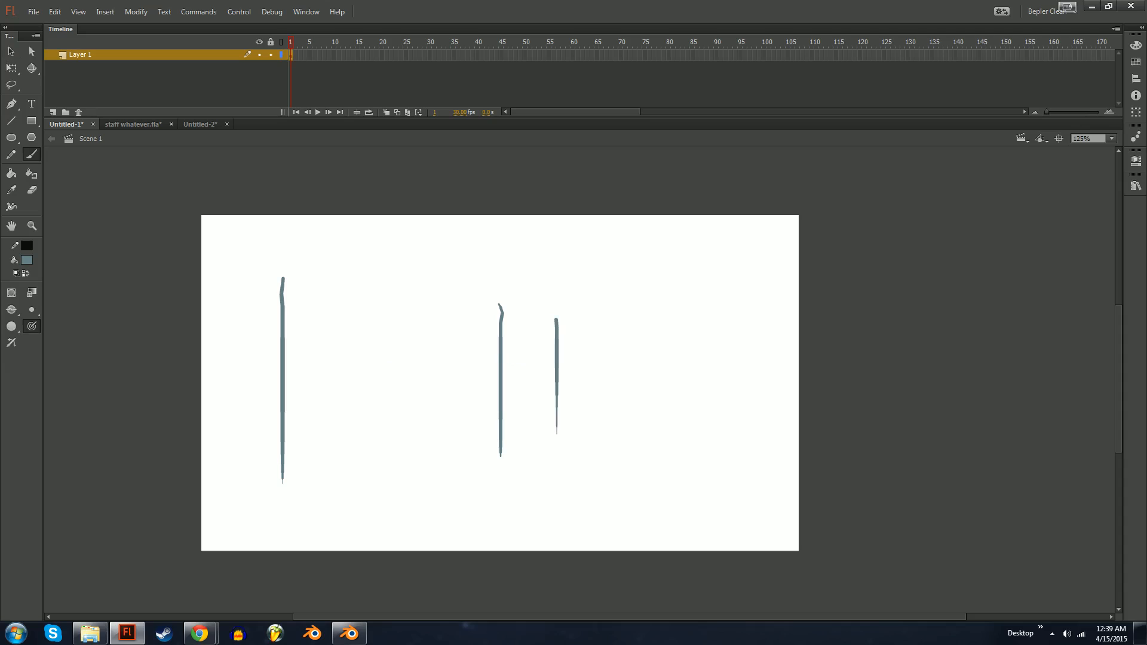
{"action": "key", "text": "v"}
{"action": "left_click_drag", "start_coordinate": [556, 377], "coordinate": [590, 376]}
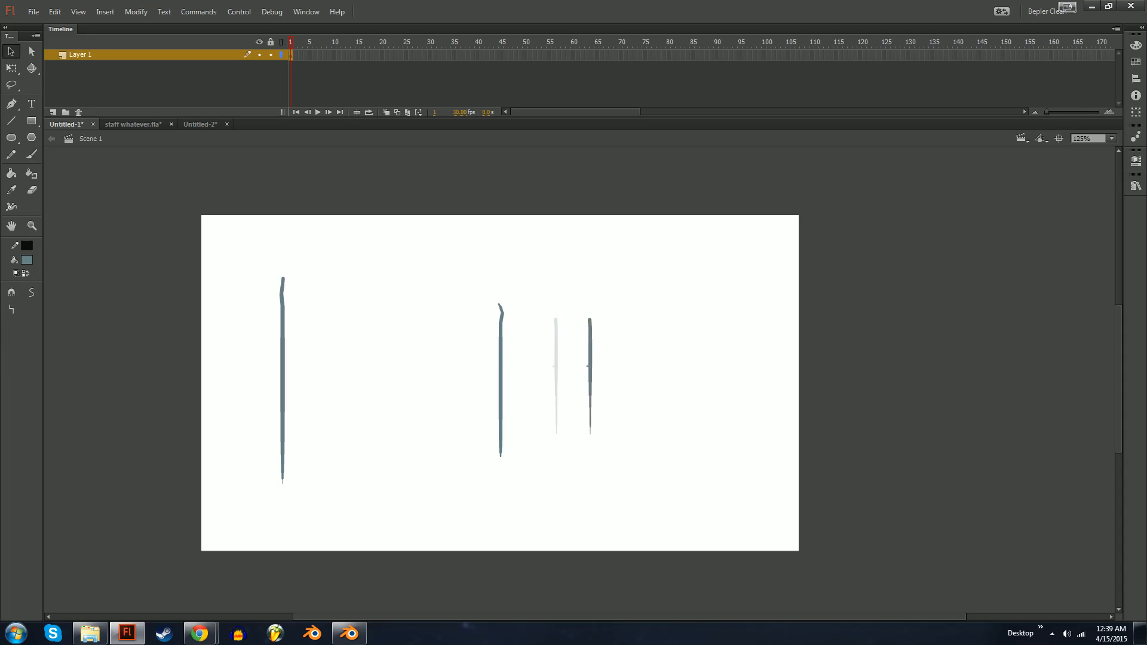
Extend the row to the right with progressively shorter vertical lines spaced closer and closer together.
{"action": "key", "text": "k"}
{"action": "key", "text": "b"}
{"action": "left_click_drag", "start_coordinate": [608, 320], "coordinate": [609, 425]}
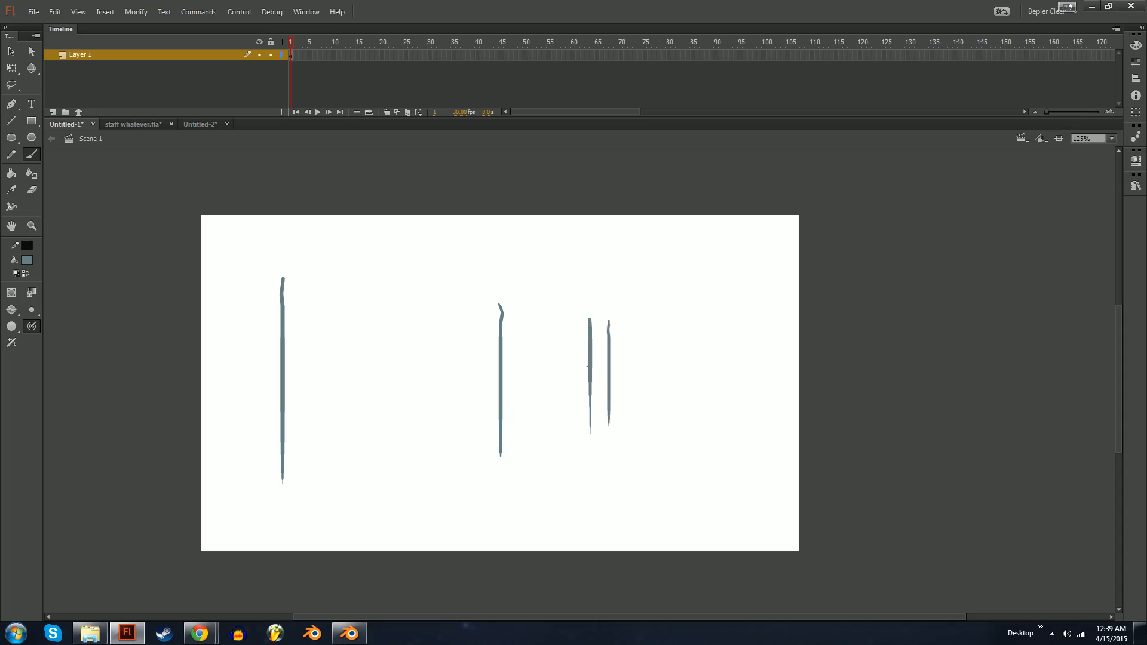
{"action": "key", "text": "ctrl+z"}
{"action": "left_click_drag", "start_coordinate": [621, 329], "coordinate": [620, 410]}
{"action": "key", "text": "ctrl+z"}
{"action": "left_click_drag", "start_coordinate": [632, 324], "coordinate": [633, 409]}
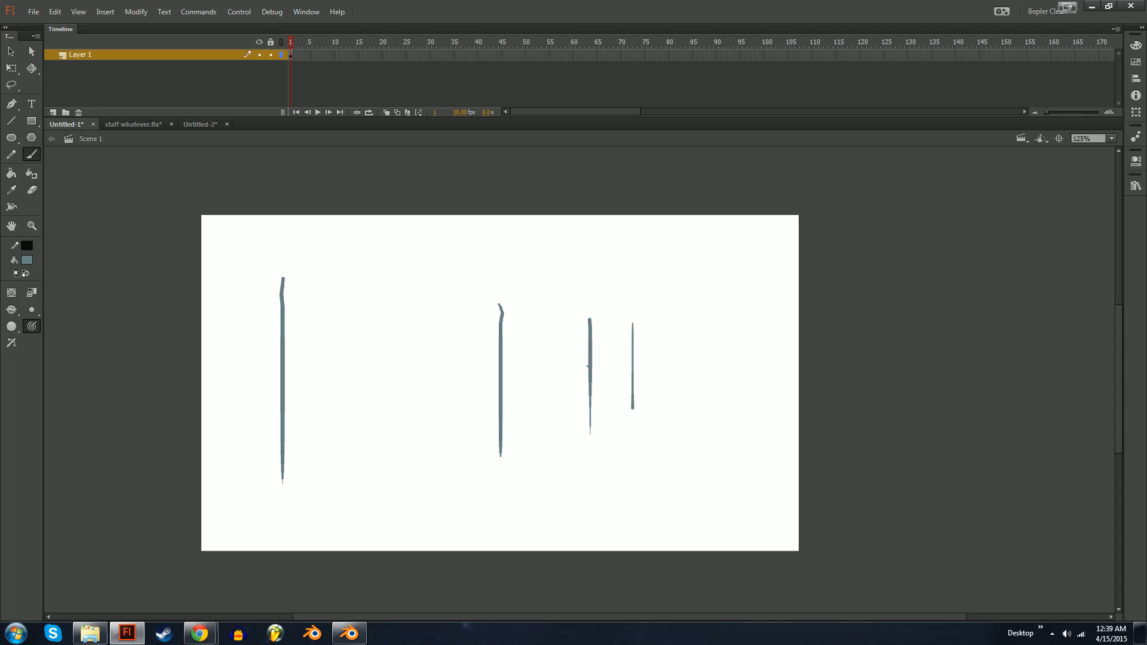
{"action": "left_click_drag", "start_coordinate": [653, 344], "coordinate": [654, 393]}
{"action": "left_click_drag", "start_coordinate": [663, 344], "coordinate": [667, 383]}
Squash all the vertical lines together horizontally and place them at the canvas's lower left corner.
{"action": "key", "text": "q"}
{"action": "key", "text": "ctrl+a"}
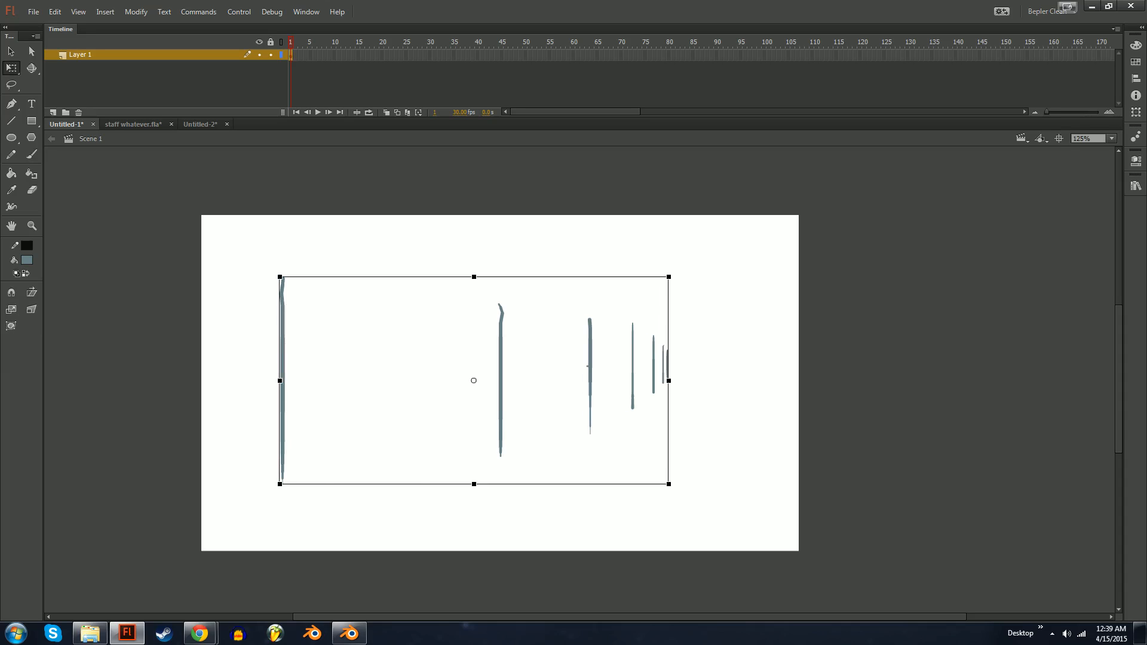
{"action": "mouse_move", "coordinate": [669, 381]}
{"action": "left_mouse_down"}
{"action": "mouse_move", "coordinate": [497, 381]}
{"action": "mouse_move", "coordinate": [537, 381]}
{"action": "mouse_move", "coordinate": [362, 408]}
{"action": "mouse_move", "coordinate": [327, 450]}
{"action": "left_mouse_up"}
{"action": "key", "text": "v"}
{"action": "key", "text": "k"}
{"action": "key", "text": "b"}
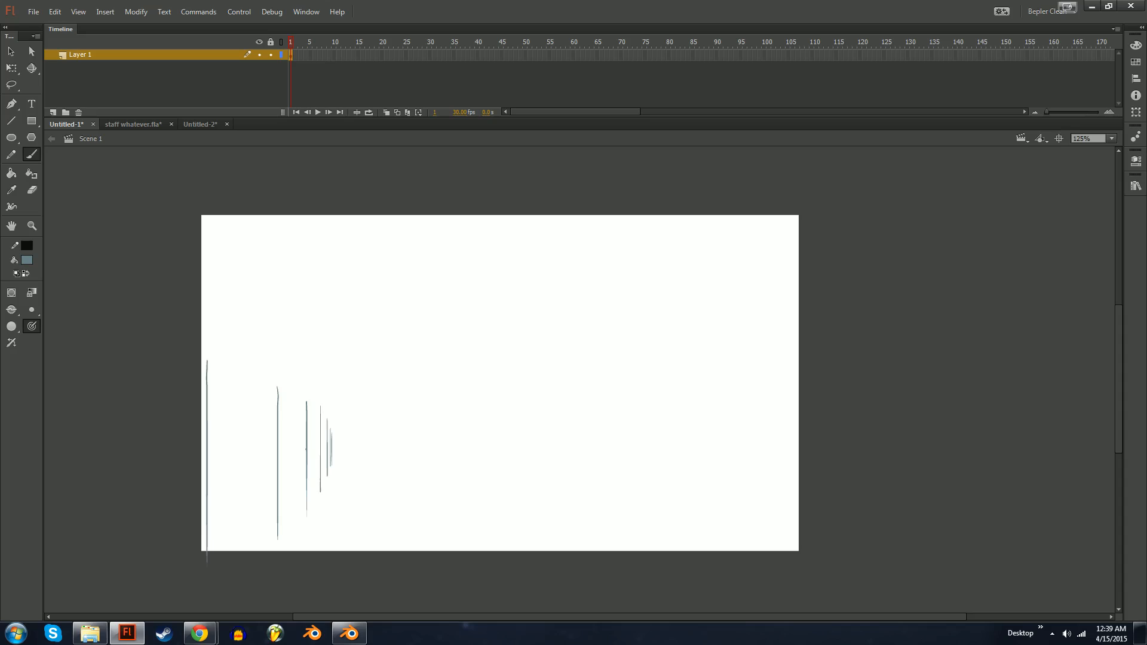
Mark a row of unevenly spaced dots above the vertical lines, and clear them away.
{"action": "key", "text": "ctrl+="}
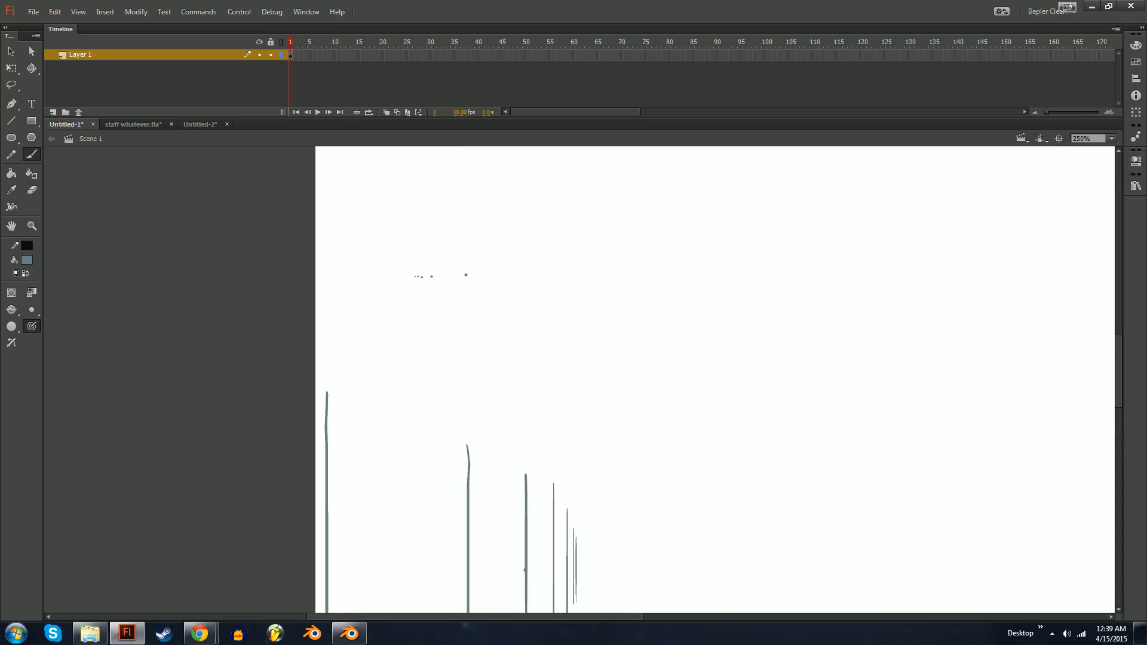
{"action": "key", "text": "ctrl+minus"}
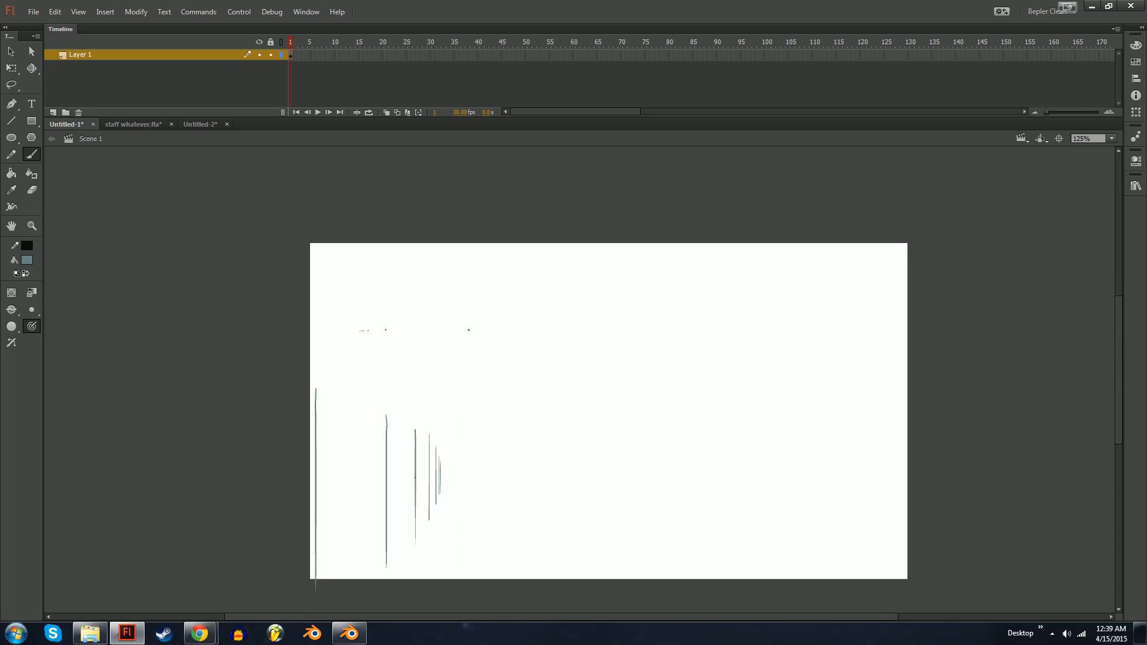
{"action": "key", "text": "q"}
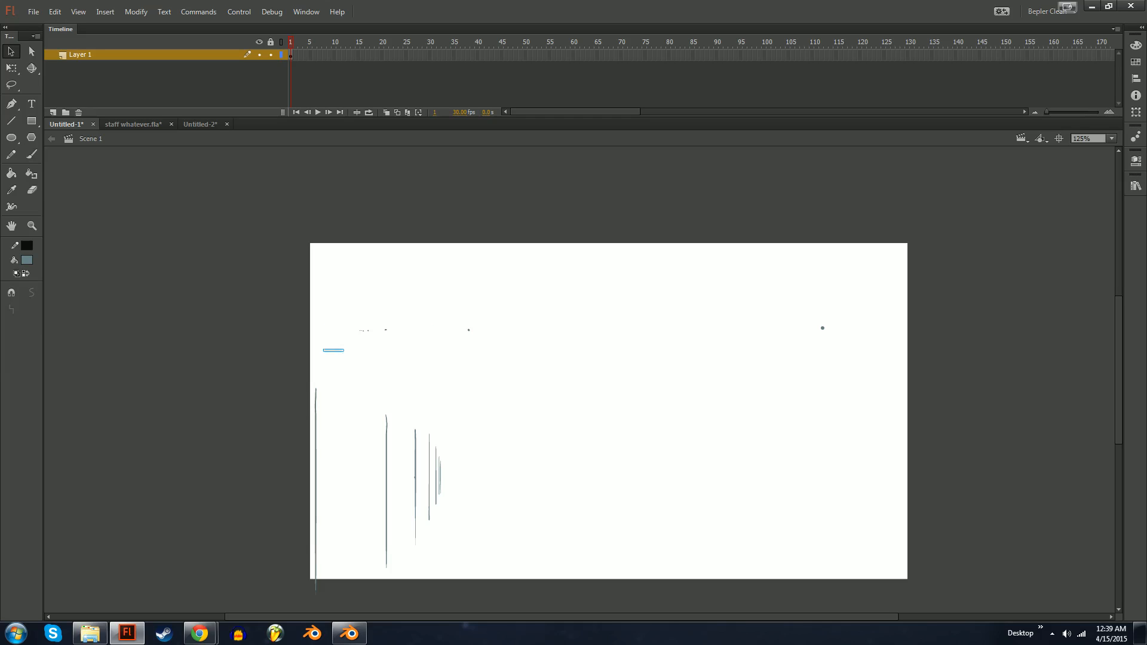
{"action": "mouse_move", "coordinate": [325, 351]}
{"action": "left_mouse_down"}
{"action": "mouse_move", "coordinate": [821, 292]}
{"action": "mouse_move", "coordinate": [727, 329]}
{"action": "mouse_move", "coordinate": [378, 329]}
{"action": "left_mouse_up"}
{"action": "key", "text": "v"}
{"action": "key", "text": "b"}
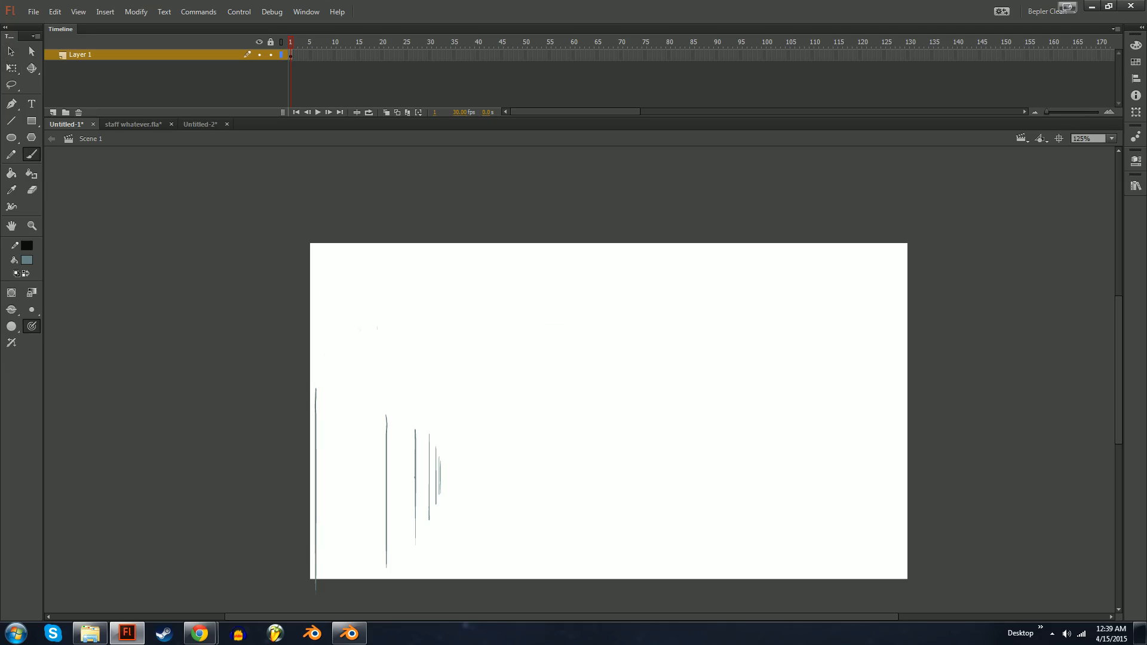
Draw a winding curve on frame 1 and another version of it on a new blank keyframe at frame 2.
{"action": "key", "text": "ctrl+equal"}
{"action": "left_click_drag", "start_coordinate": [580, 359], "coordinate": [538, 485]}
{"action": "mouse_move", "coordinate": [317, 404]}
{"action": "left_mouse_down"}
{"action": "mouse_move", "coordinate": [397, 317]}
{"action": "mouse_move", "coordinate": [533, 386]}
{"action": "mouse_move", "coordinate": [643, 395]}
{"action": "left_mouse_up"}
{"action": "key", "text": "F7"}
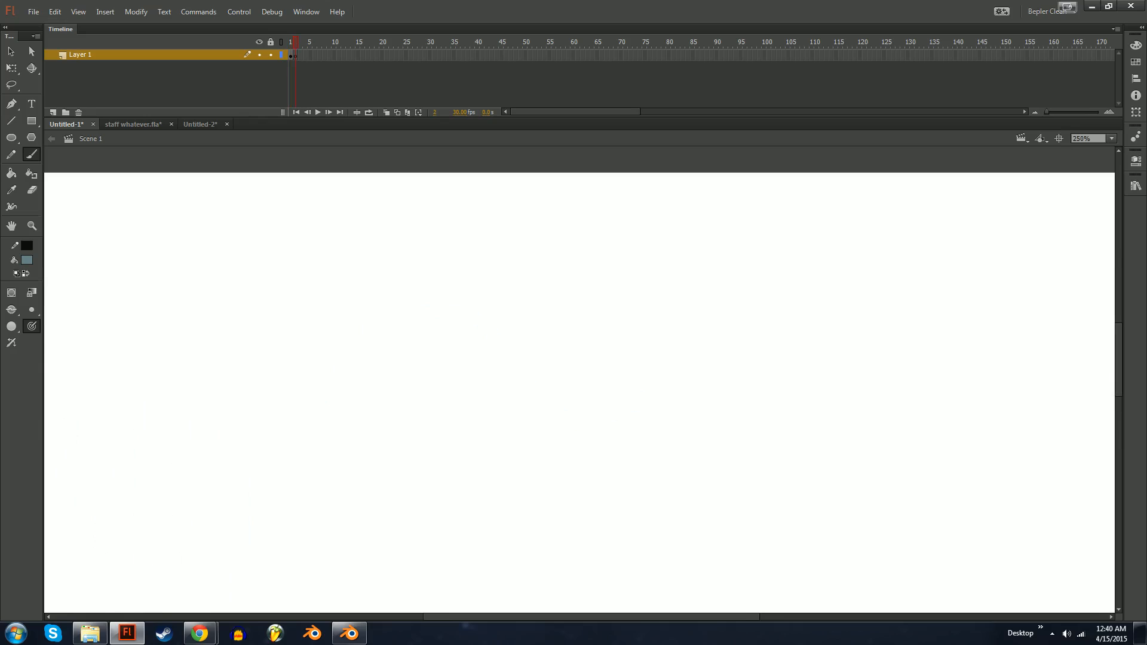
{"action": "mouse_move", "coordinate": [315, 404]}
{"action": "left_mouse_down"}
{"action": "mouse_move", "coordinate": [356, 372]}
{"action": "mouse_move", "coordinate": [387, 322]}
{"action": "mouse_move", "coordinate": [464, 289]}
{"action": "mouse_move", "coordinate": [528, 340]}
{"action": "mouse_move", "coordinate": [603, 436]}
{"action": "mouse_move", "coordinate": [324, 396]}
{"action": "mouse_move", "coordinate": [458, 278]}
{"action": "mouse_move", "coordinate": [520, 317]}
{"action": "mouse_move", "coordinate": [539, 357]}
{"action": "mouse_move", "coordinate": [380, 427]}
{"action": "mouse_move", "coordinate": [495, 268]}
{"action": "left_mouse_up"}
Turn on onion skinning and draw changed versions of the winding curve on new blank keyframes through frame 6.
{"action": "left_click", "coordinate": [386, 113]}
{"action": "key", "text": "F7"}
{"action": "key", "text": "F7"}
{"action": "key", "text": "F7"}
{"action": "mouse_move", "coordinate": [321, 395]}
{"action": "left_mouse_down"}
{"action": "mouse_move", "coordinate": [385, 437]}
{"action": "mouse_move", "coordinate": [474, 410]}
{"action": "mouse_move", "coordinate": [410, 279]}
{"action": "mouse_move", "coordinate": [382, 357]}
{"action": "mouse_move", "coordinate": [392, 449]}
{"action": "mouse_move", "coordinate": [435, 352]}
{"action": "left_mouse_up"}
{"action": "key", "text": "F7"}
{"action": "key", "text": "F7"}
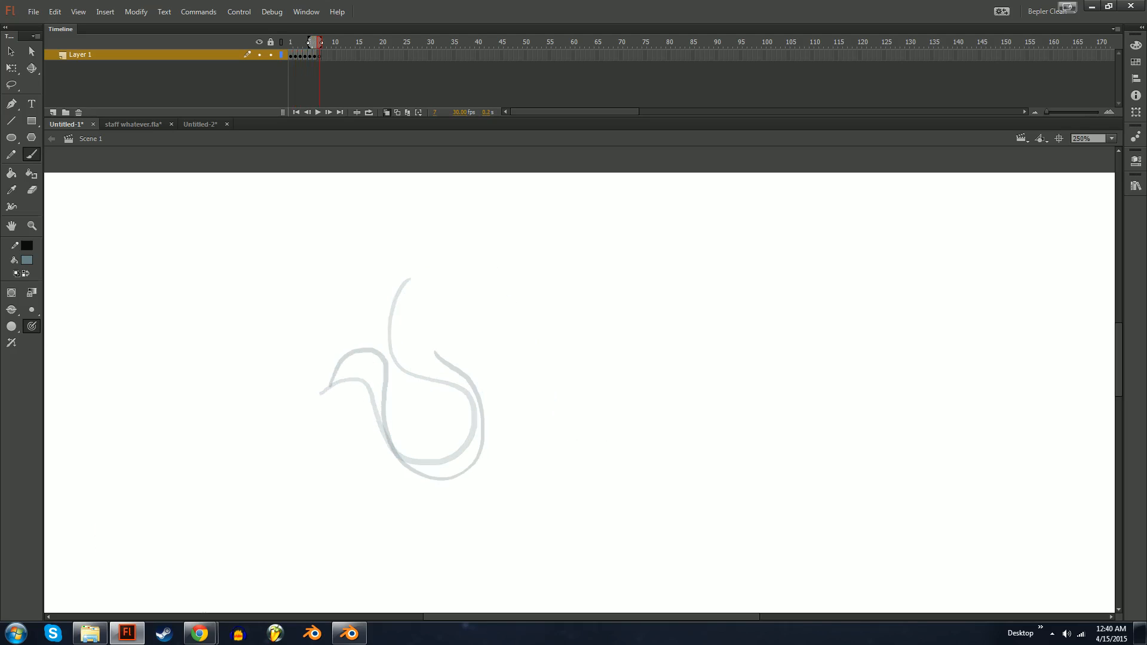
Draw further variations of the winding curve on successive blank keyframes from frame 7 to frame 11.
{"action": "mouse_move", "coordinate": [323, 389]}
{"action": "left_mouse_down"}
{"action": "mouse_move", "coordinate": [402, 333]}
{"action": "mouse_move", "coordinate": [448, 468]}
{"action": "mouse_move", "coordinate": [481, 458]}
{"action": "mouse_move", "coordinate": [323, 326]}
{"action": "mouse_move", "coordinate": [383, 263]}
{"action": "left_mouse_up"}
{"action": "key", "text": "F7"}
{"action": "left_click_drag", "start_coordinate": [414, 283], "coordinate": [399, 345]}
{"action": "key", "text": "F7"}
{"action": "mouse_move", "coordinate": [320, 389]}
{"action": "left_mouse_down"}
{"action": "mouse_move", "coordinate": [394, 438]}
{"action": "mouse_move", "coordinate": [381, 365]}
{"action": "mouse_move", "coordinate": [327, 268]}
{"action": "mouse_move", "coordinate": [379, 250]}
{"action": "mouse_move", "coordinate": [326, 383]}
{"action": "mouse_move", "coordinate": [355, 412]}
{"action": "mouse_move", "coordinate": [457, 431]}
{"action": "mouse_move", "coordinate": [412, 354]}
{"action": "mouse_move", "coordinate": [336, 329]}
{"action": "mouse_move", "coordinate": [337, 311]}
{"action": "mouse_move", "coordinate": [372, 430]}
{"action": "mouse_move", "coordinate": [444, 483]}
{"action": "mouse_move", "coordinate": [392, 355]}
{"action": "left_mouse_up"}
{"action": "key", "text": "F7"}
{"action": "key", "text": "F7"}
{"action": "key", "text": "F7"}
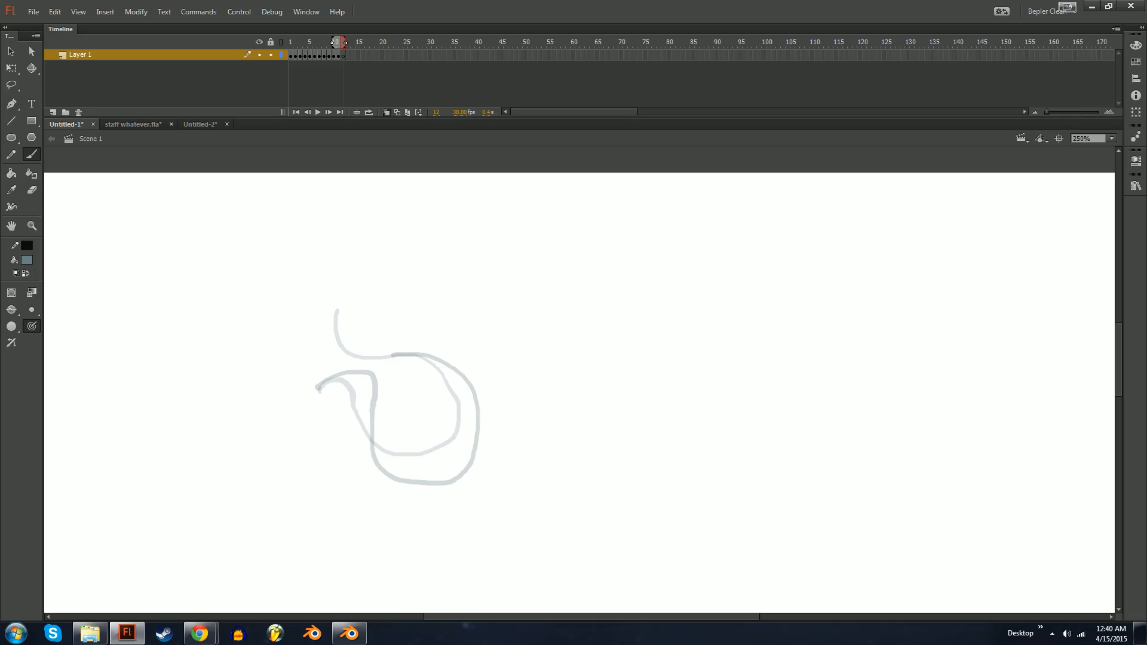
Continue the curve animation with a new winding shape on each blank keyframe from frame 12 to frame 16.
{"action": "mouse_move", "coordinate": [318, 385]}
{"action": "left_mouse_down"}
{"action": "mouse_move", "coordinate": [357, 341]}
{"action": "mouse_move", "coordinate": [385, 381]}
{"action": "mouse_move", "coordinate": [364, 465]}
{"action": "mouse_move", "coordinate": [430, 496]}
{"action": "mouse_move", "coordinate": [470, 472]}
{"action": "left_mouse_up"}
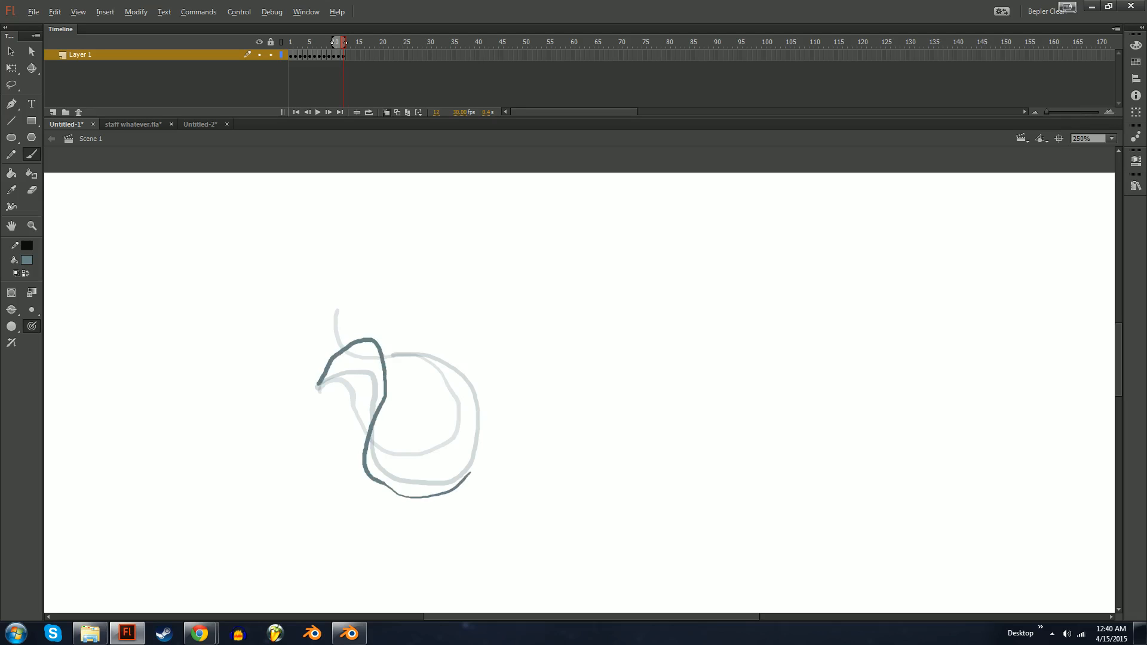
{"action": "key", "text": "F7"}
{"action": "mouse_move", "coordinate": [319, 385]}
{"action": "left_mouse_down"}
{"action": "mouse_move", "coordinate": [337, 332]}
{"action": "mouse_move", "coordinate": [398, 318]}
{"action": "mouse_move", "coordinate": [360, 448]}
{"action": "mouse_move", "coordinate": [372, 489]}
{"action": "mouse_move", "coordinate": [321, 382]}
{"action": "mouse_move", "coordinate": [375, 384]}
{"action": "mouse_move", "coordinate": [331, 330]}
{"action": "mouse_move", "coordinate": [393, 276]}
{"action": "mouse_move", "coordinate": [405, 333]}
{"action": "mouse_move", "coordinate": [380, 398]}
{"action": "mouse_move", "coordinate": [322, 385]}
{"action": "mouse_move", "coordinate": [383, 416]}
{"action": "mouse_move", "coordinate": [400, 380]}
{"action": "mouse_move", "coordinate": [326, 346]}
{"action": "mouse_move", "coordinate": [356, 276]}
{"action": "left_mouse_up"}
{"action": "key", "text": "F7"}
{"action": "key", "text": "F7"}
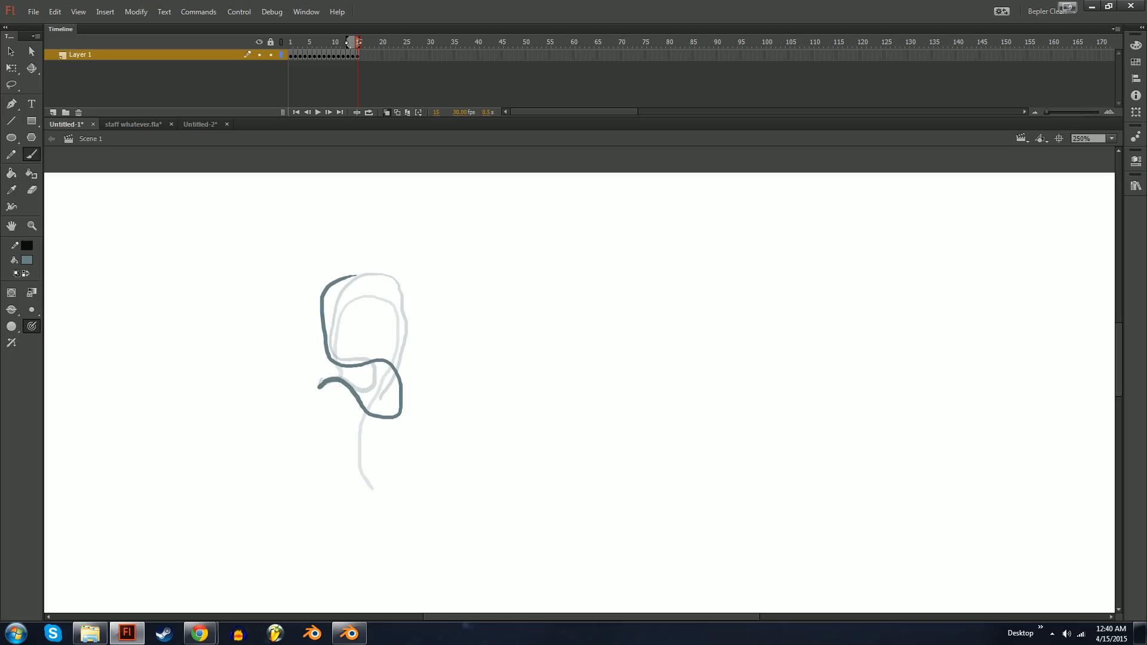
{"action": "key", "text": "F7"}
{"action": "mouse_move", "coordinate": [321, 383]}
{"action": "left_mouse_down"}
{"action": "mouse_move", "coordinate": [360, 372]}
{"action": "mouse_move", "coordinate": [367, 422]}
{"action": "mouse_move", "coordinate": [420, 409]}
{"action": "mouse_move", "coordinate": [313, 306]}
{"action": "left_mouse_up"}
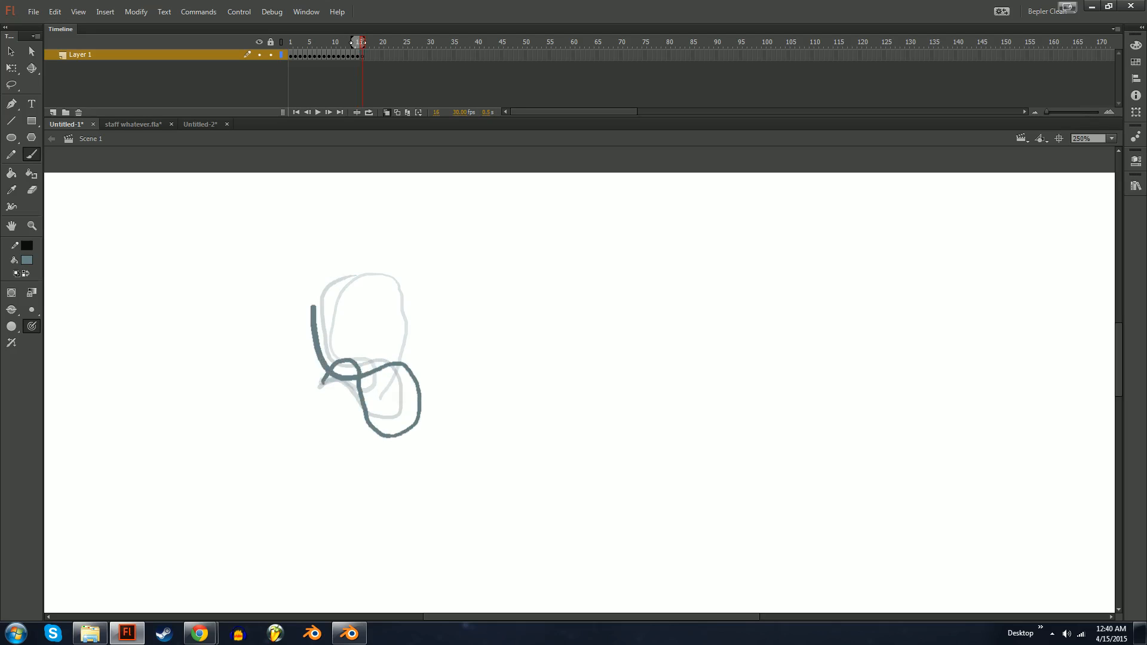
Draw the remaining winding curve variations on blank keyframes from frame 17 to frame 22.
{"action": "key", "text": "F7"}
{"action": "mouse_move", "coordinate": [321, 382]}
{"action": "left_mouse_down"}
{"action": "mouse_move", "coordinate": [326, 374]}
{"action": "mouse_move", "coordinate": [365, 430]}
{"action": "mouse_move", "coordinate": [372, 367]}
{"action": "mouse_move", "coordinate": [325, 372]}
{"action": "mouse_move", "coordinate": [361, 296]}
{"action": "left_mouse_up"}
{"action": "key", "text": "F7"}
{"action": "left_click_drag", "start_coordinate": [377, 280], "coordinate": [388, 277]}
{"action": "mouse_move", "coordinate": [403, 278]}
{"action": "left_mouse_down"}
{"action": "mouse_move", "coordinate": [395, 335]}
{"action": "mouse_move", "coordinate": [361, 401]}
{"action": "mouse_move", "coordinate": [377, 445]}
{"action": "mouse_move", "coordinate": [403, 447]}
{"action": "left_mouse_up"}
{"action": "key", "text": "F7"}
{"action": "mouse_move", "coordinate": [316, 386]}
{"action": "left_mouse_down"}
{"action": "mouse_move", "coordinate": [415, 246]}
{"action": "mouse_move", "coordinate": [412, 304]}
{"action": "mouse_move", "coordinate": [370, 398]}
{"action": "mouse_move", "coordinate": [351, 271]}
{"action": "mouse_move", "coordinate": [390, 332]}
{"action": "mouse_move", "coordinate": [375, 423]}
{"action": "mouse_move", "coordinate": [355, 263]}
{"action": "mouse_move", "coordinate": [342, 395]}
{"action": "mouse_move", "coordinate": [392, 431]}
{"action": "mouse_move", "coordinate": [462, 428]}
{"action": "mouse_move", "coordinate": [436, 385]}
{"action": "mouse_move", "coordinate": [344, 403]}
{"action": "mouse_move", "coordinate": [278, 382]}
{"action": "left_mouse_up"}
{"action": "key", "text": "F7"}
{"action": "key", "text": "F7"}
{"action": "key", "text": "F7"}
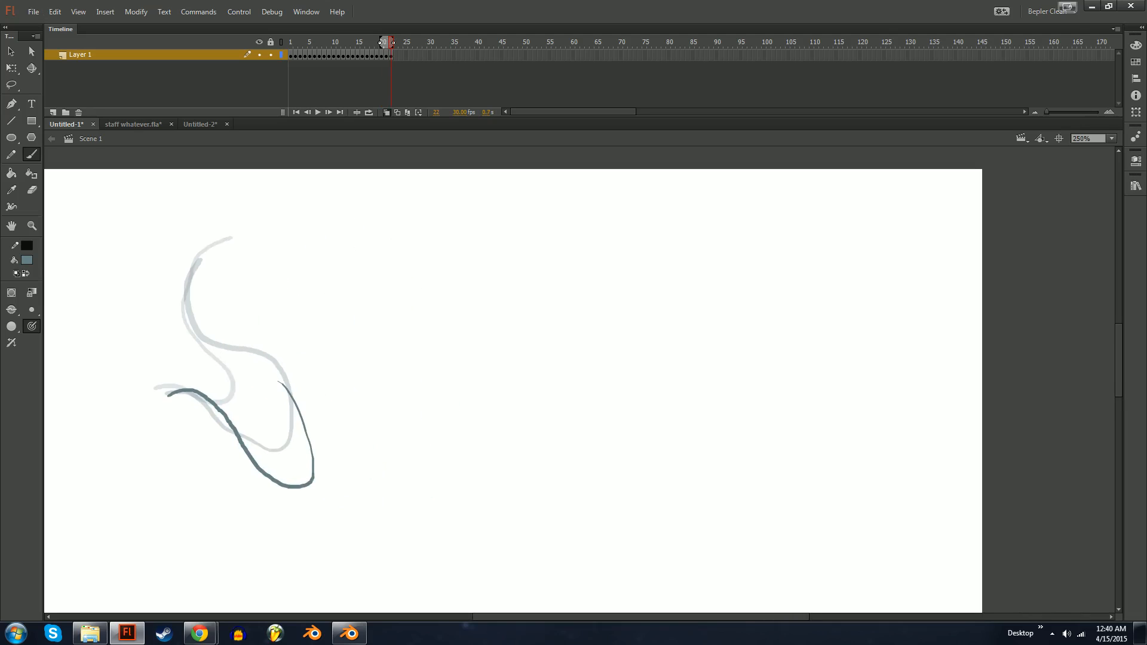
Set the document's frame rate to 7 fps, play the curve animation as a test movie, and close it.
{"action": "left_click_drag", "start_coordinate": [459, 112], "coordinate": [439, 112]}
{"action": "key", "text": "ctrl+Return"}
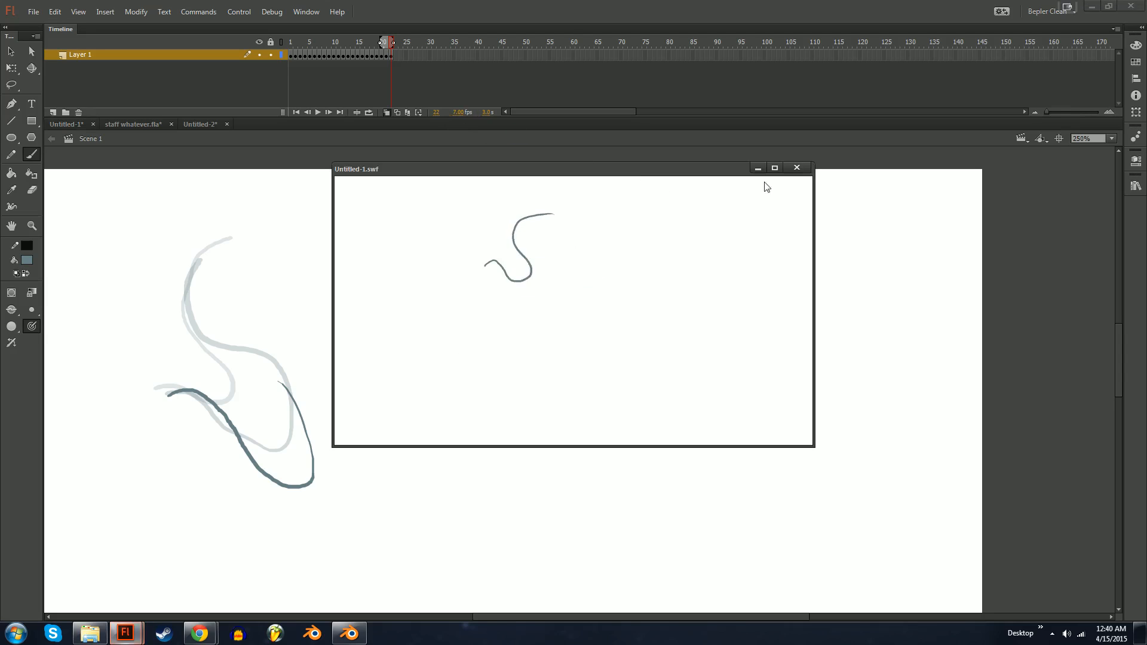
{"action": "left_click", "coordinate": [795, 168]}
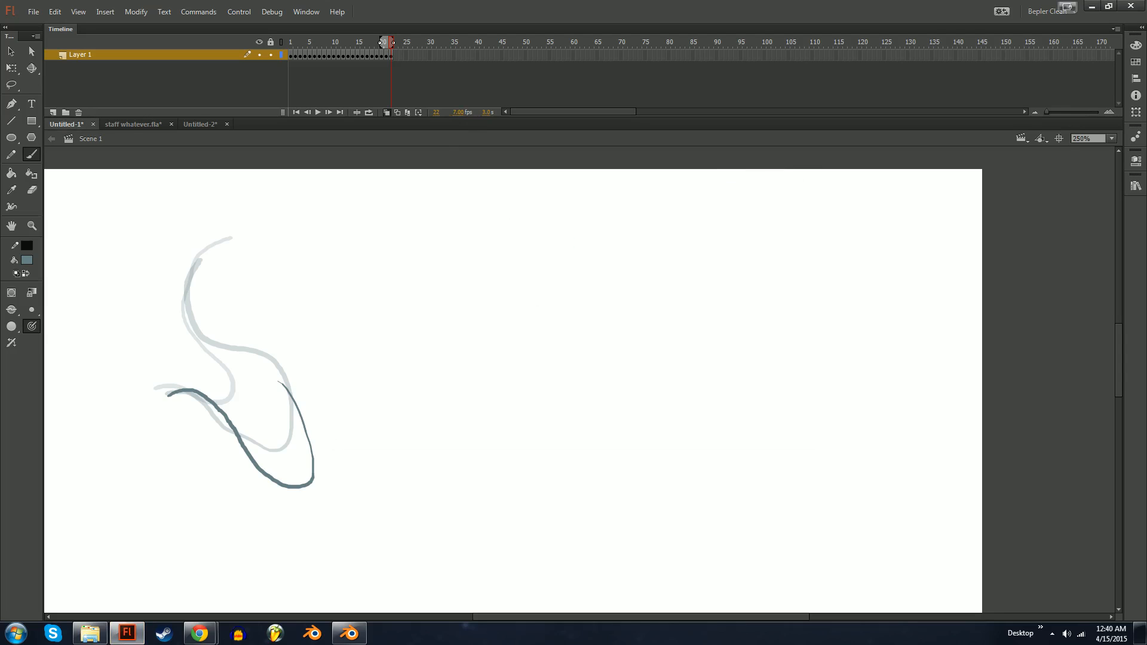
Create a new ActionScript 3.0 document with the default settings.
{"action": "key", "text": "ctrl+n"}
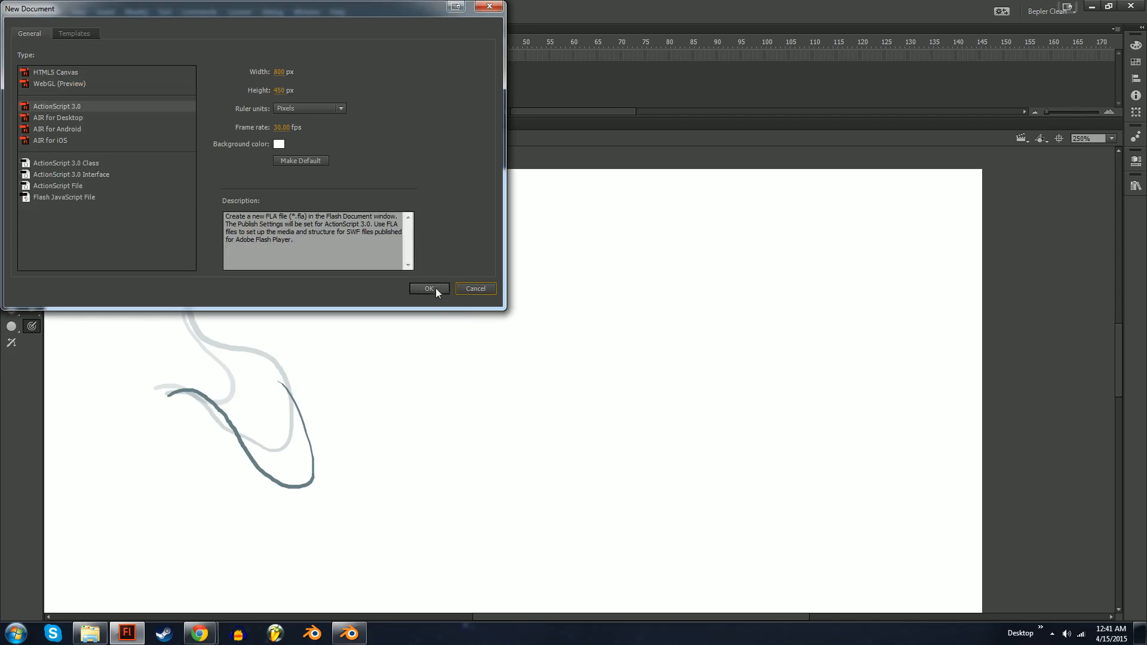
{"action": "left_click", "coordinate": [433, 288]}
{"action": "key", "text": "ctrl+equal"}
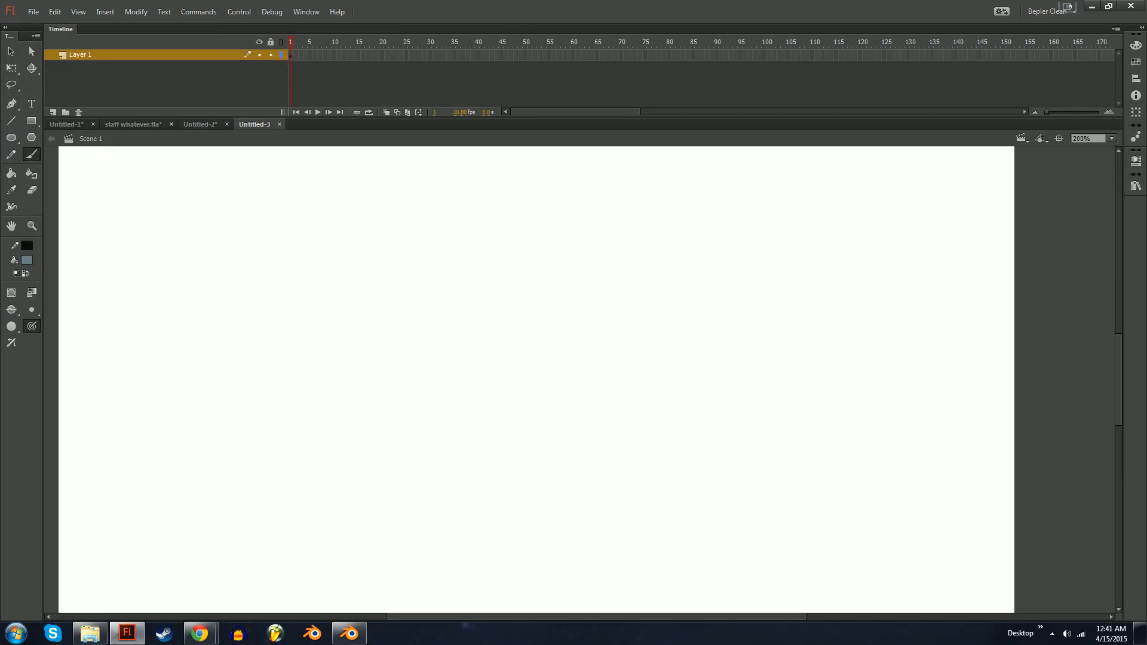
Draw a slanted line on frame 1 and retrace it on new blank keyframes through frame 5.
{"action": "left_click_drag", "start_coordinate": [540, 264], "coordinate": [492, 418]}
{"action": "key", "text": "F7"}
{"action": "mouse_move", "coordinate": [540, 256]}
{"action": "left_mouse_down"}
{"action": "mouse_move", "coordinate": [486, 449]}
{"action": "mouse_move", "coordinate": [485, 410]}
{"action": "left_mouse_up"}
{"action": "key", "text": "F7"}
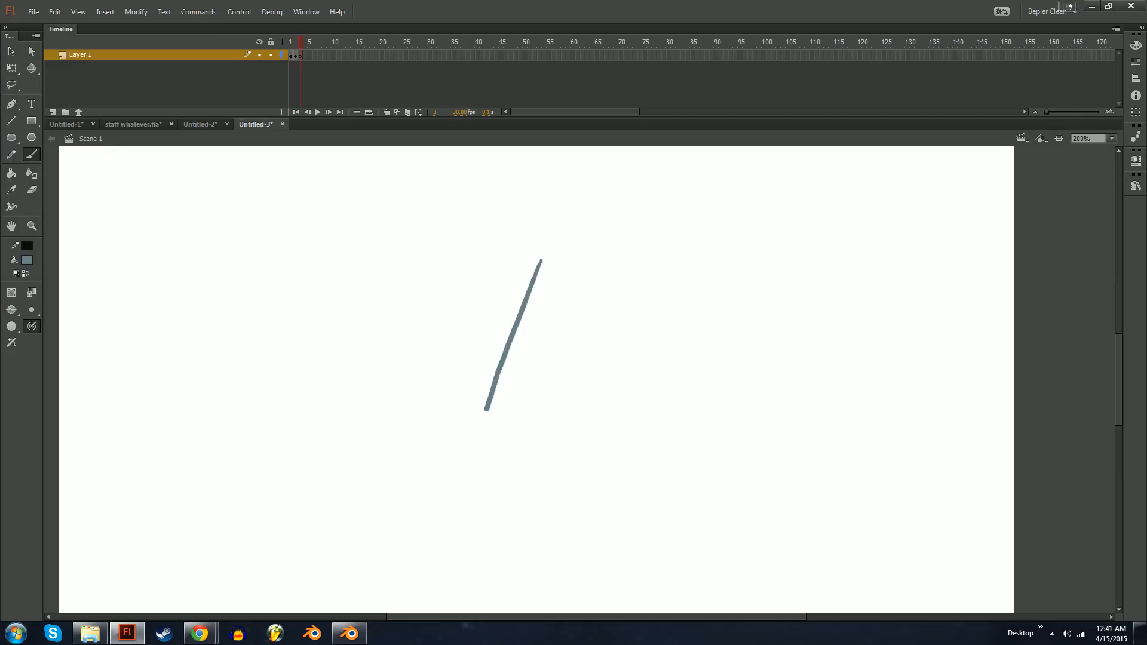
{"action": "key", "text": "F7"}
{"action": "key", "text": "F7"}
{"action": "left_click_drag", "start_coordinate": [541, 259], "coordinate": [482, 424]}
Keep retracing the slanted line with slight variations on successive new blank keyframes up to frame 19.
{"action": "key", "text": "F7"}
{"action": "key", "text": "F7"}
{"action": "key", "text": "F7"}
{"action": "key", "text": "F7"}
{"action": "key", "text": "F7"}
{"action": "key", "text": "F7"}
{"action": "key", "text": "F7"}
{"action": "key", "text": "F7"}
{"action": "left_click_drag", "start_coordinate": [534, 295], "coordinate": [479, 432]}
{"action": "key", "text": "F7"}
{"action": "key", "text": "F7"}
{"action": "key", "text": "F7"}
{"action": "key", "text": "F7"}
{"action": "key", "text": "F7"}
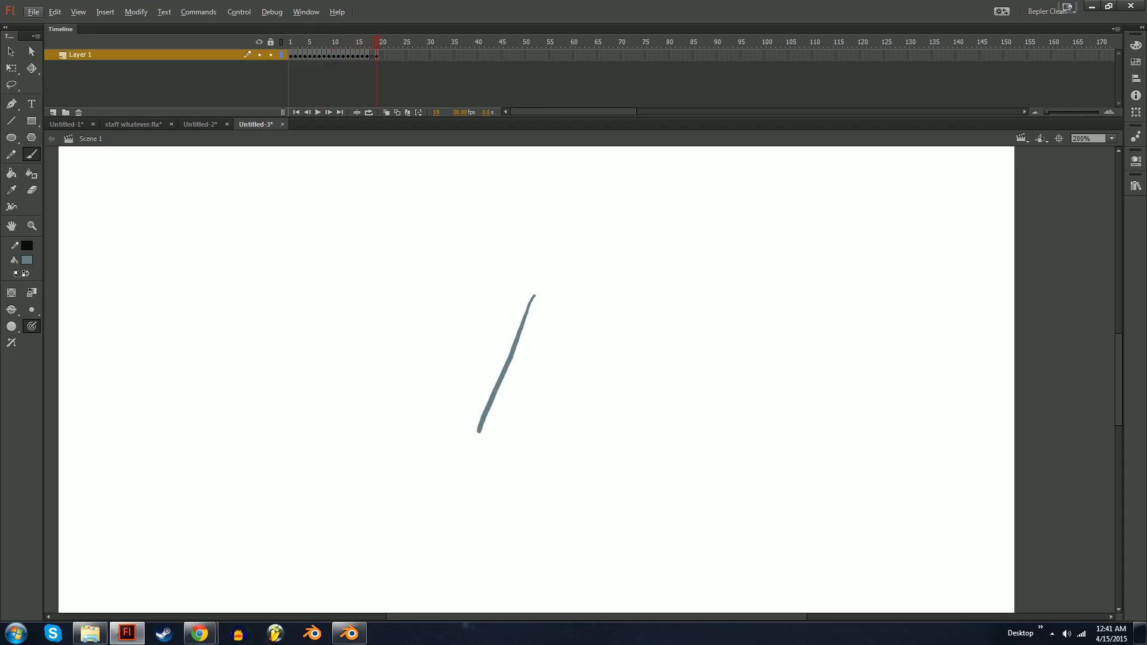
Undo the additions past frame 17, play the slanted line animation as a test movie, and close it.
{"action": "key", "text": "ctrl+z"}
{"action": "key", "text": "ctrl+z"}
{"action": "key", "text": "ctrl+z"}
{"action": "key", "text": "ctrl+Return"}
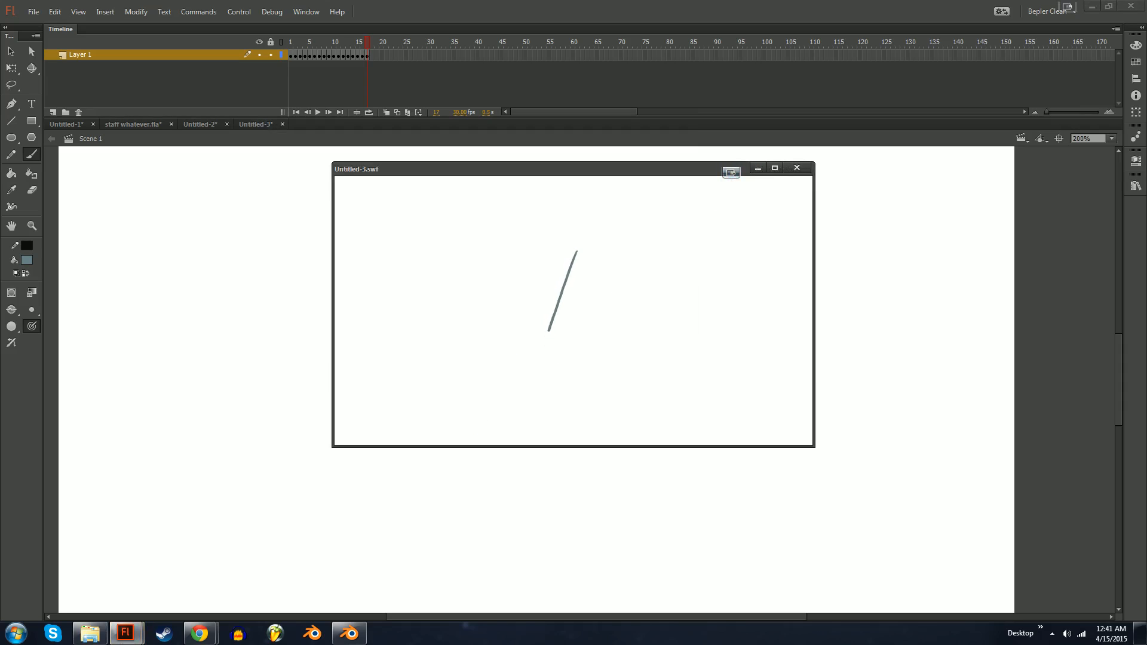
{"action": "left_click", "coordinate": [797, 168]}
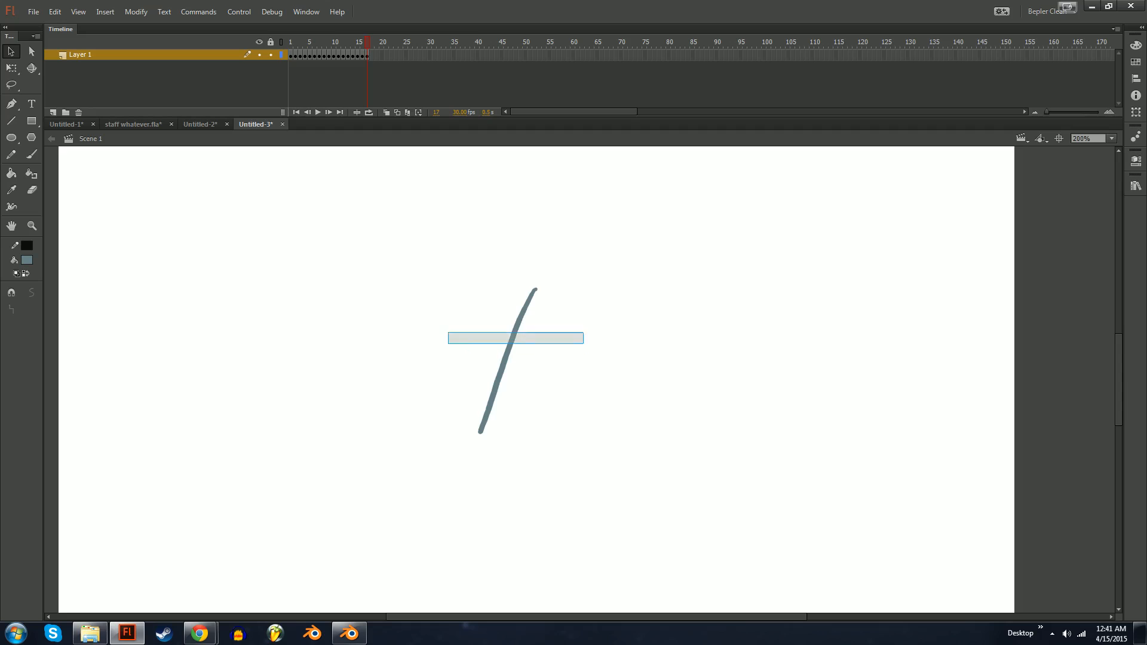
Dismiss the image export and create another new blank document for brush drawing.
{"action": "key", "text": "ctrl+alt+shift+s"}
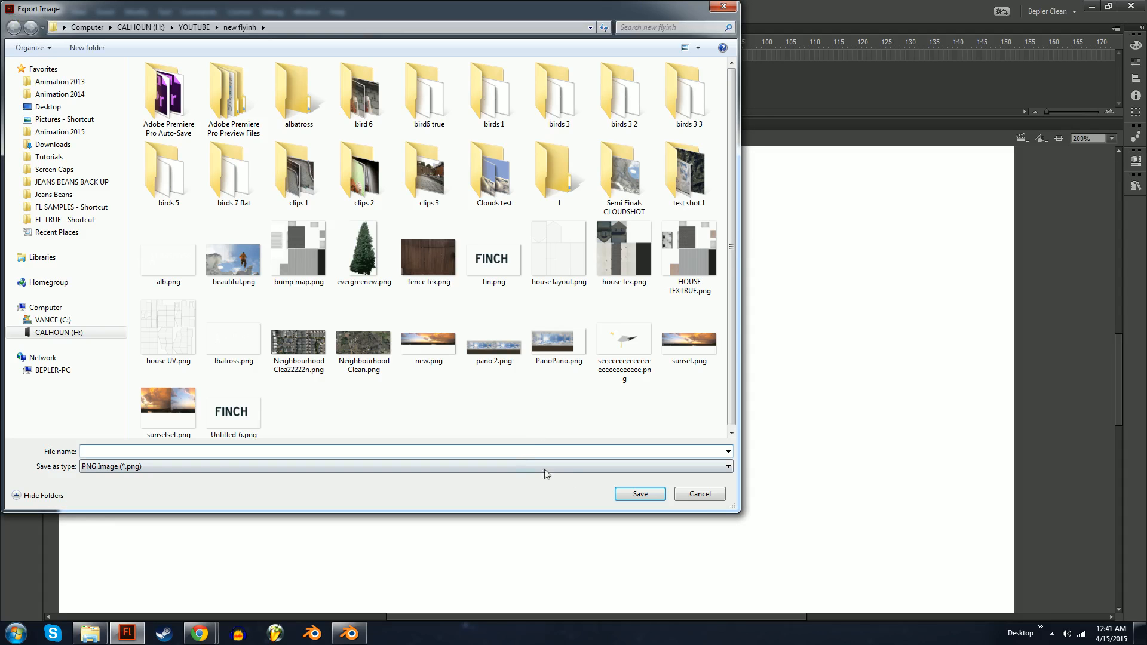
{"action": "key", "text": "Escape"}
{"action": "key", "text": "ctrl+n"}
{"action": "key", "text": "ctrl+n"}
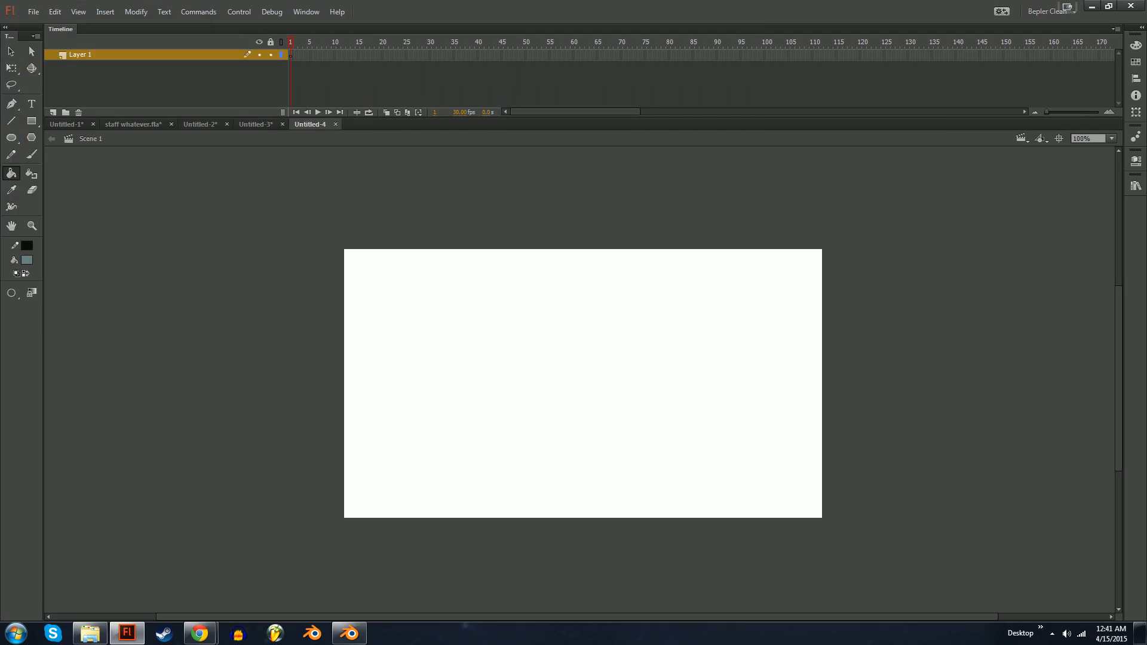
{"action": "key", "text": "b"}
{"action": "key", "text": "ctrl+equal"}
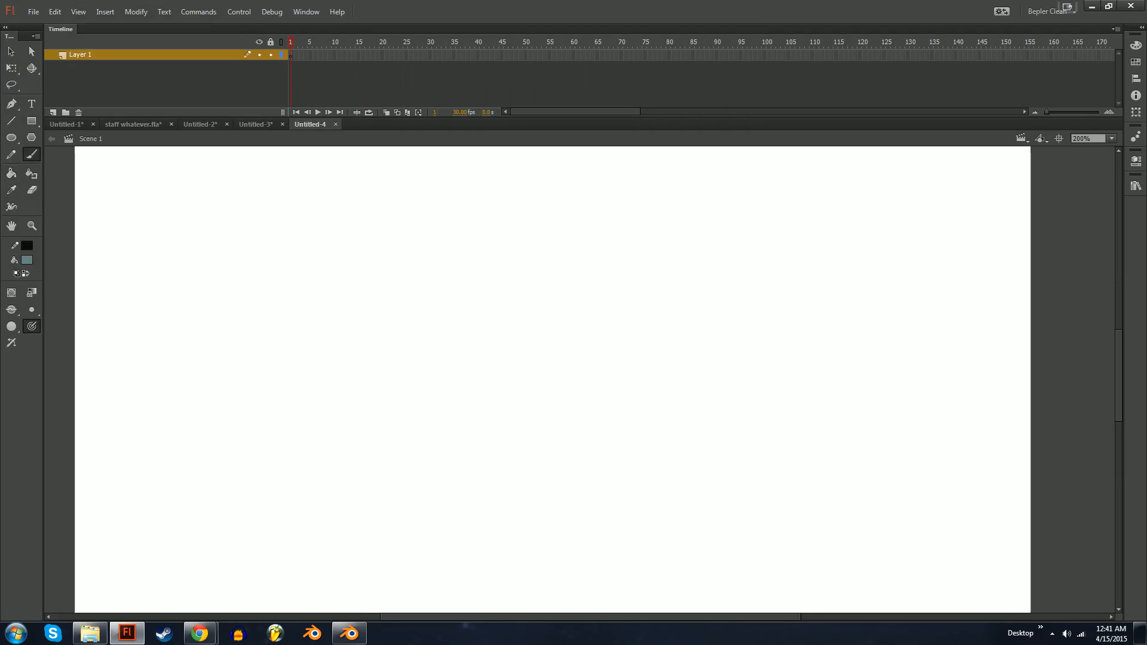
Choose a smaller brush size, test it with a long curved stroke, and undo the stroke.
{"action": "left_click", "coordinate": [32, 310]}
{"action": "left_click", "coordinate": [47, 318]}
{"action": "left_click_drag", "start_coordinate": [633, 218], "coordinate": [461, 389]}
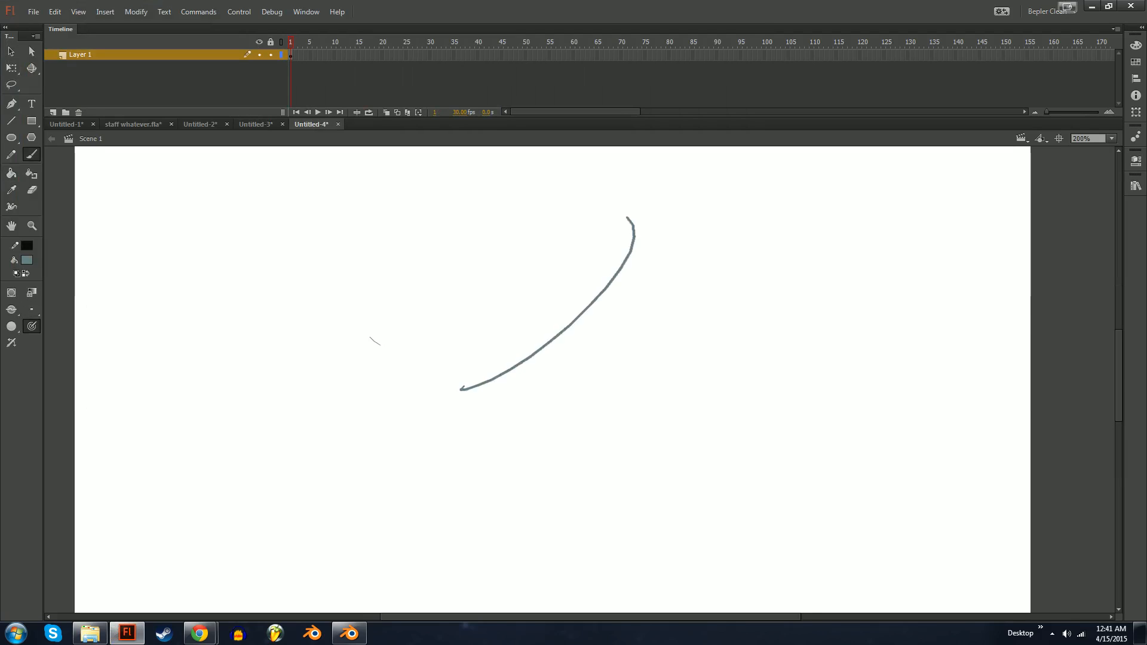
{"action": "key", "text": "ctrl+z"}
Set the fill color to orange #EE9258, testing it with brush strokes and undoing them.
{"action": "left_click", "coordinate": [1136, 45]}
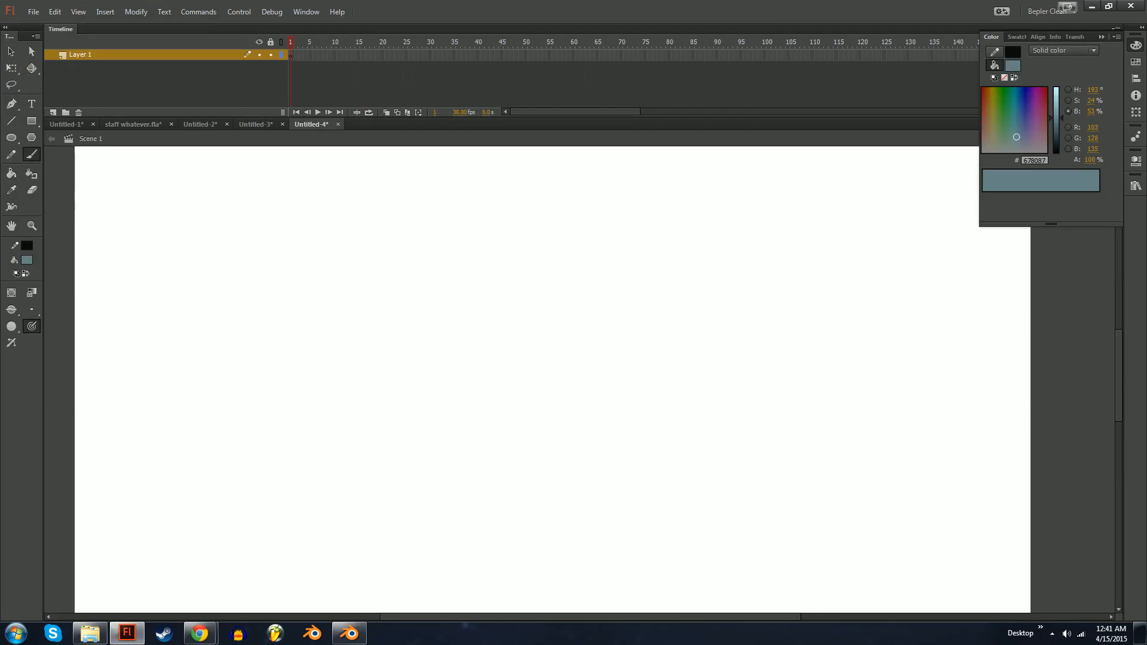
{"action": "left_click_drag", "start_coordinate": [1012, 119], "coordinate": [986, 111]}
{"action": "left_click_drag", "start_coordinate": [1056, 117], "coordinate": [1055, 103]}
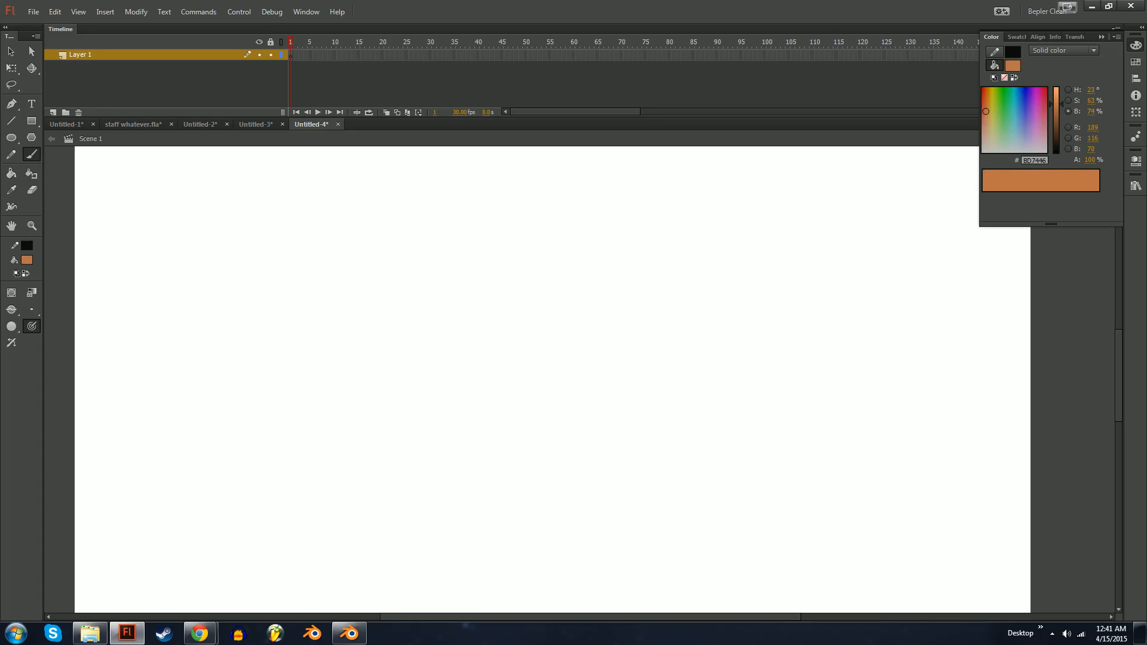
{"action": "mouse_move", "coordinate": [520, 226]}
{"action": "left_mouse_down"}
{"action": "mouse_move", "coordinate": [436, 353]}
{"action": "mouse_move", "coordinate": [482, 221]}
{"action": "mouse_move", "coordinate": [359, 403]}
{"action": "mouse_move", "coordinate": [476, 235]}
{"action": "left_mouse_up"}
{"action": "key", "text": "ctrl+z"}
{"action": "key", "text": "ctrl+z"}
{"action": "left_click_drag", "start_coordinate": [1058, 104], "coordinate": [1060, 91]}
{"action": "mouse_move", "coordinate": [569, 291]}
{"action": "left_mouse_down"}
{"action": "mouse_move", "coordinate": [474, 253]}
{"action": "mouse_move", "coordinate": [548, 245]}
{"action": "mouse_move", "coordinate": [540, 374]}
{"action": "mouse_move", "coordinate": [528, 327]}
{"action": "left_mouse_up"}
{"action": "key", "text": "ctrl+z"}
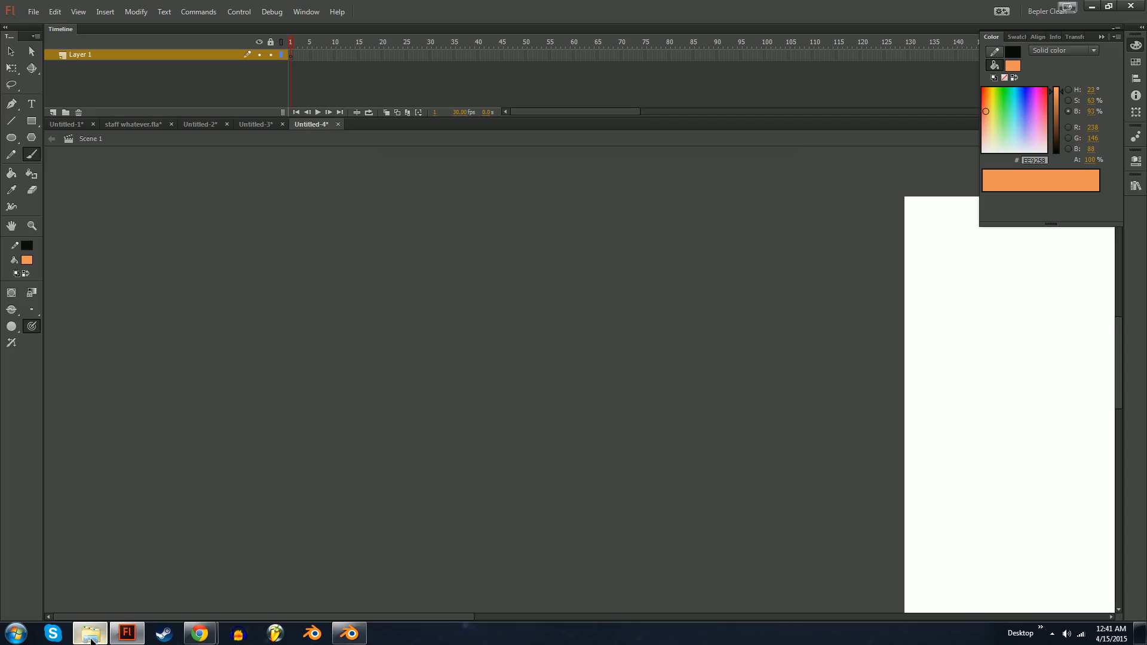
Switch to Windows Explorer, browse to the Pic Tures folder inside Animation 2014, and open Mid air Grab.png.
{"action": "left_click", "coordinate": [90, 634]}
{"action": "left_click", "coordinate": [463, 252]}
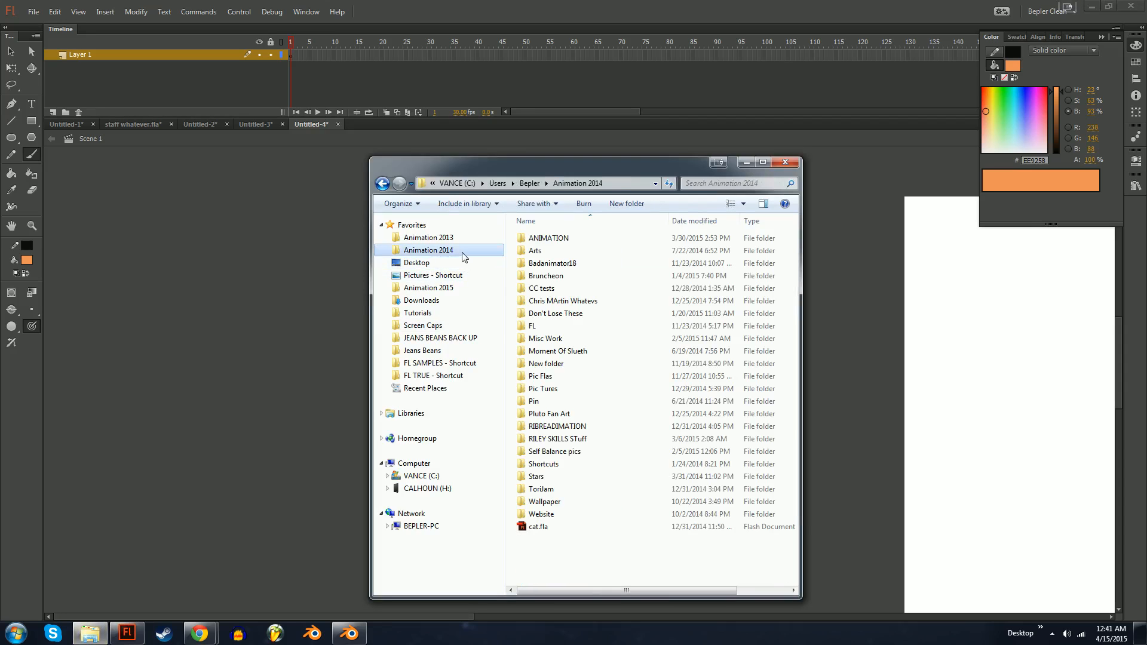
{"action": "left_click", "coordinate": [550, 391]}
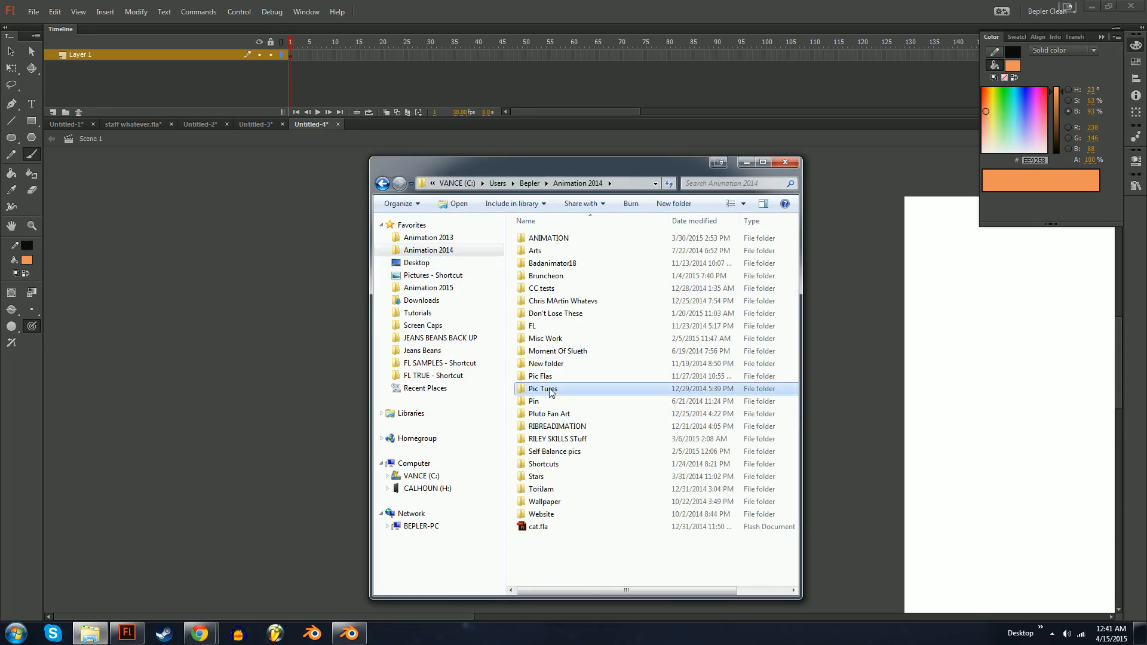
{"action": "double_click", "coordinate": [550, 389]}
{"action": "left_click_drag", "start_coordinate": [631, 172], "coordinate": [568, 1]}
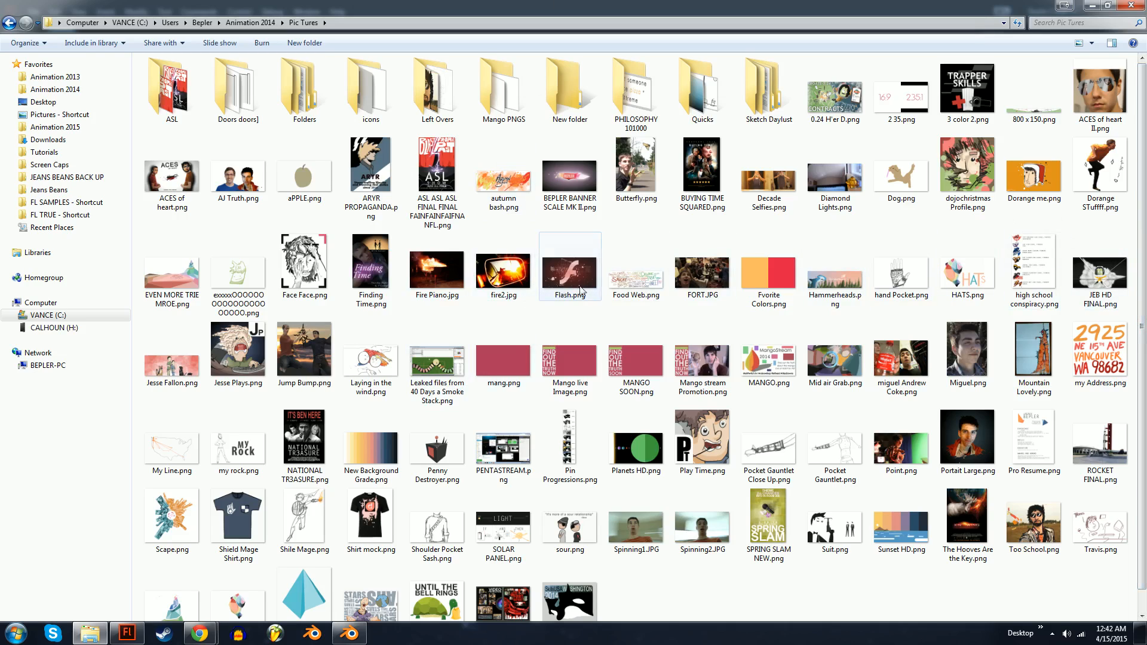
{"action": "scroll", "coordinate": [596, 265], "scroll_direction": "down", "scroll_amount": 1}
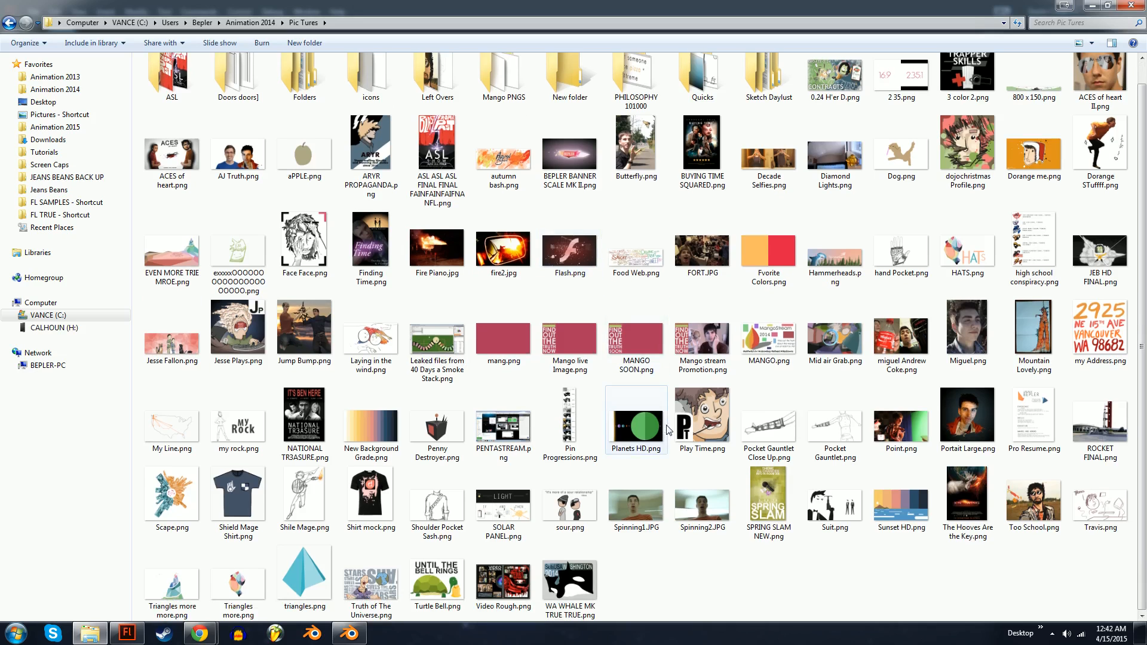
{"action": "double_click", "coordinate": [828, 364]}
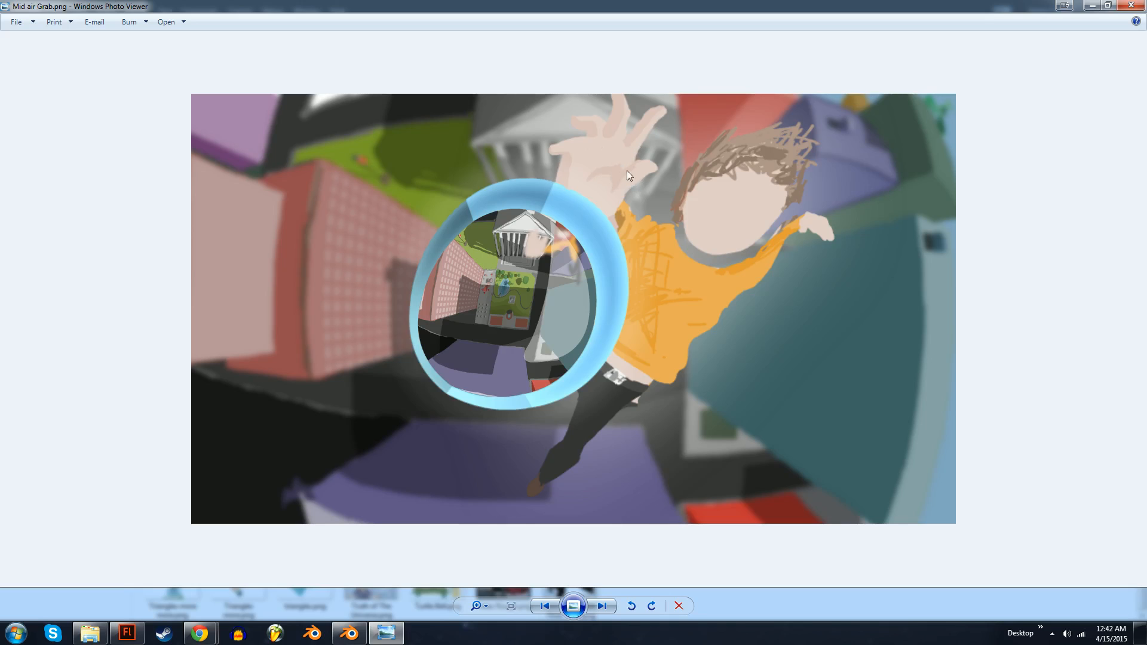
Examine the brushwork on the figure's hand, hair, shirt, legs and the blue ring up close, and close the image.
{"action": "scroll", "coordinate": [619, 155], "scroll_direction": "up", "scroll_amount": 5}
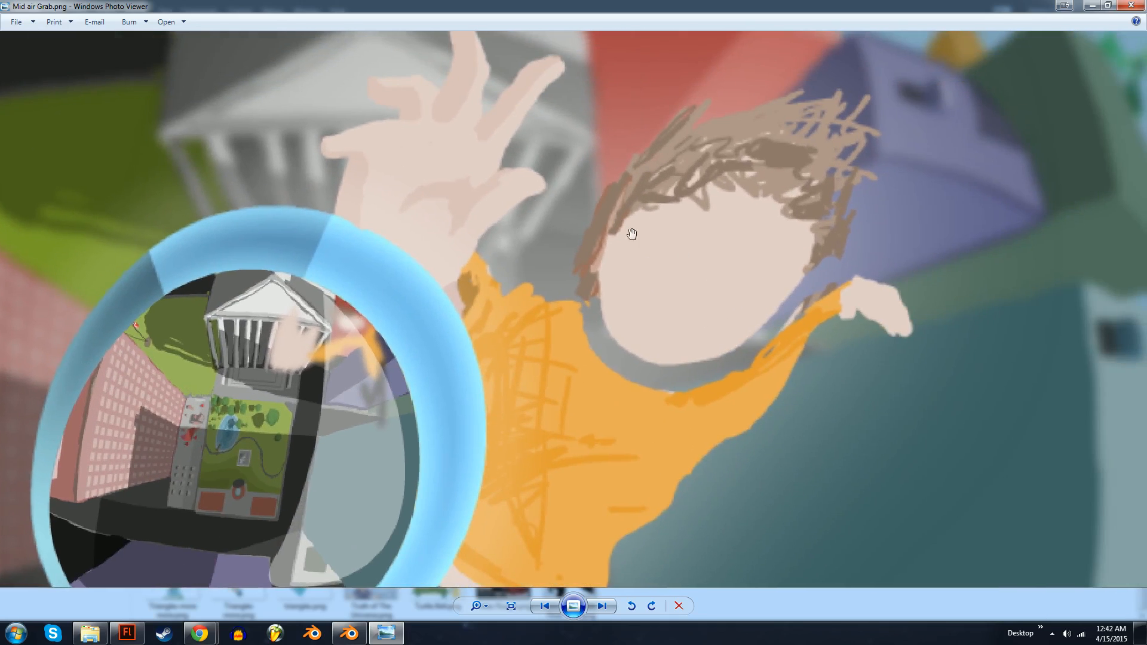
{"action": "scroll", "coordinate": [598, 234], "scroll_direction": "down", "scroll_amount": 4}
{"action": "scroll", "coordinate": [532, 490], "scroll_direction": "up", "scroll_amount": 6}
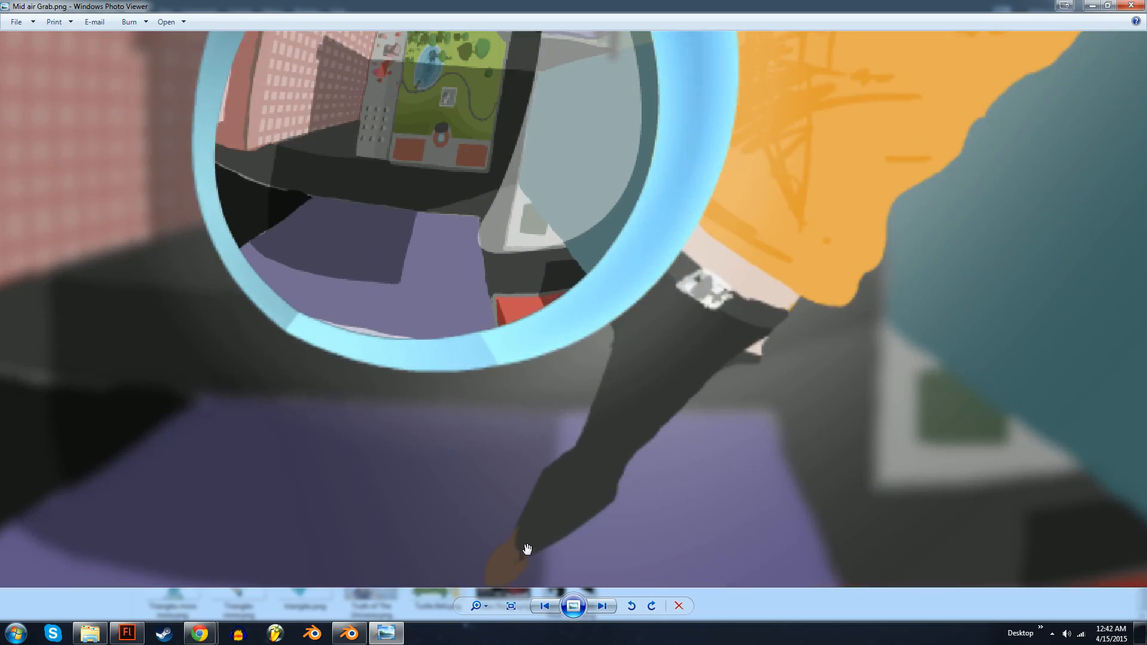
{"action": "scroll", "coordinate": [588, 427], "scroll_direction": "down", "scroll_amount": 6}
{"action": "scroll", "coordinate": [636, 346], "scroll_direction": "up", "scroll_amount": 3}
{"action": "scroll", "coordinate": [645, 397], "scroll_direction": "down", "scroll_amount": 3}
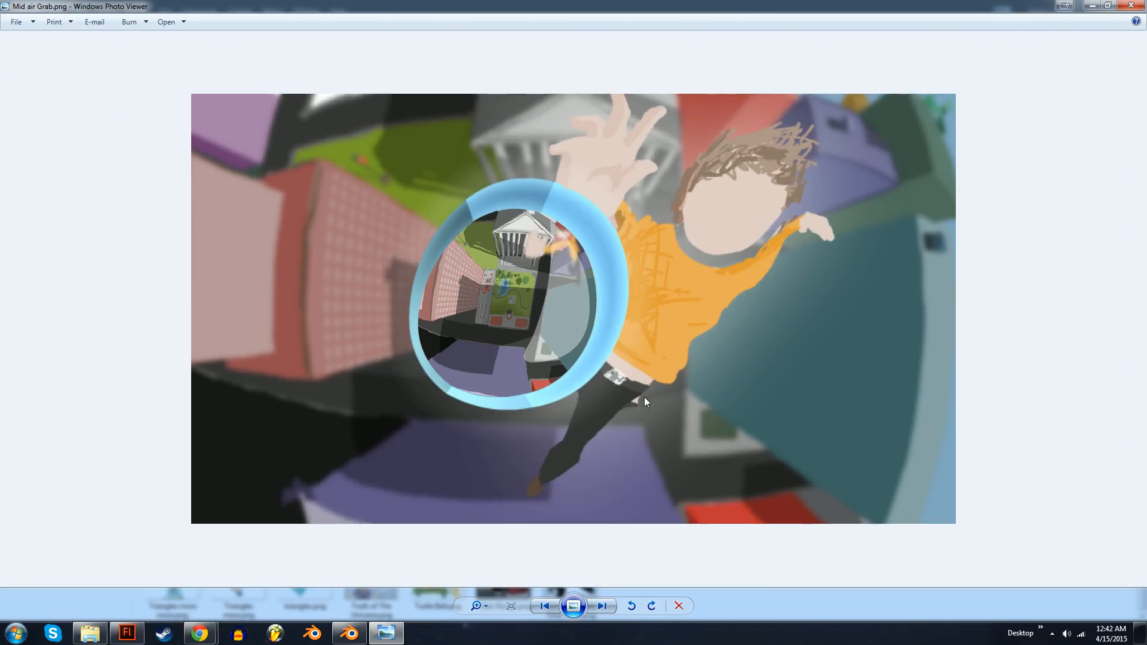
{"action": "scroll", "coordinate": [633, 160], "scroll_direction": "up", "scroll_amount": 4}
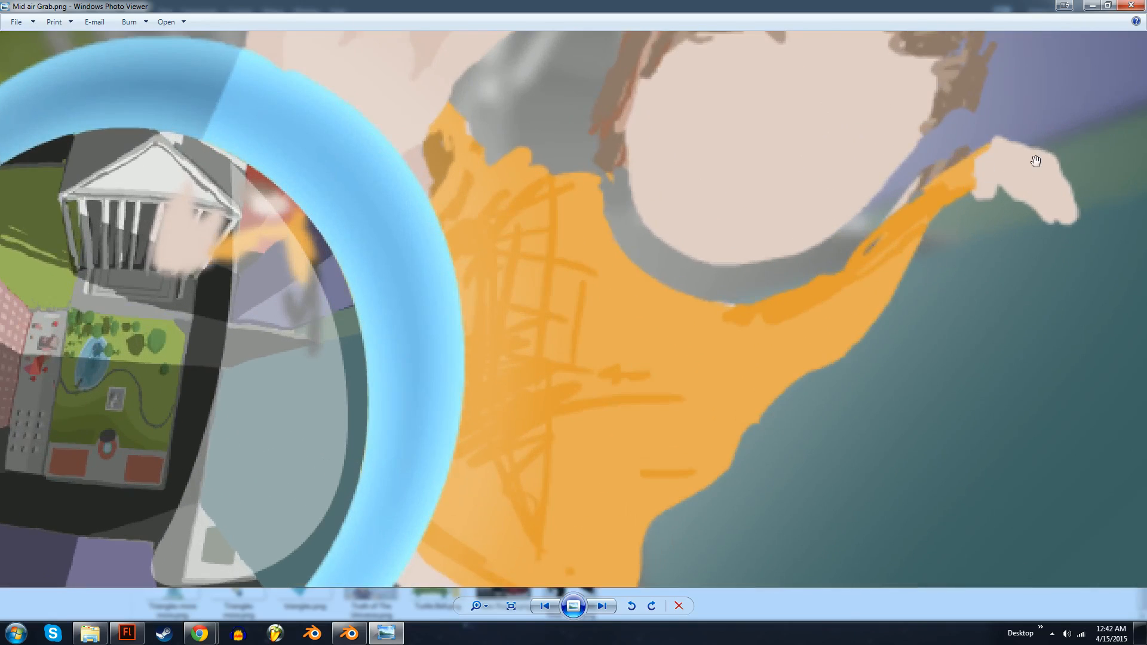
{"action": "scroll", "coordinate": [453, 259], "scroll_direction": "down", "scroll_amount": 2}
{"action": "scroll", "coordinate": [448, 358], "scroll_direction": "up", "scroll_amount": 2}
{"action": "scroll", "coordinate": [448, 358], "scroll_direction": "down", "scroll_amount": 4}
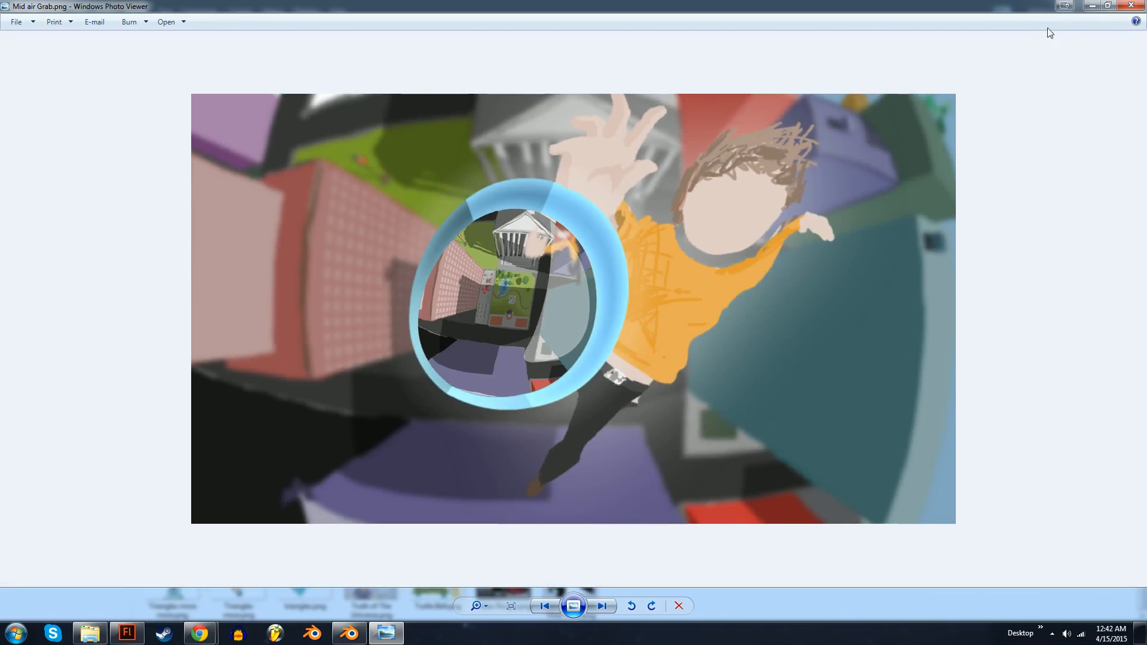
{"action": "left_click", "coordinate": [1131, 5]}
Open Face Face.png and examine the brush lines around the eye at high magnification.
{"action": "double_click", "coordinate": [304, 242]}
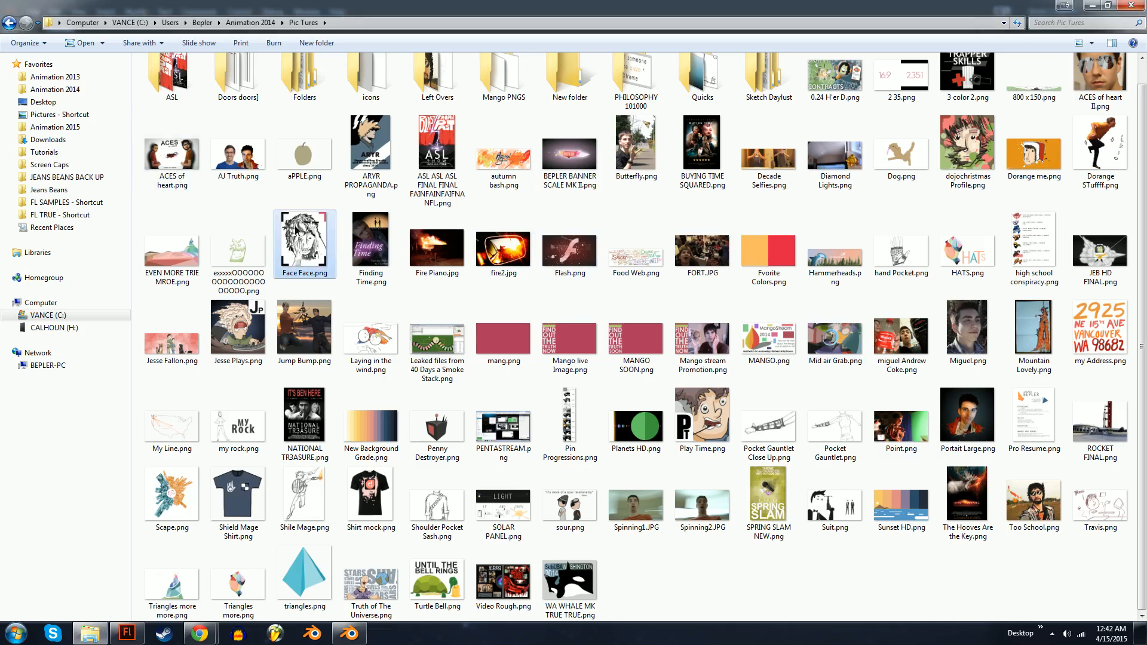
{"action": "scroll", "coordinate": [610, 368], "scroll_direction": "up", "scroll_amount": 5}
{"action": "scroll", "coordinate": [508, 399], "scroll_direction": "up", "scroll_amount": 7}
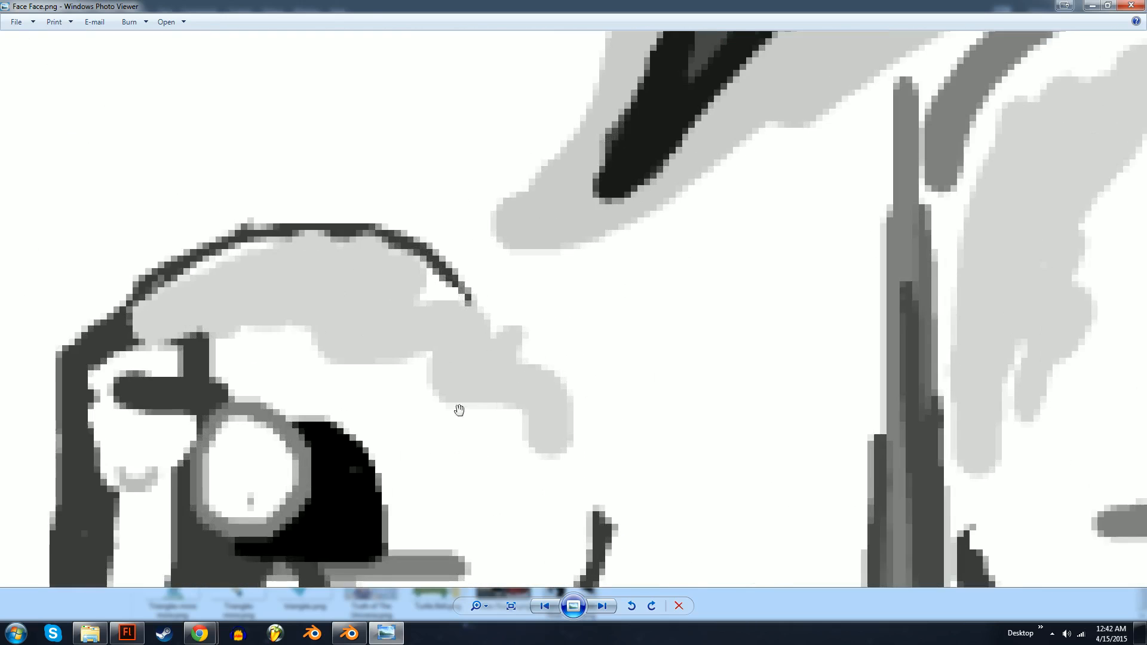
{"action": "scroll", "coordinate": [327, 491], "scroll_direction": "down", "scroll_amount": 1}
{"action": "left_click_drag", "start_coordinate": [326, 491], "coordinate": [696, 229]}
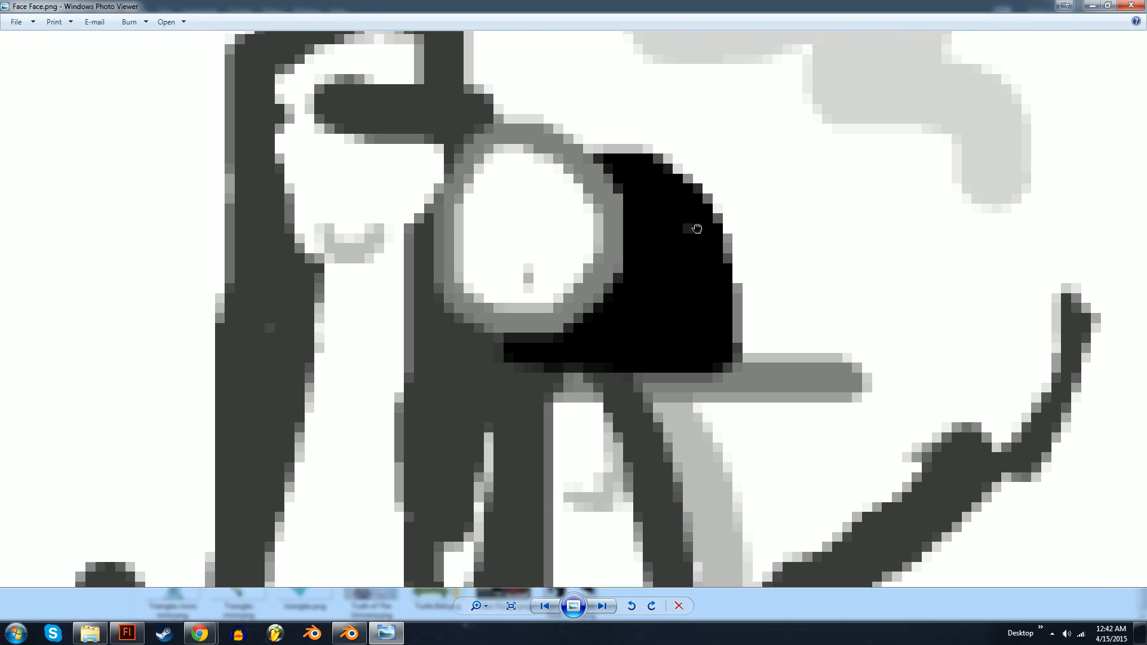